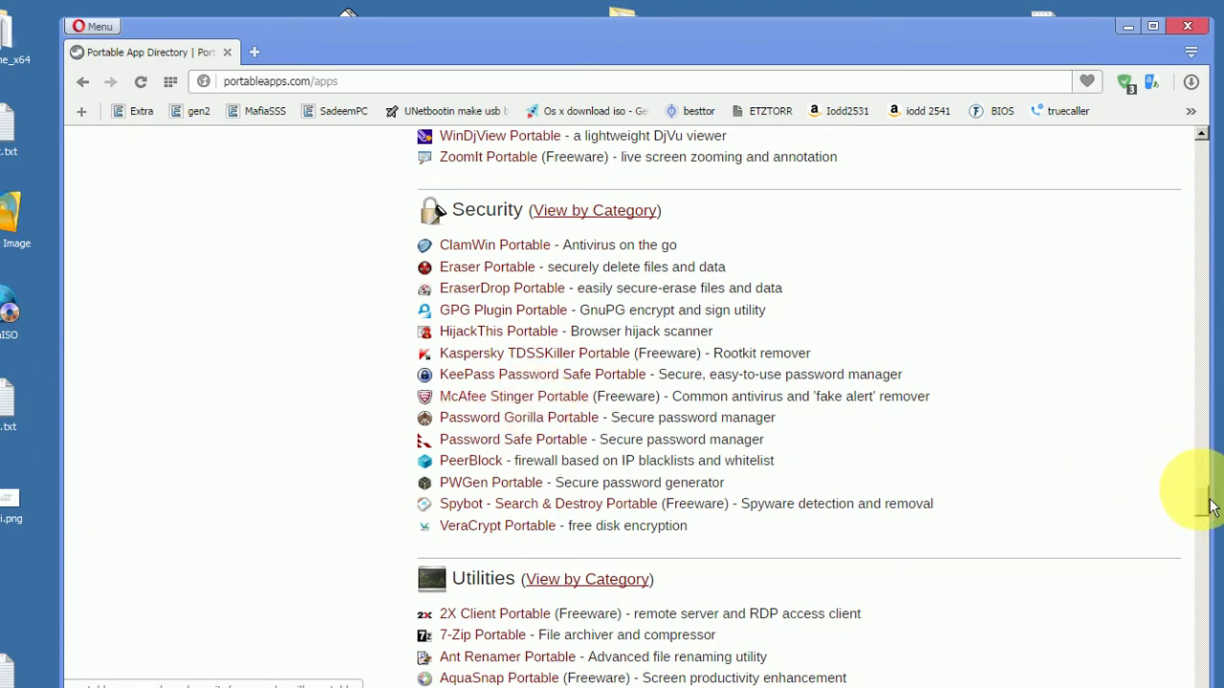
Step: Look through the application categories in the Portable App Directory and close the browser
{"action": "scroll", "coordinate": [1212, 494], "scroll_direction": "up", "scroll_amount": 3}
{"action": "left_click_drag", "start_coordinate": [1213, 495], "coordinate": [1213, 478]}
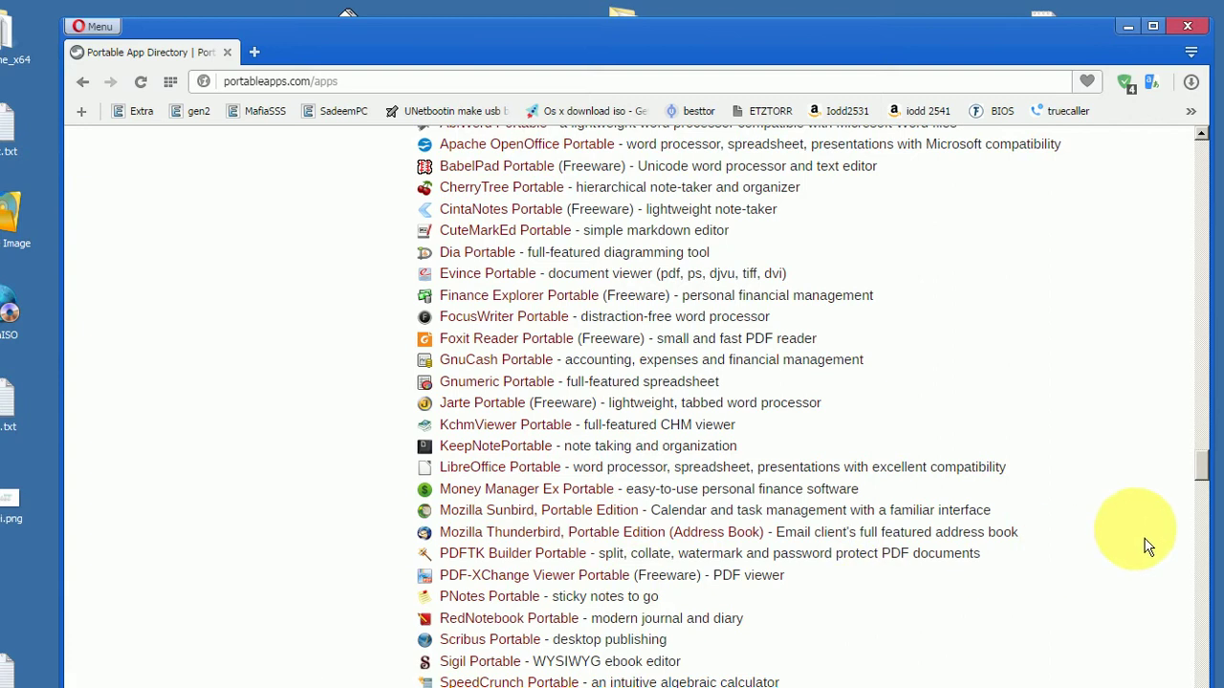
{"action": "left_click", "coordinate": [1187, 25]}
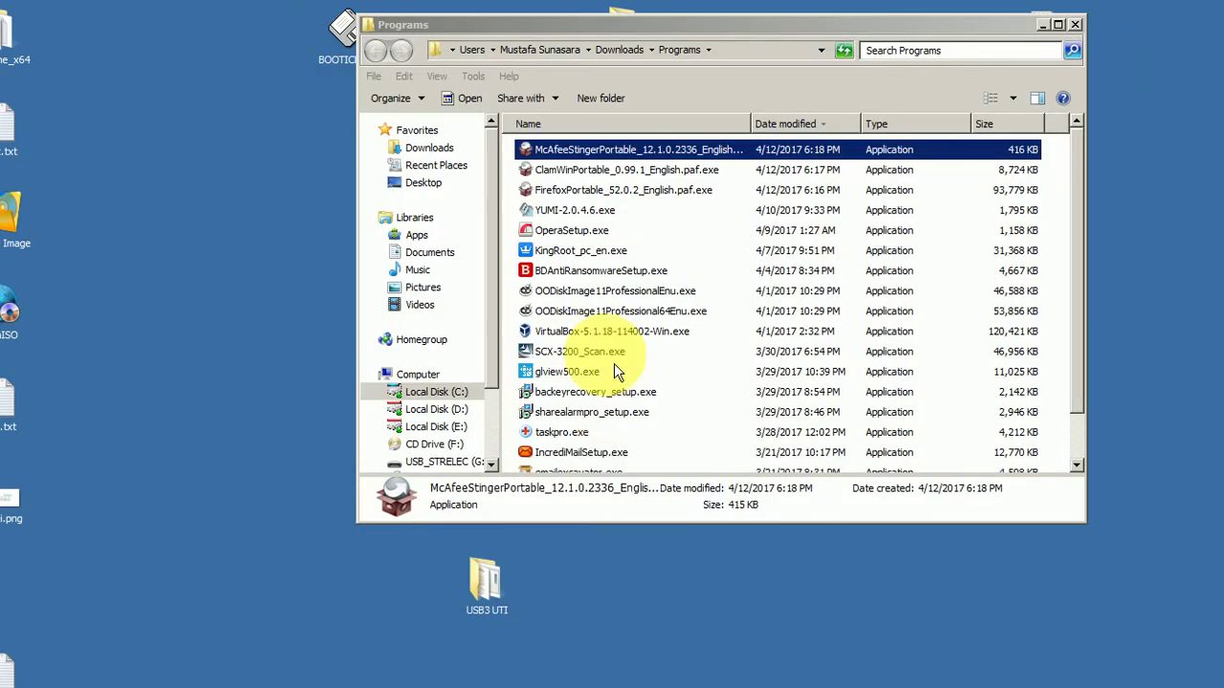
Step: Copy the McAfee Stinger, ClamWin and Firefox portable installers from the Programs folder and open the USB_STRELEC (G:) drive
{"action": "left_click", "coordinate": [633, 190]}
{"action": "left_click", "coordinate": [649, 169]}
{"action": "left_click", "coordinate": [648, 149]}
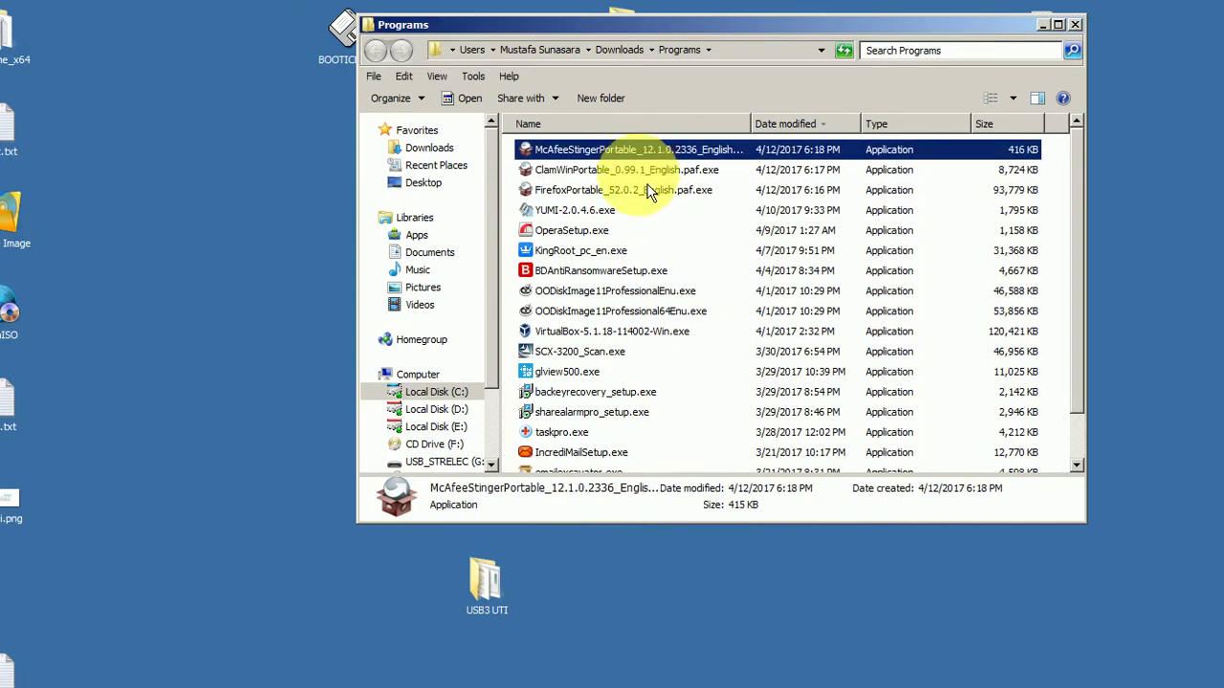
{"action": "left_click", "coordinate": [649, 189]}
{"action": "key", "text": "shift+Up"}
{"action": "key", "text": "shift+Up"}
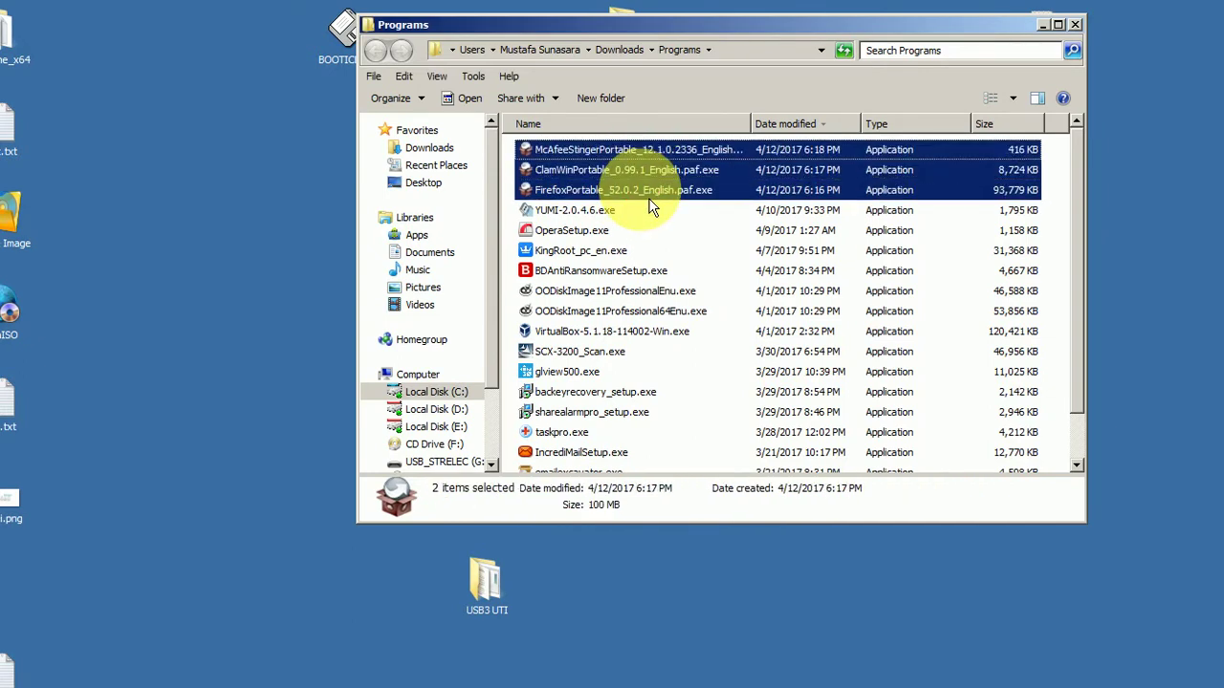
{"action": "right_click", "coordinate": [654, 182]}
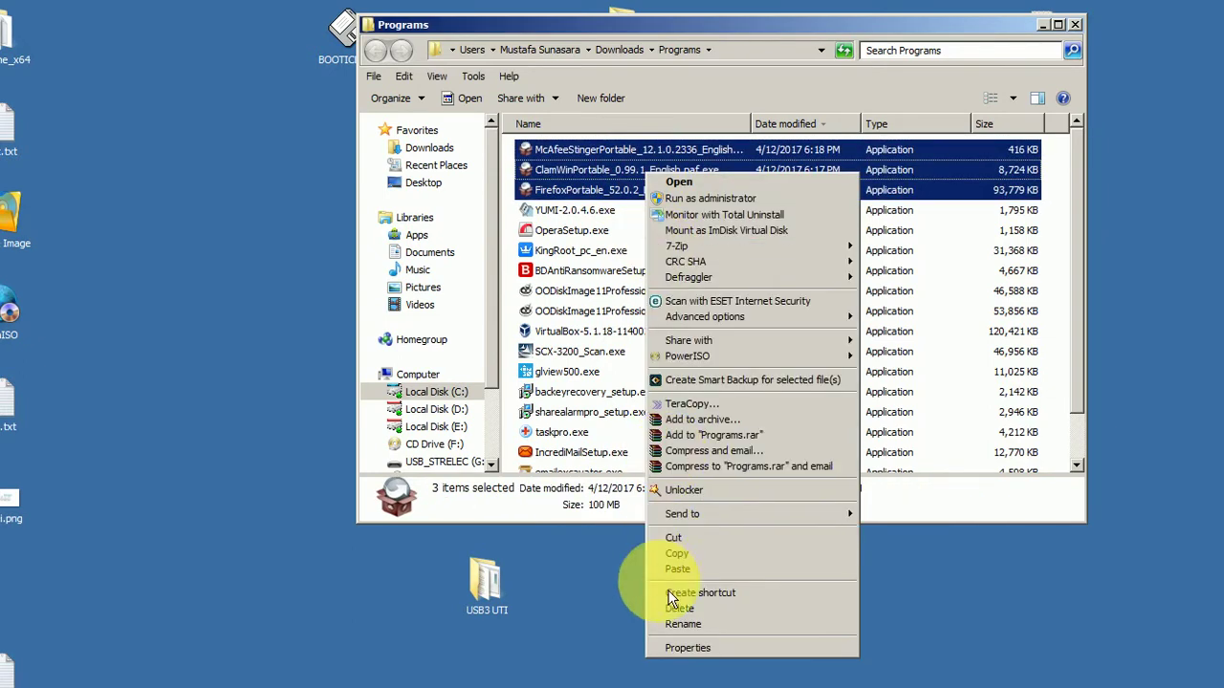
{"action": "left_click", "coordinate": [711, 561]}
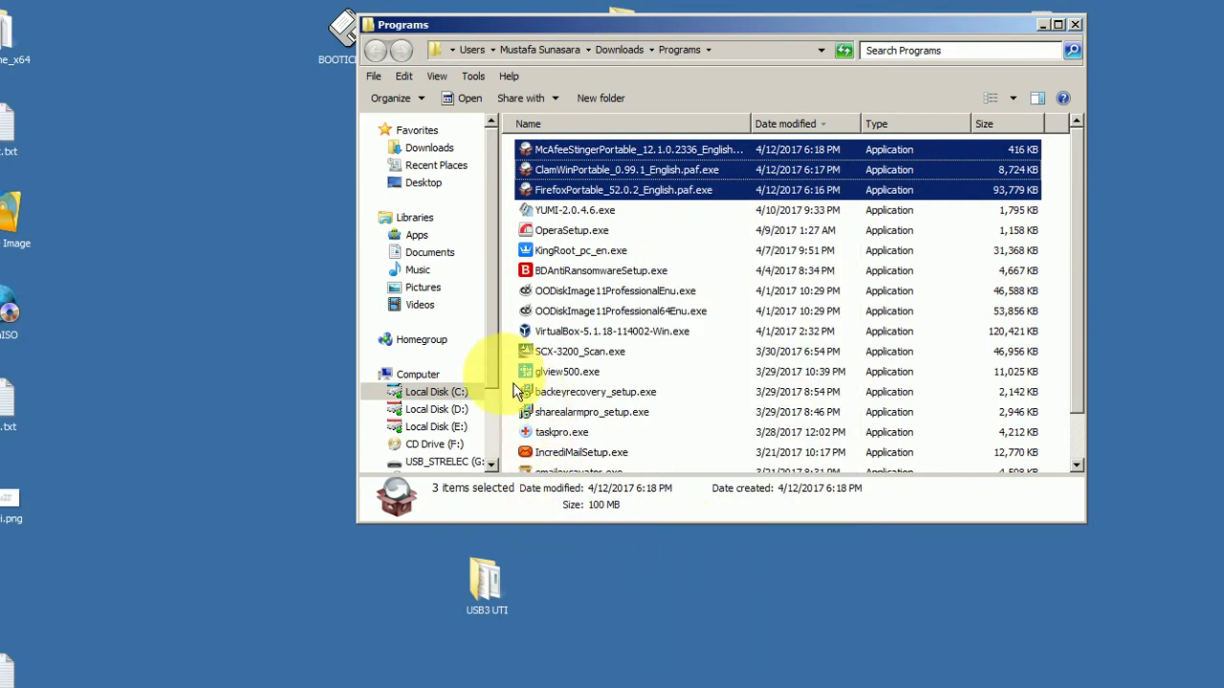
{"action": "scroll", "coordinate": [412, 383], "scroll_direction": "down", "scroll_amount": 2}
{"action": "left_click", "coordinate": [445, 401]}
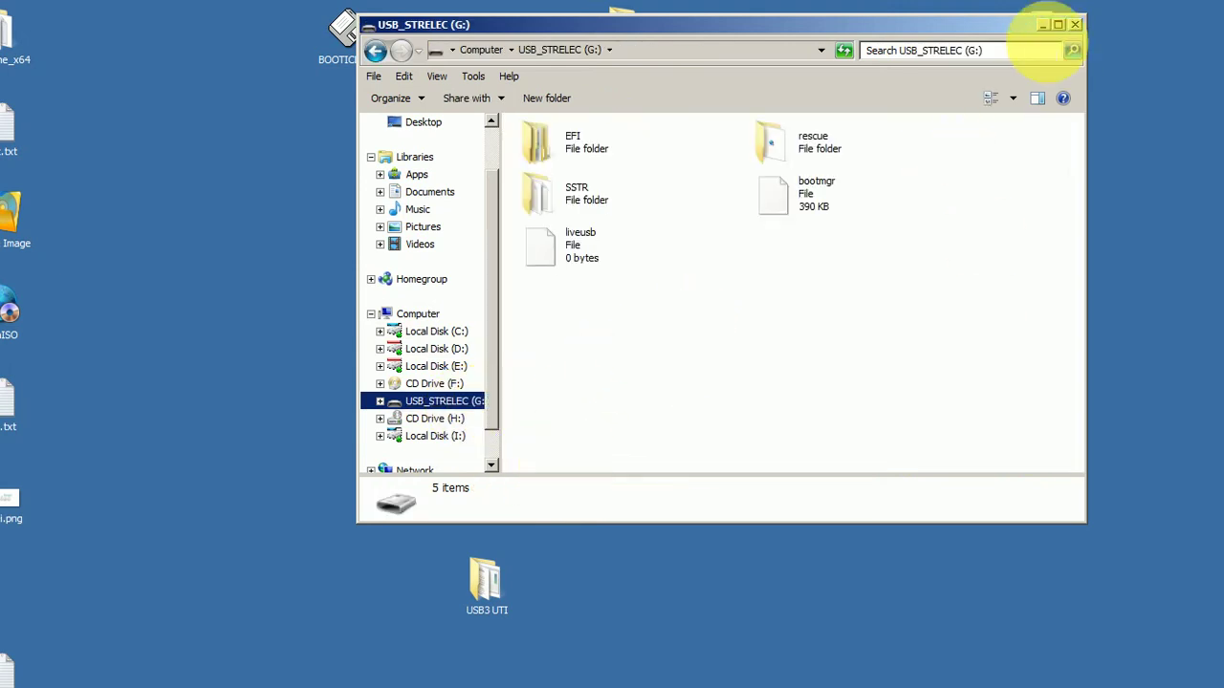
Step: Minimize the drive window and launch 7zSFX Constructor from the desktop
{"action": "left_click", "coordinate": [1050, 30]}
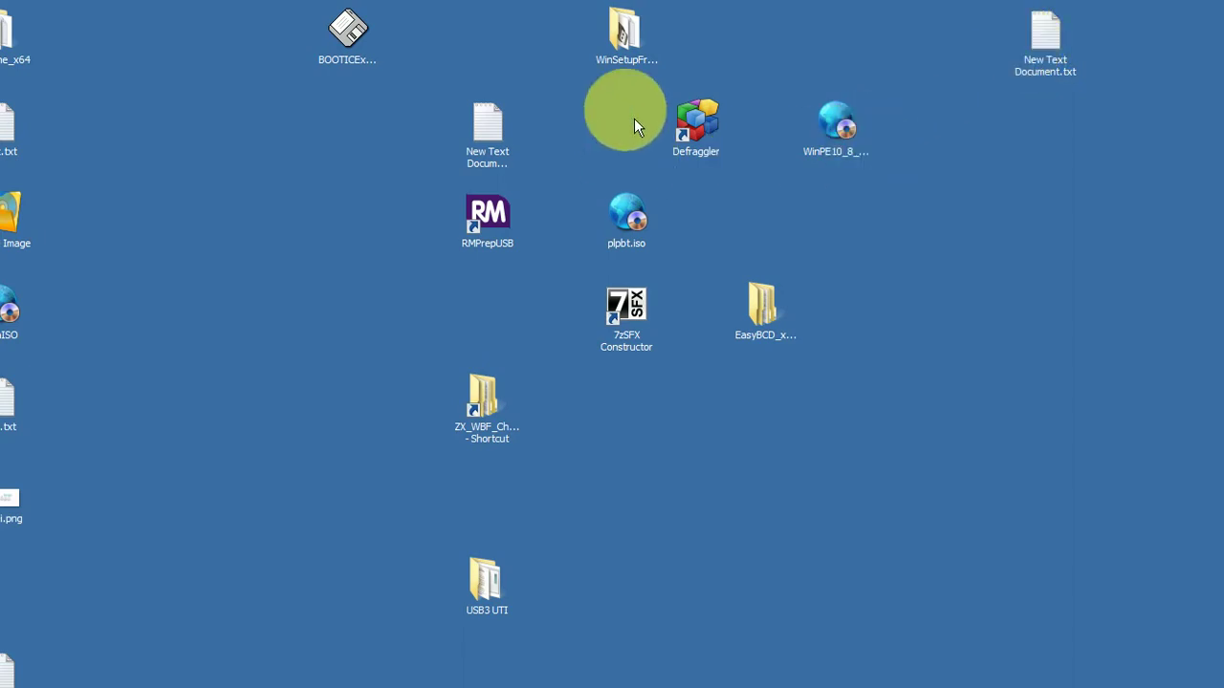
{"action": "left_click", "coordinate": [642, 332]}
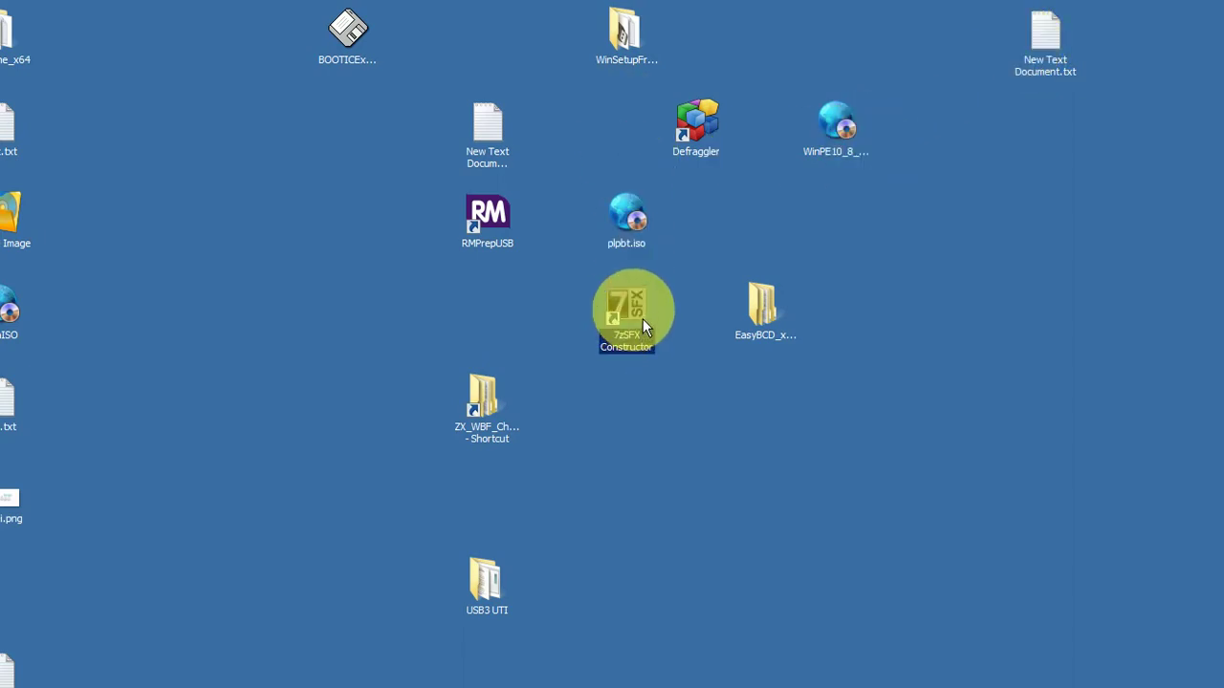
{"action": "double_click", "coordinate": [636, 320]}
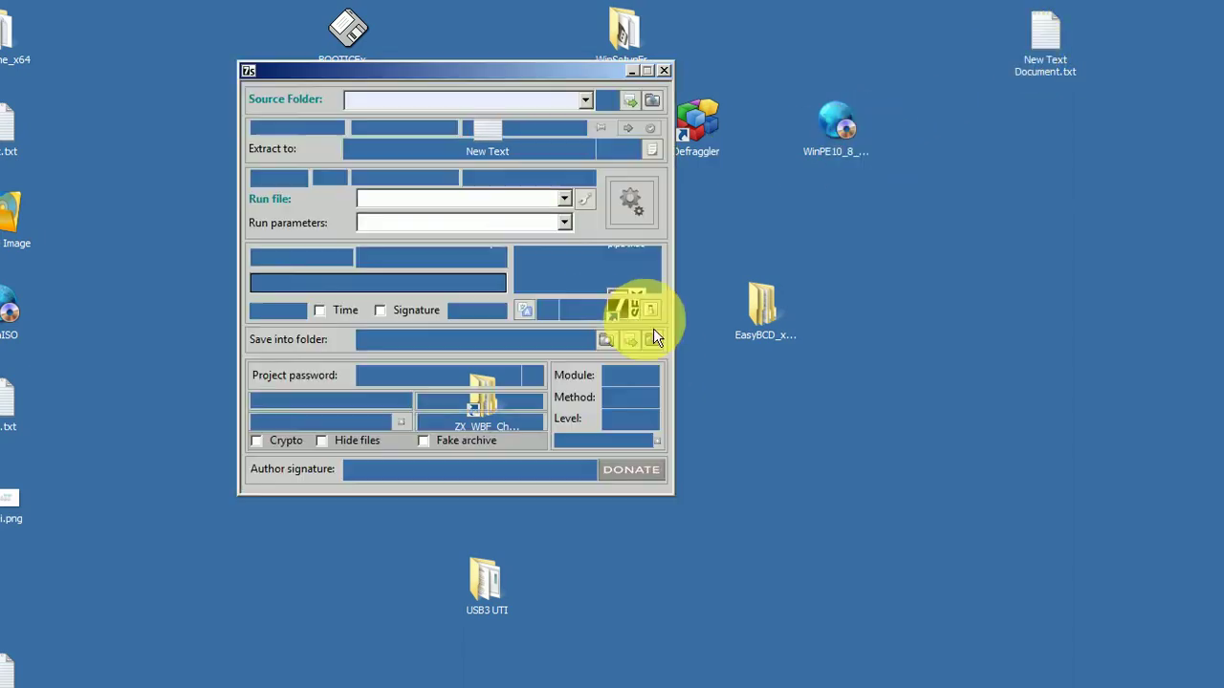
Step: Return to the Programs download folder, run the McAfee Stinger Portable installer as administrator and accept its license agreement
{"action": "left_click", "coordinate": [23, 686]}
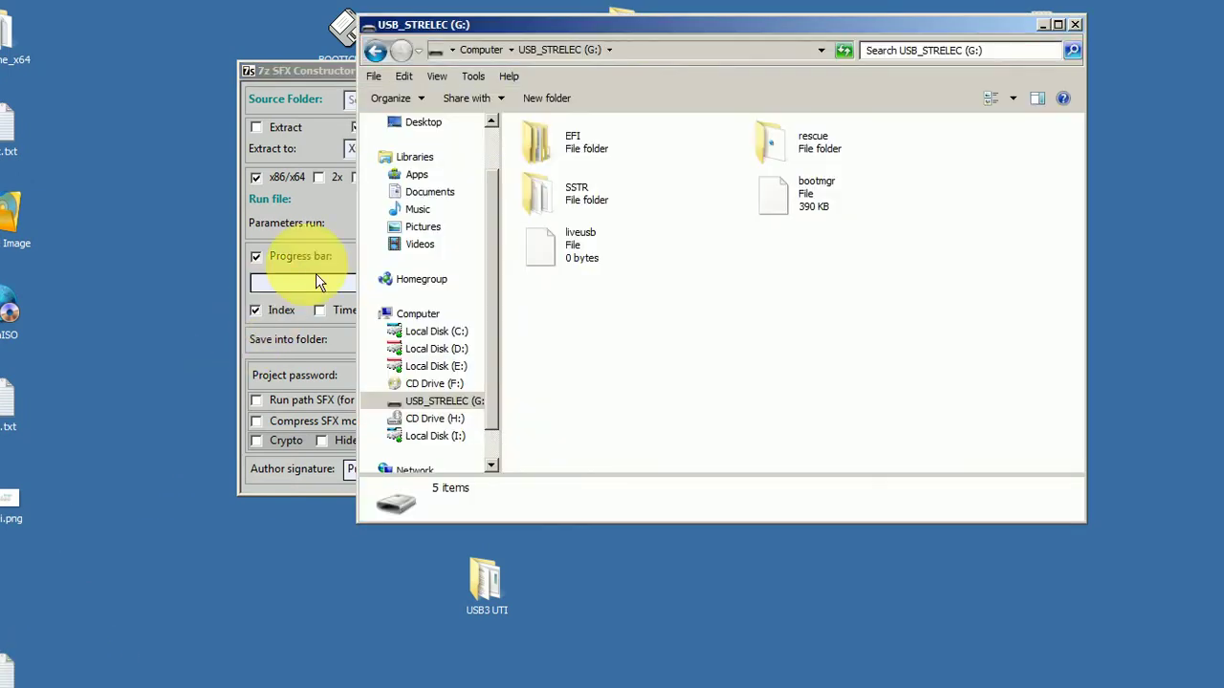
{"action": "left_click", "coordinate": [375, 50]}
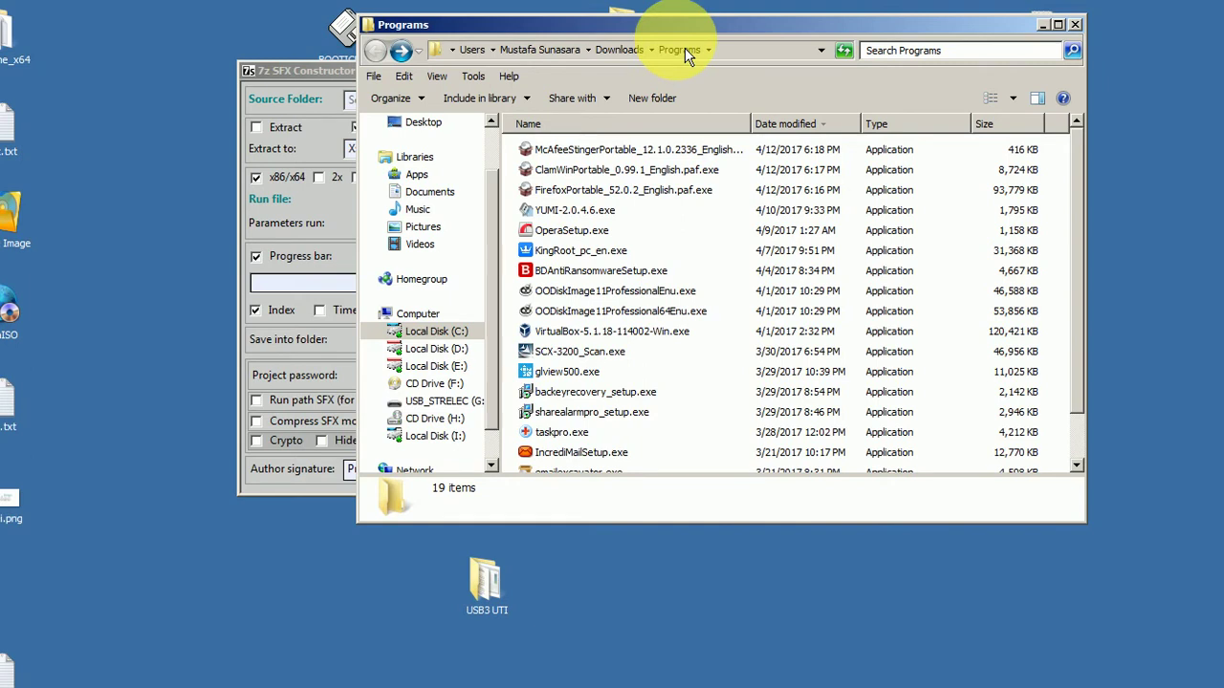
{"action": "left_click", "coordinate": [702, 156]}
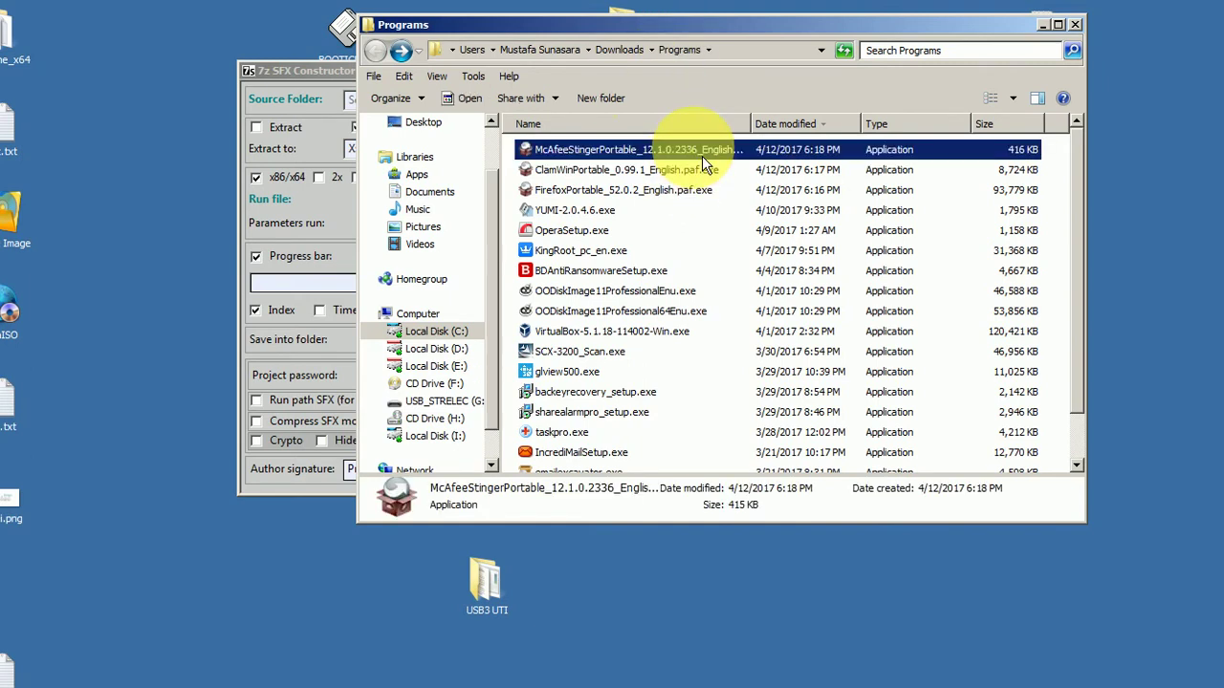
{"action": "right_click", "coordinate": [702, 156]}
{"action": "left_click", "coordinate": [725, 175]}
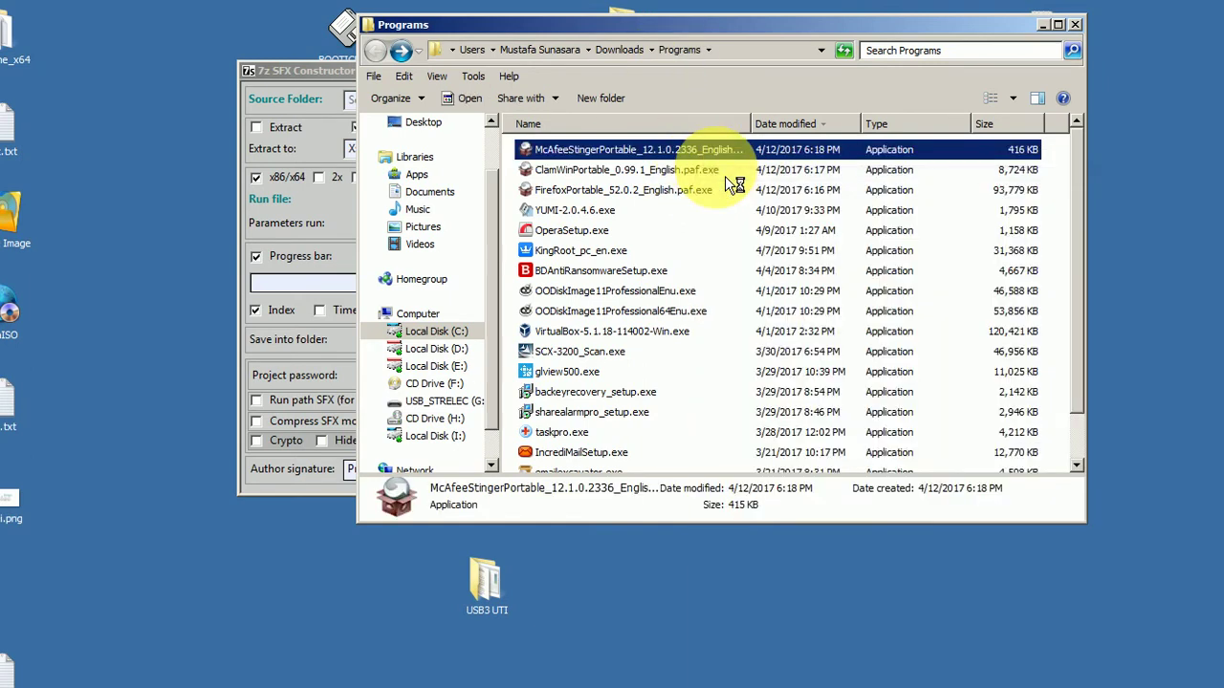
{"action": "left_click", "coordinate": [566, 432]}
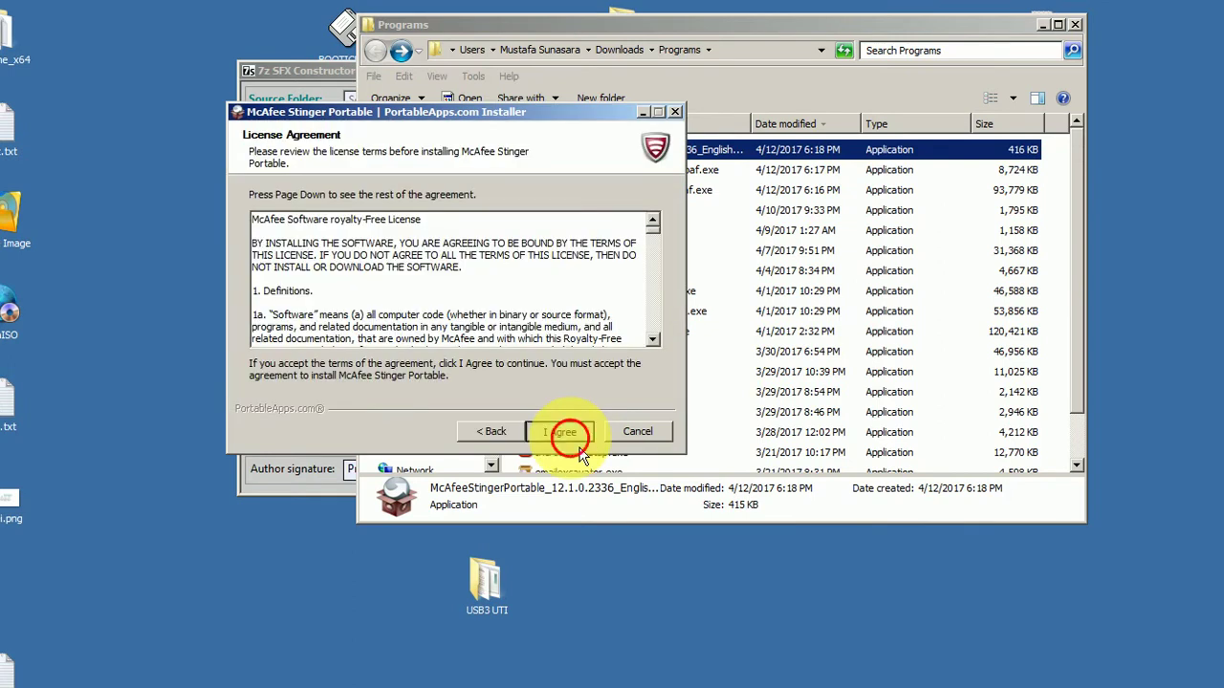
{"action": "left_click", "coordinate": [570, 436]}
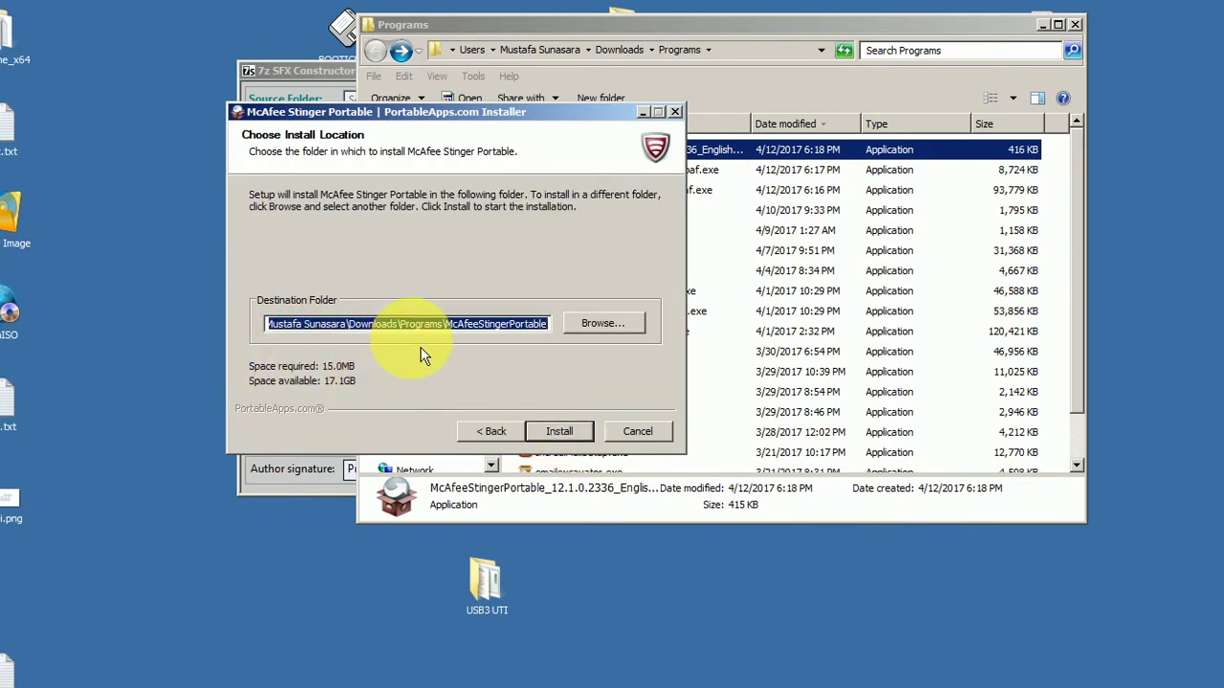
Step: Set the destination folder to C:\Programs\McAfeeStingerPortable, install McAfee Stinger Portable and finish the wizard
{"action": "left_click_drag", "start_coordinate": [398, 323], "coordinate": [289, 399]}
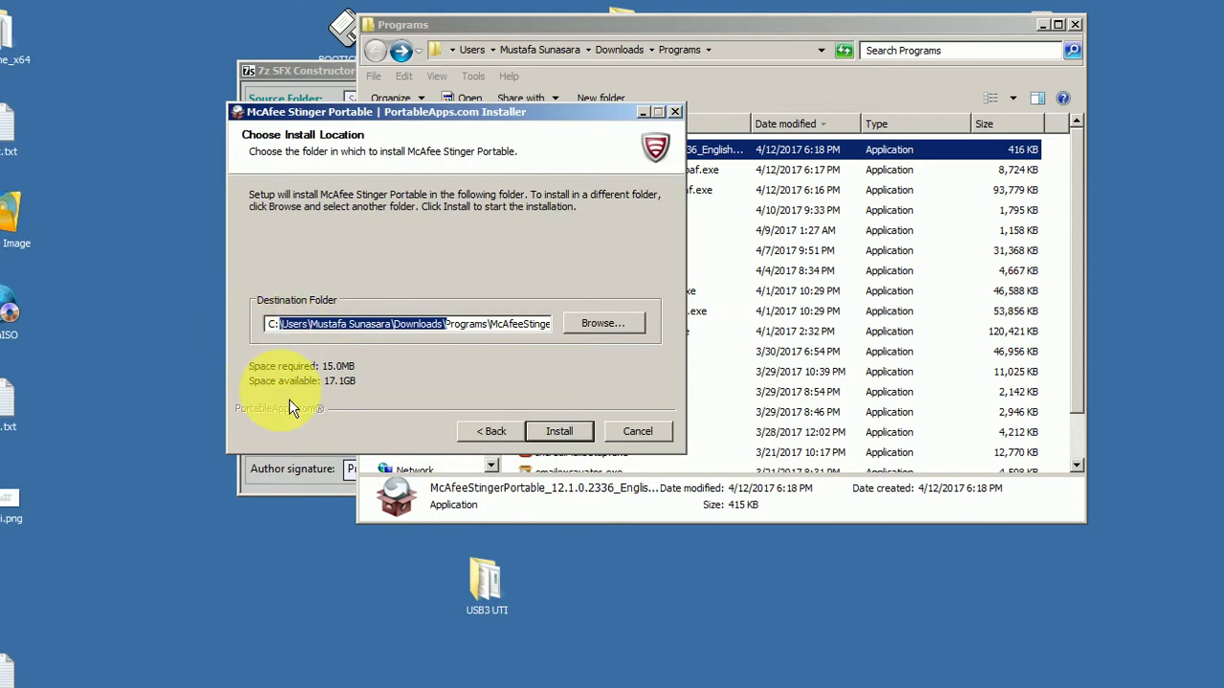
{"action": "key", "text": "BackSpace"}
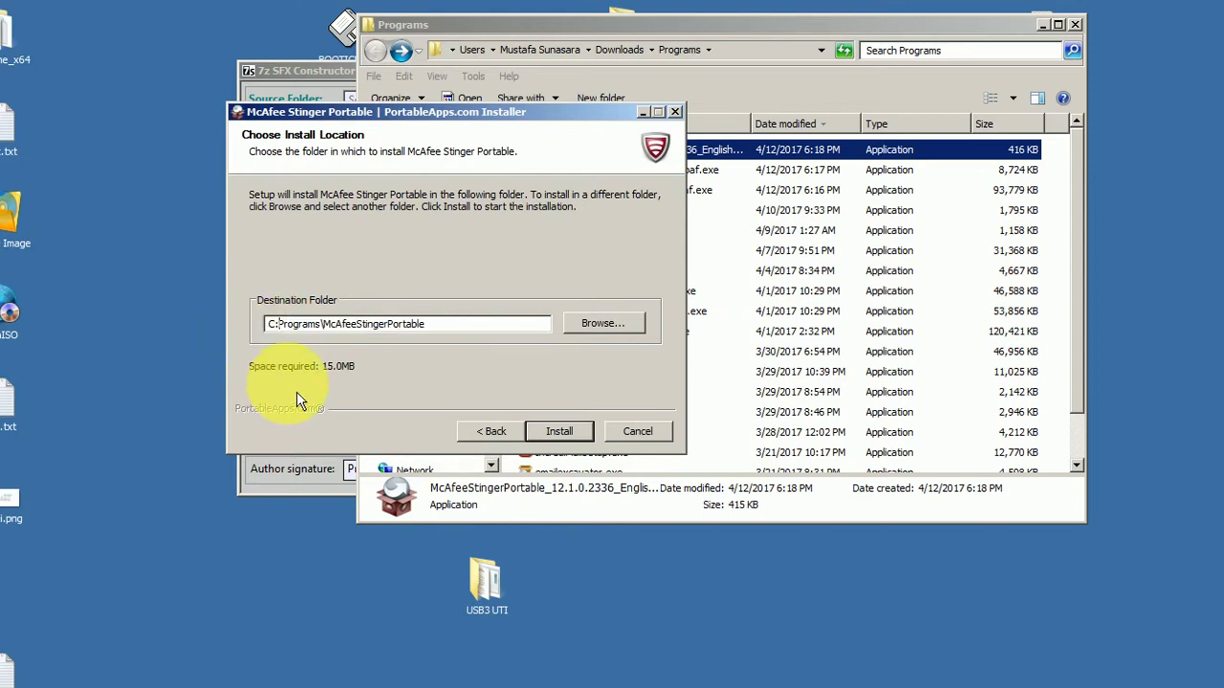
{"action": "type", "text": "\\"}
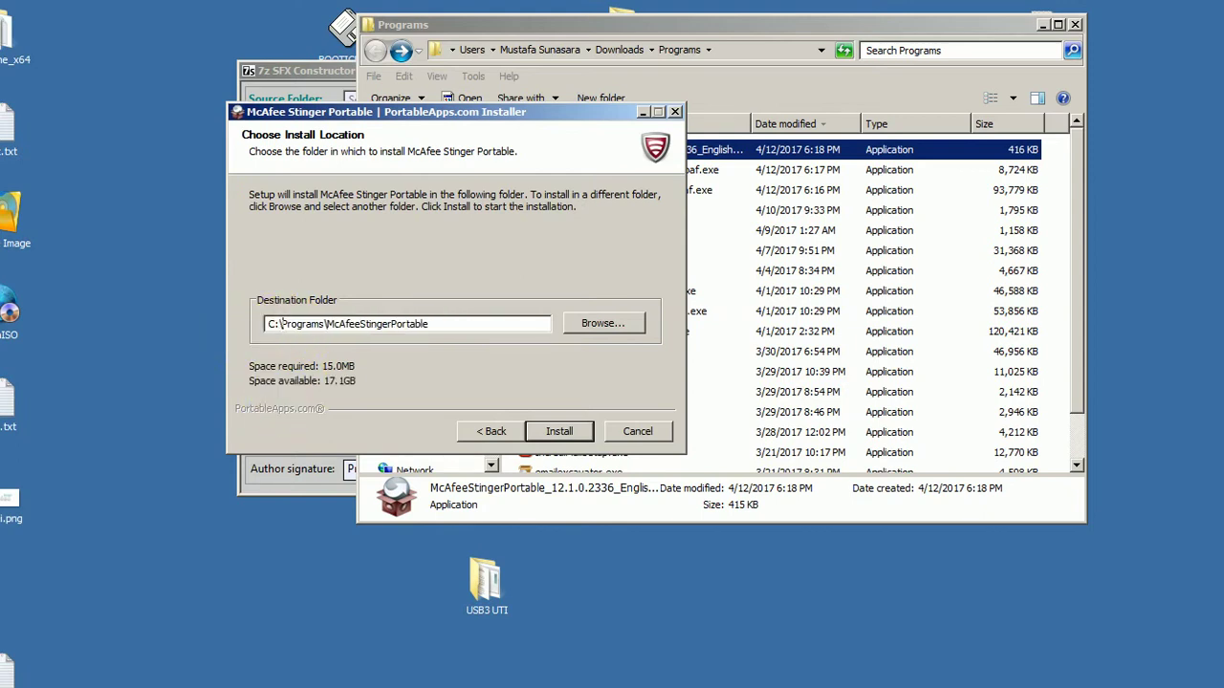
{"action": "left_click", "coordinate": [554, 432]}
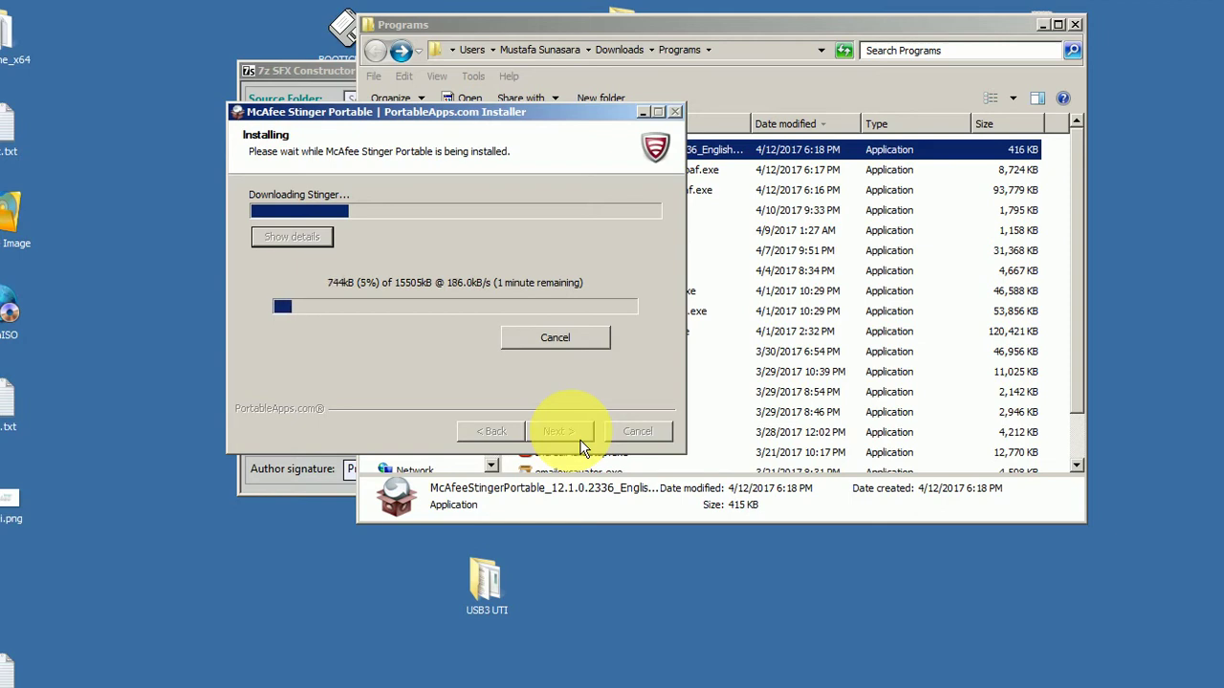
{"action": "left_click", "coordinate": [485, 687]}
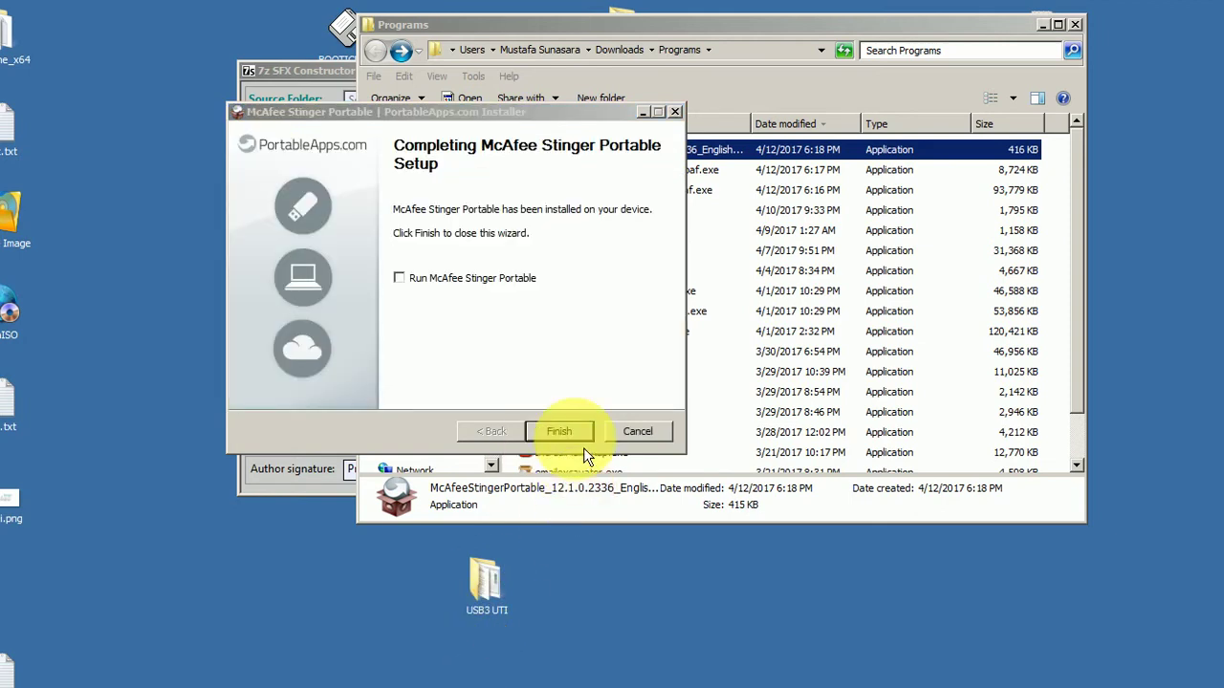
{"action": "left_click", "coordinate": [583, 440]}
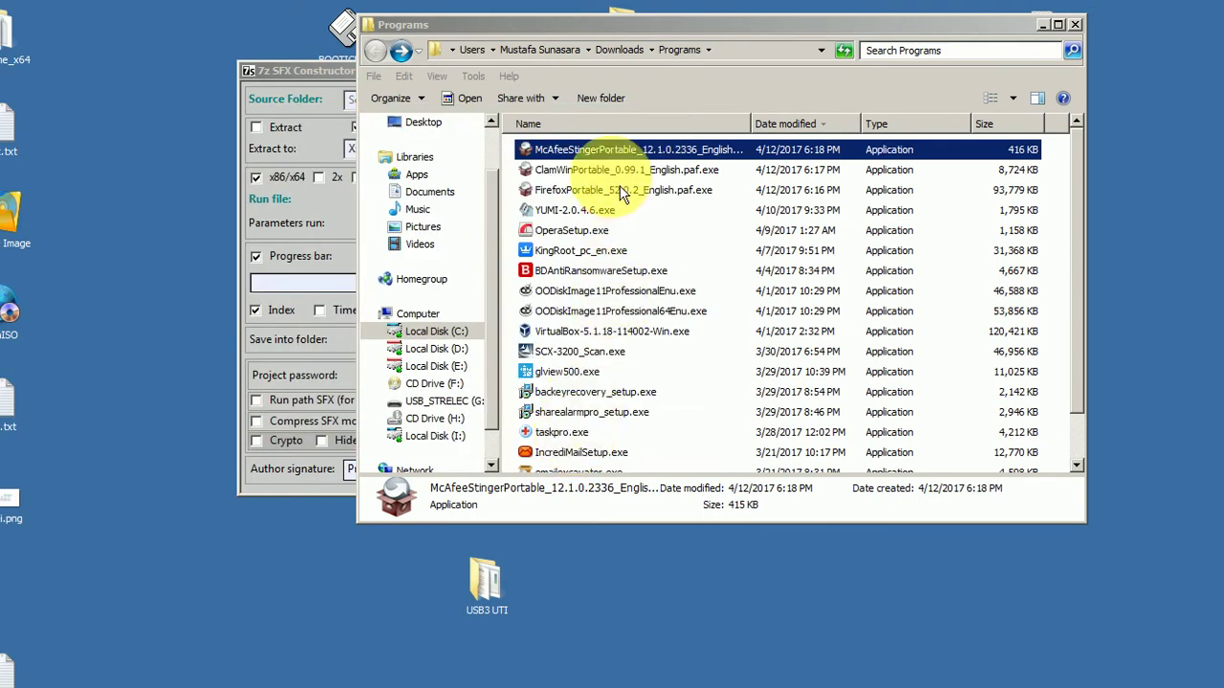
Step: Launch the ClamWinPortable_0.99.1_English.paf.exe installer and proceed to its install location page
{"action": "right_click", "coordinate": [612, 170]}
{"action": "left_click", "coordinate": [631, 198]}
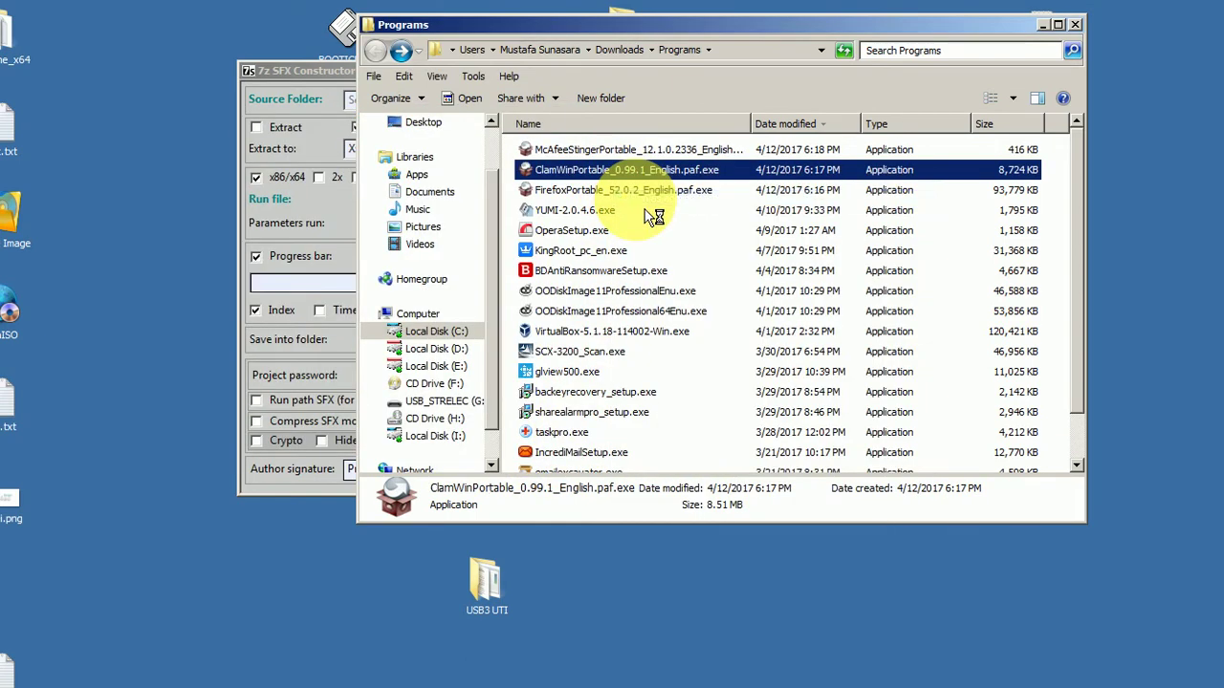
{"action": "left_click", "coordinate": [560, 431]}
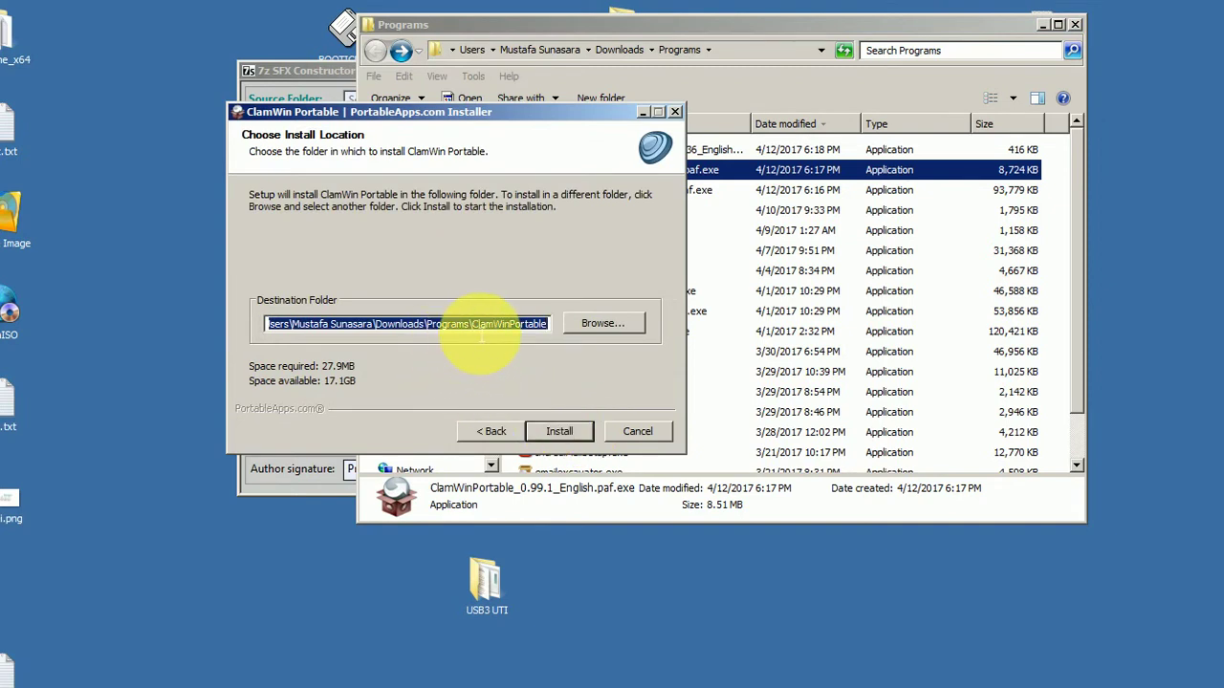
Step: Set the destination folder to C:\Programs\ClamWinPortable, install ClamWin Portable and finish the wizard
{"action": "left_click", "coordinate": [432, 332]}
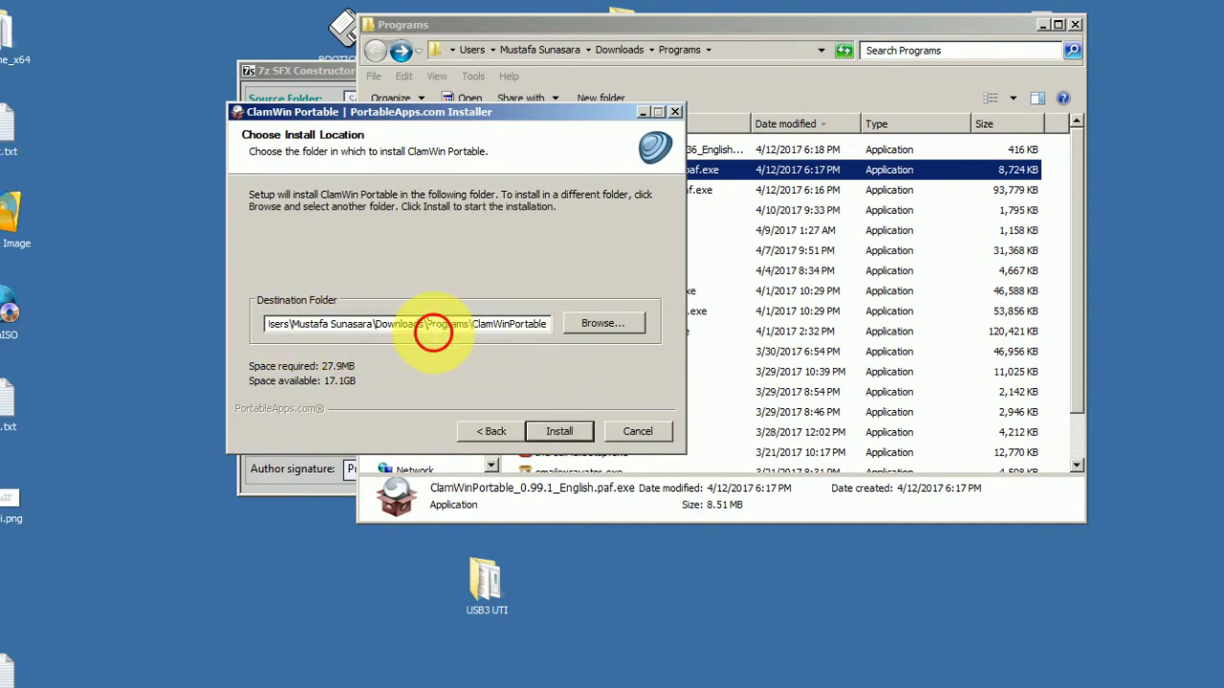
{"action": "left_click_drag", "start_coordinate": [432, 332], "coordinate": [219, 328]}
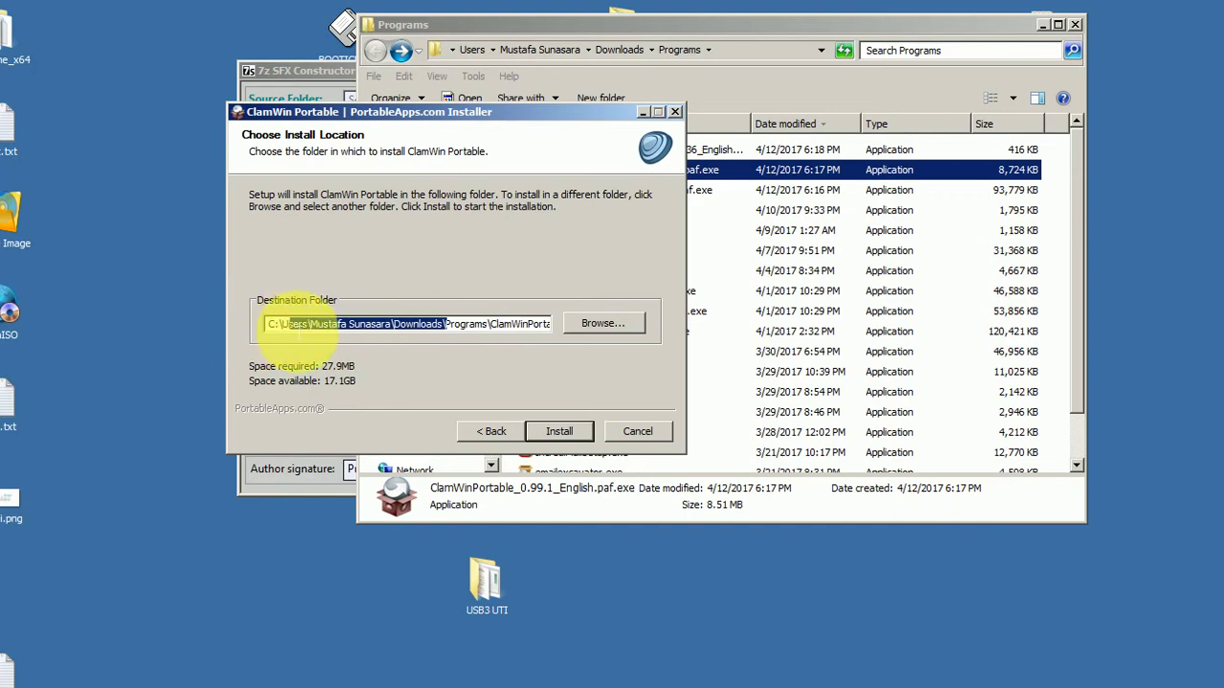
{"action": "left_click_drag", "start_coordinate": [299, 326], "coordinate": [293, 330]}
{"action": "key", "text": "Delete"}
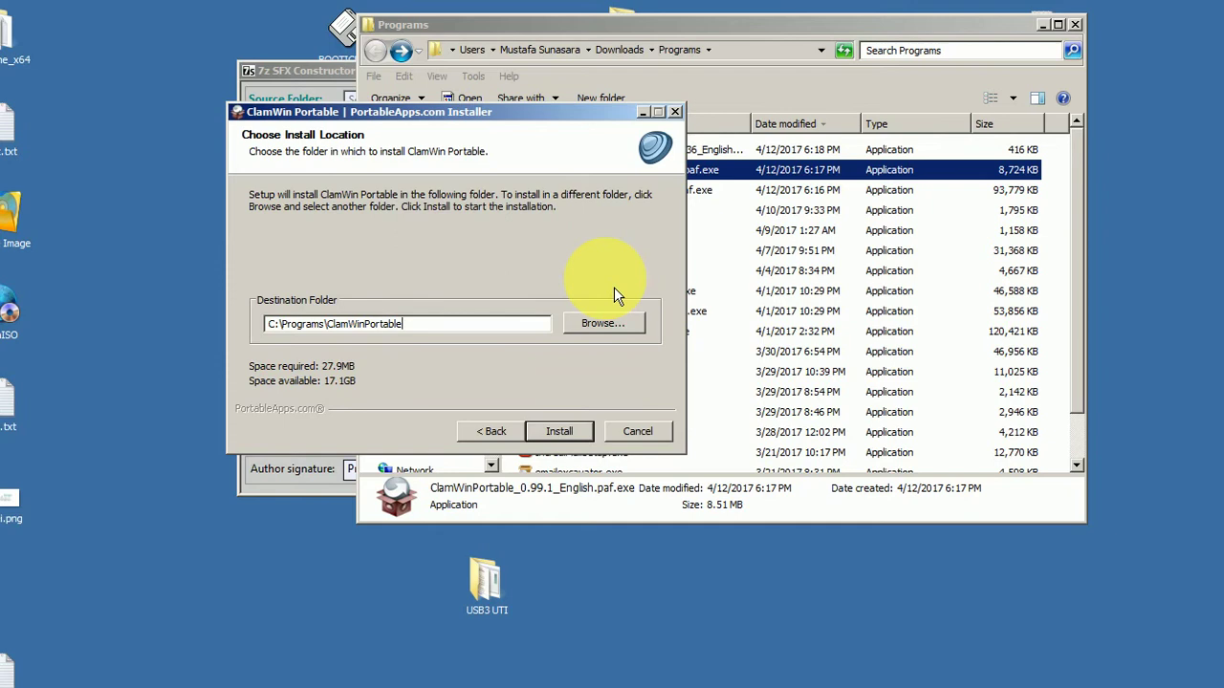
{"action": "left_click", "coordinate": [559, 431]}
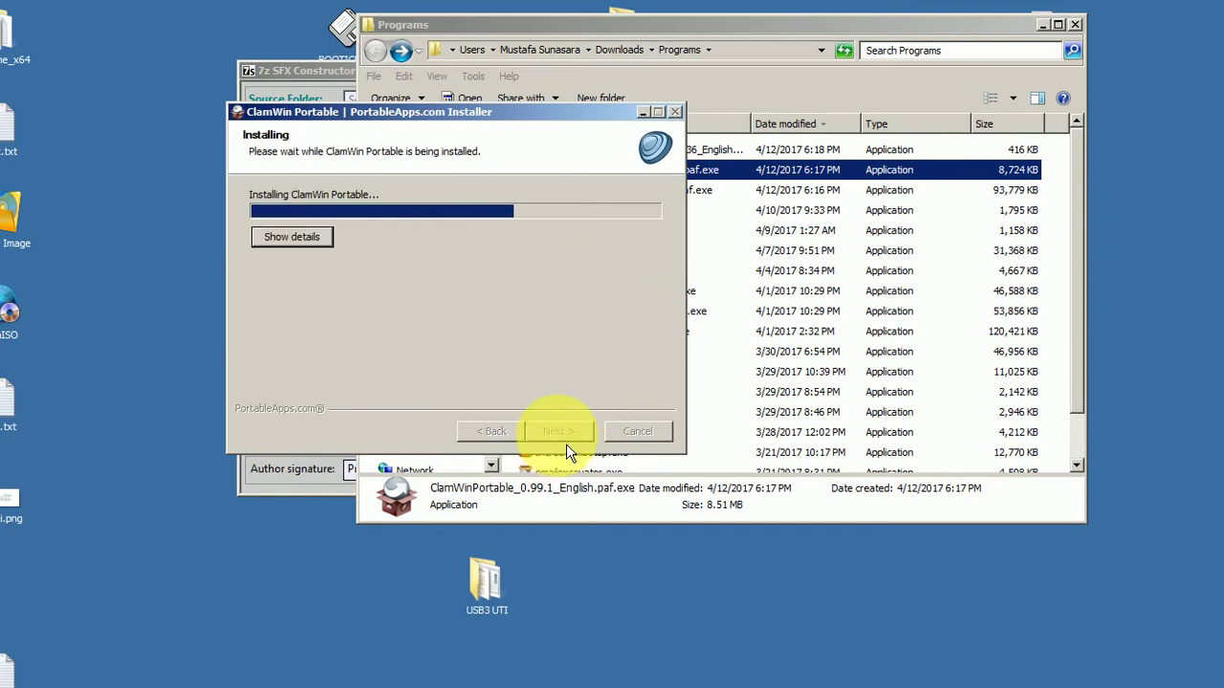
{"action": "left_click", "coordinate": [566, 444]}
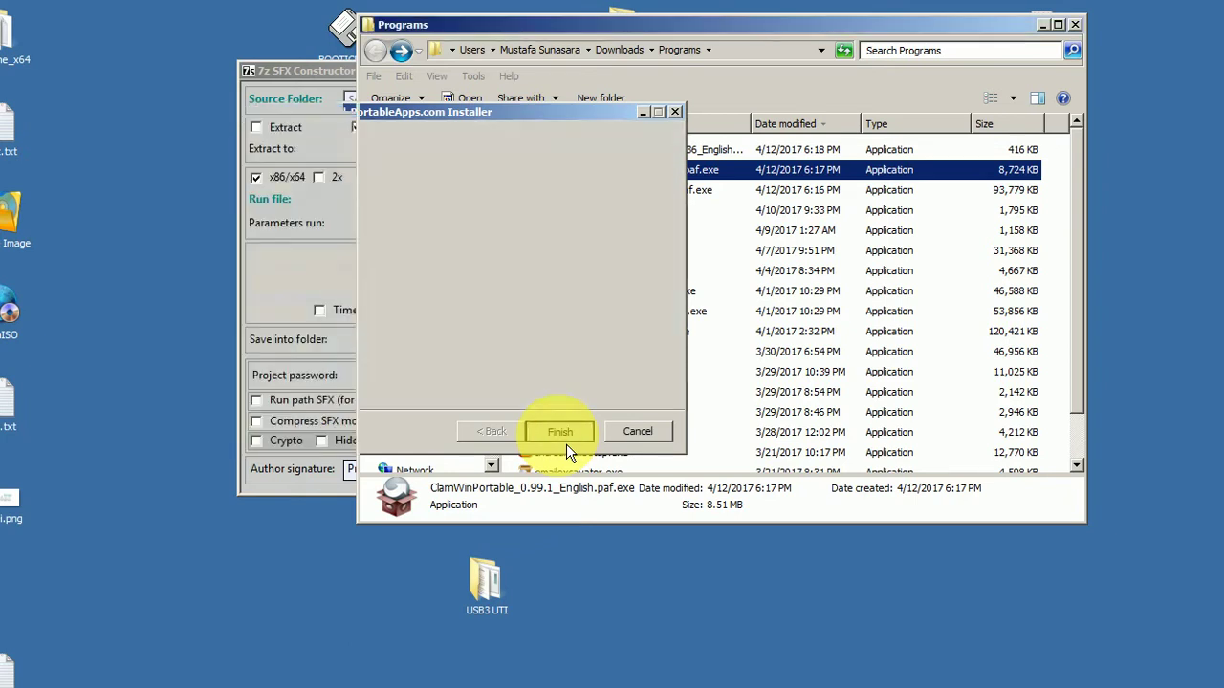
Step: Run the FirefoxPortable_52.0.2_English.paf.exe installer as administrator and proceed to its install location page
{"action": "key", "text": "Down"}
{"action": "right_click", "coordinate": [590, 193]}
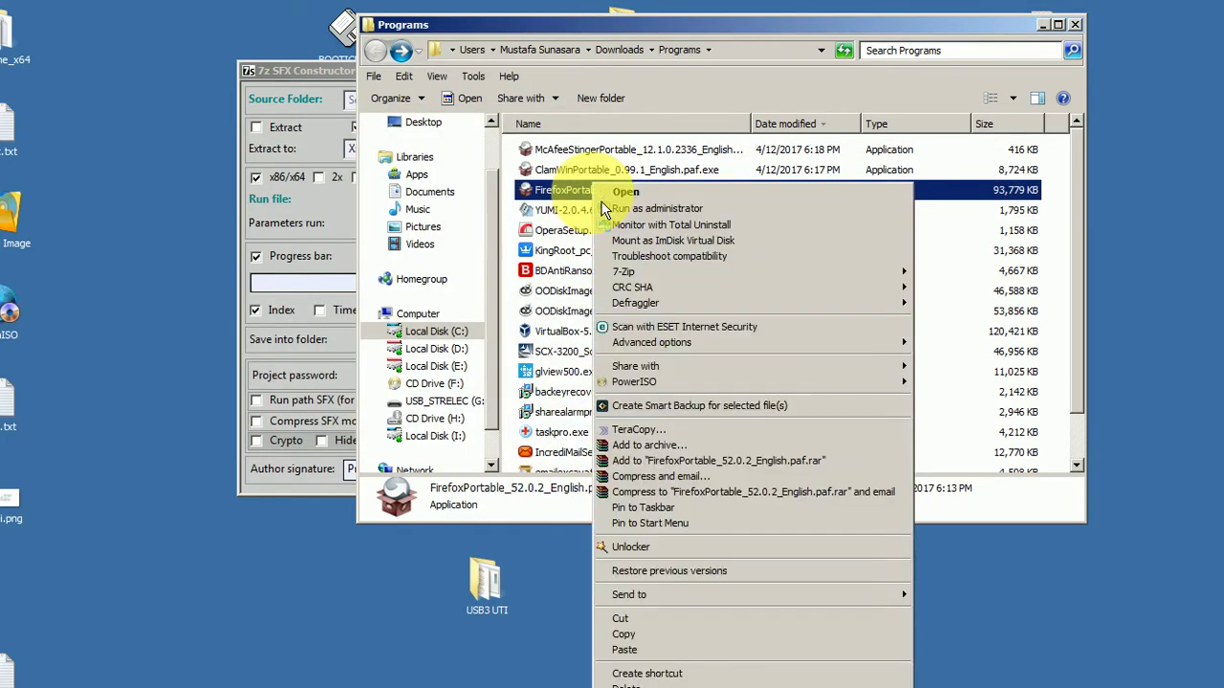
{"action": "left_click", "coordinate": [607, 214]}
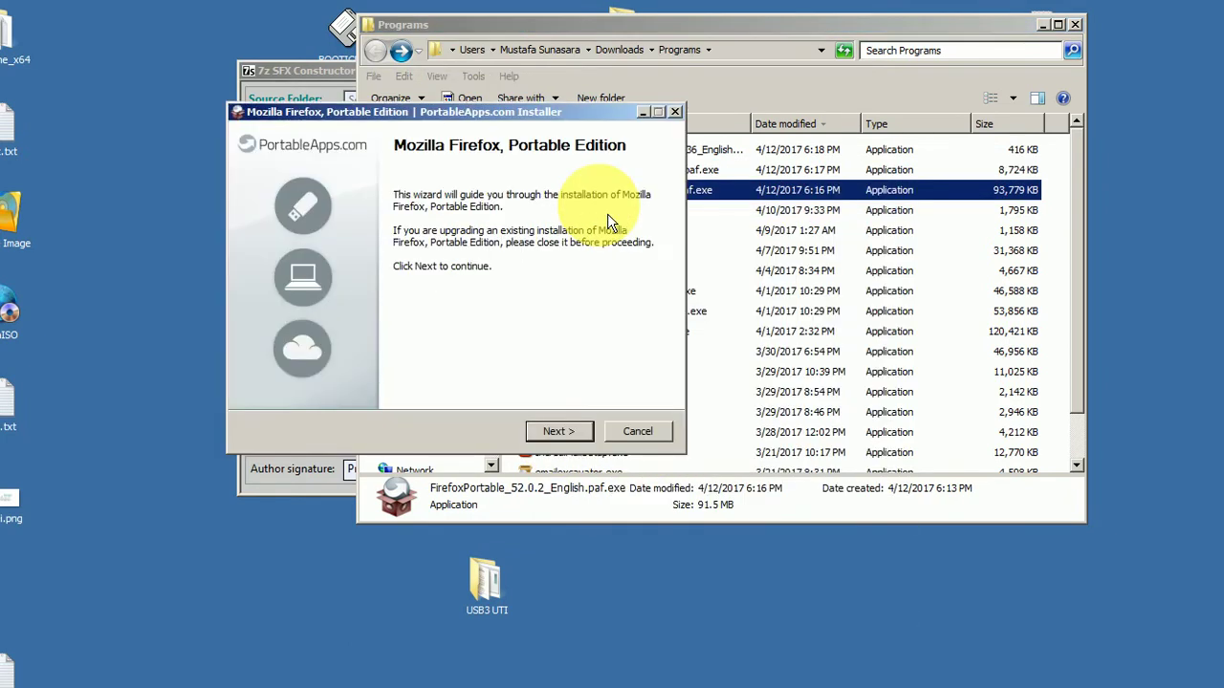
{"action": "left_click", "coordinate": [557, 428]}
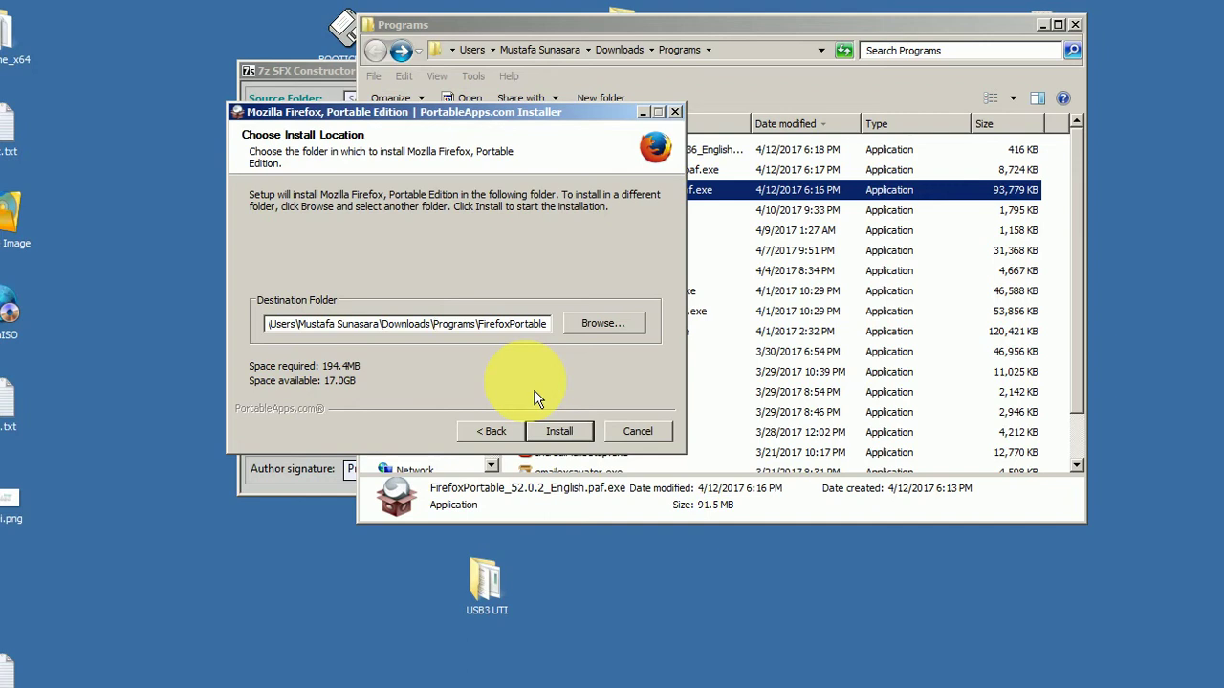
Step: Set the Mozilla Firefox, Portable Edition destination folder to C:\Programs\FirefoxPortable
{"action": "key", "text": "Left"}
{"action": "key", "text": "Left"}
{"action": "key", "text": "Left"}
{"action": "key", "text": "Left"}
{"action": "key", "text": "Left"}
{"action": "key", "text": "Left"}
{"action": "key", "text": "Left"}
{"action": "key", "text": "Left"}
{"action": "key", "text": "Left"}
{"action": "key", "text": "Left"}
{"action": "key", "text": "Left"}
{"action": "key", "text": "Left"}
{"action": "key", "text": "Left"}
{"action": "key", "text": "Left"}
{"action": "key", "text": "Left"}
{"action": "key", "text": "Left"}
{"action": "key", "text": "Left"}
{"action": "key", "text": "Left"}
{"action": "key", "text": "Left"}
{"action": "key", "text": "Left"}
{"action": "key", "text": "BackSpace"}
{"action": "key", "text": "BackSpace"}
{"action": "key", "text": "BackSpace"}
{"action": "key", "text": "BackSpace"}
{"action": "key", "text": "BackSpace"}
{"action": "key", "text": "BackSpace"}
{"action": "key", "text": "BackSpace"}
{"action": "key", "text": "BackSpace"}
{"action": "key", "text": "BackSpace"}
{"action": "key", "text": "BackSpace"}
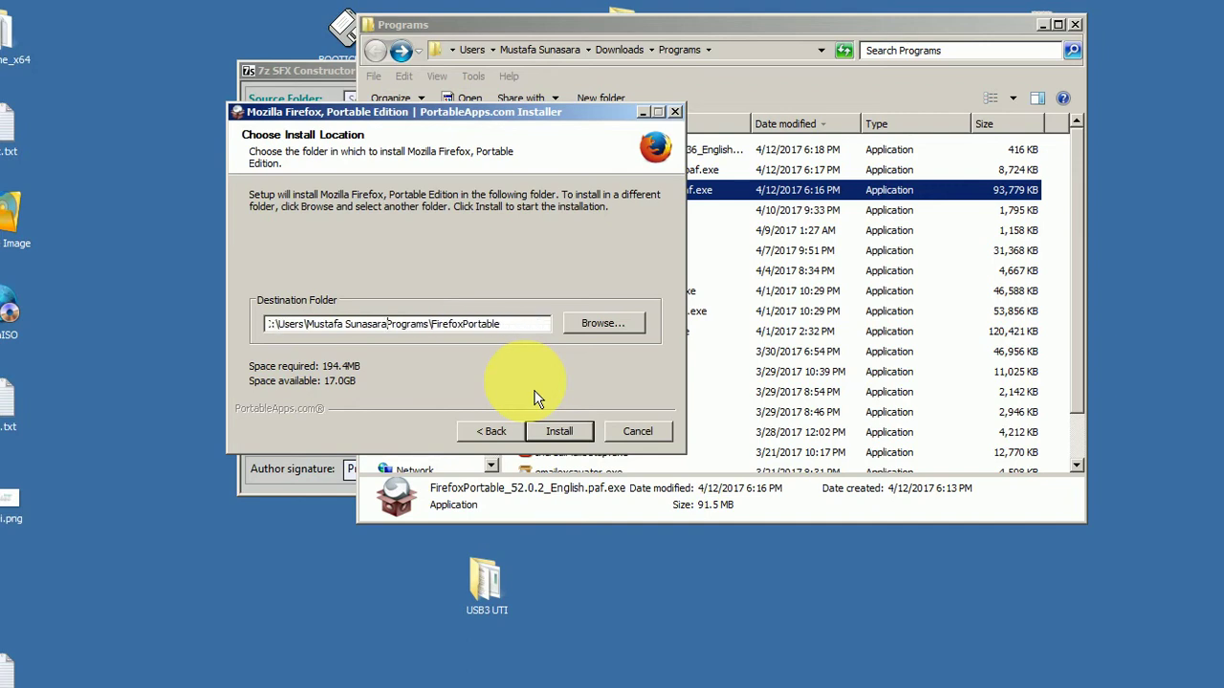
{"action": "key", "text": "BackSpace"}
{"action": "key", "text": "BackSpace"}
{"action": "key", "text": "BackSpace"}
{"action": "key", "text": "BackSpace"}
{"action": "key", "text": "BackSpace"}
{"action": "key", "text": "BackSpace"}
{"action": "key", "text": "BackSpace"}
{"action": "key", "text": "BackSpace"}
{"action": "key", "text": "BackSpace"}
{"action": "key", "text": "BackSpace"}
{"action": "key", "text": "BackSpace"}
{"action": "key", "text": "BackSpace"}
{"action": "key", "text": "BackSpace"}
{"action": "key", "text": "BackSpace"}
{"action": "key", "text": "BackSpace"}
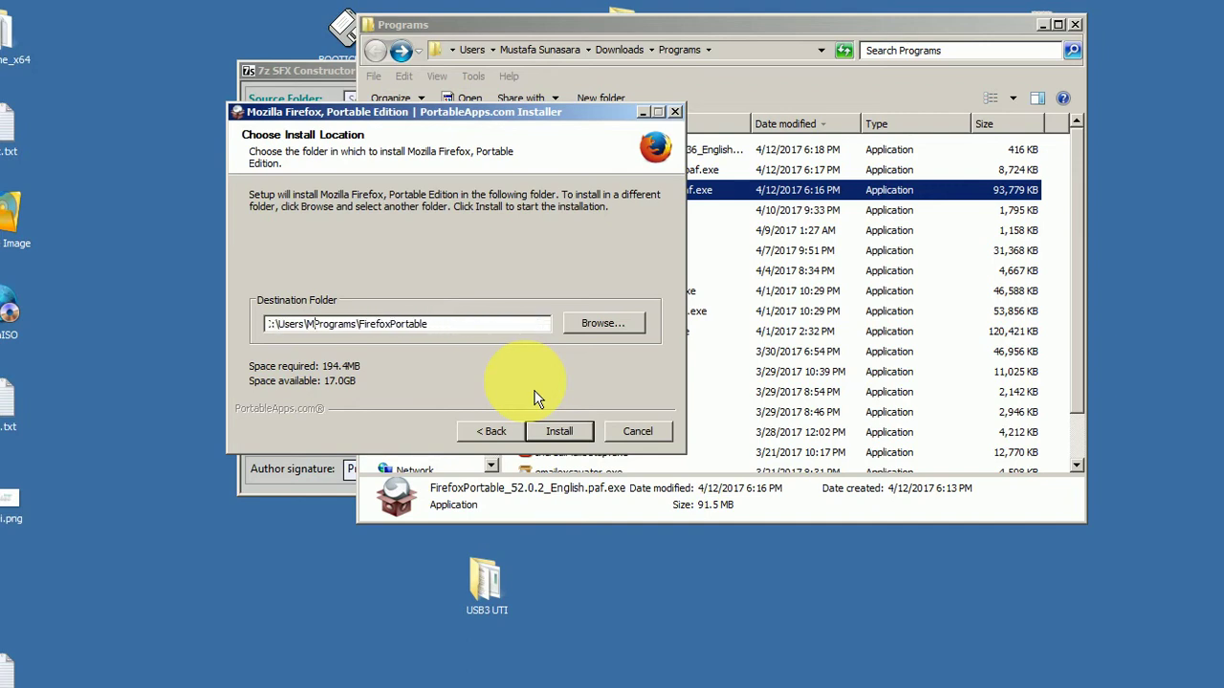
{"action": "key", "text": "BackSpace"}
{"action": "key", "text": "BackSpace"}
{"action": "key", "text": "BackSpace"}
{"action": "key", "text": "BackSpace"}
{"action": "key", "text": "BackSpace"}
{"action": "key", "text": "BackSpace"}
{"action": "key", "text": "BackSpace"}
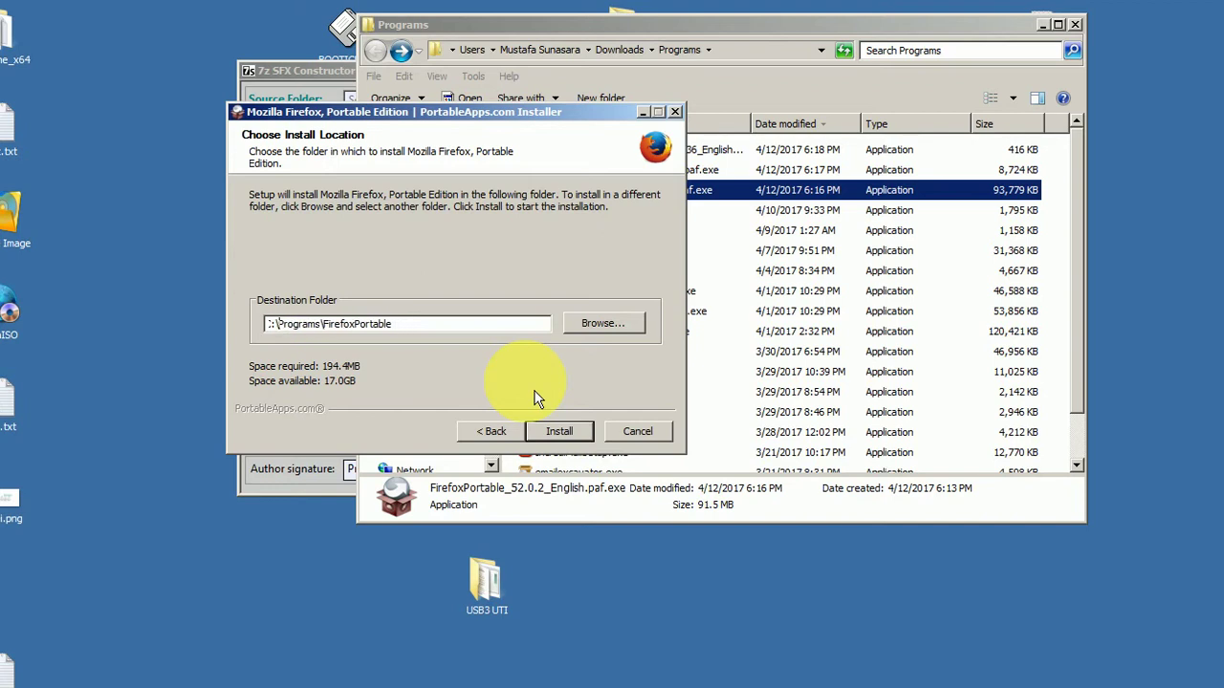
Step: Install Mozilla Firefox, Portable Edition into C:\Programs\FirefoxPortable and finish the wizard without running the app
{"action": "key", "text": "Home"}
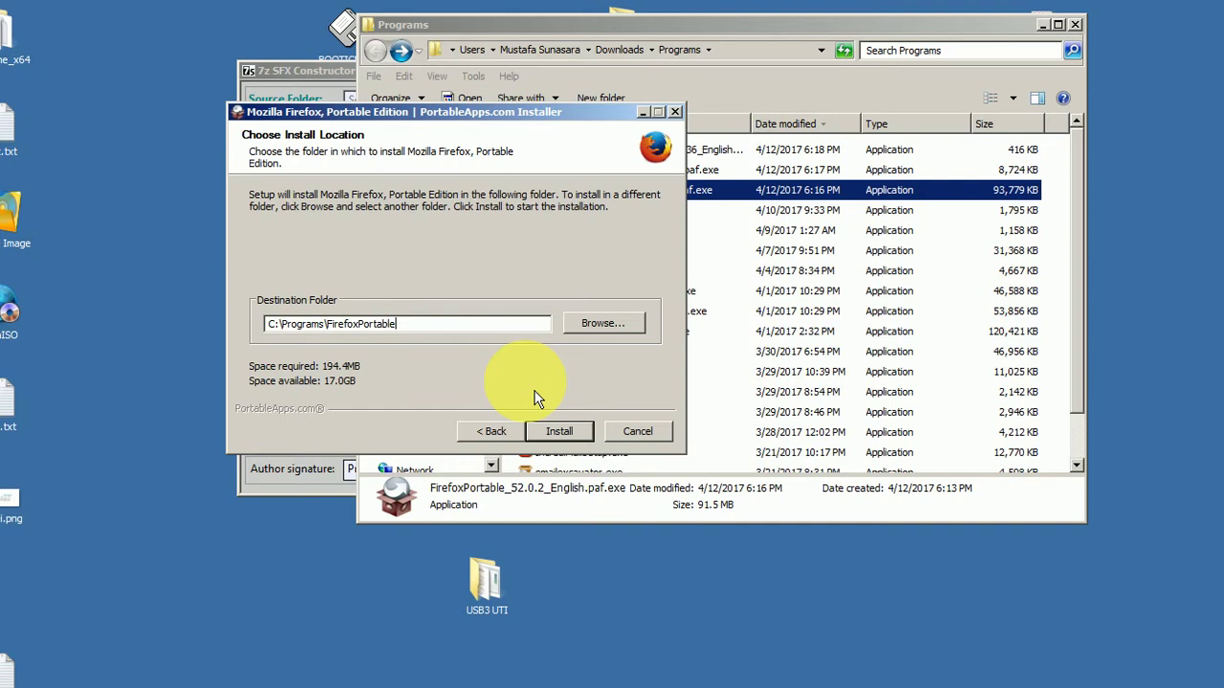
{"action": "left_click", "coordinate": [567, 440]}
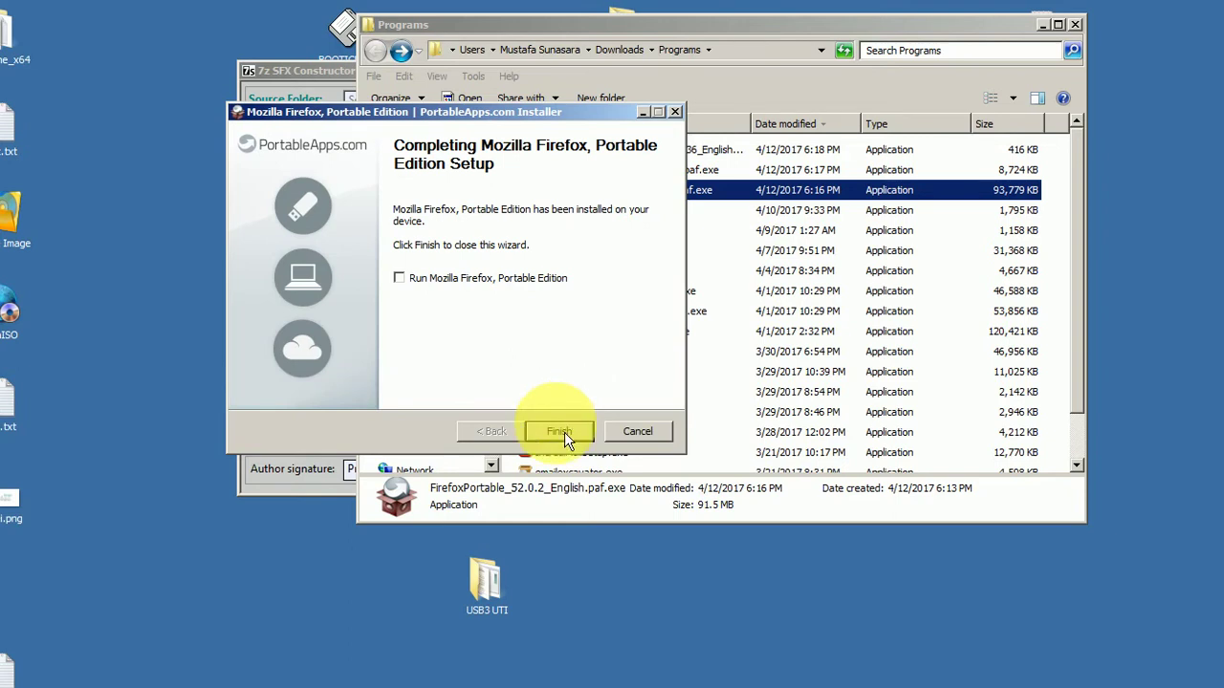
{"action": "left_click", "coordinate": [564, 431]}
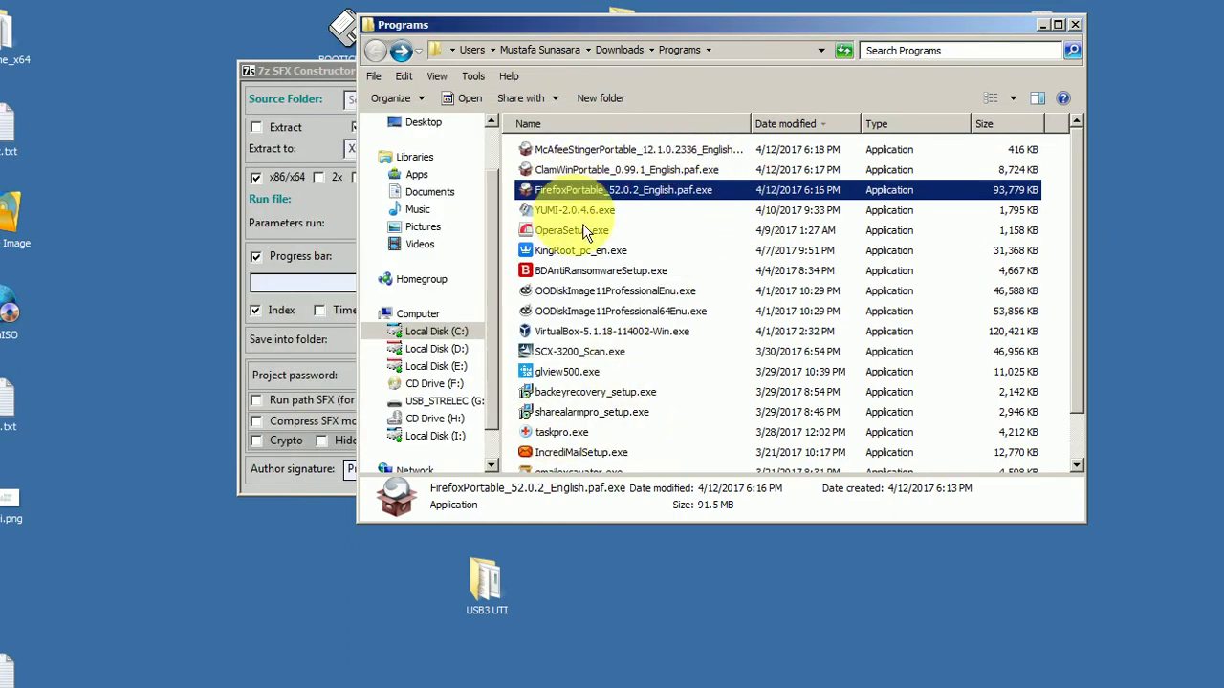
Step: Open the Programs folder on Local Disk (C:)
{"action": "left_click", "coordinate": [455, 341]}
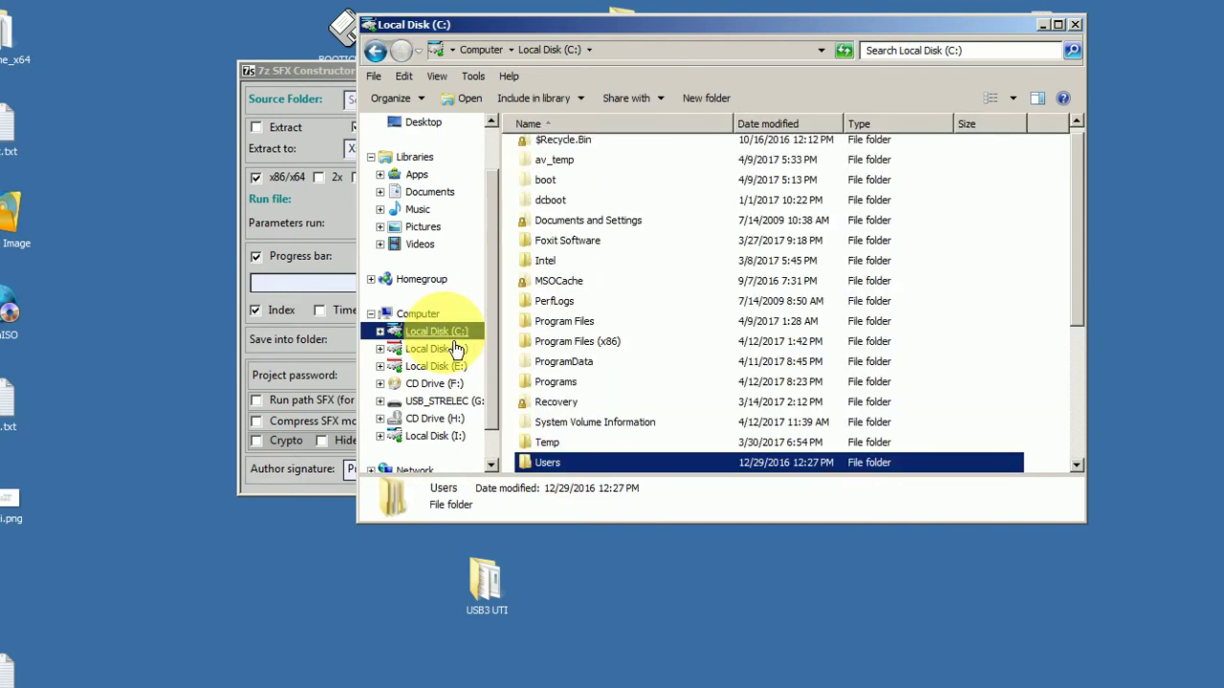
{"action": "left_click", "coordinate": [561, 388]}
{"action": "double_click", "coordinate": [569, 387]}
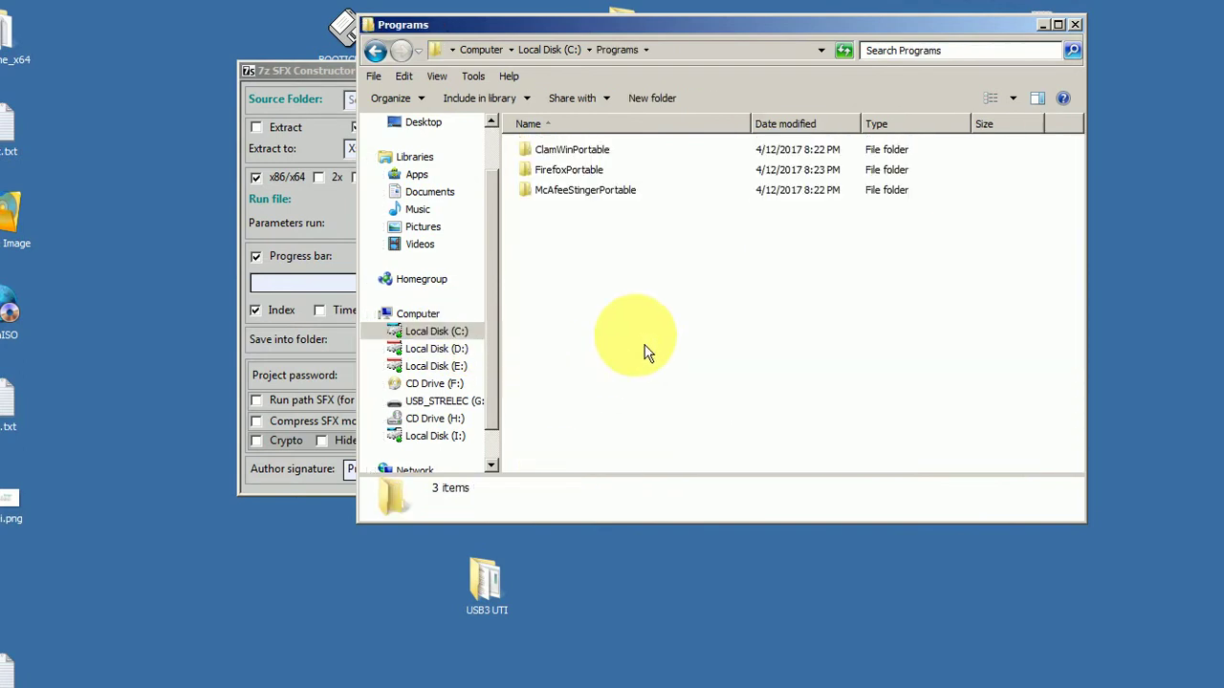
Step: Inspect the contents of the ClamWinPortable, FirefoxPortable and McAfeeStingerPortable folders, returning to C:\Programs after each
{"action": "double_click", "coordinate": [574, 150]}
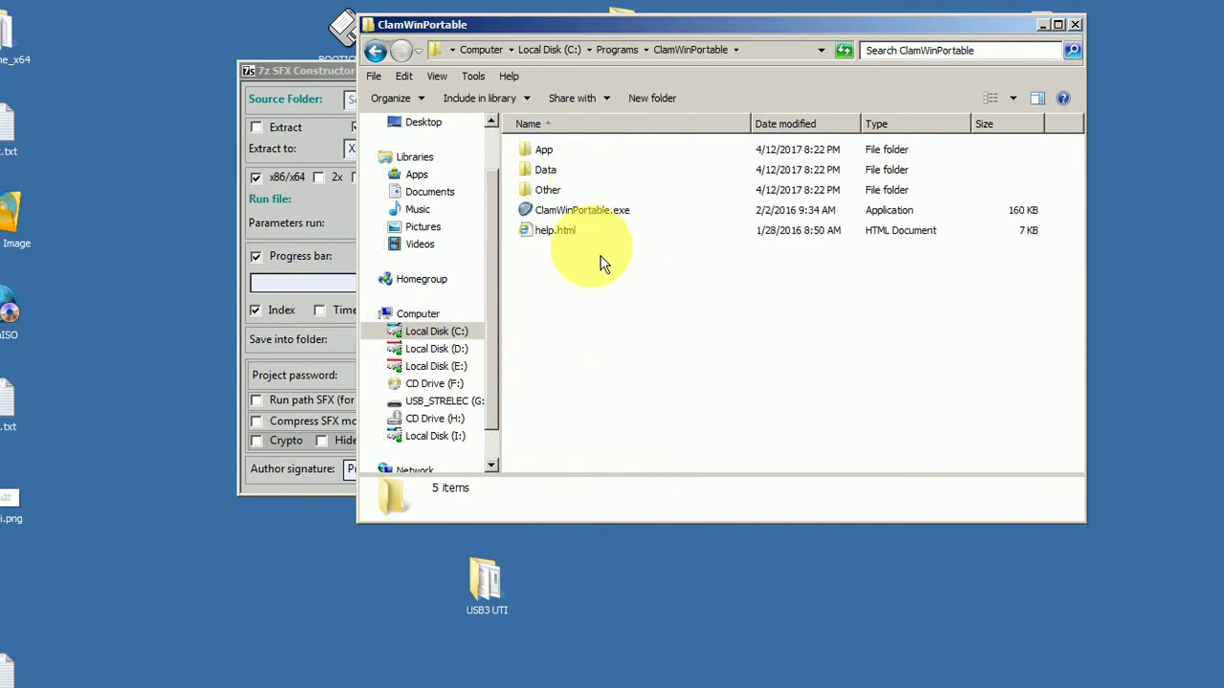
{"action": "key", "text": "BackSpace"}
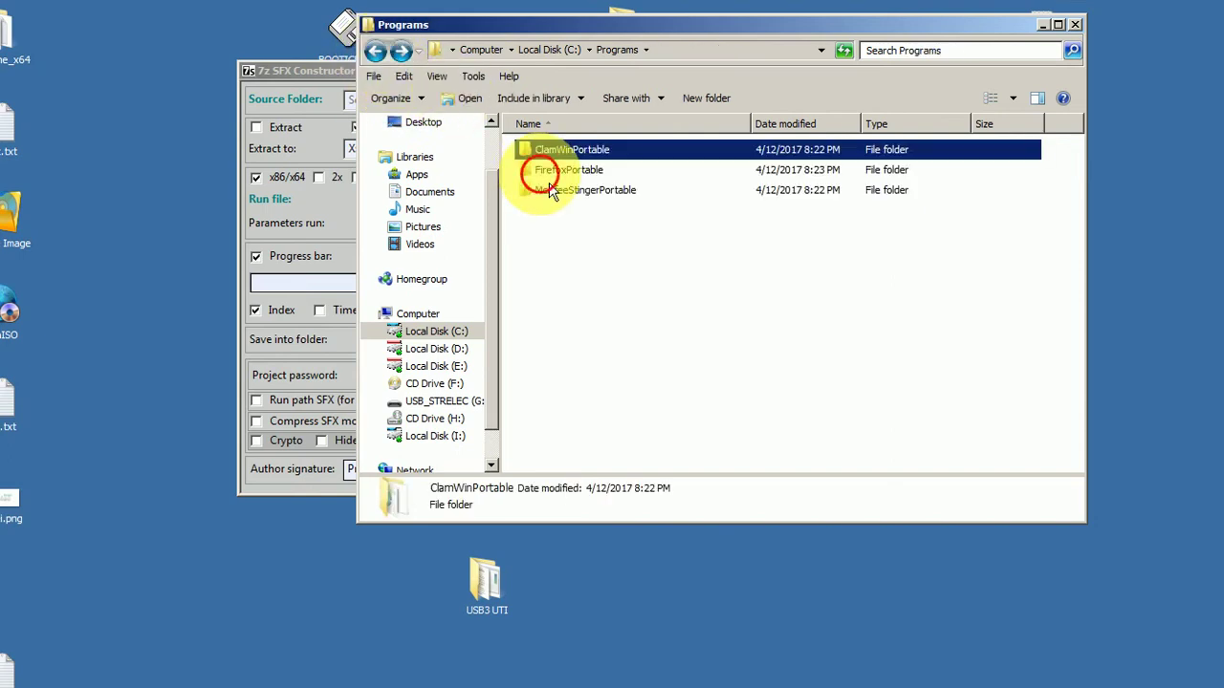
{"action": "double_click", "coordinate": [521, 170]}
{"action": "left_click", "coordinate": [379, 55]}
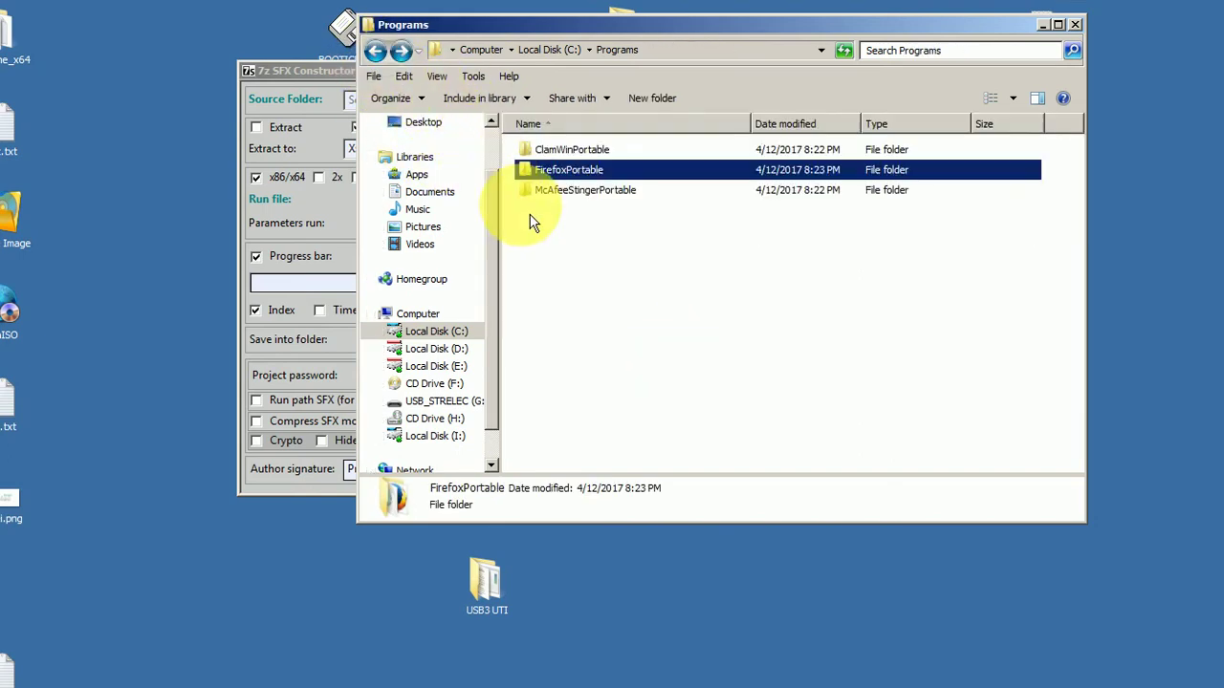
{"action": "double_click", "coordinate": [559, 190]}
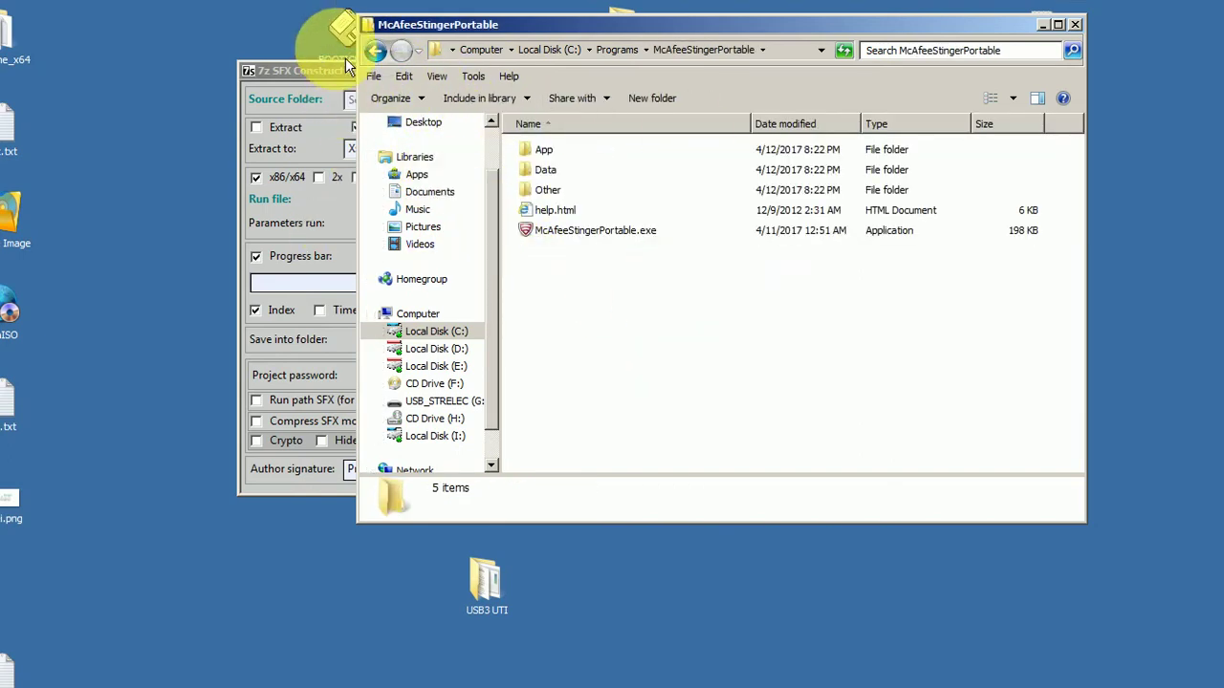
{"action": "left_click", "coordinate": [375, 53]}
Step: Arrange the Programs folder window and the 7z SFX Constructor window side by side
{"action": "left_click_drag", "start_coordinate": [483, 34], "coordinate": [144, 73]}
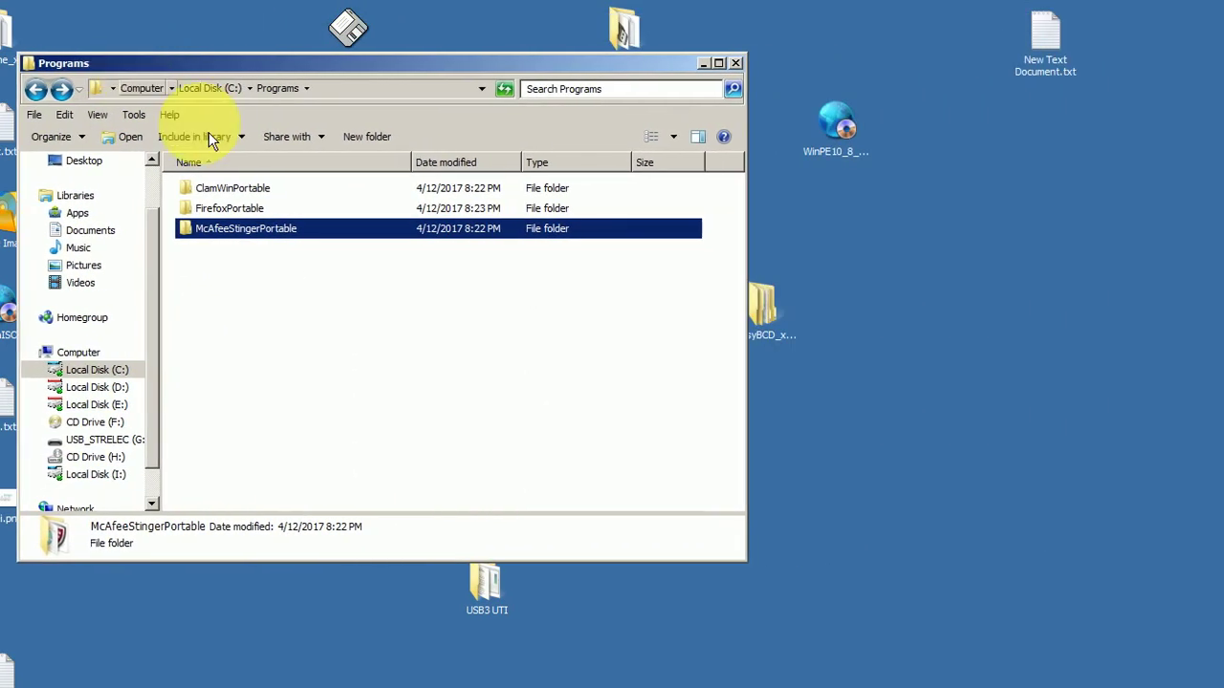
{"action": "left_click_drag", "start_coordinate": [630, 81], "coordinate": [561, 242]}
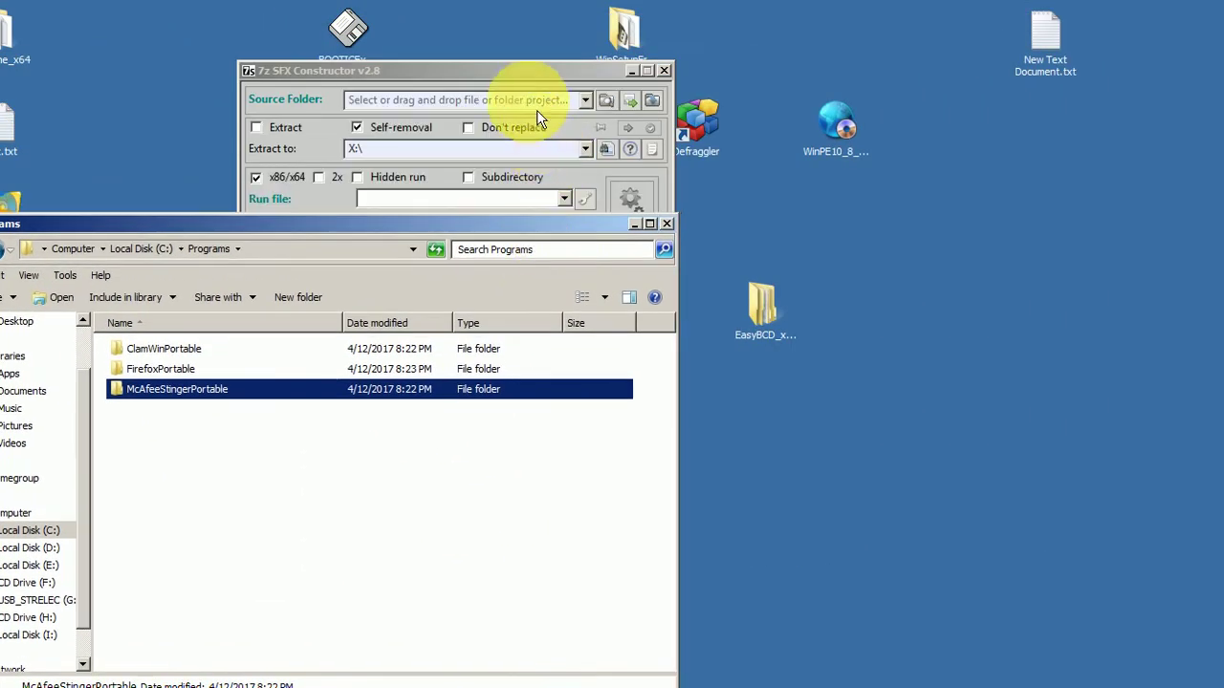
{"action": "left_click", "coordinate": [544, 65]}
{"action": "left_click_drag", "start_coordinate": [543, 65], "coordinate": [1037, 151]}
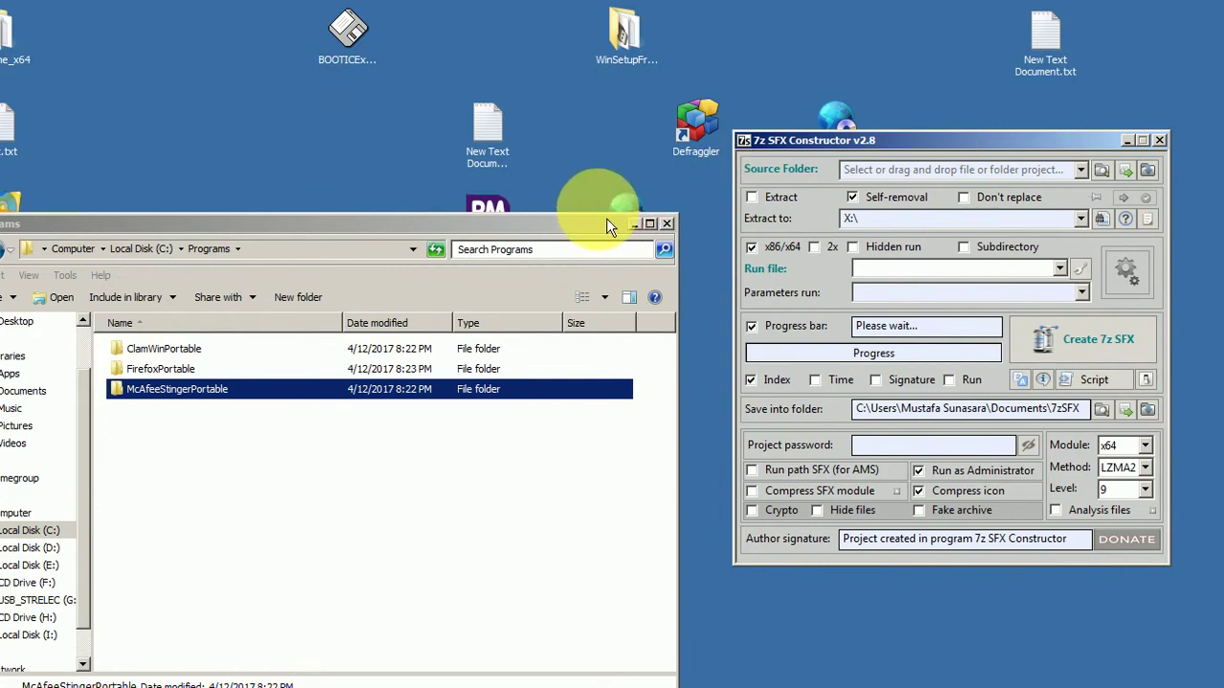
{"action": "left_click_drag", "start_coordinate": [585, 230], "coordinate": [632, 113]}
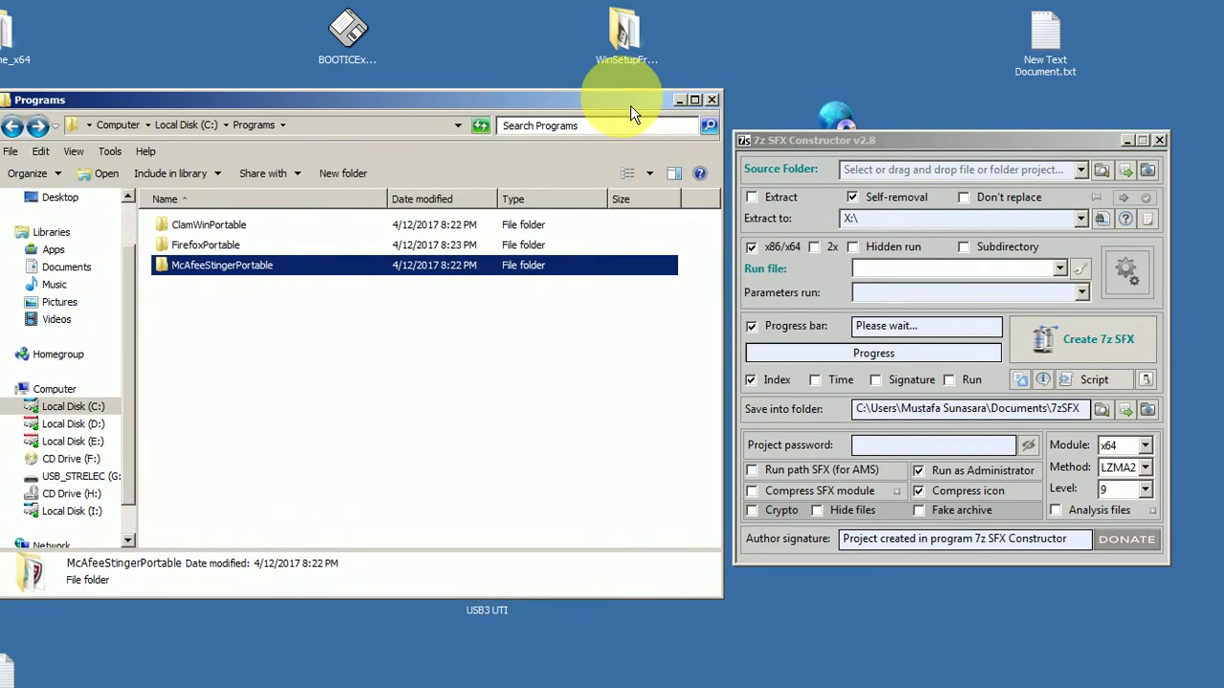
Step: Set C:\Programs\McAfeeStingerPortable as the source folder with McAfeeStingerPortable.exe as the run file, and create the 7z SFX
{"action": "left_click", "coordinate": [270, 292]}
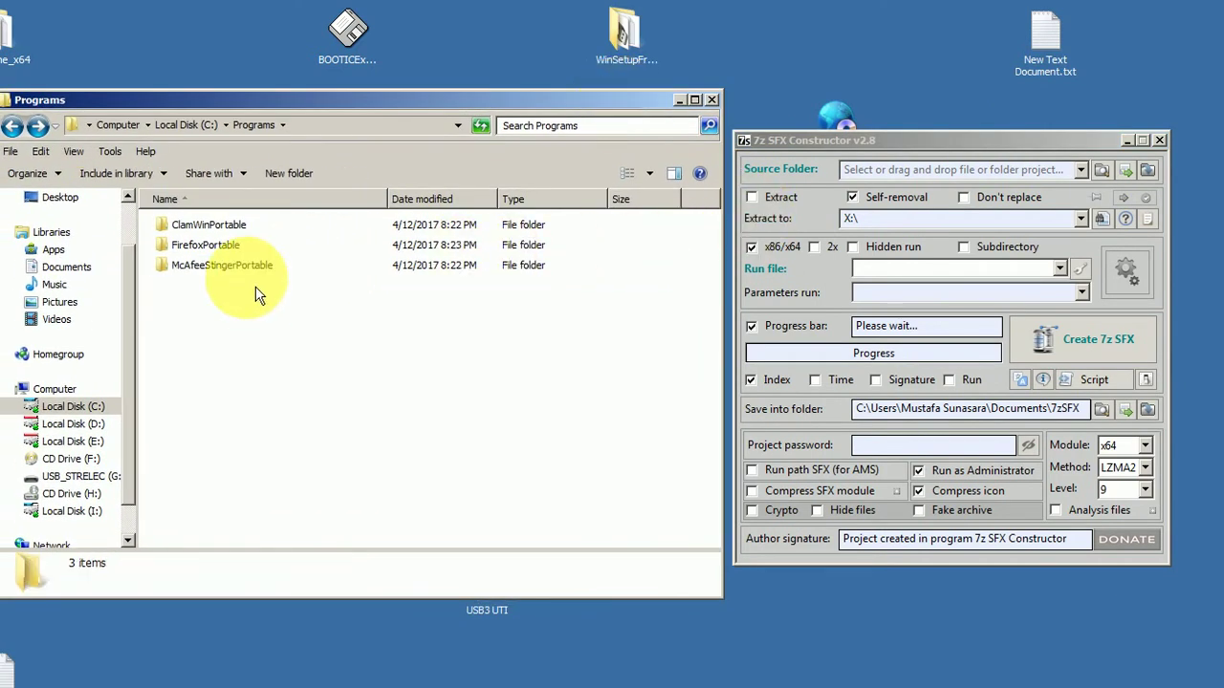
{"action": "left_click", "coordinate": [250, 274]}
{"action": "left_click_drag", "start_coordinate": [250, 274], "coordinate": [985, 170]}
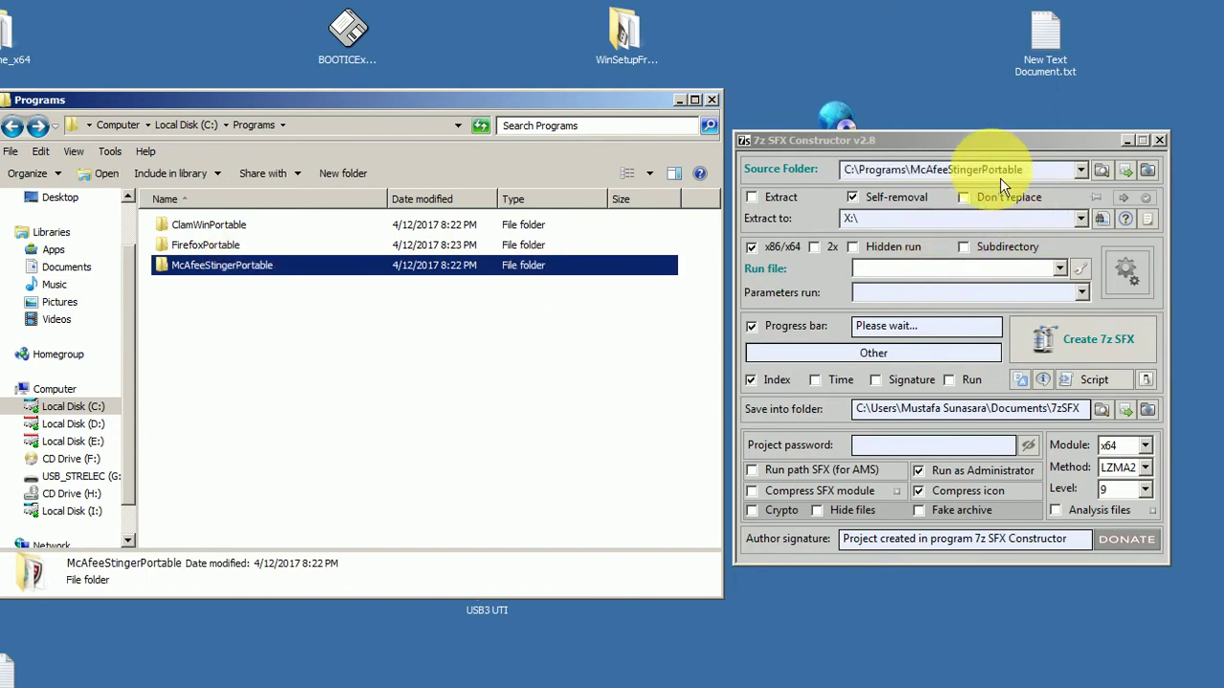
{"action": "left_click", "coordinate": [935, 228]}
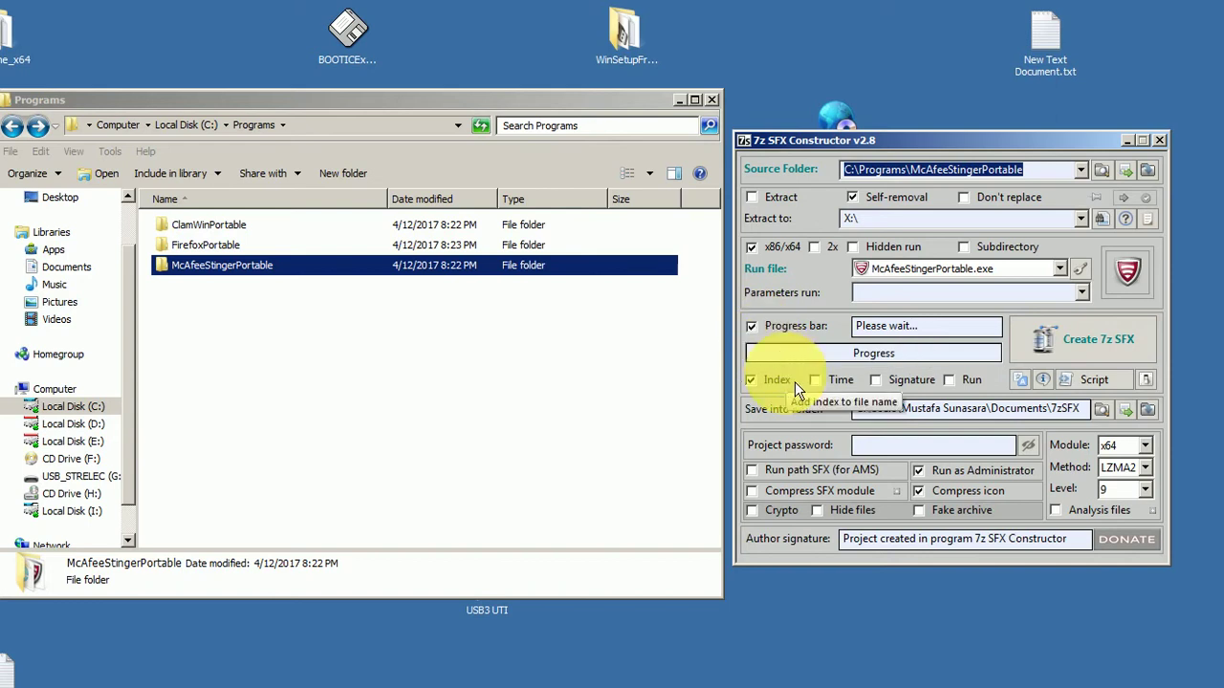
{"action": "left_click", "coordinate": [1102, 349]}
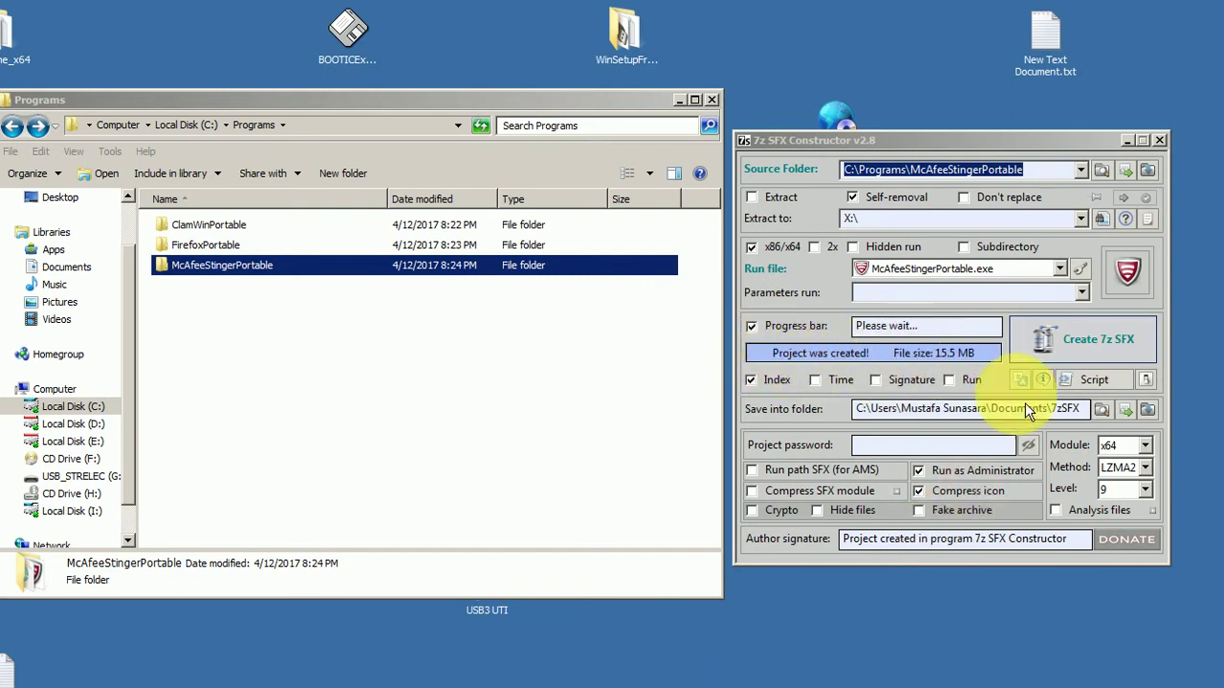
Step: Open the 7zSFX output folder and place its window so the Programs folder list and 7z SFX Constructor stay accessible
{"action": "left_click", "coordinate": [1154, 417]}
{"action": "left_click", "coordinate": [335, 353]}
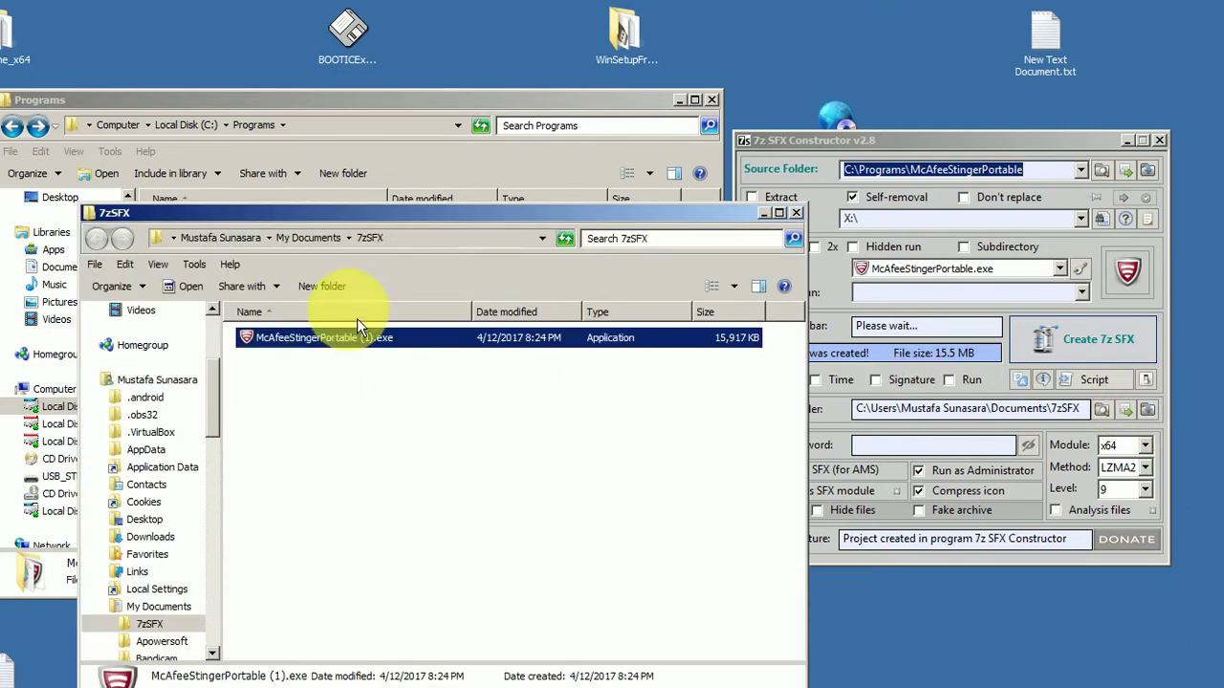
{"action": "left_click_drag", "start_coordinate": [499, 226], "coordinate": [297, 367]}
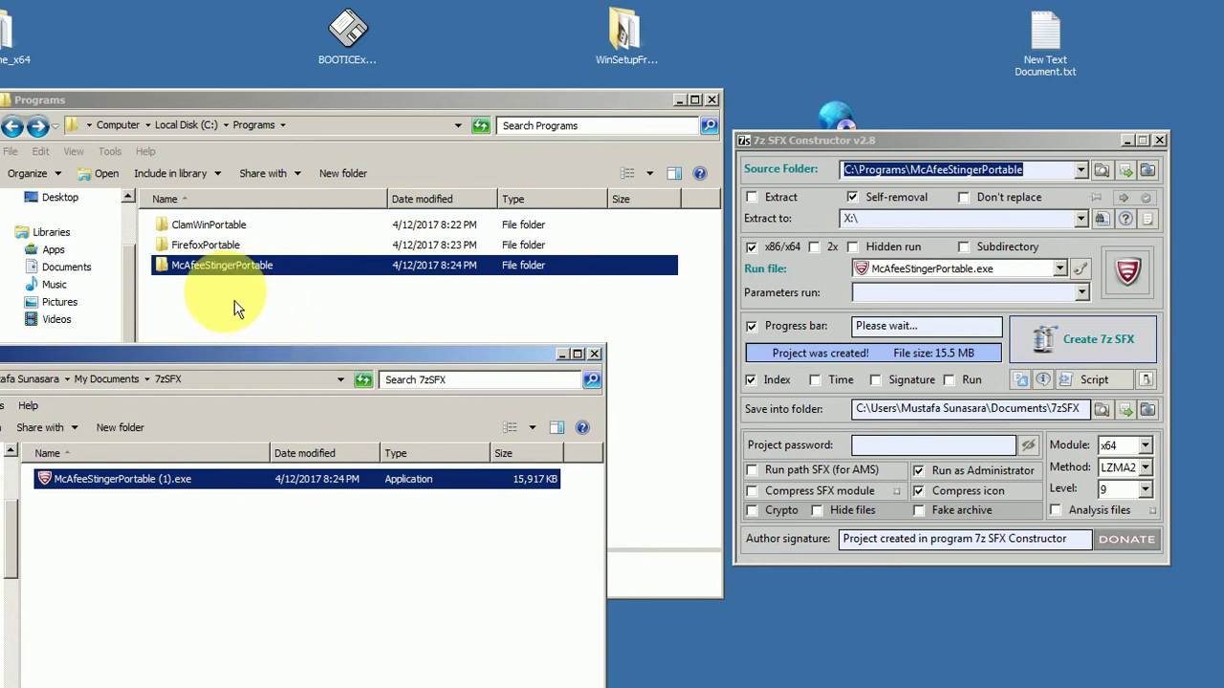
Step: Create a 7z SFX from C:\Programs\FirefoxPortable with FirefoxPortable.exe as the run file, and check it in the 7zSFX folder
{"action": "left_click_drag", "start_coordinate": [231, 247], "coordinate": [920, 182]}
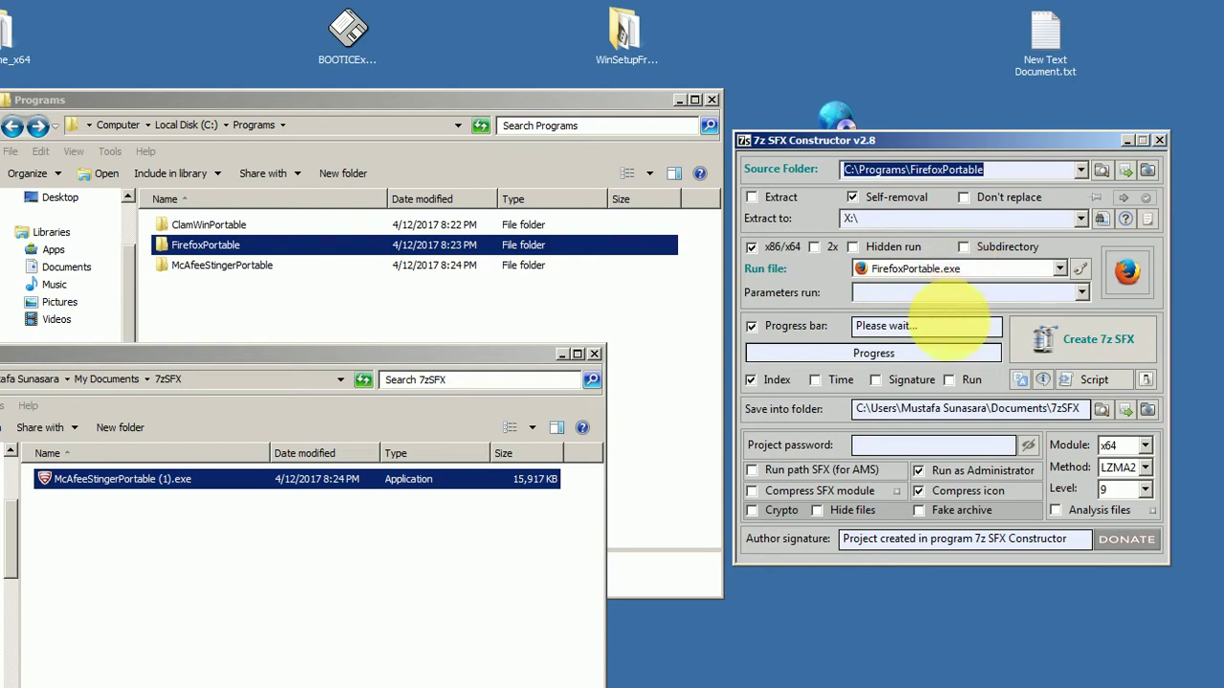
{"action": "left_click", "coordinate": [1089, 344]}
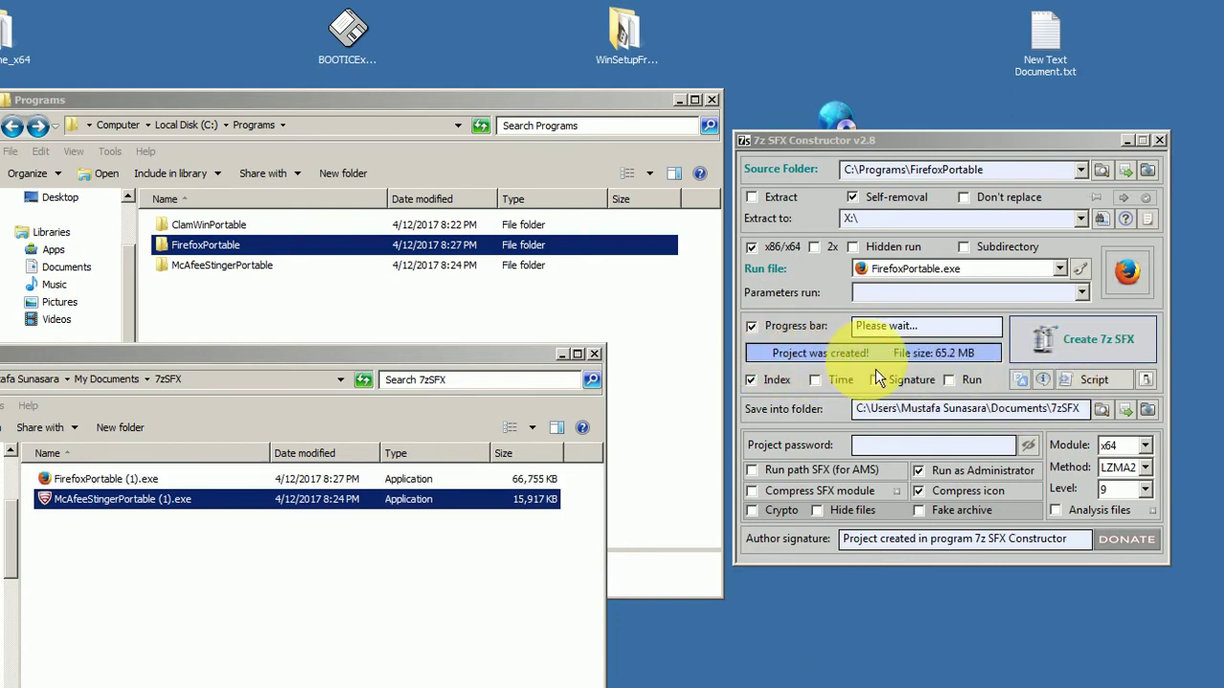
{"action": "left_click", "coordinate": [122, 573]}
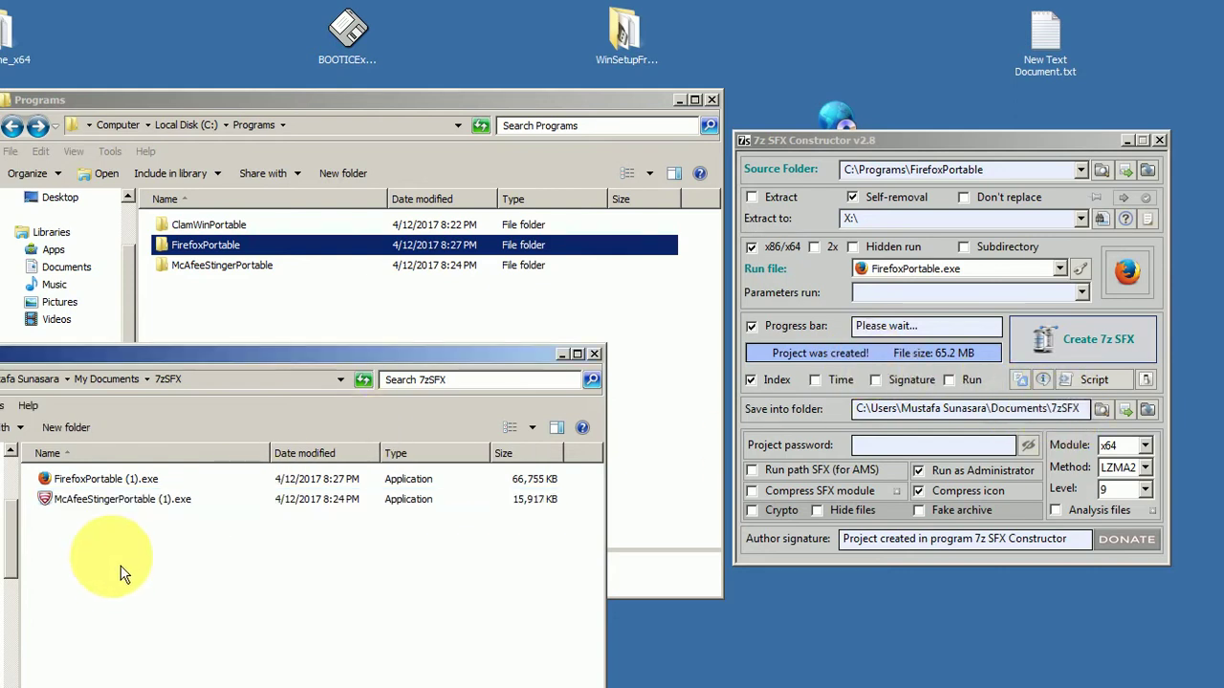
{"action": "left_click", "coordinate": [96, 483]}
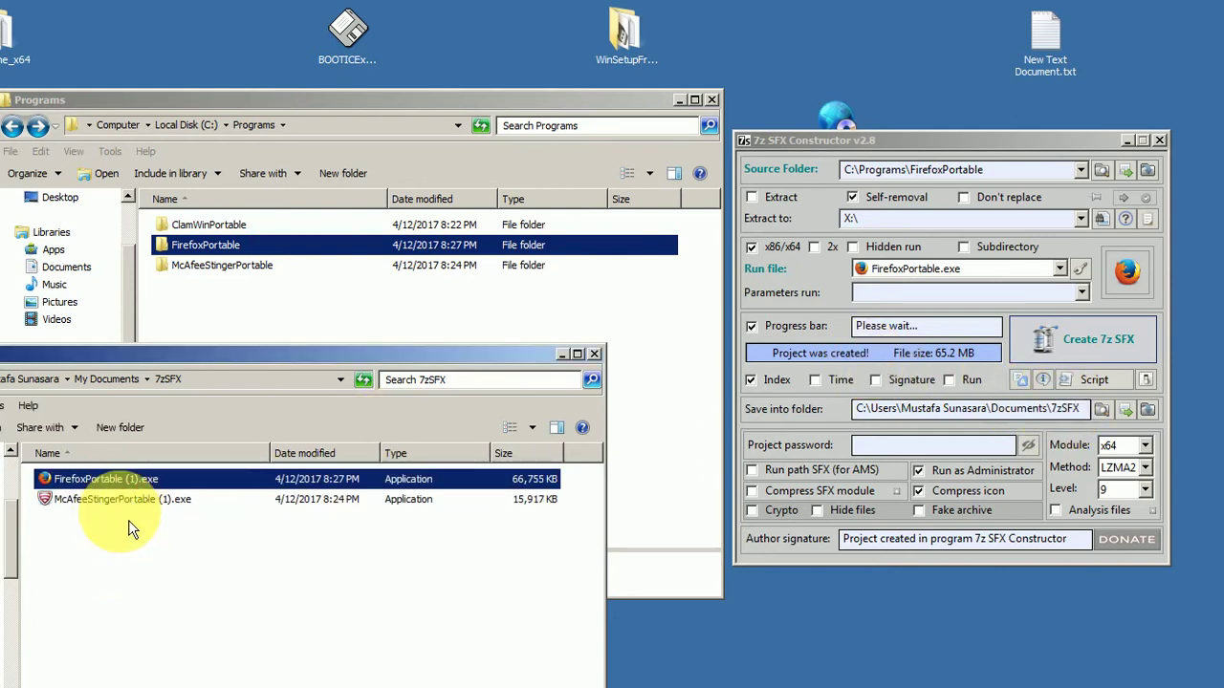
Step: Load C:\Programs\McAfeeStingerPortable as the source folder again, create another 7z SFX and check the 7zSFX output folder
{"action": "left_click", "coordinate": [253, 272]}
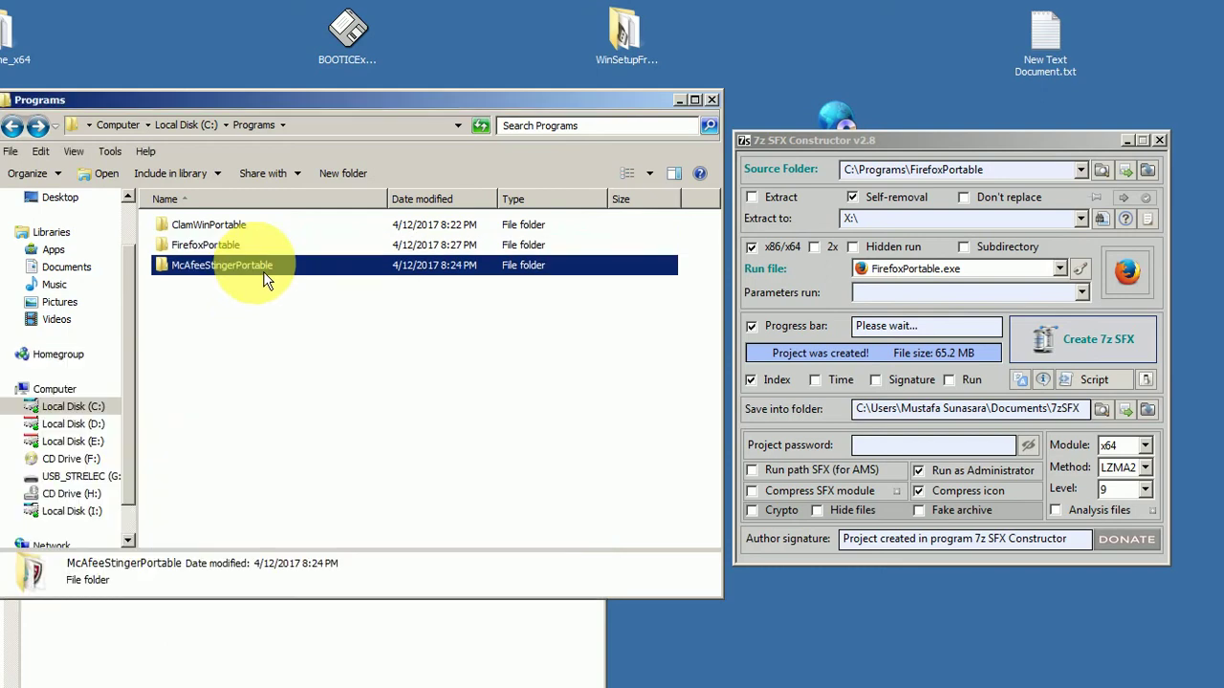
{"action": "left_click", "coordinate": [563, 249], "text": "shift"}
{"action": "left_click_drag", "start_coordinate": [563, 265], "coordinate": [957, 175]}
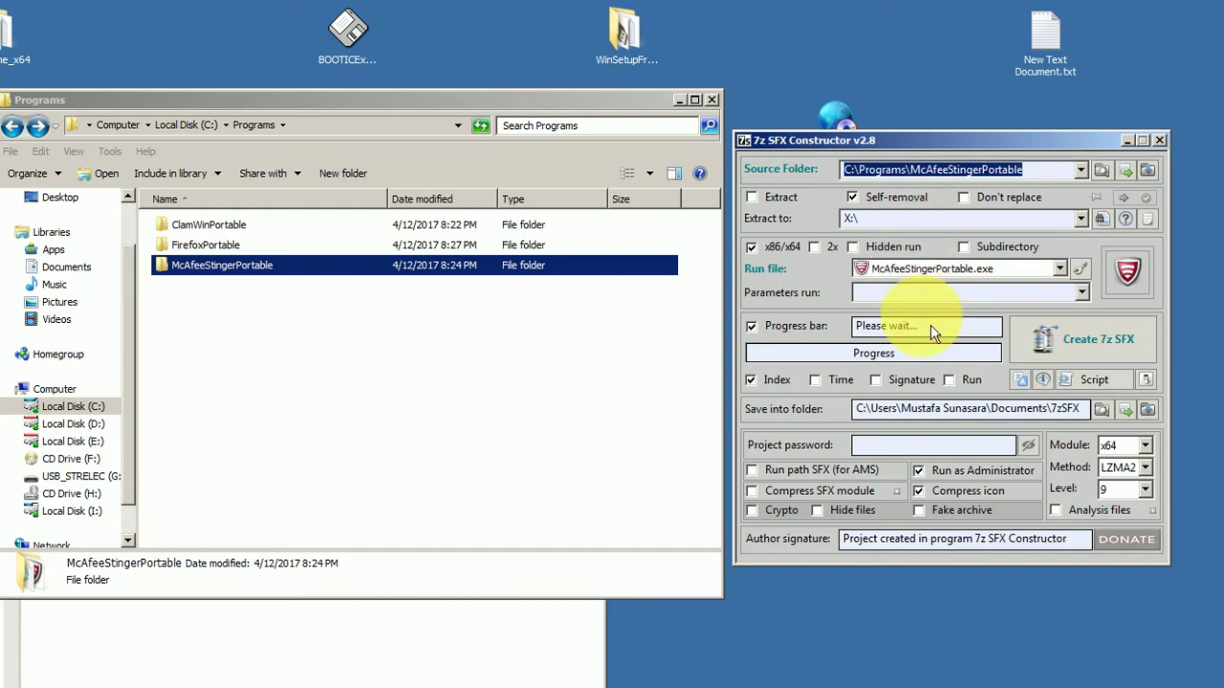
{"action": "left_click", "coordinate": [1080, 342]}
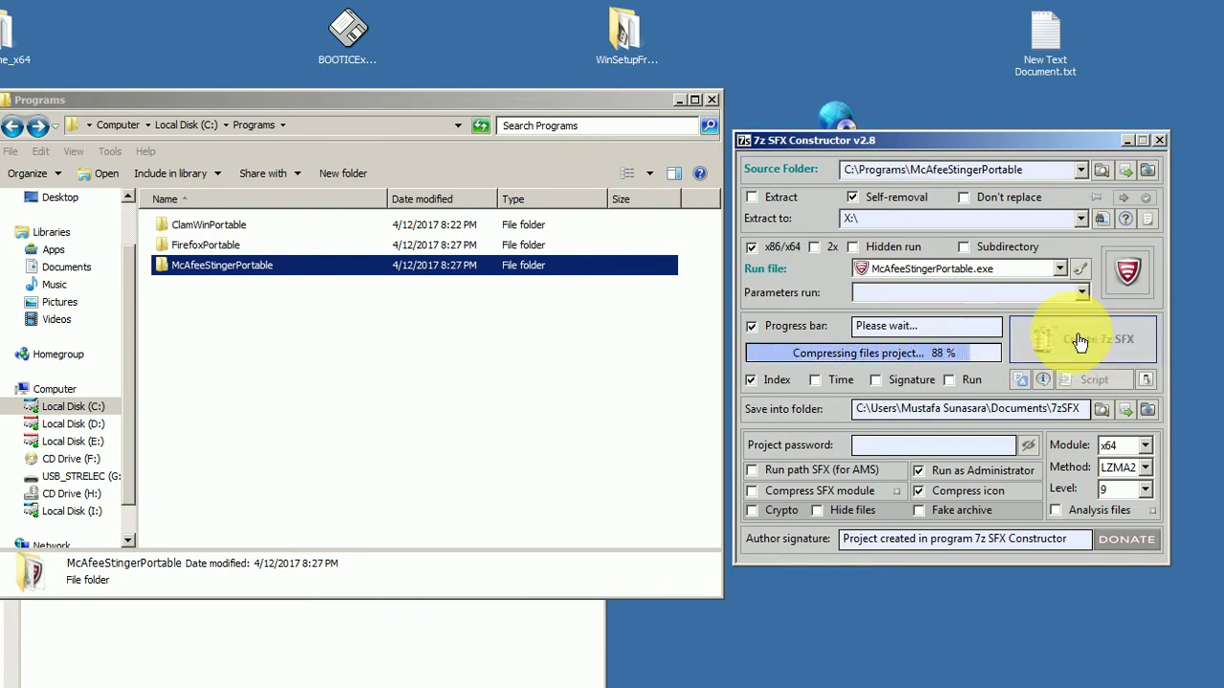
{"action": "left_click", "coordinate": [464, 661]}
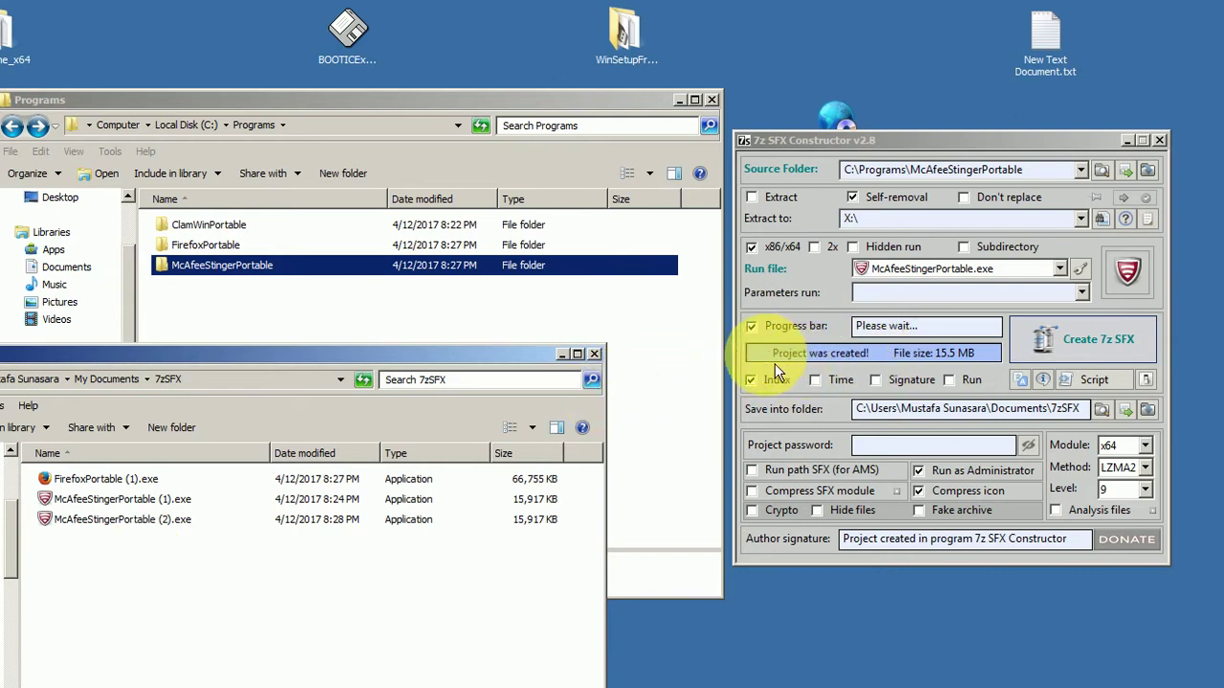
{"action": "left_click_drag", "start_coordinate": [93, 574], "coordinate": [168, 564]}
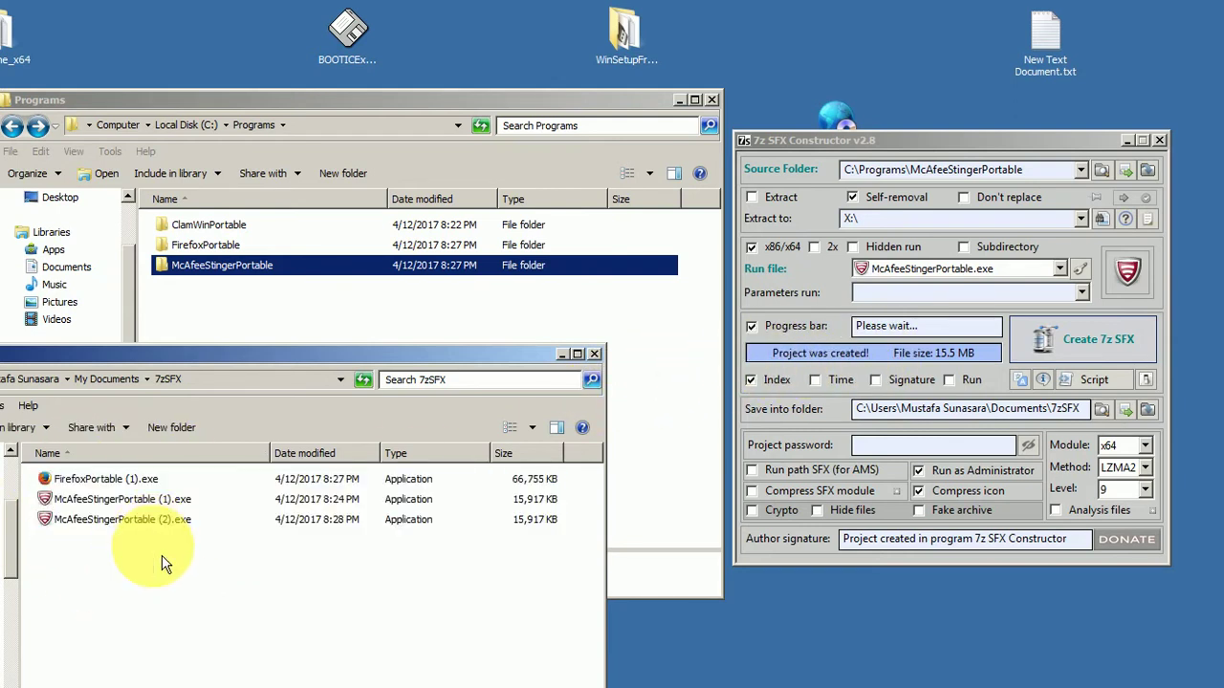
Step: Close 7z SFX Constructor and the Programs window, and reposition the 7zSFX folder window on the desktop
{"action": "left_click", "coordinate": [1160, 140]}
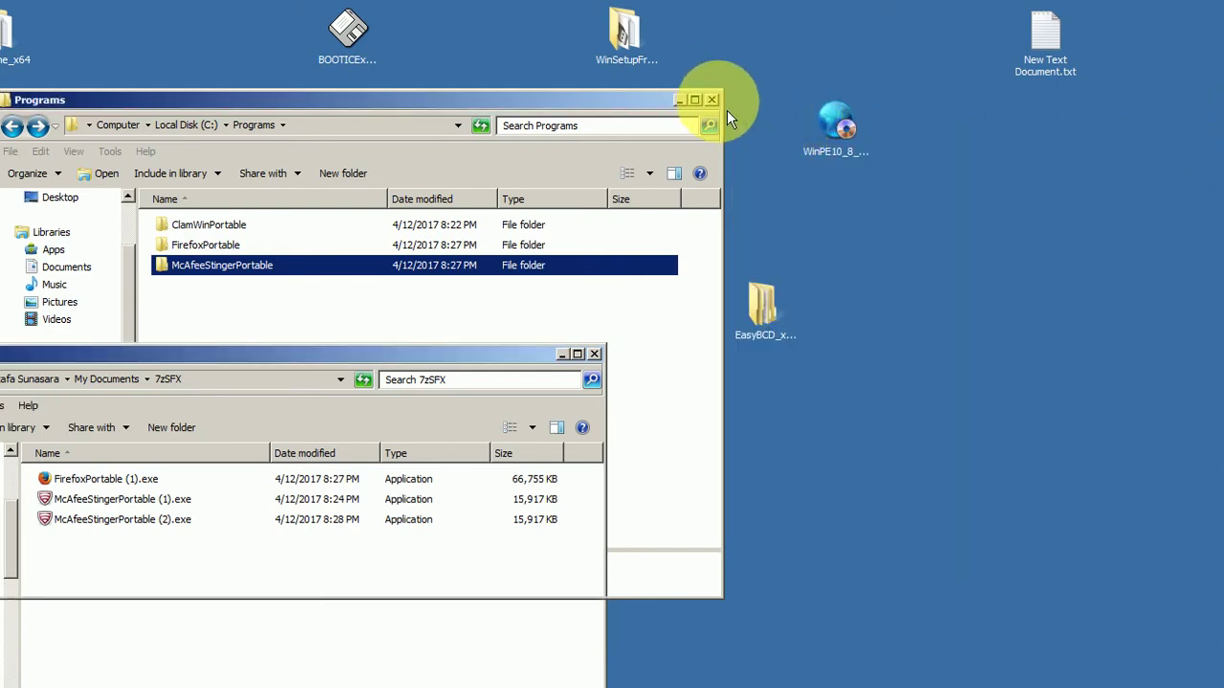
{"action": "left_click", "coordinate": [712, 99]}
{"action": "left_click_drag", "start_coordinate": [500, 356], "coordinate": [886, 100]}
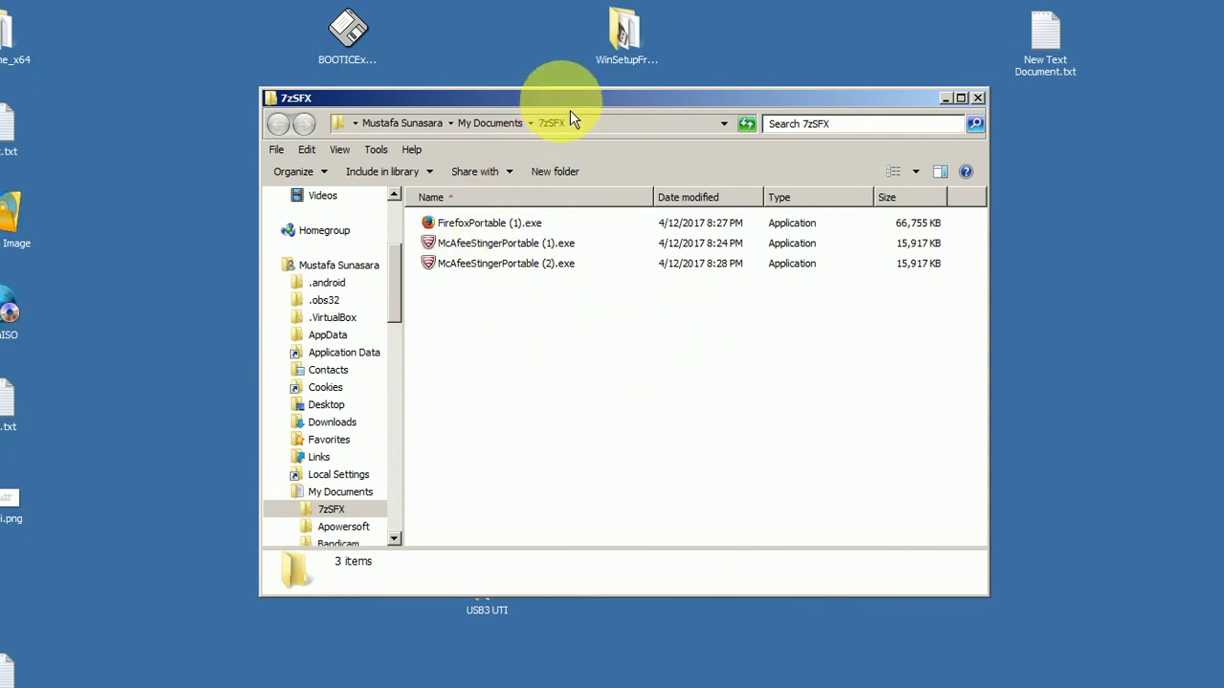
{"action": "left_click_drag", "start_coordinate": [570, 110], "coordinate": [501, 421]}
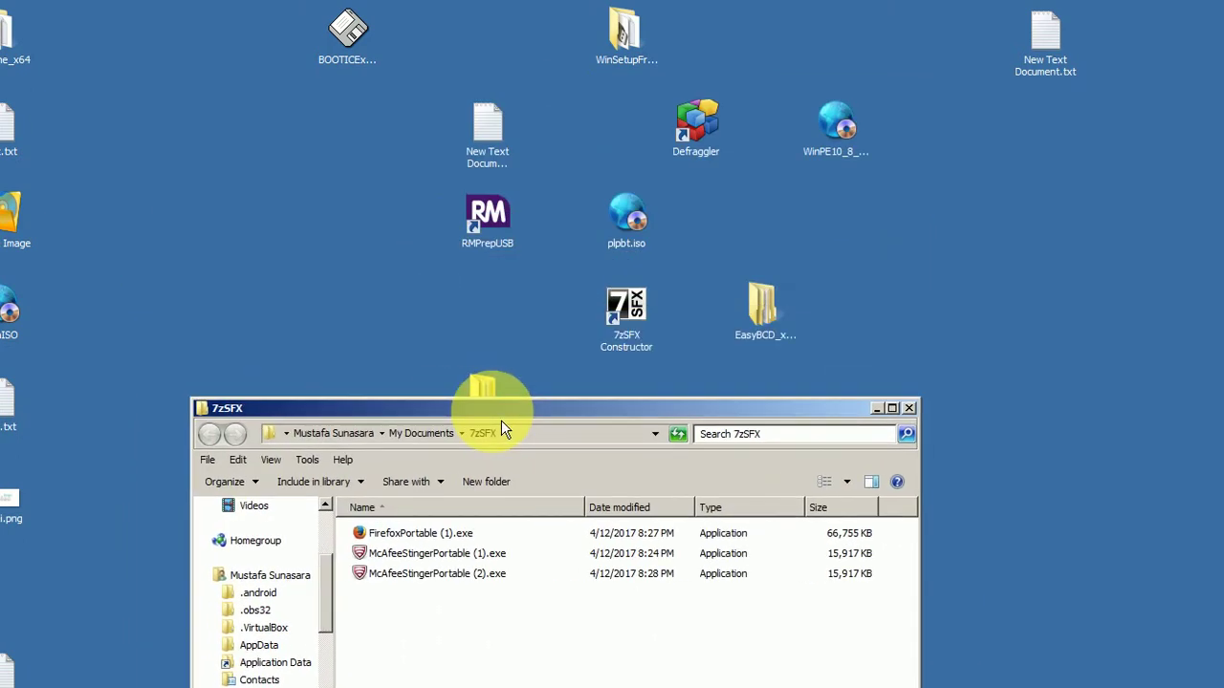
Step: Rename FirefoxPortable (1).exe in the 7zSFX folder to FirefoxPortable.exe
{"action": "left_click", "coordinate": [473, 540]}
{"action": "right_click", "coordinate": [469, 535]}
{"action": "left_click", "coordinate": [529, 501]}
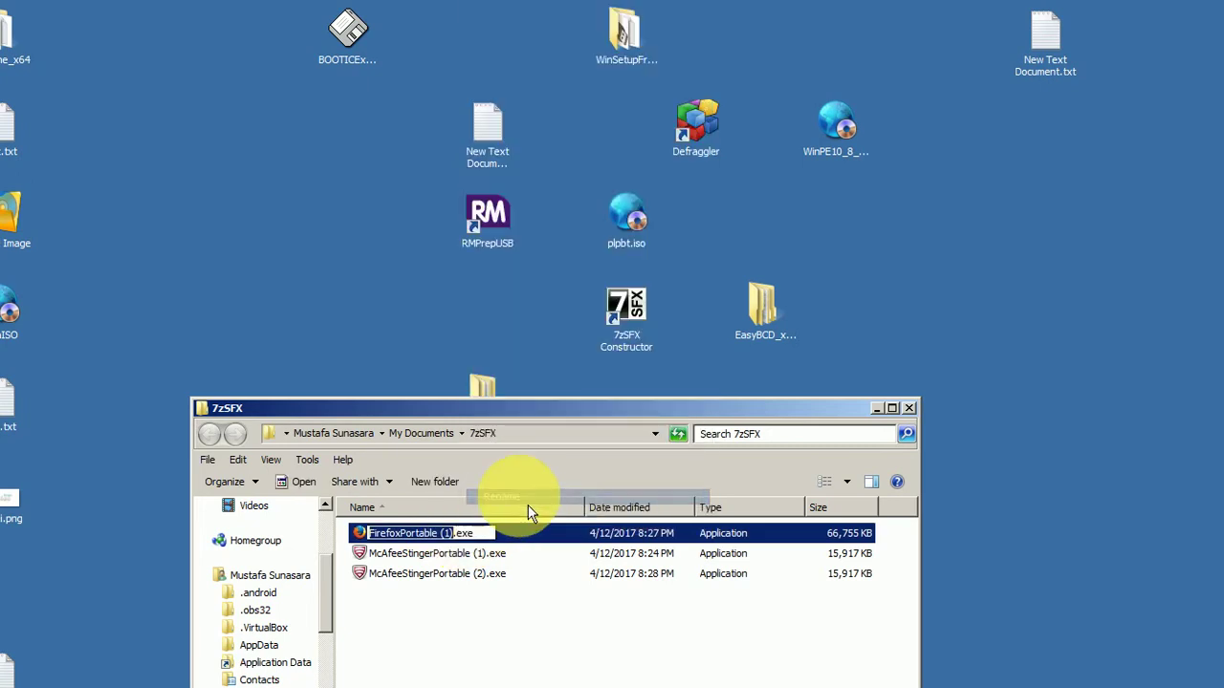
{"action": "key", "text": "BackSpace"}
{"action": "key", "text": "BackSpace"}
{"action": "key", "text": "BackSpace"}
{"action": "key", "text": "BackSpace"}
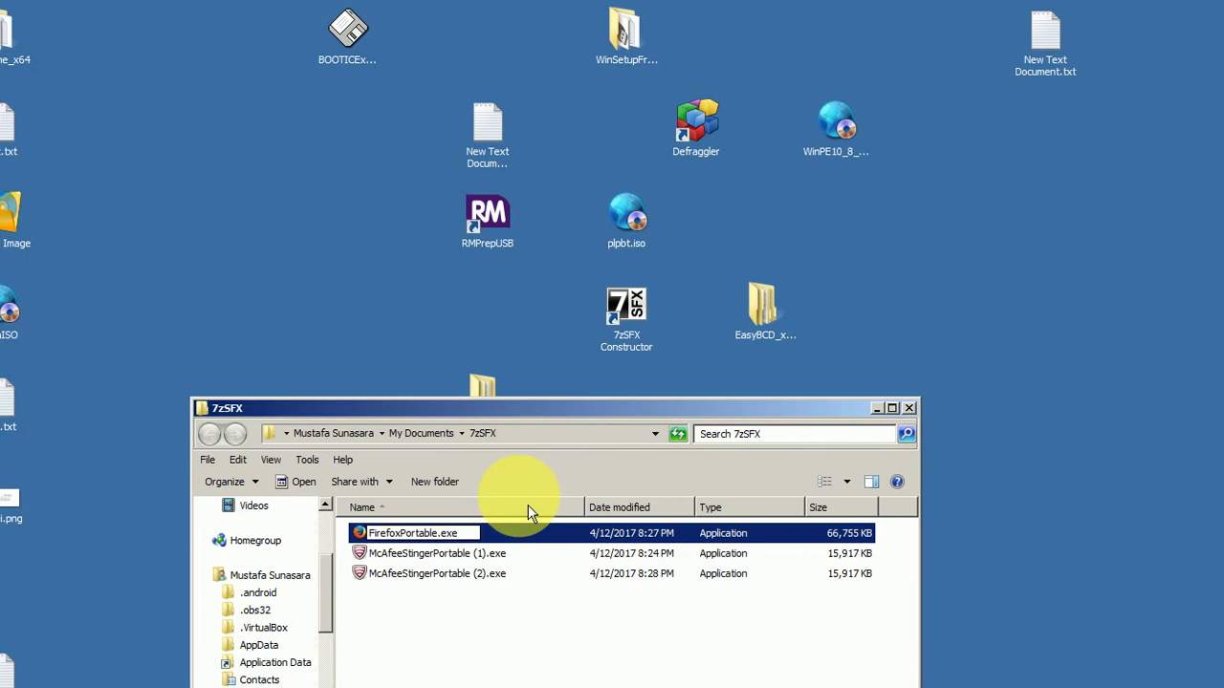
{"action": "key", "text": "Return"}
Step: Rename McAfeeStingerPortable (1).exe in the 7zSFX folder to McAfeeStingerPortable.exe
{"action": "right_click", "coordinate": [464, 554]}
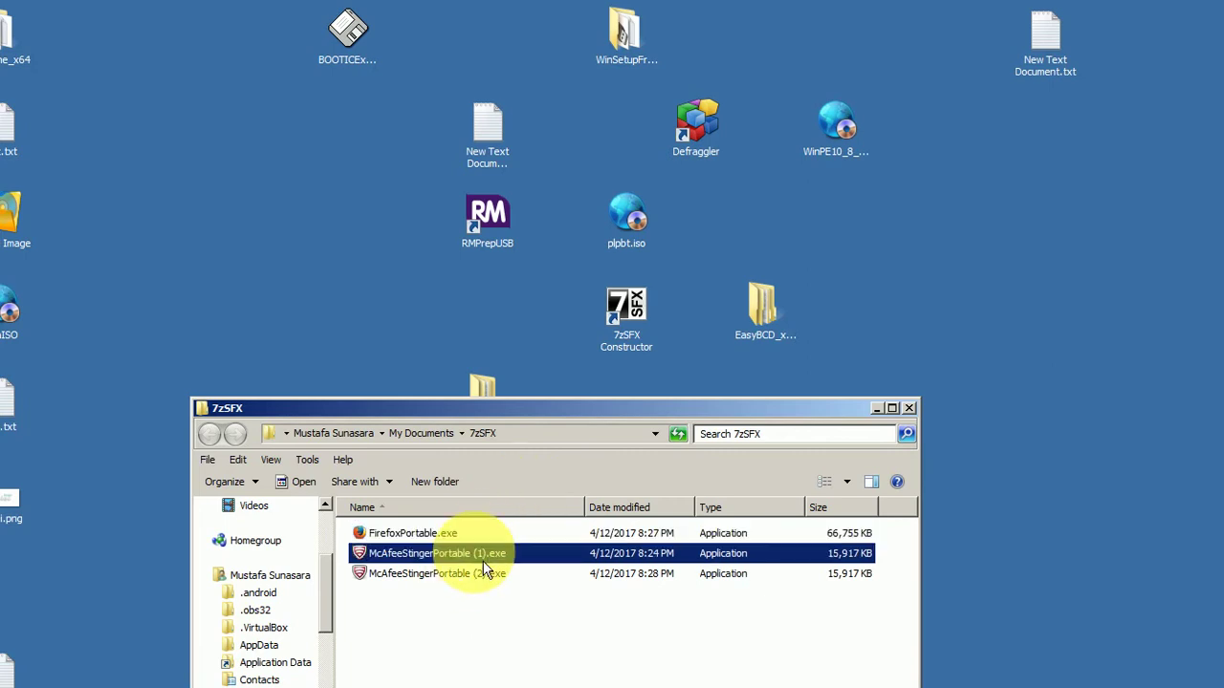
{"action": "left_click", "coordinate": [507, 517]}
{"action": "key", "text": "Right"}
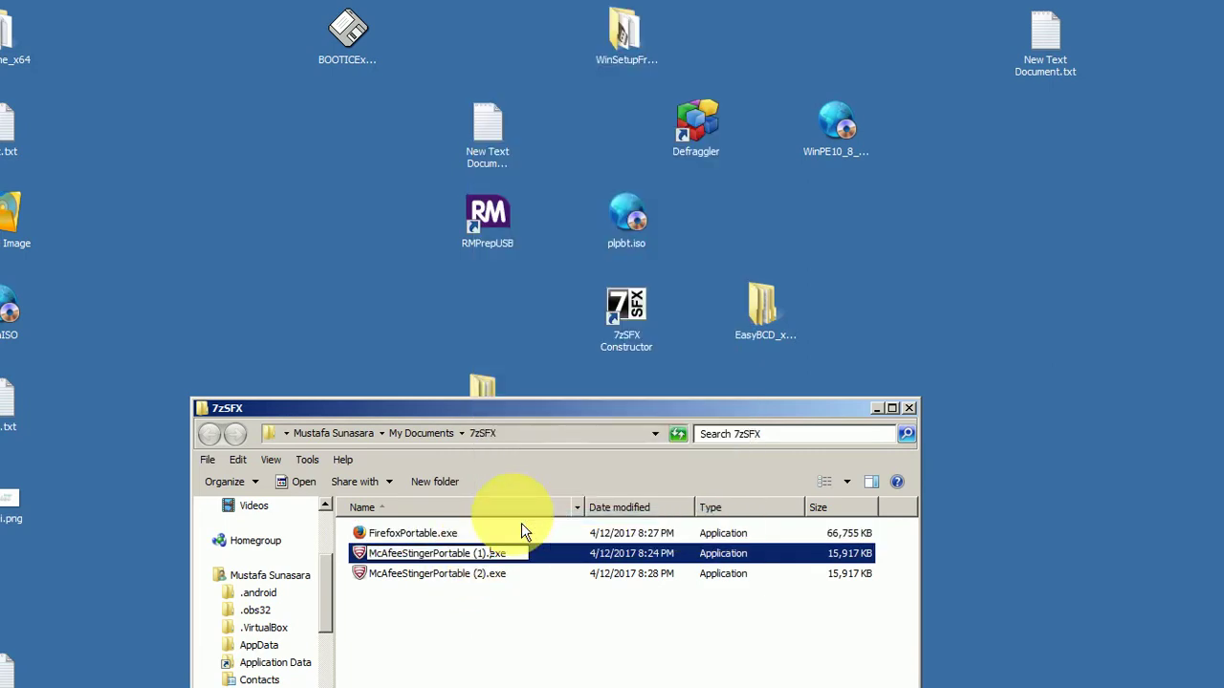
{"action": "key", "text": "BackSpace"}
{"action": "key", "text": "BackSpace"}
{"action": "key", "text": "BackSpace"}
{"action": "key", "text": "BackSpace"}
{"action": "key", "text": "Return"}
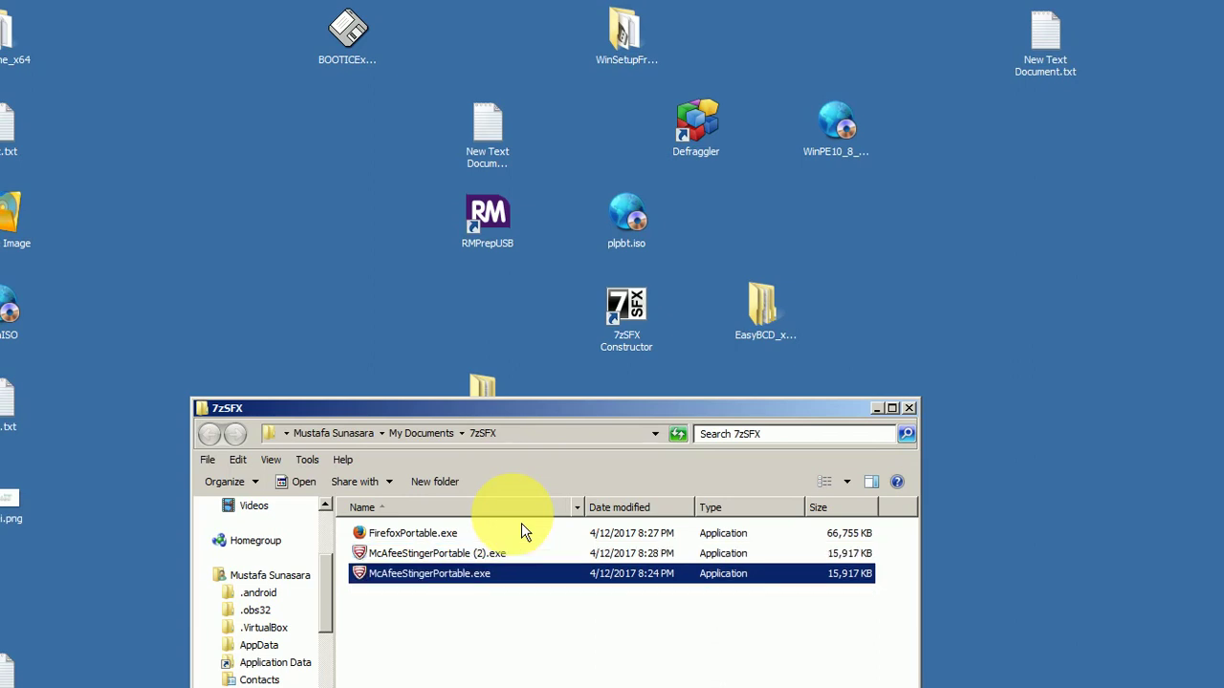
Step: Permanently delete the duplicate McAfeeStingerPortable (2).exe from the 7zSFX folder
{"action": "right_click", "coordinate": [477, 557]}
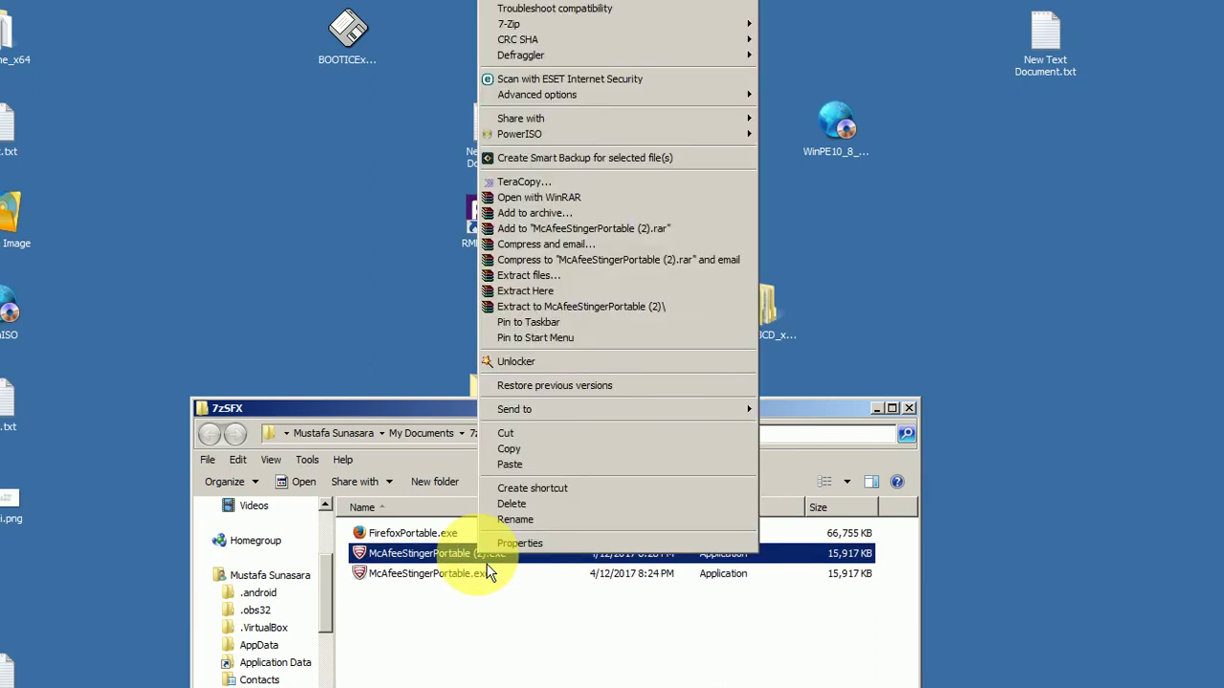
{"action": "left_click", "coordinate": [492, 606]}
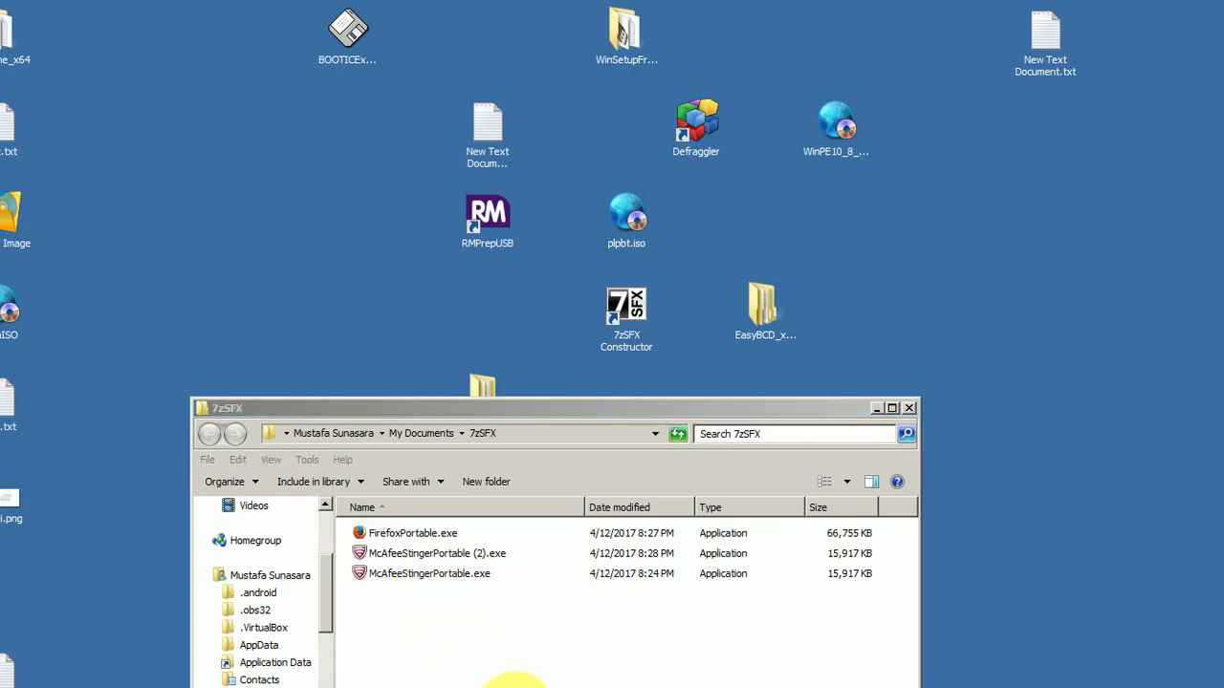
{"action": "left_click", "coordinate": [505, 558]}
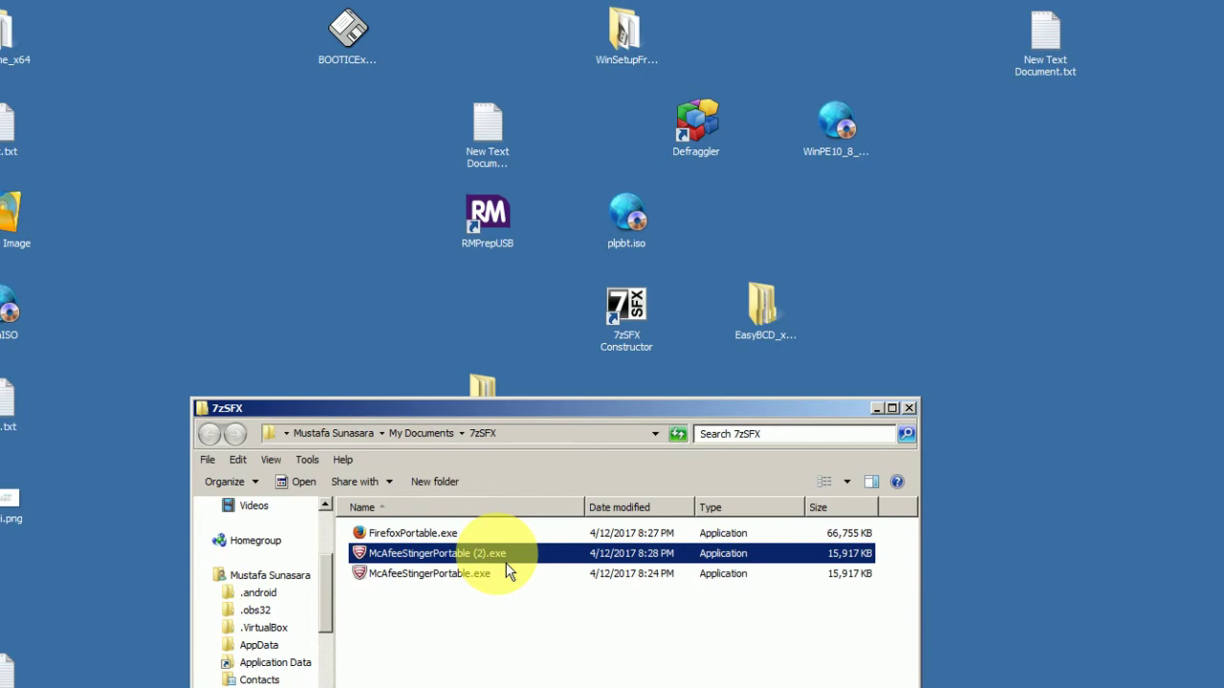
{"action": "key", "text": "shift+Delete"}
{"action": "key", "text": "Return"}
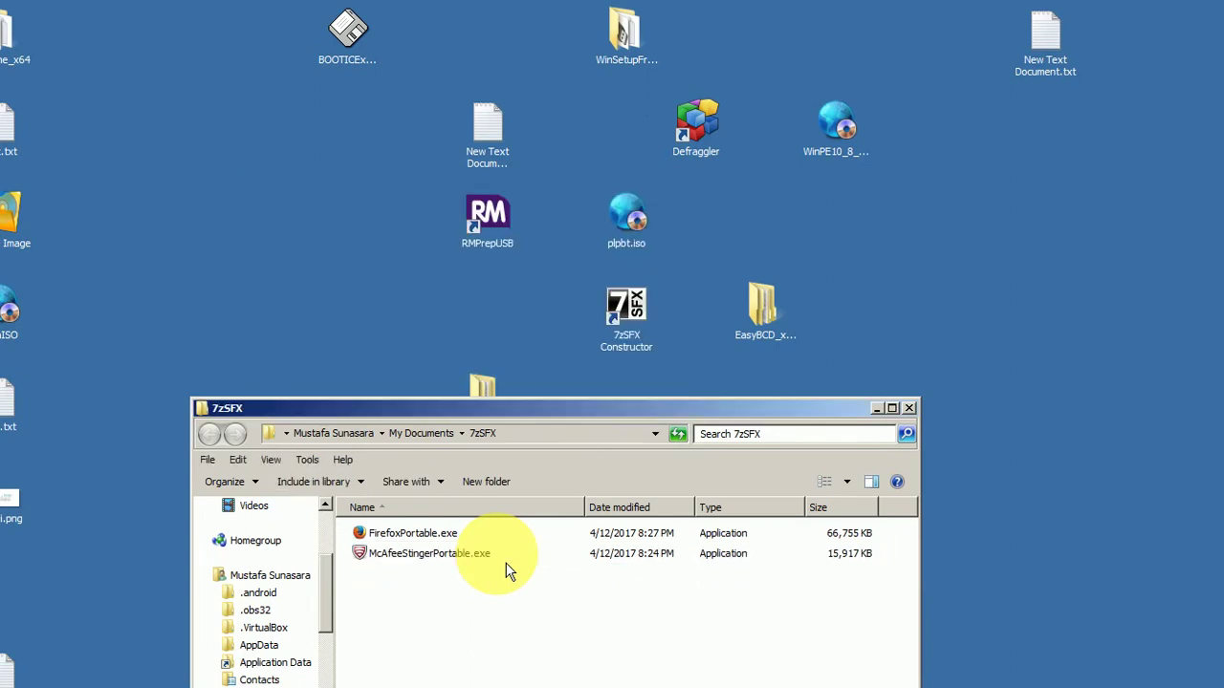
Step: Launch 7z SFX Constructor from the desktop and browse the open 7zSFX folder window to C:\Programs
{"action": "left_click", "coordinate": [633, 314]}
{"action": "double_click", "coordinate": [633, 313]}
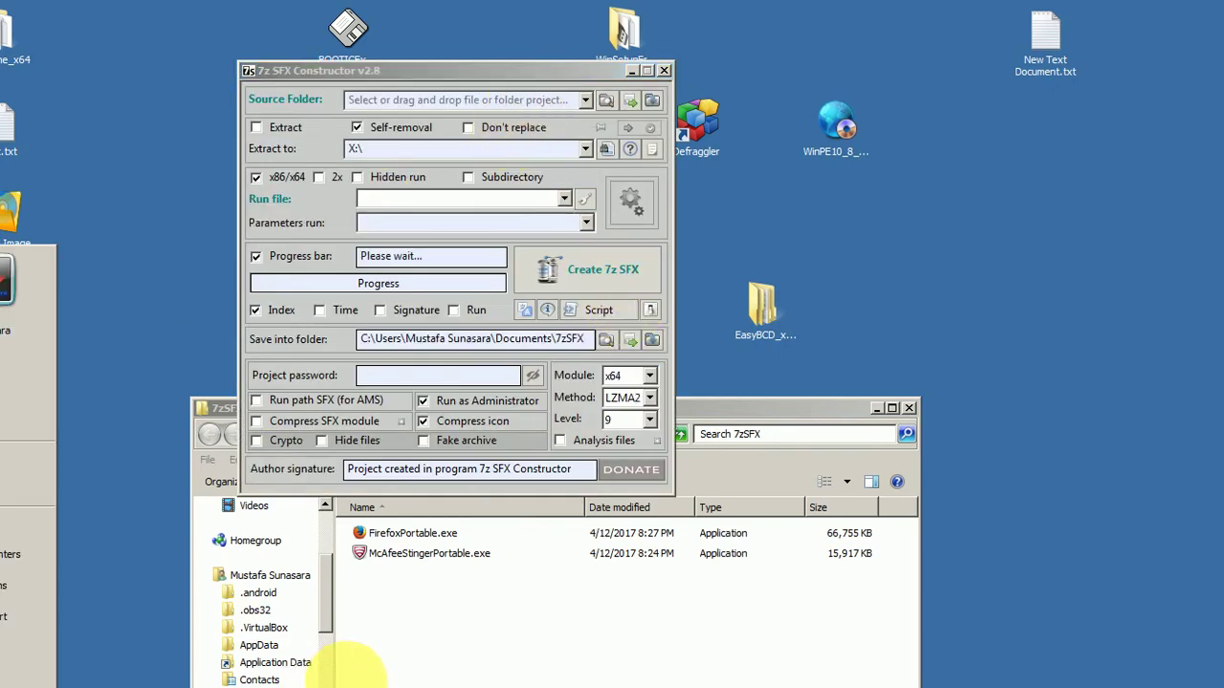
{"action": "left_click", "coordinate": [339, 629]}
{"action": "scroll", "coordinate": [338, 612], "scroll_direction": "up", "scroll_amount": 4}
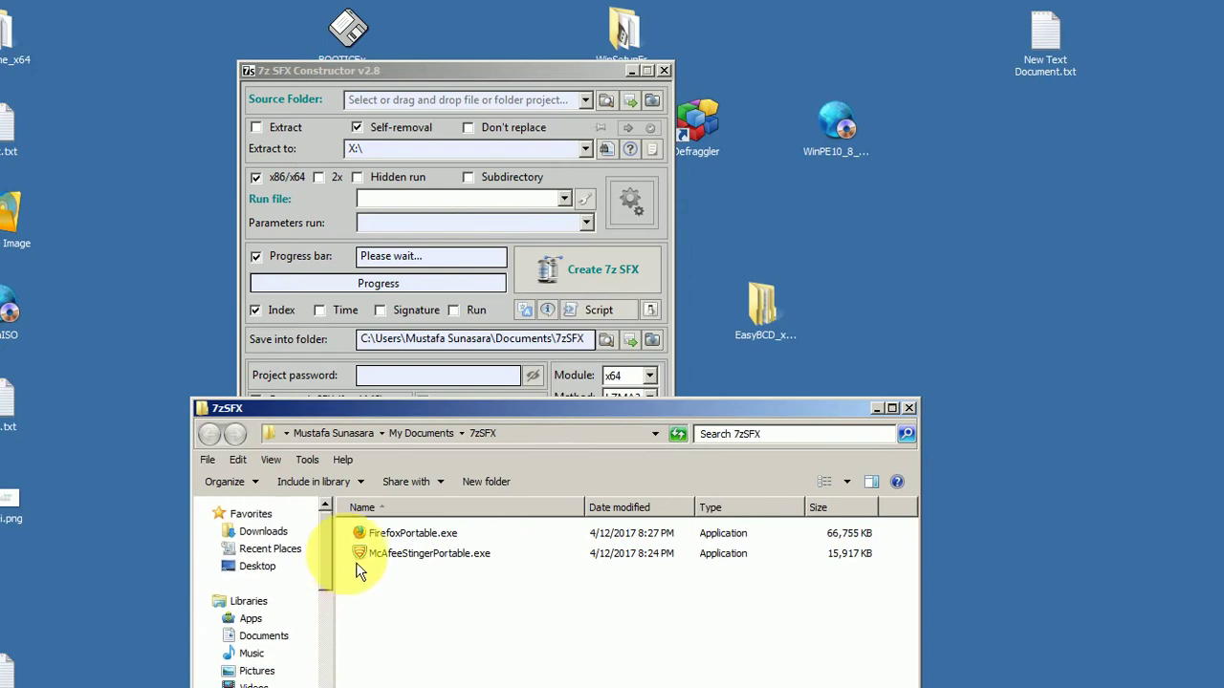
{"action": "left_click_drag", "start_coordinate": [328, 572], "coordinate": [342, 687]}
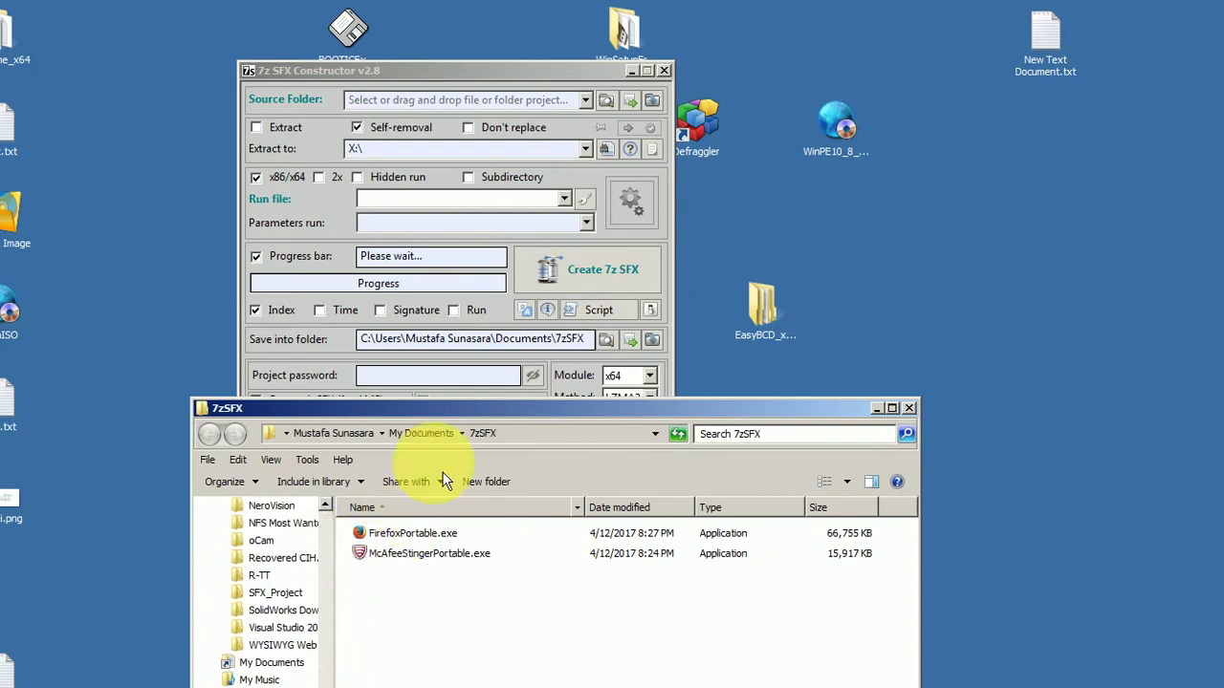
{"action": "left_click_drag", "start_coordinate": [487, 418], "coordinate": [405, 191]}
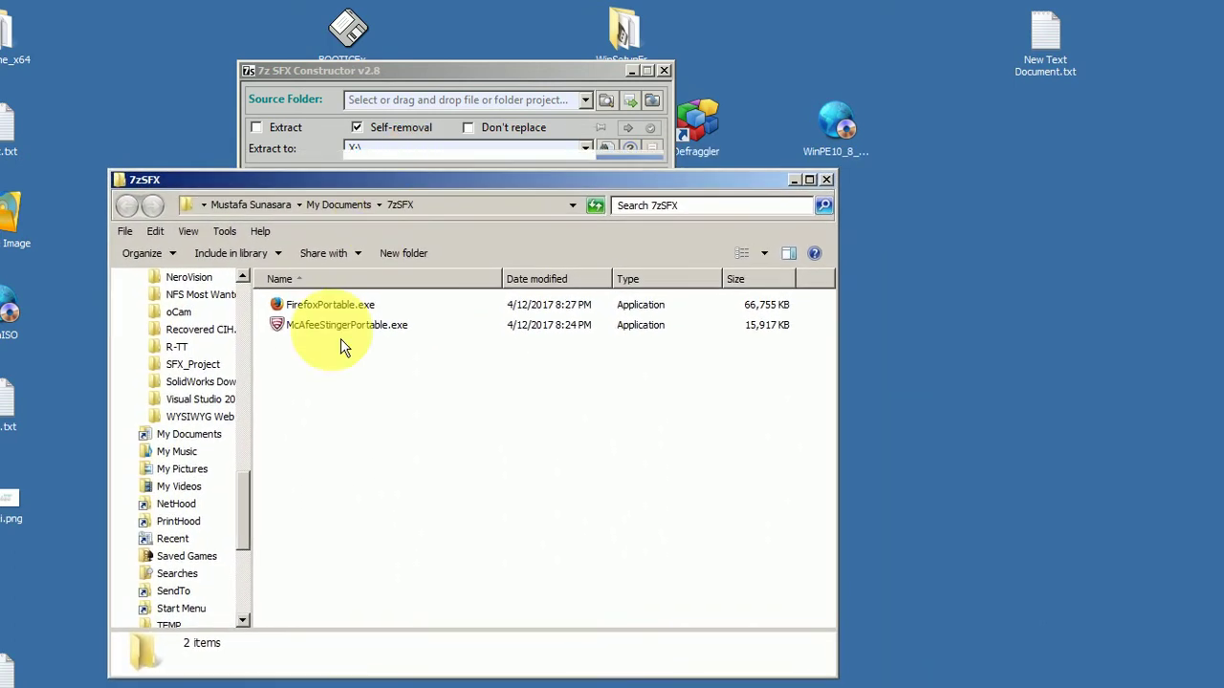
{"action": "left_click_drag", "start_coordinate": [259, 510], "coordinate": [260, 579]}
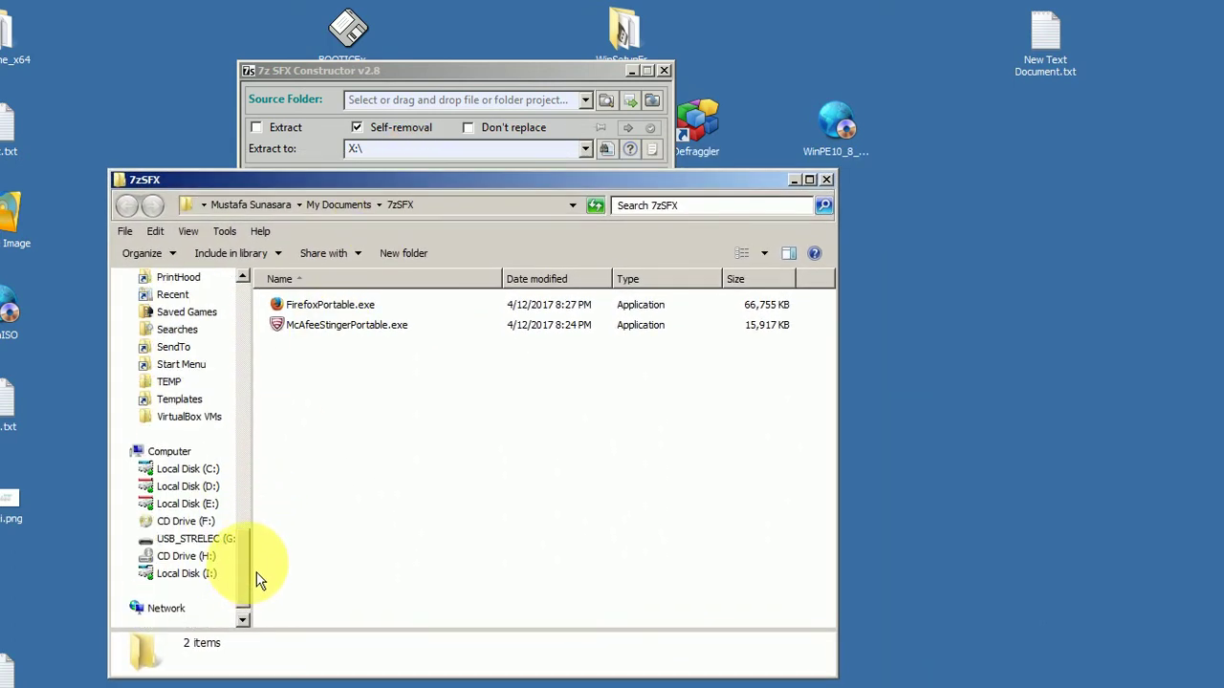
{"action": "left_click", "coordinate": [232, 474]}
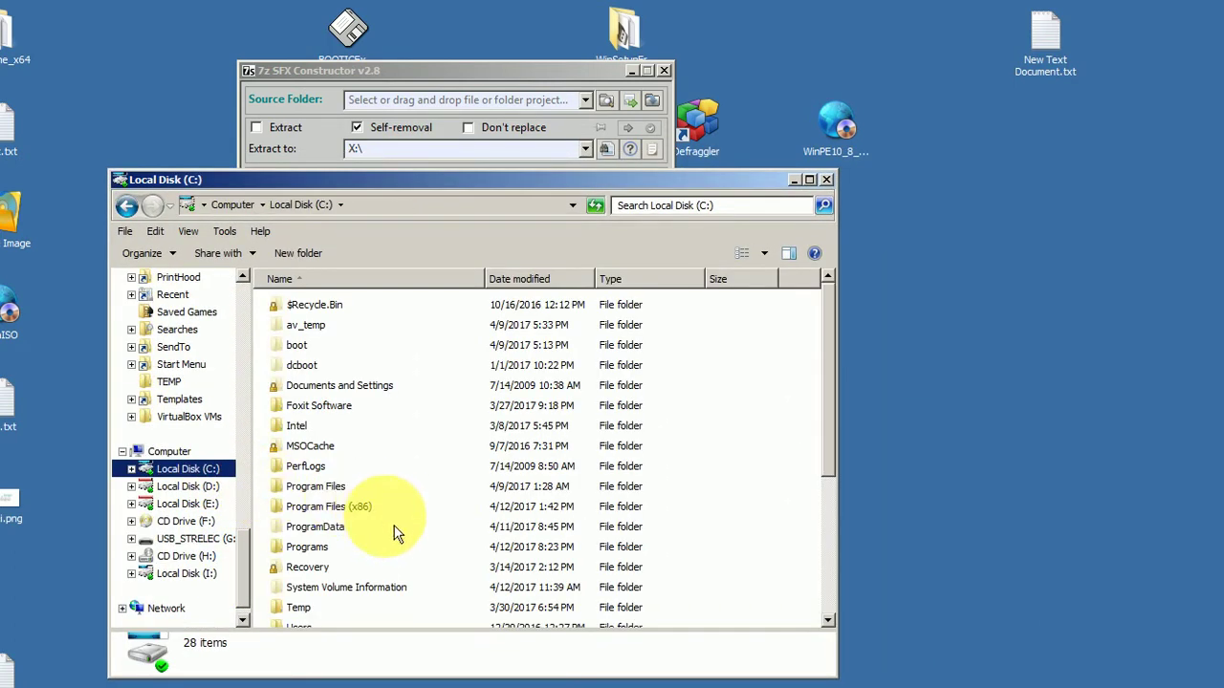
{"action": "left_click", "coordinate": [321, 553]}
{"action": "double_click", "coordinate": [320, 553]}
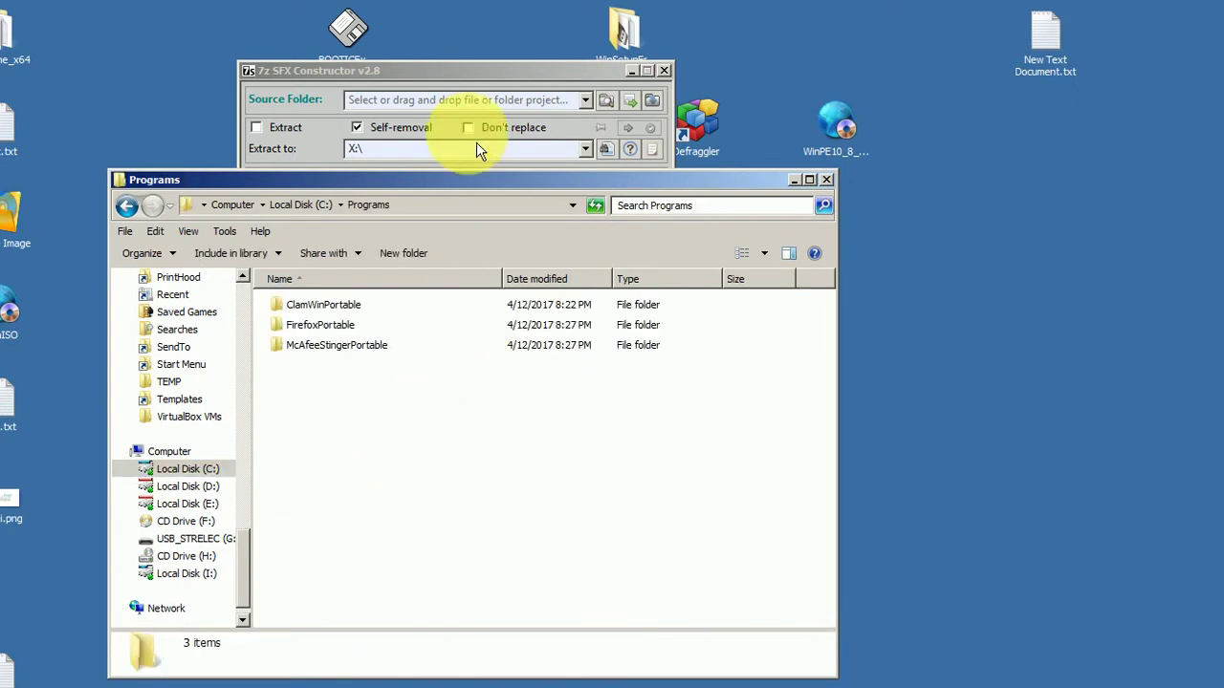
Step: Load C:\Programs\ClamWinPortable as the source folder, open the 7zSFX output folder alongside, and create the 7z SFX
{"action": "left_click_drag", "start_coordinate": [478, 69], "coordinate": [1009, 148]}
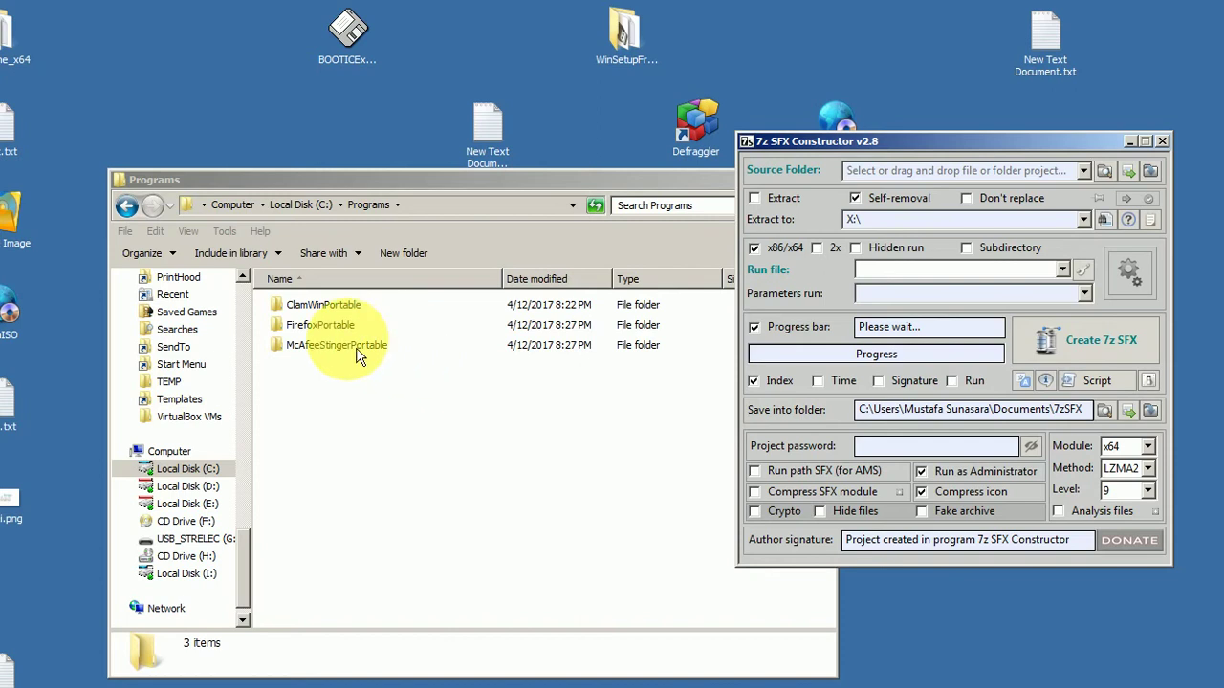
{"action": "left_click_drag", "start_coordinate": [323, 304], "coordinate": [933, 166]}
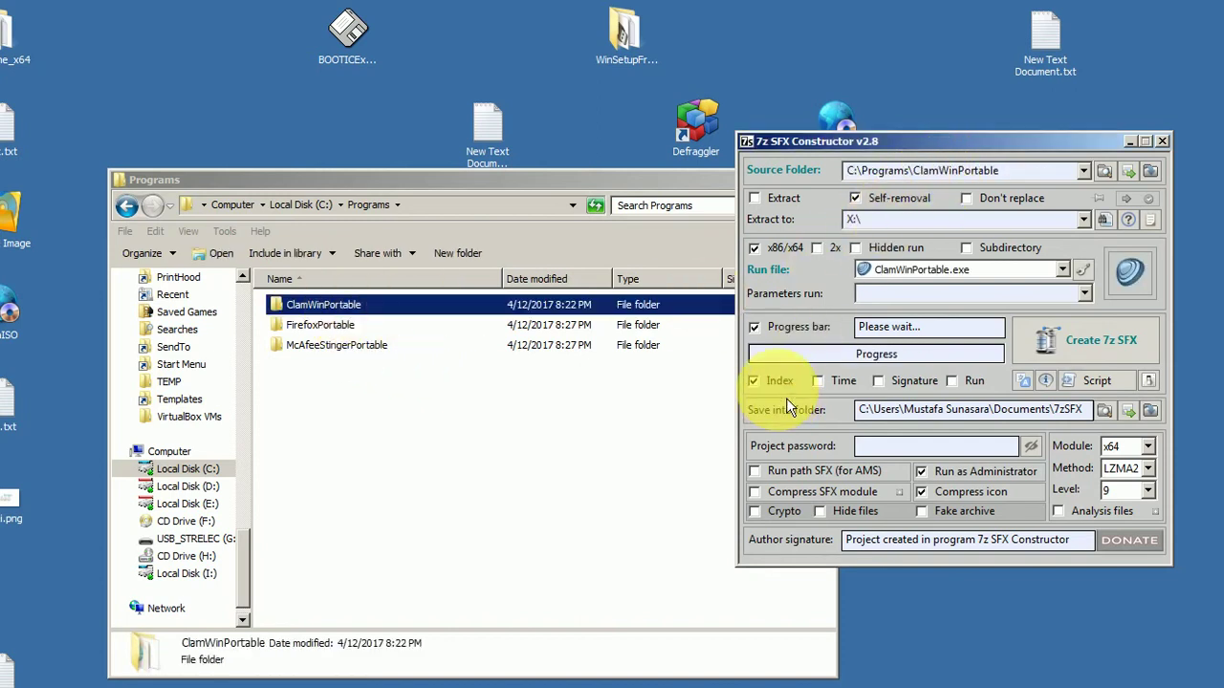
{"action": "left_click", "coordinate": [1150, 410]}
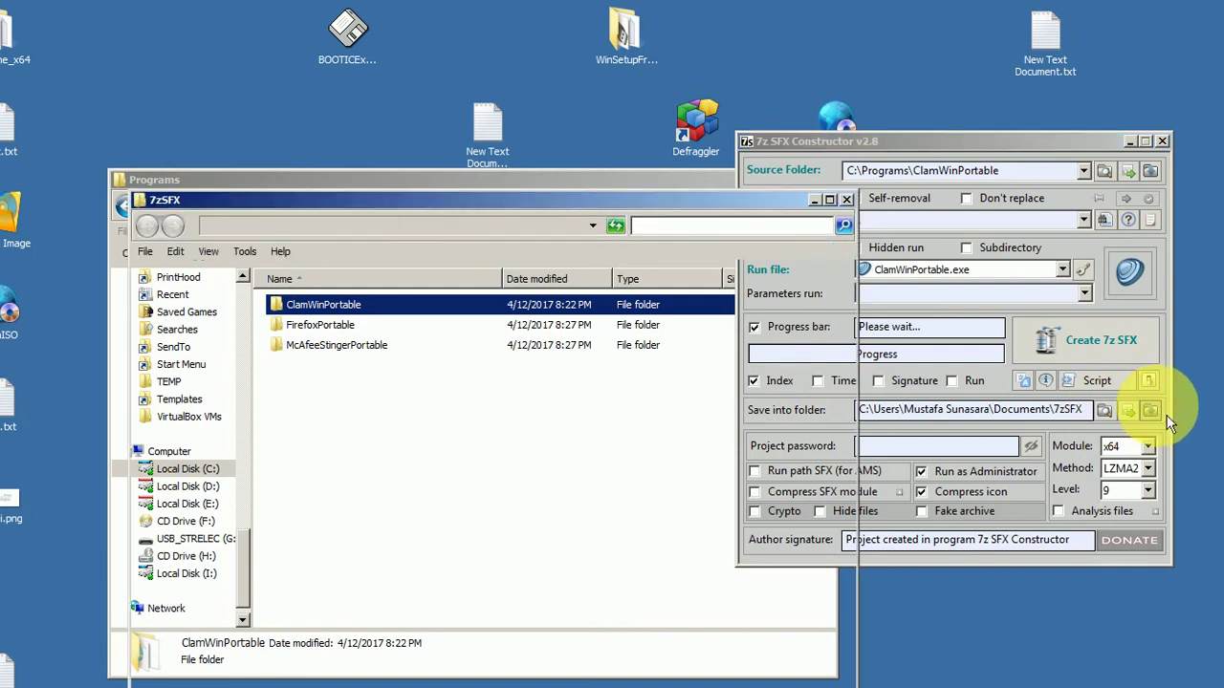
{"action": "left_click_drag", "start_coordinate": [546, 205], "coordinate": [357, 195]}
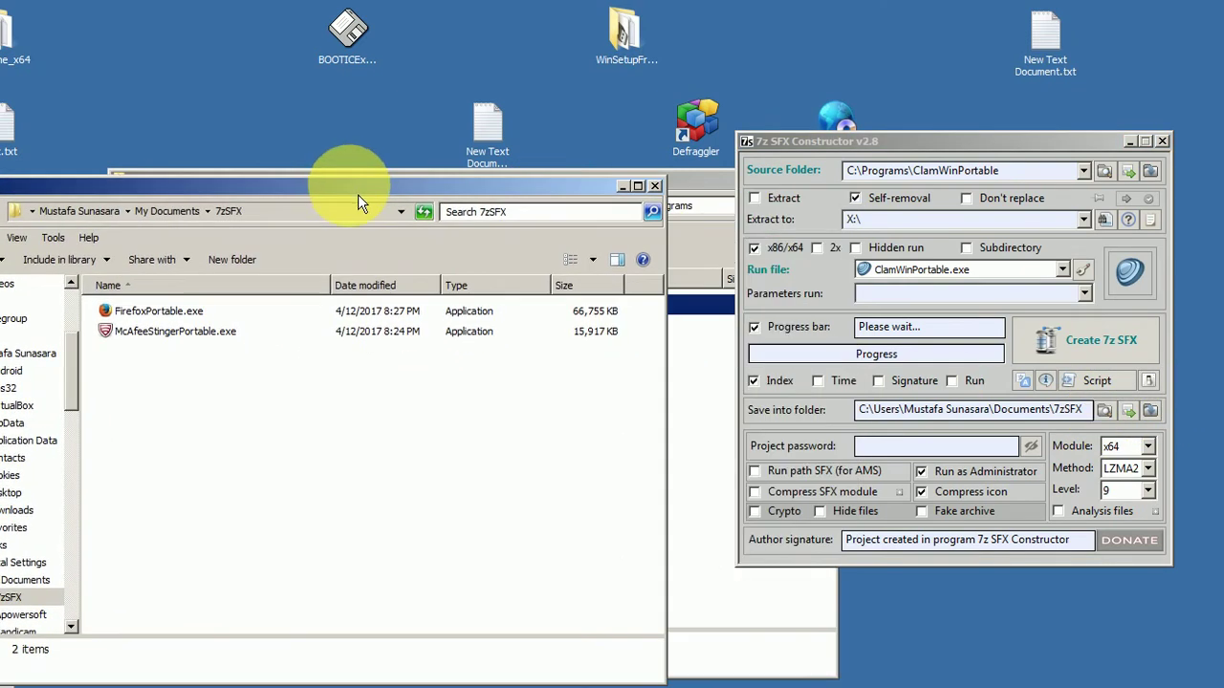
{"action": "left_click", "coordinate": [1078, 346]}
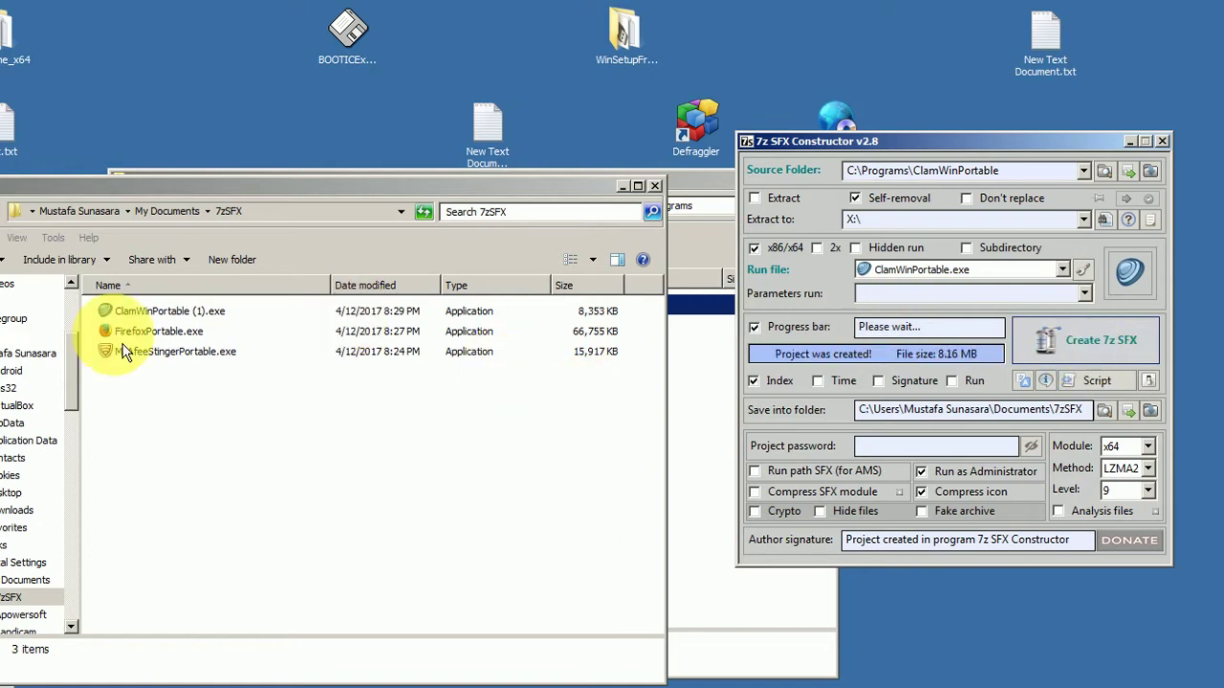
Step: Move the 7zSFX folder window lower on the desktop, and close 7z SFX Constructor and the Programs window
{"action": "left_click", "coordinate": [216, 312]}
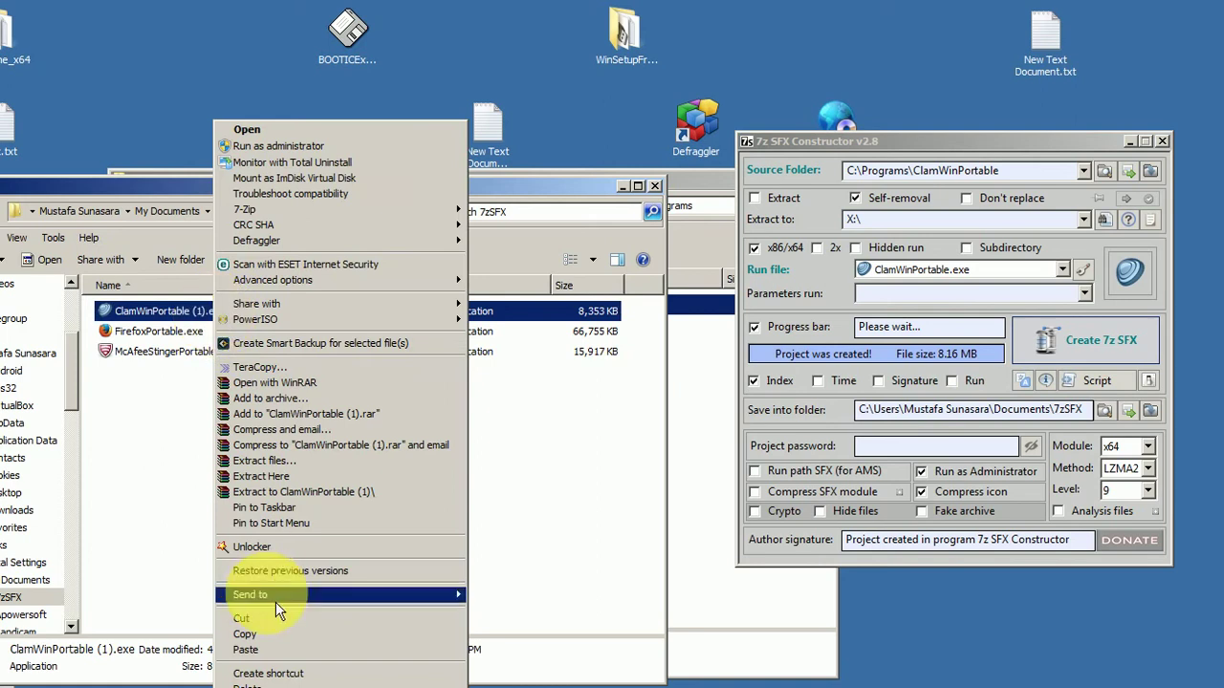
{"action": "left_click_drag", "start_coordinate": [199, 192], "coordinate": [316, 392]}
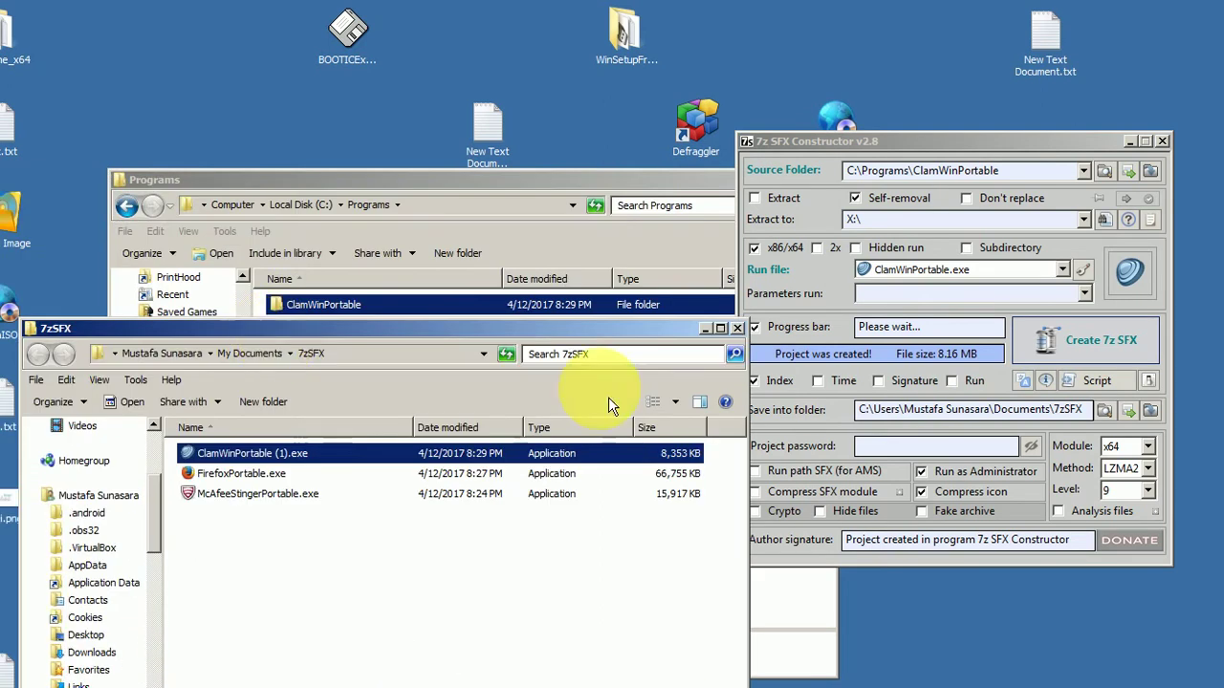
{"action": "left_click", "coordinate": [1163, 141]}
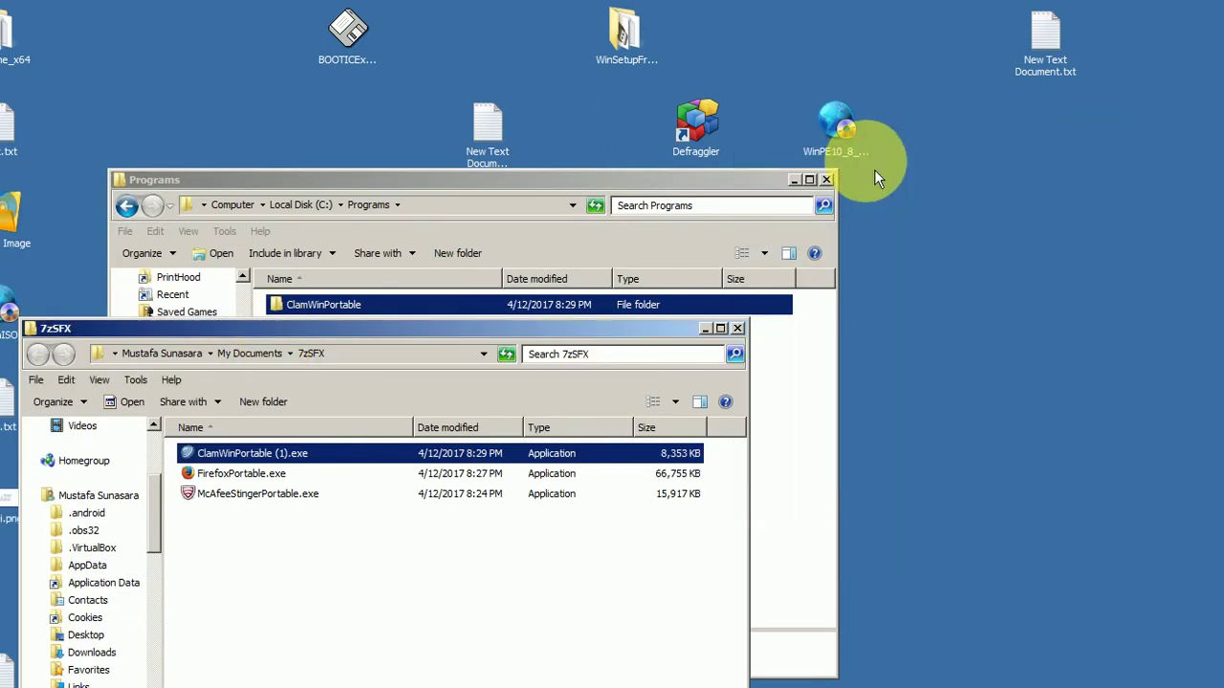
{"action": "left_click", "coordinate": [834, 181]}
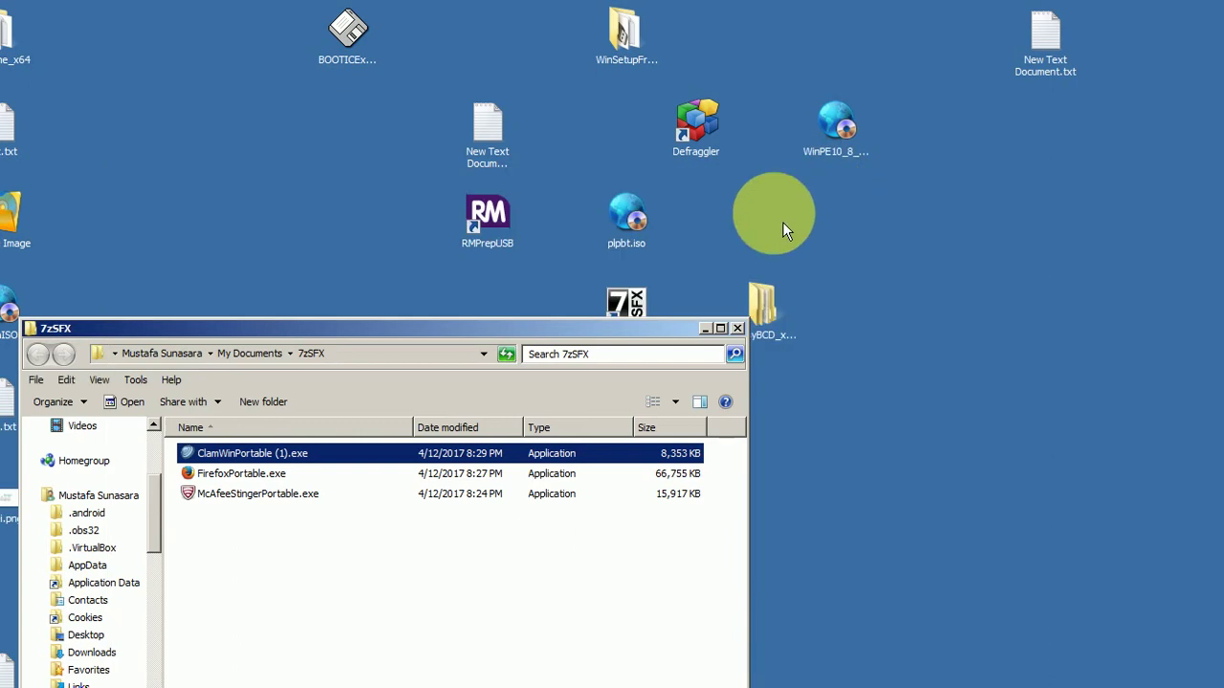
Step: Rename ClamWinPortable (1).exe in the 7zSFX folder to ClamWinPortable.exe
{"action": "right_click", "coordinate": [297, 453]}
{"action": "left_click", "coordinate": [347, 431]}
{"action": "key", "text": "Right"}
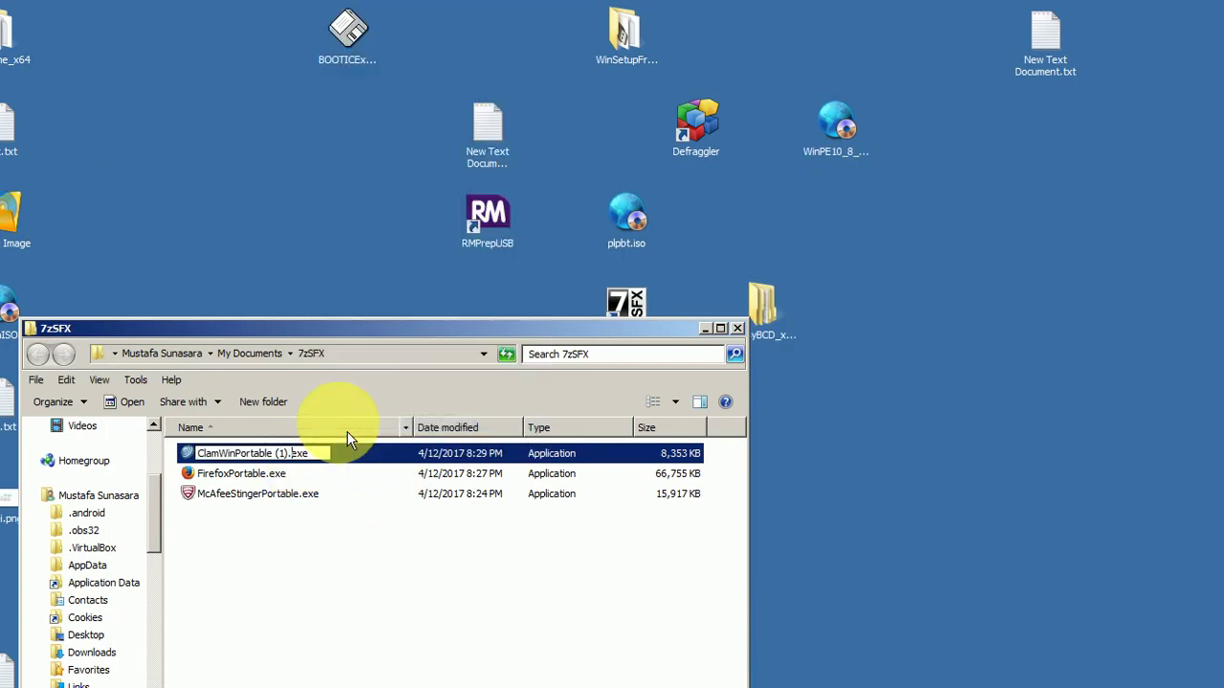
{"action": "key", "text": "BackSpace"}
{"action": "key", "text": "BackSpace"}
{"action": "key", "text": "BackSpace"}
{"action": "key", "text": "BackSpace"}
{"action": "key", "text": "Return"}
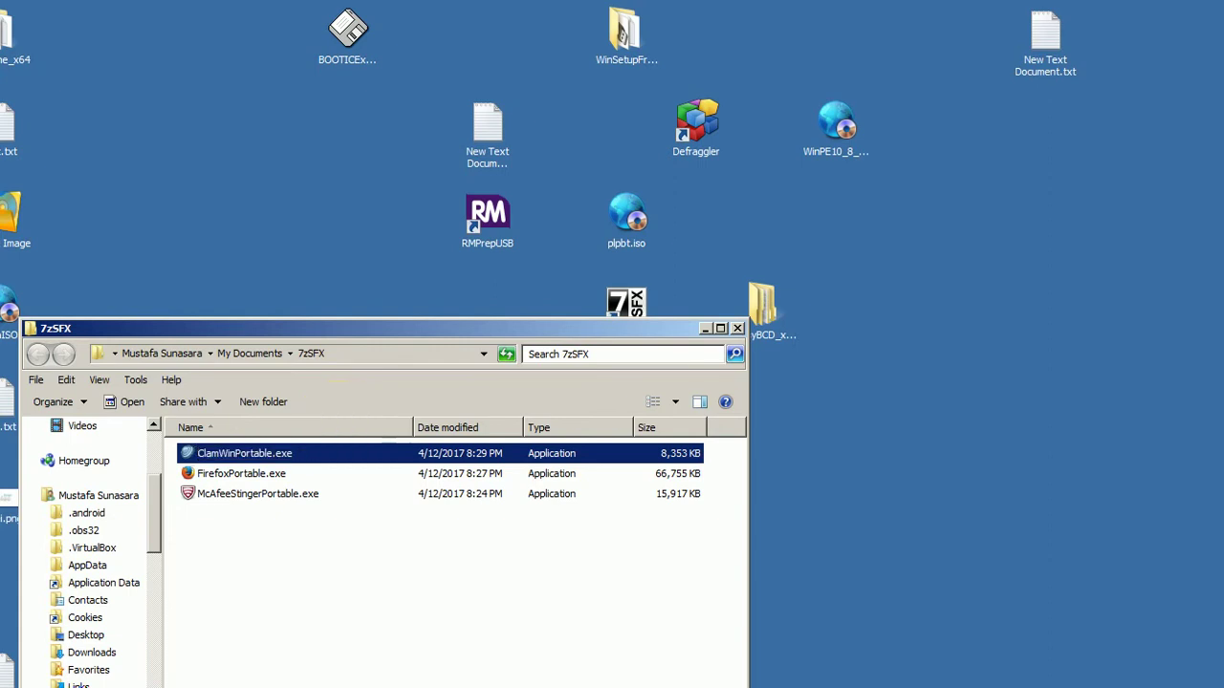
Step: Copy ClamWinPortable.exe, FirefoxPortable.exe and McAfeeStingerPortable.exe from the 7zSFX folder
{"action": "left_click_drag", "start_coordinate": [271, 553], "coordinate": [281, 480]}
{"action": "right_click", "coordinate": [282, 481]}
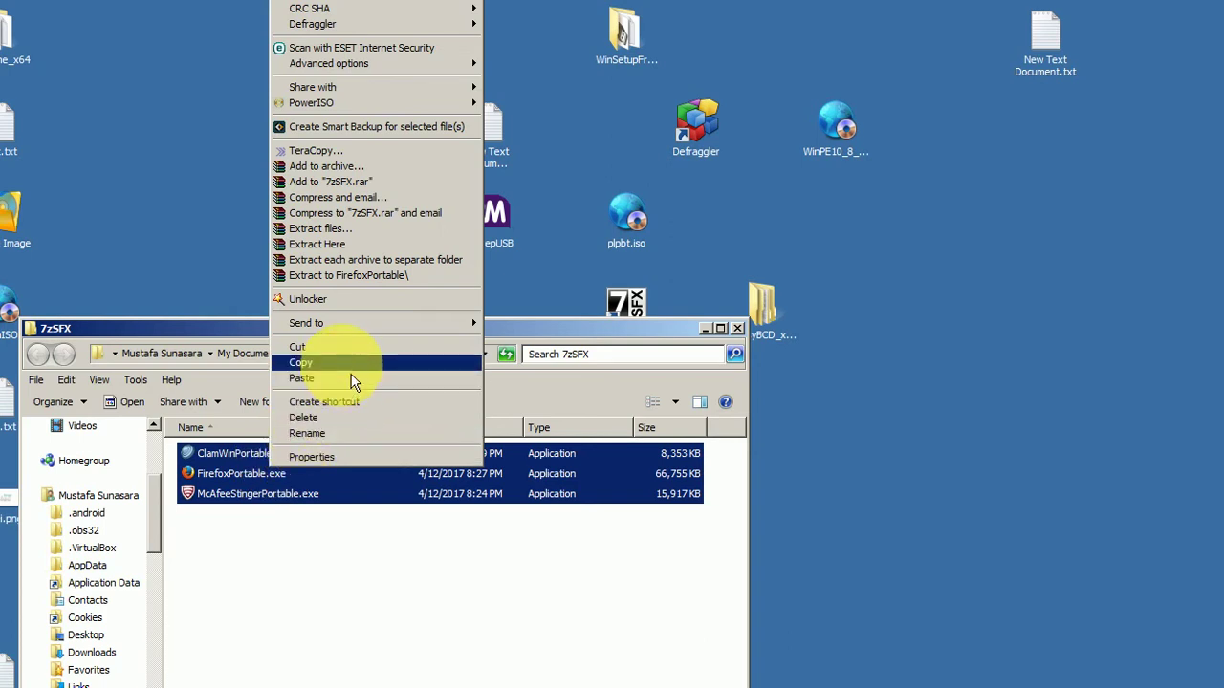
{"action": "left_click", "coordinate": [351, 368]}
Step: Browse the folder window to SSTR\MInst\Portable on the USB_STRELEC (G:) drive
{"action": "left_click_drag", "start_coordinate": [375, 330], "coordinate": [444, 112]}
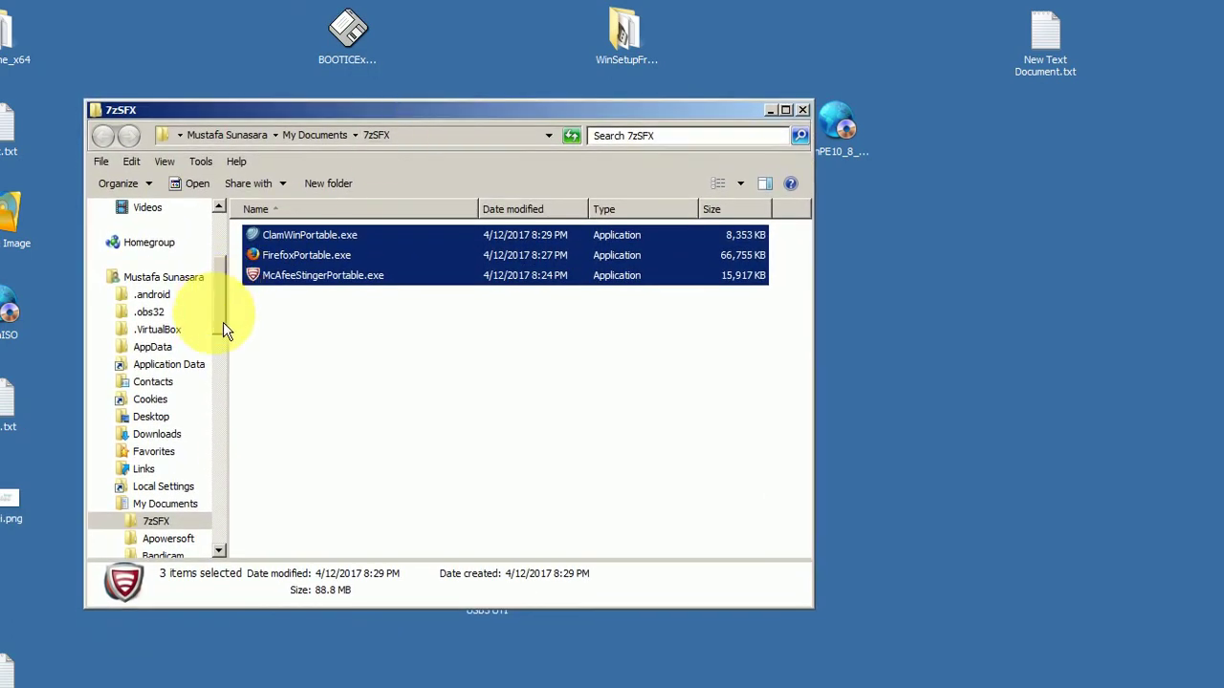
{"action": "left_click_drag", "start_coordinate": [233, 315], "coordinate": [248, 523]}
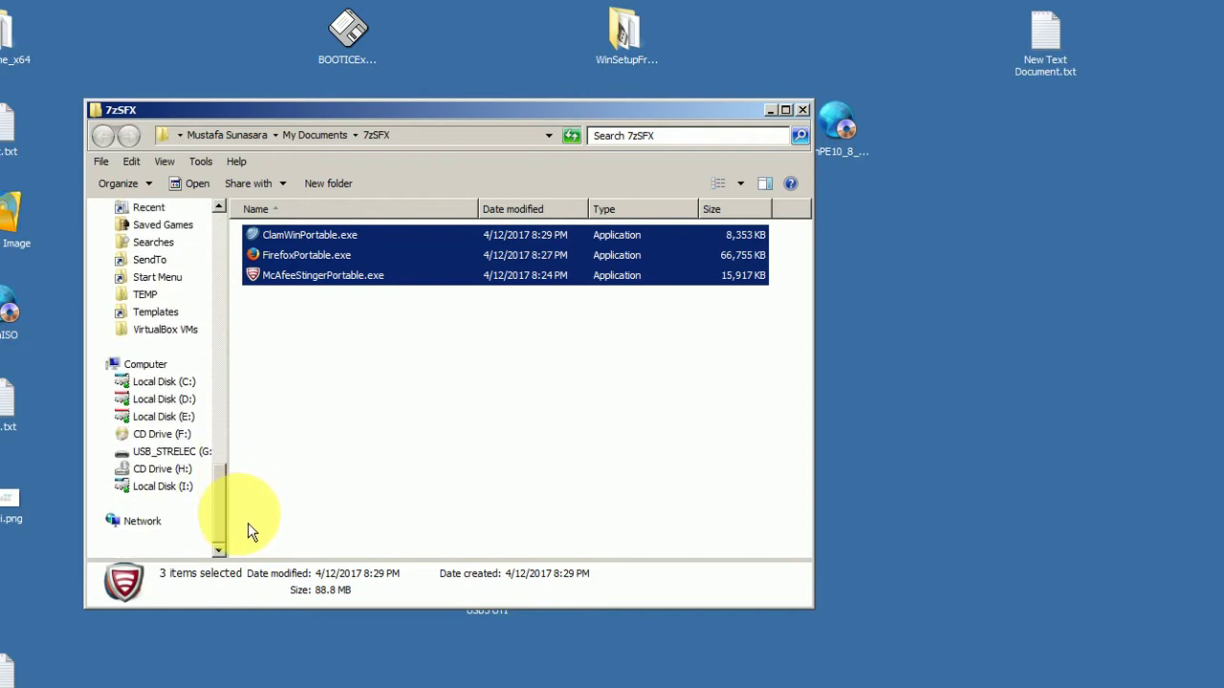
{"action": "left_click", "coordinate": [199, 455]}
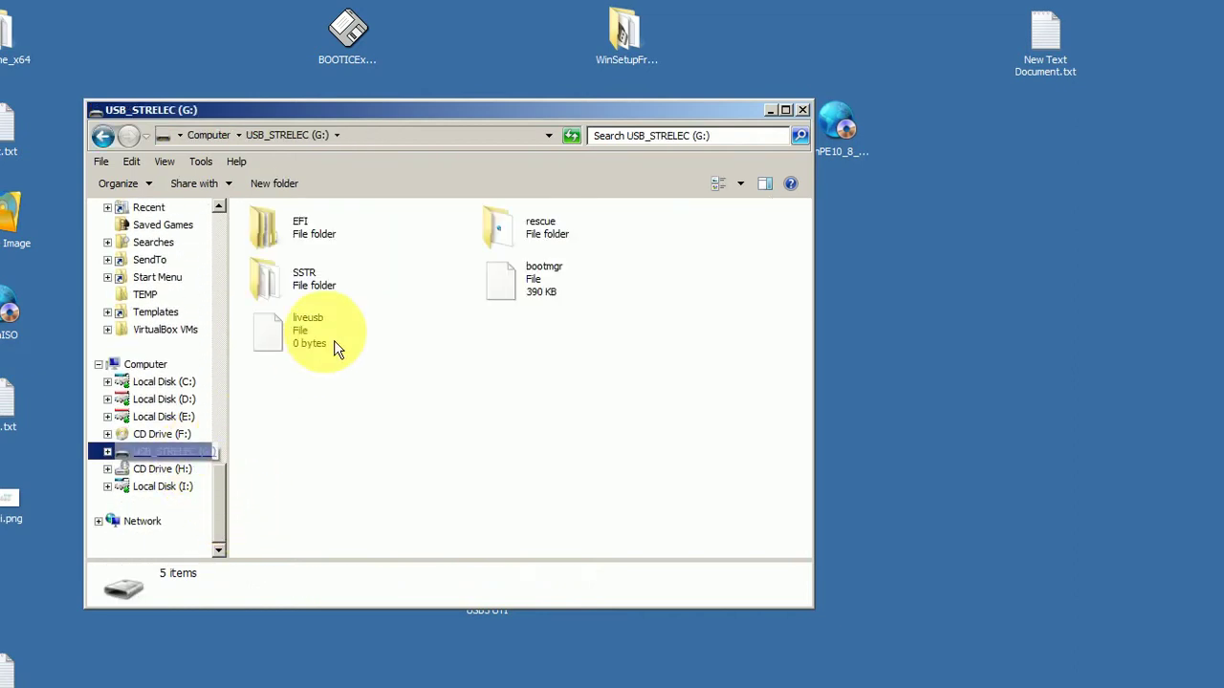
{"action": "double_click", "coordinate": [308, 303]}
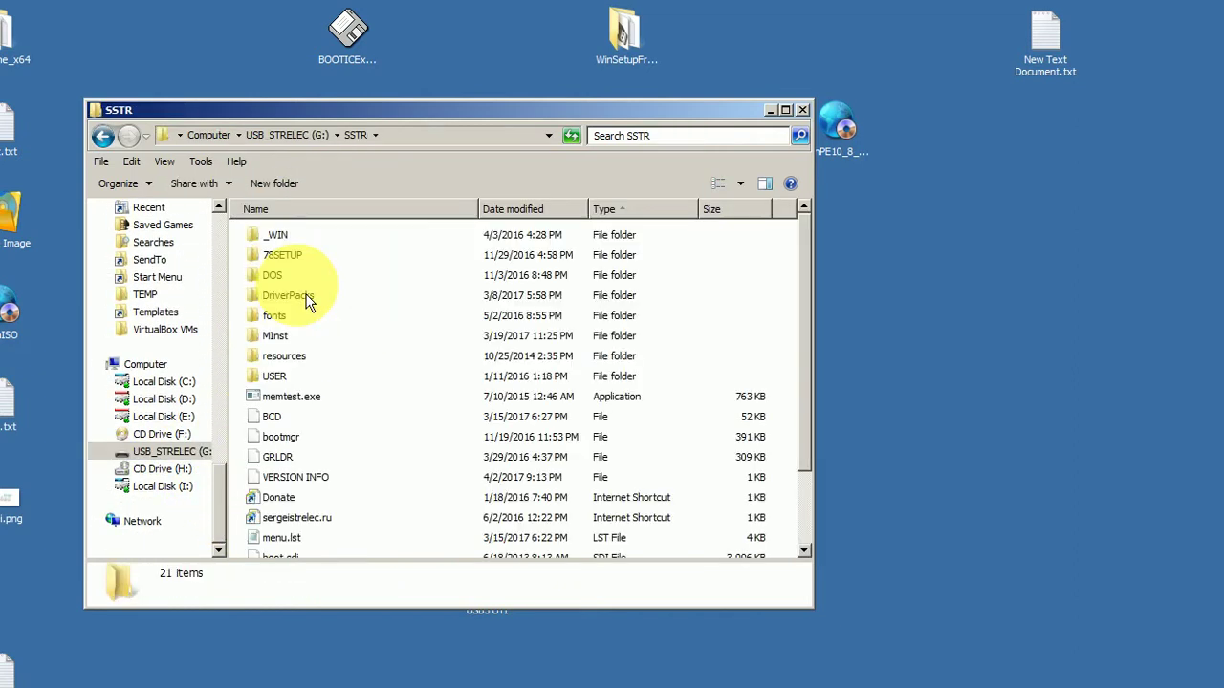
{"action": "double_click", "coordinate": [287, 340]}
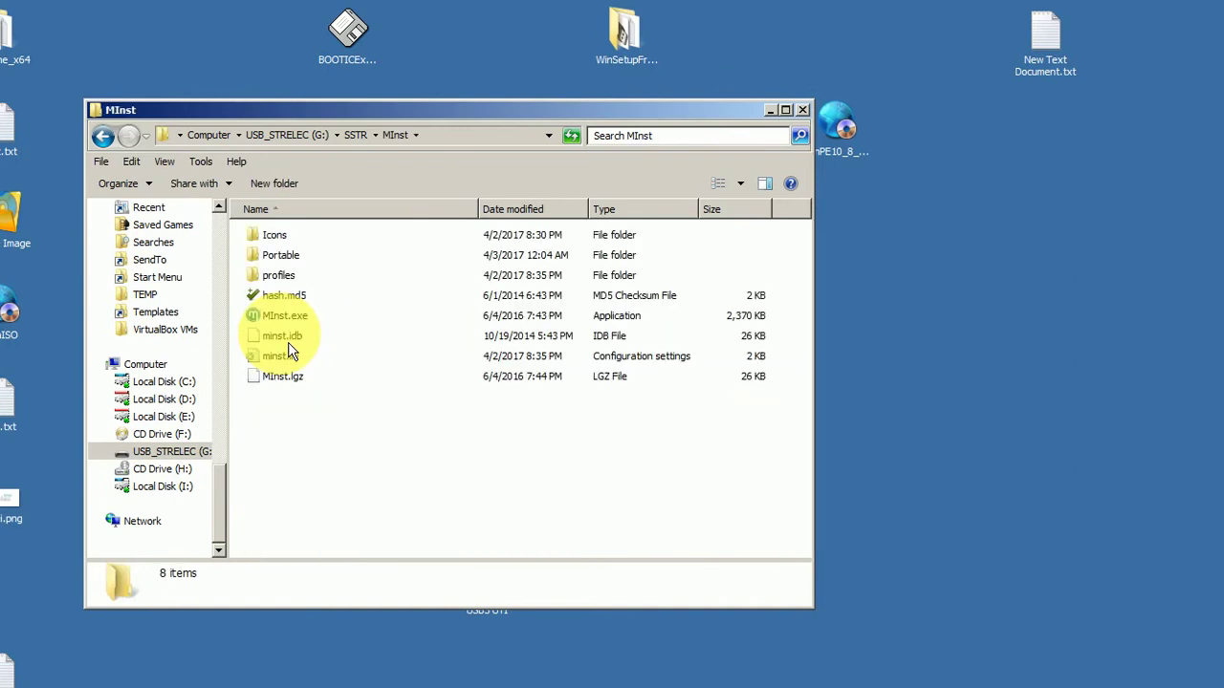
{"action": "left_click", "coordinate": [300, 262]}
{"action": "double_click", "coordinate": [300, 262]}
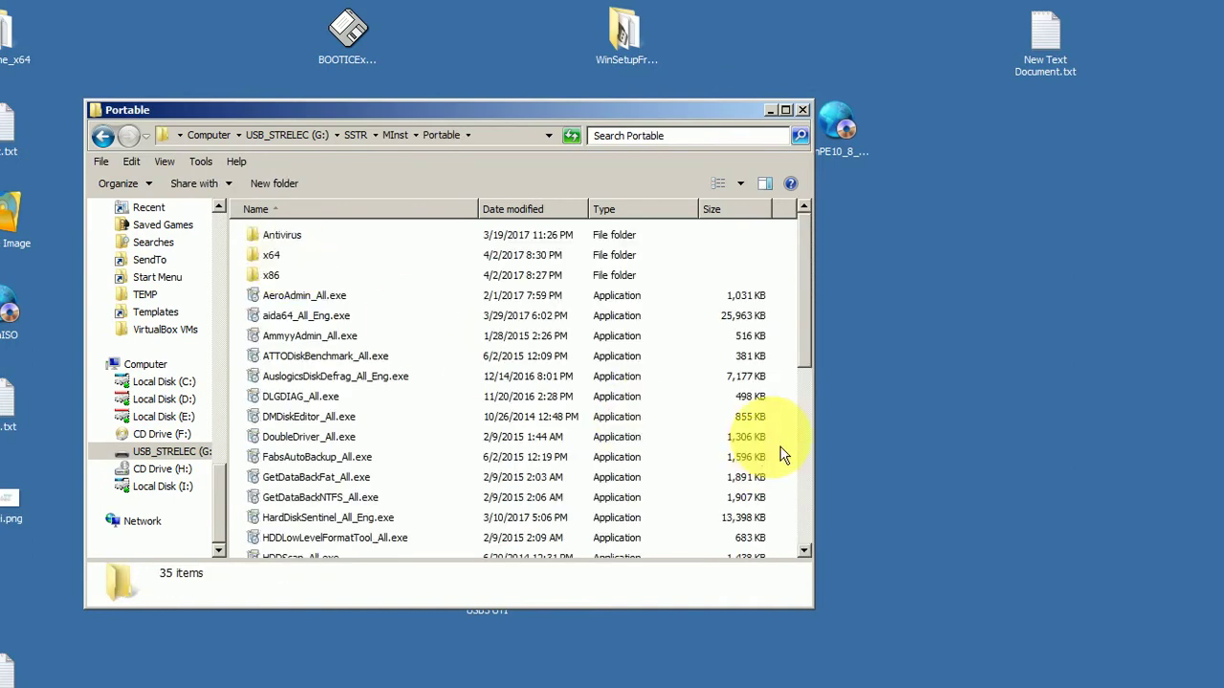
Step: Paste the three copied executables into the Portable folder and check them at the end of the file list
{"action": "right_click", "coordinate": [791, 262]}
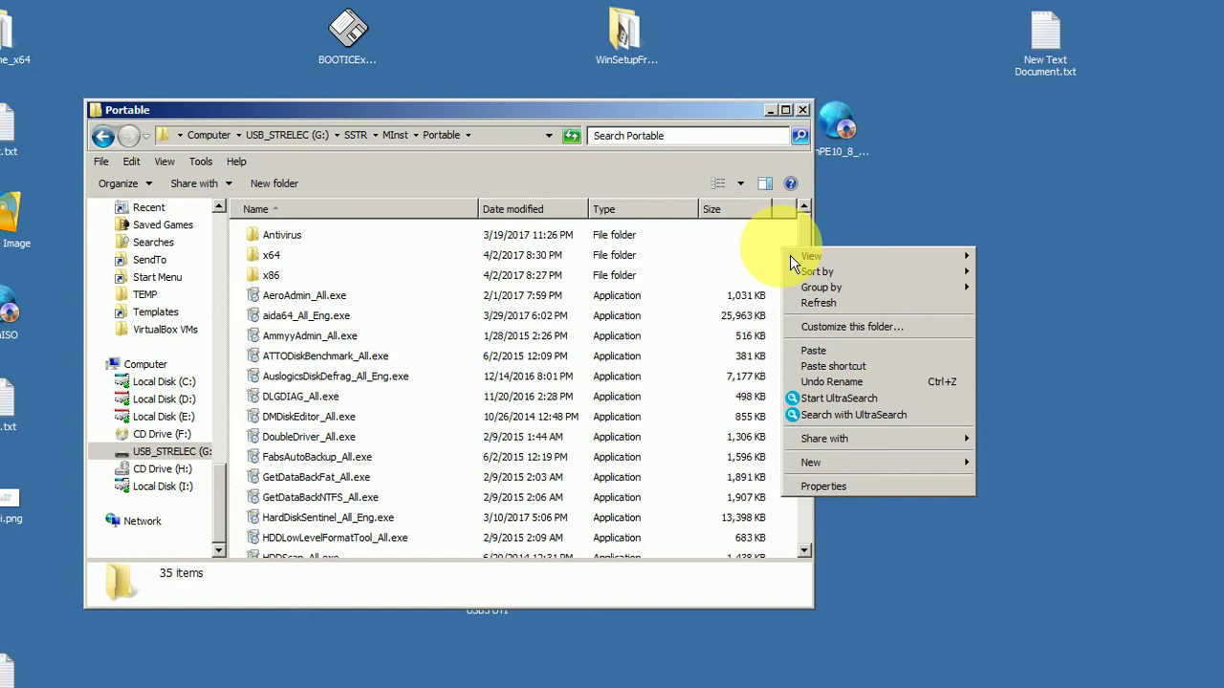
{"action": "left_click", "coordinate": [824, 362]}
{"action": "left_click", "coordinate": [840, 373]}
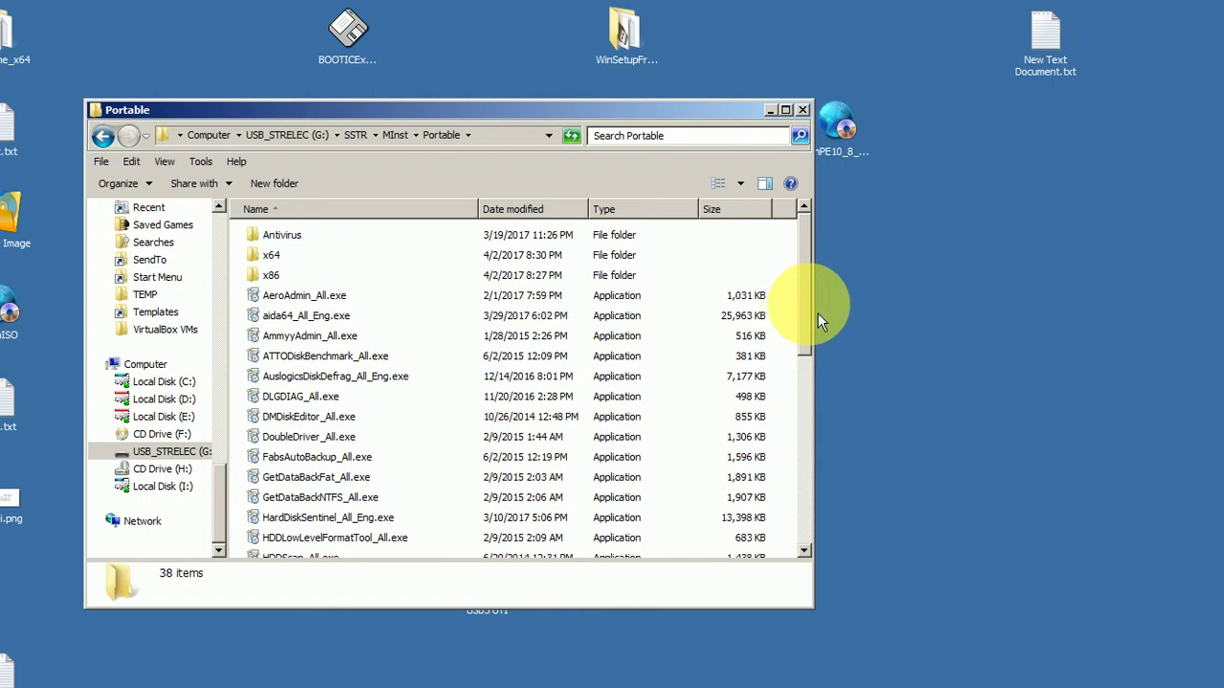
{"action": "left_click_drag", "start_coordinate": [811, 315], "coordinate": [829, 544]}
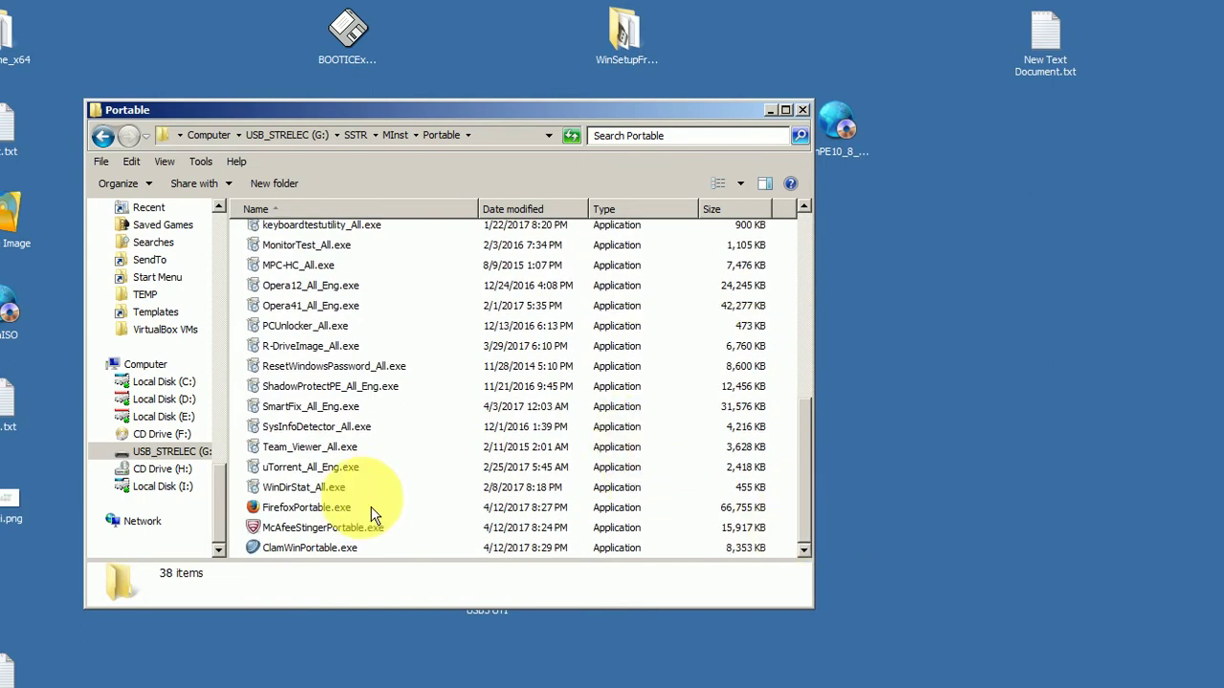
{"action": "left_click", "coordinate": [334, 510]}
{"action": "key", "text": "Down"}
{"action": "key", "text": "Down"}
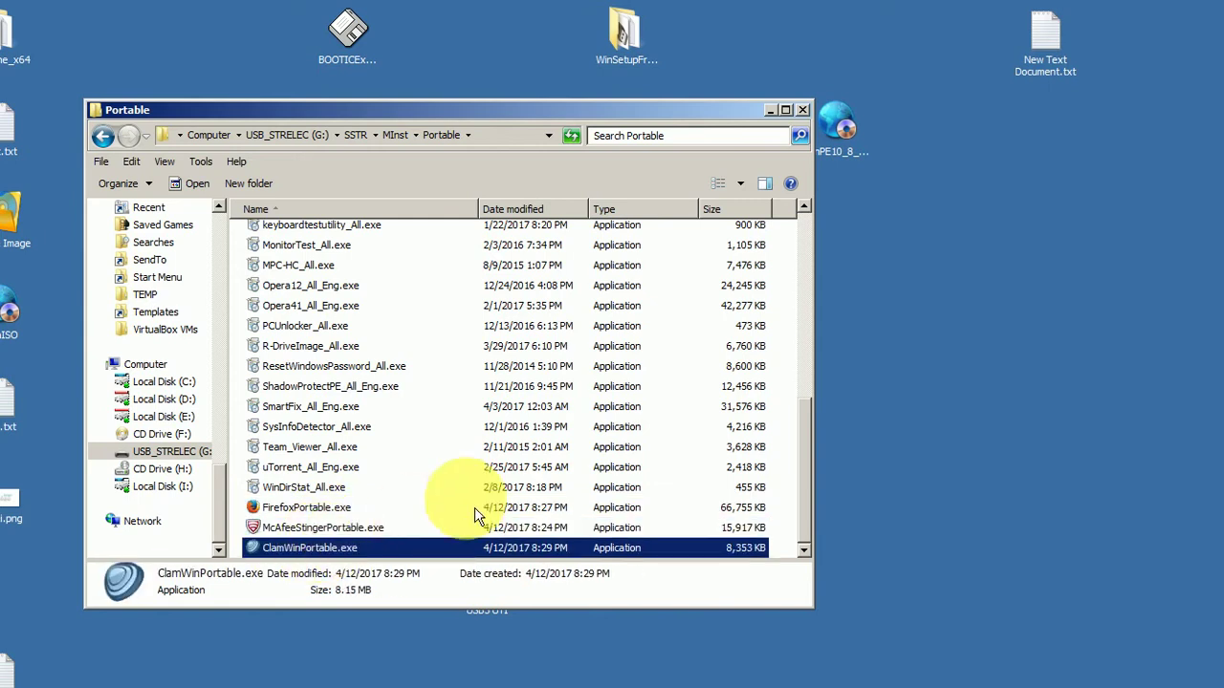
Step: Return to the MInst folder and run MInst.exe as administrator
{"action": "left_click", "coordinate": [105, 139]}
{"action": "left_click", "coordinate": [278, 324]}
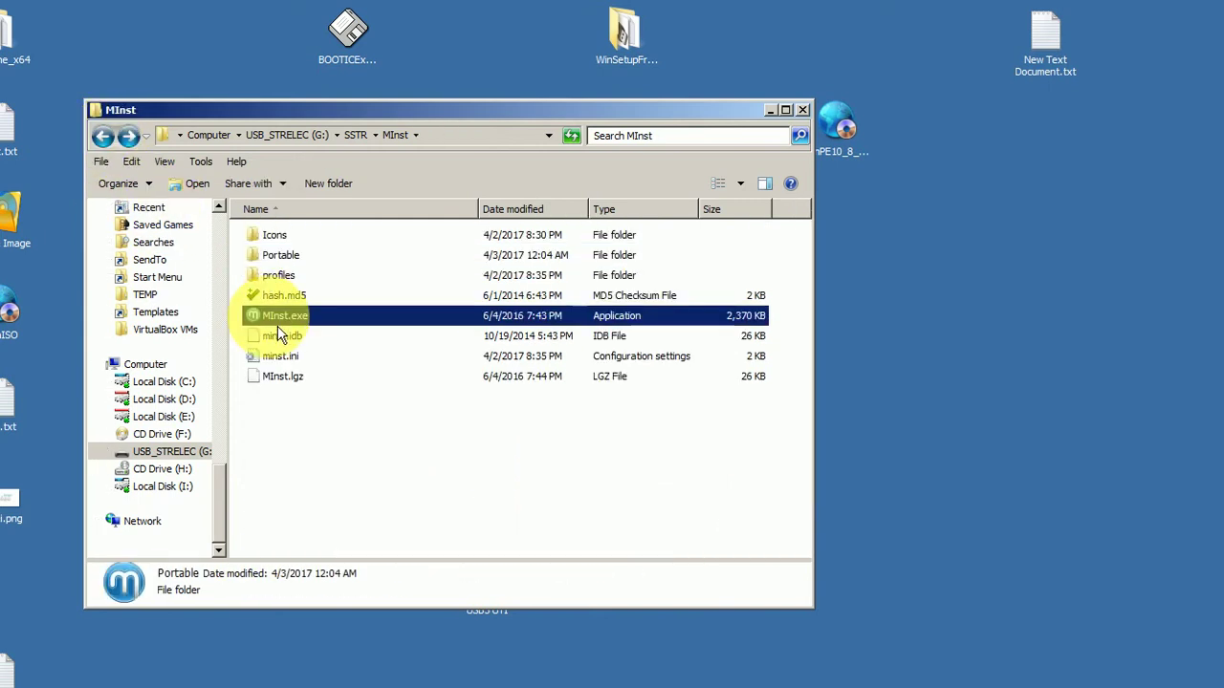
{"action": "right_click", "coordinate": [271, 316]}
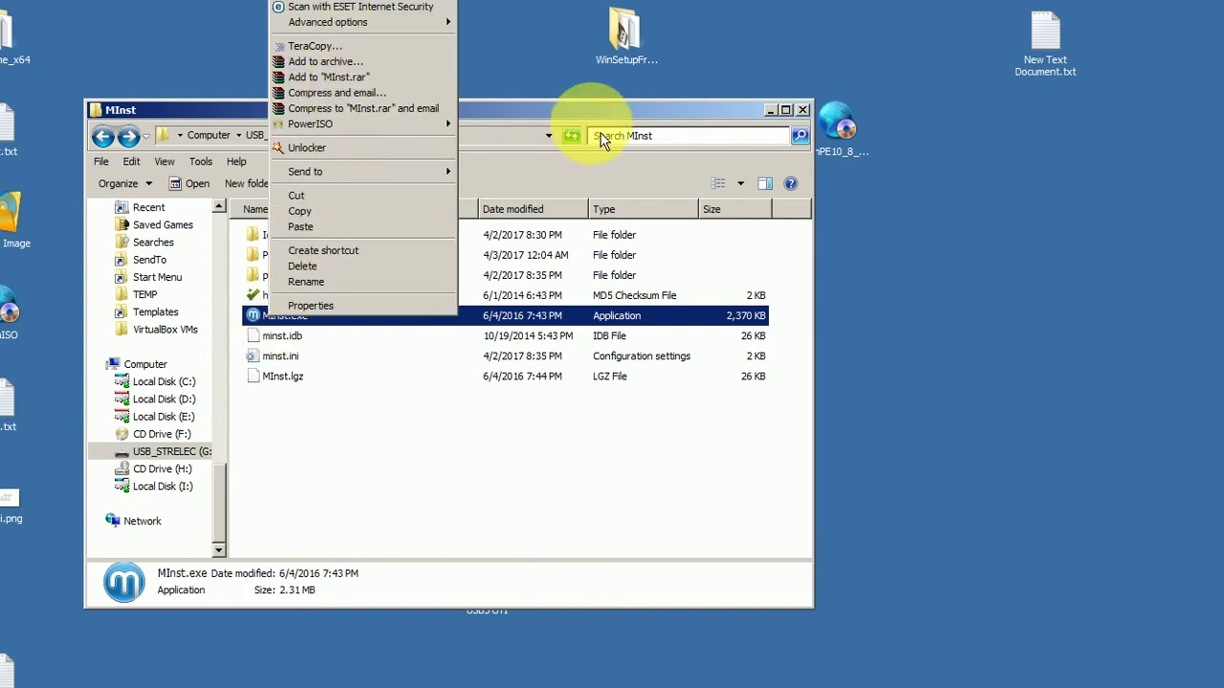
{"action": "left_click_drag", "start_coordinate": [605, 119], "coordinate": [581, 329]}
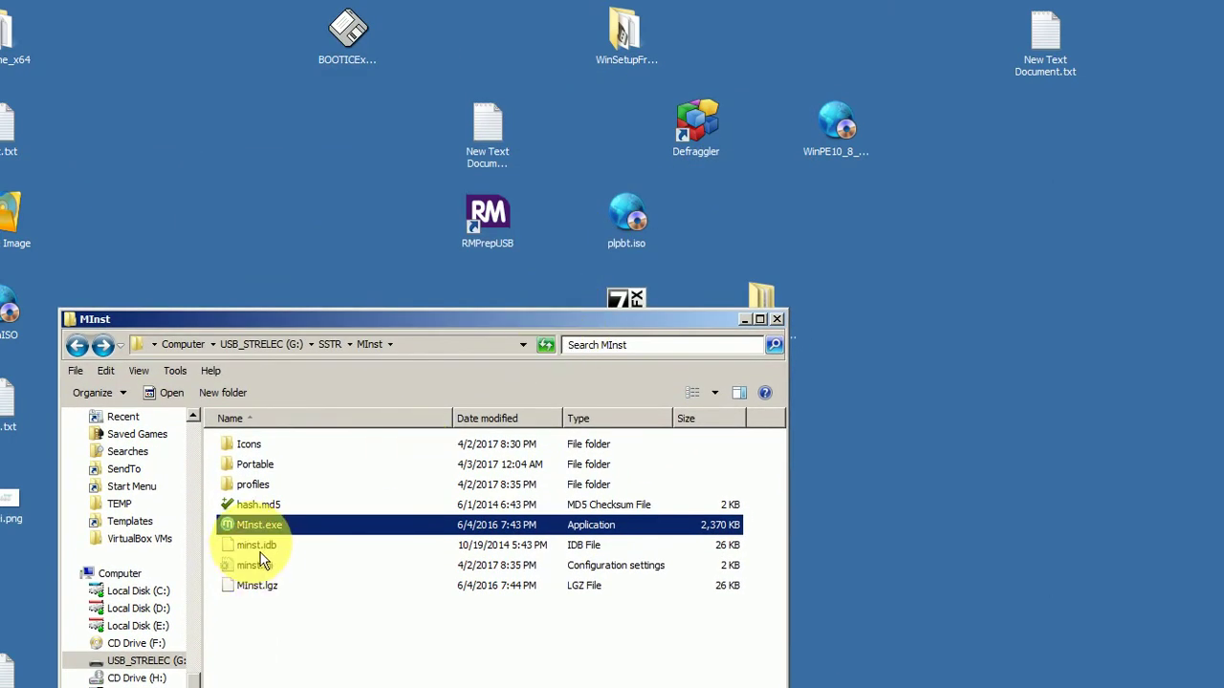
{"action": "right_click", "coordinate": [273, 537]}
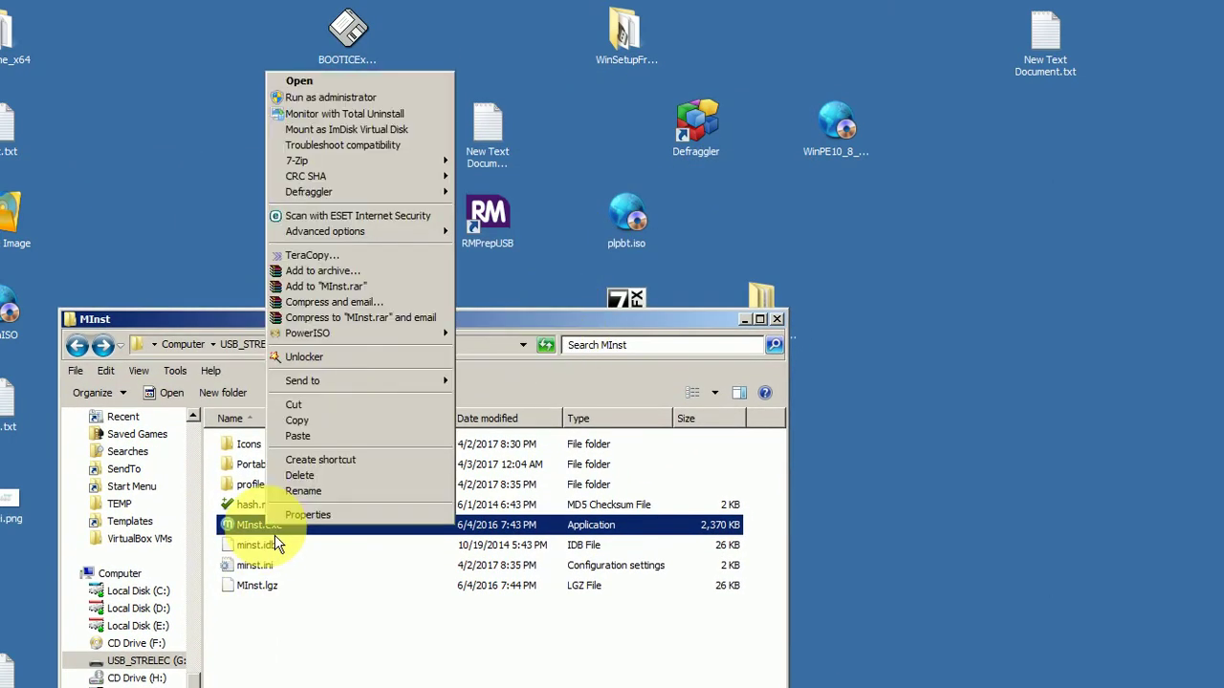
{"action": "left_click", "coordinate": [366, 105]}
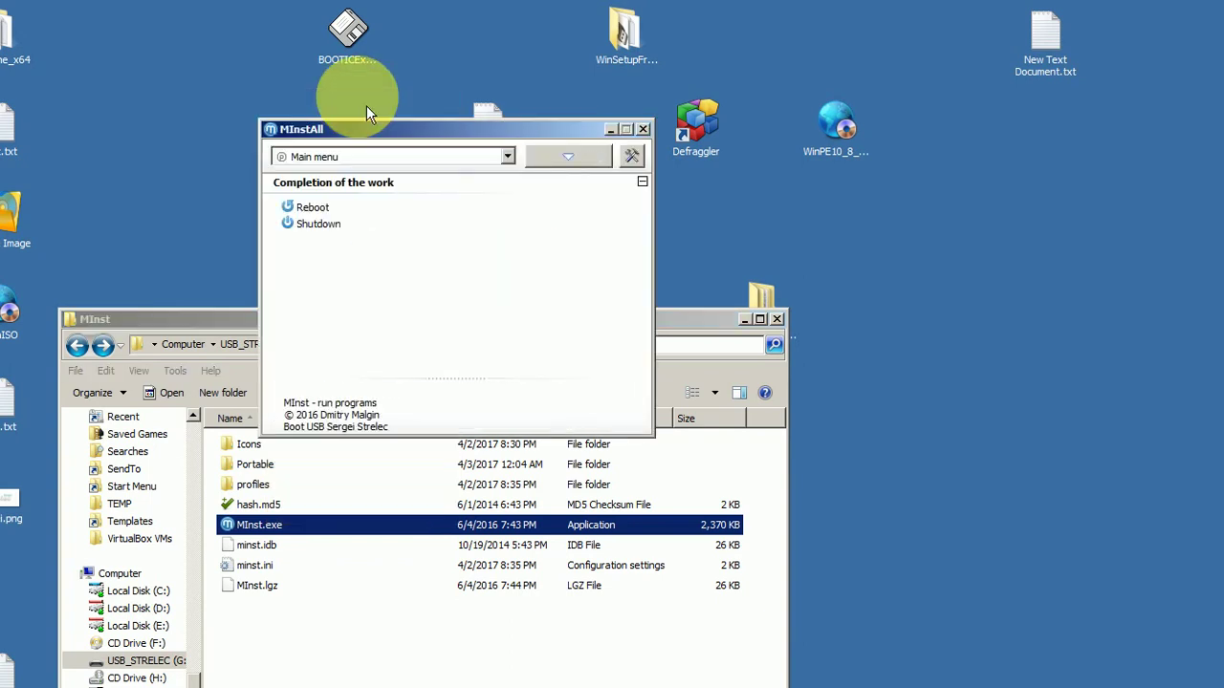
Step: Load the "Run programs from USB Win8 (native x86)" profile in MInstAll and turn on its editing tools
{"action": "left_click", "coordinate": [506, 156]}
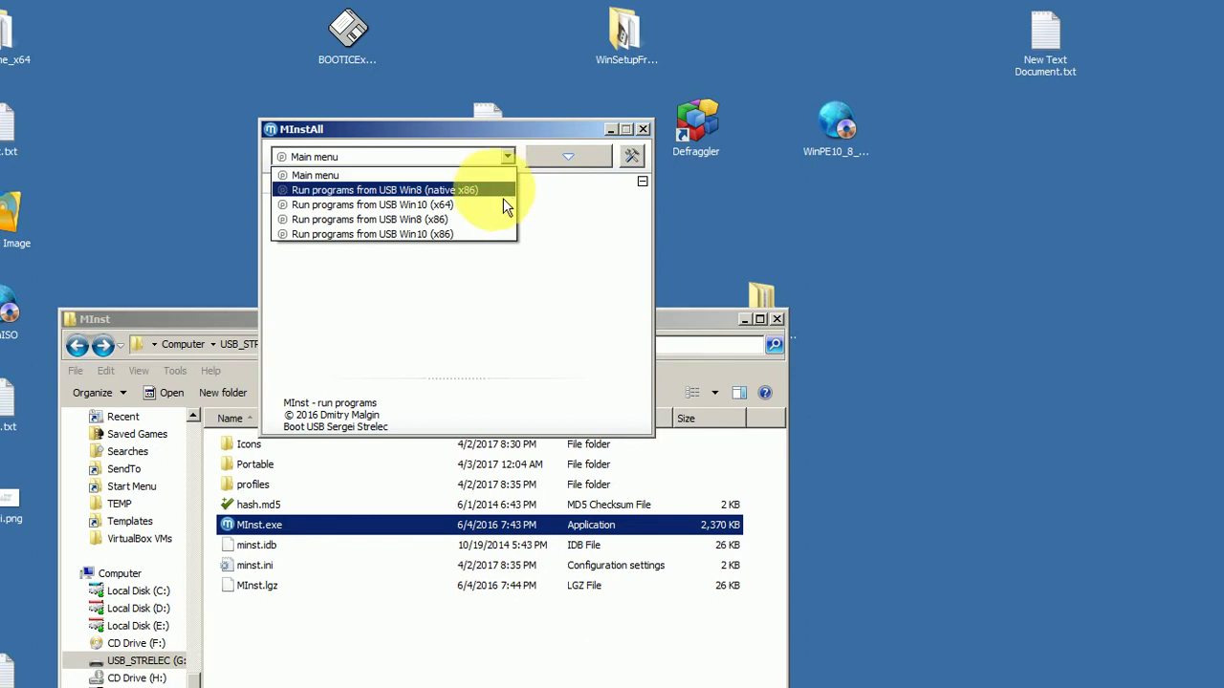
{"action": "left_click", "coordinate": [501, 191]}
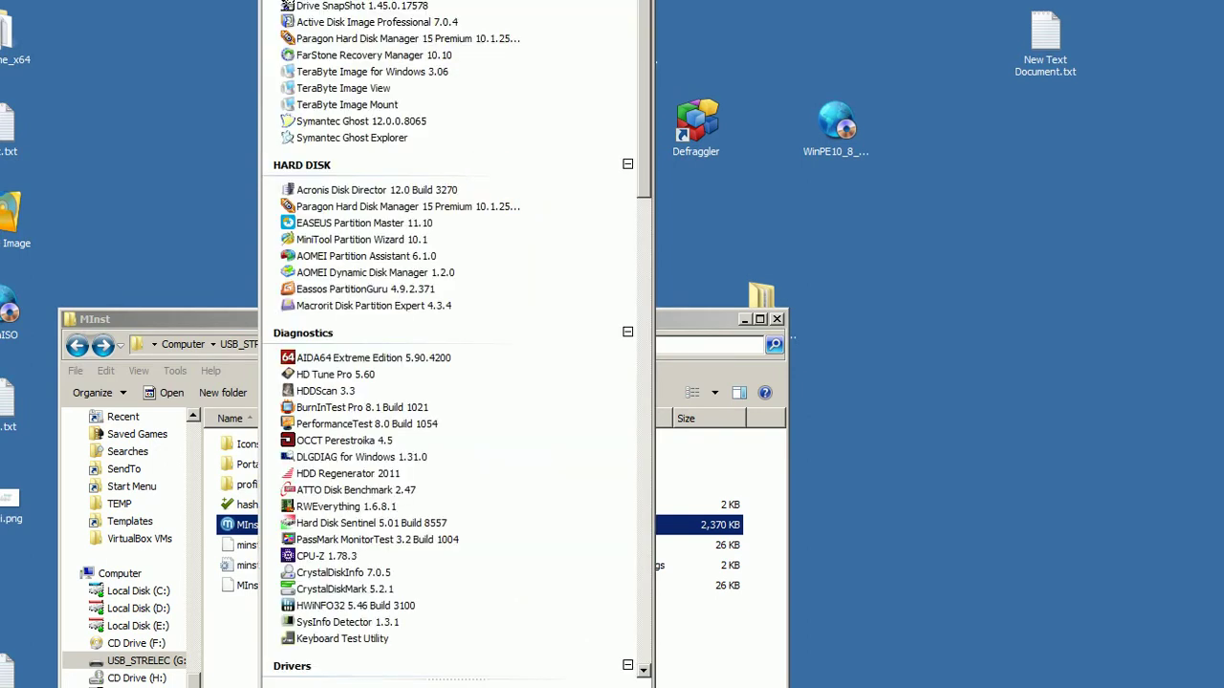
{"action": "left_click_drag", "start_coordinate": [400, 0], "coordinate": [400, 158]}
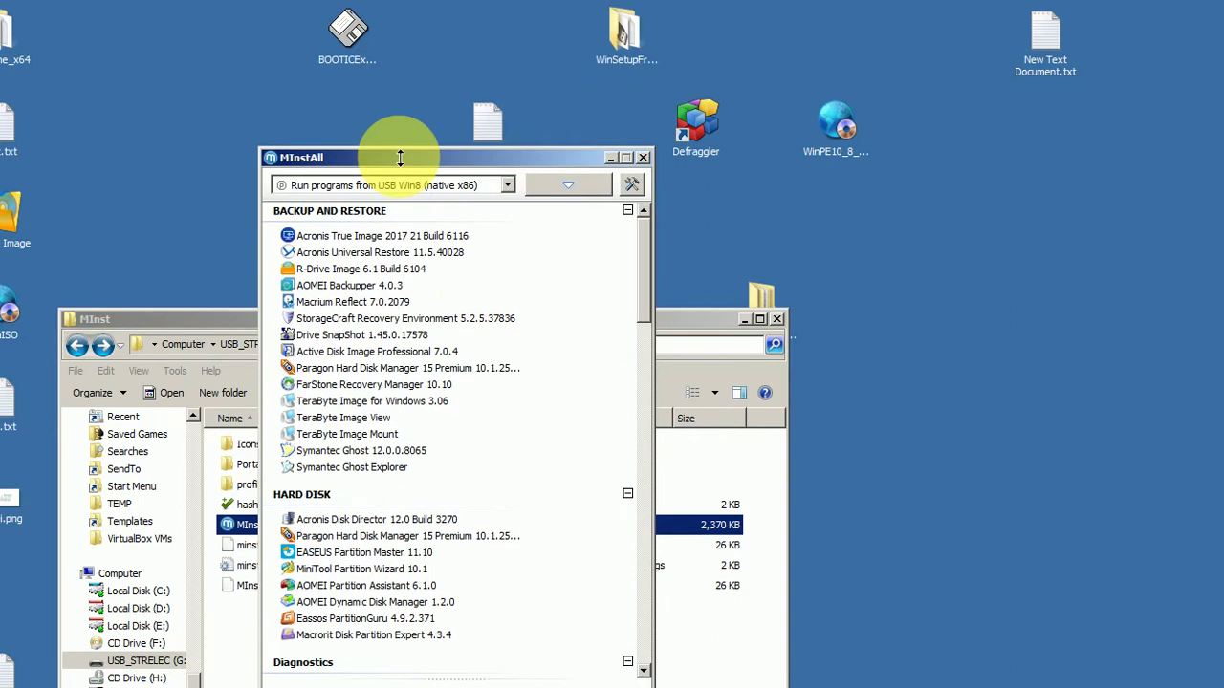
{"action": "left_click", "coordinate": [639, 192]}
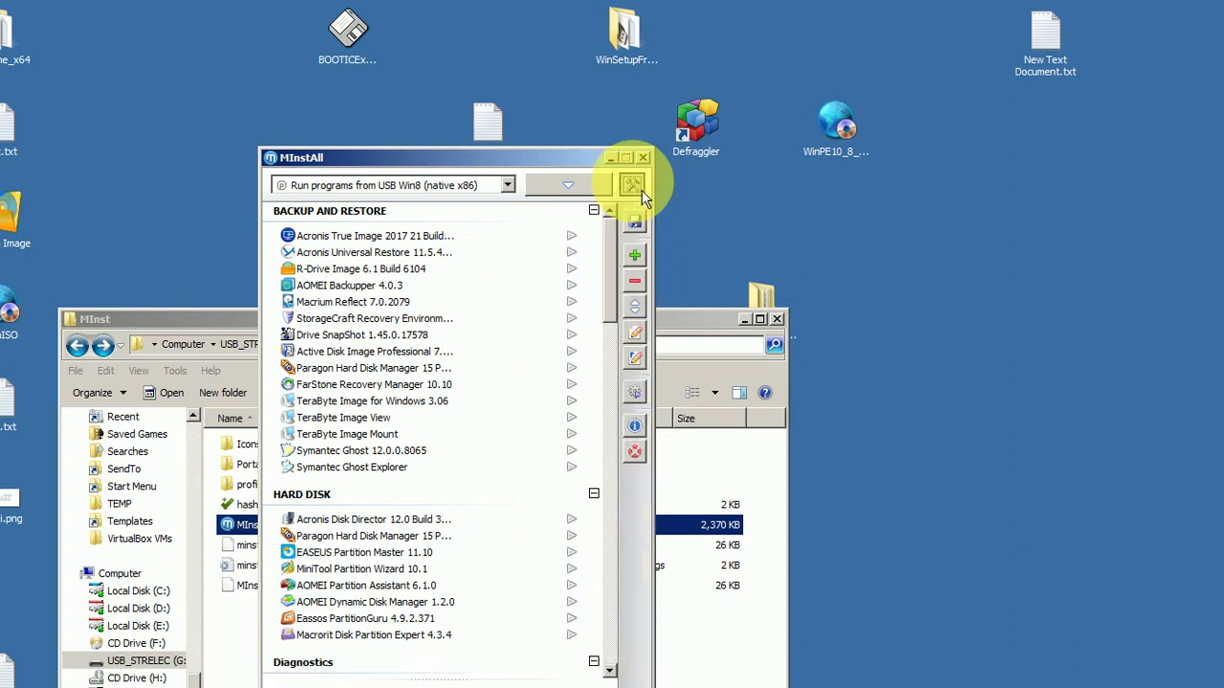
{"action": "left_click_drag", "start_coordinate": [587, 2], "coordinate": [600, 164]}
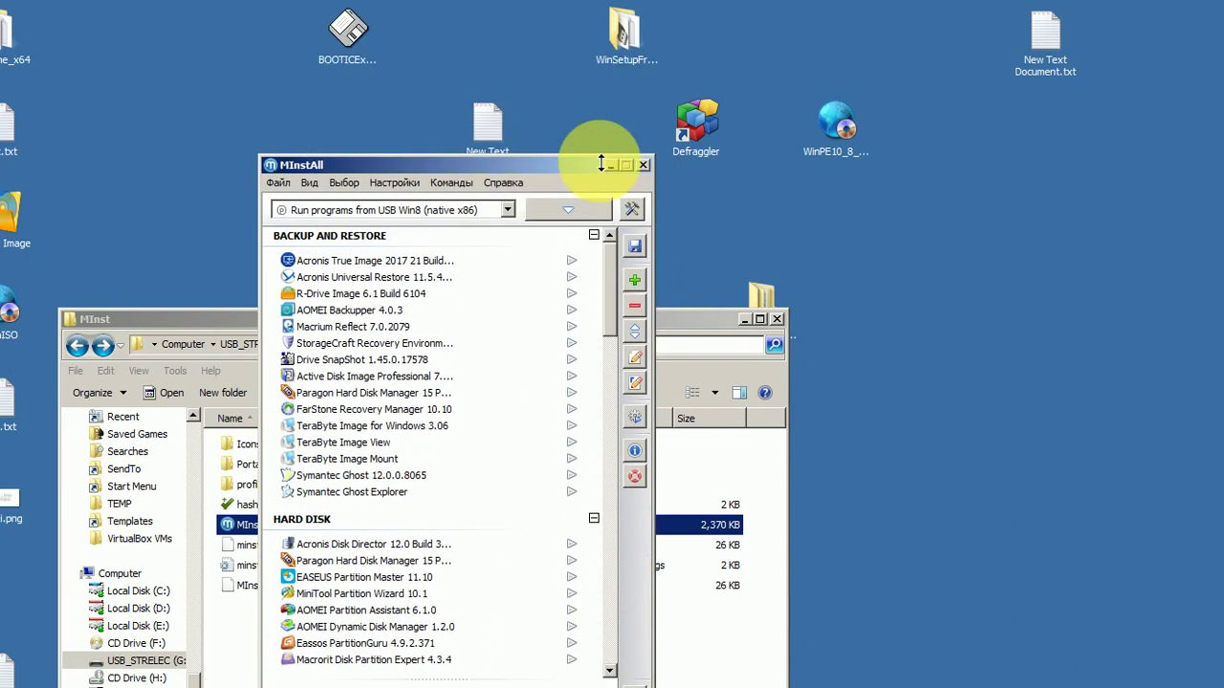
Step: Start a new application entry for ClamWinPortable.exe from the Portable folder, with group Antivirus and program name ClamWinPortable
{"action": "left_click", "coordinate": [638, 289]}
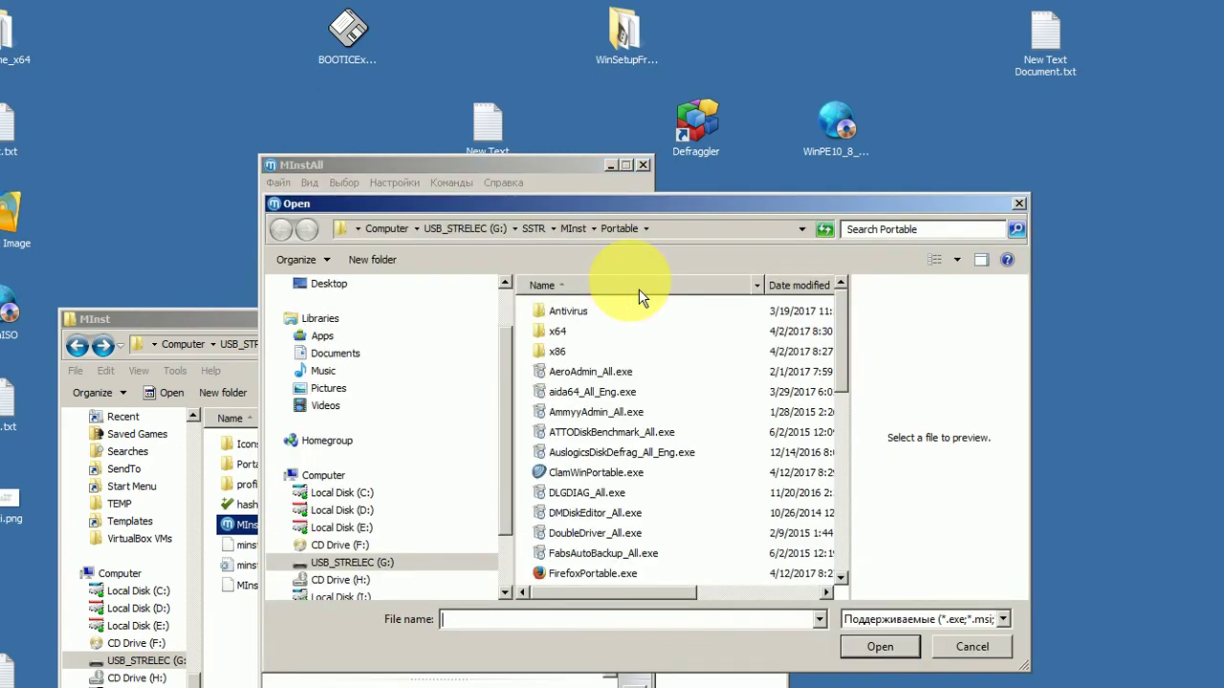
{"action": "left_click", "coordinate": [602, 473]}
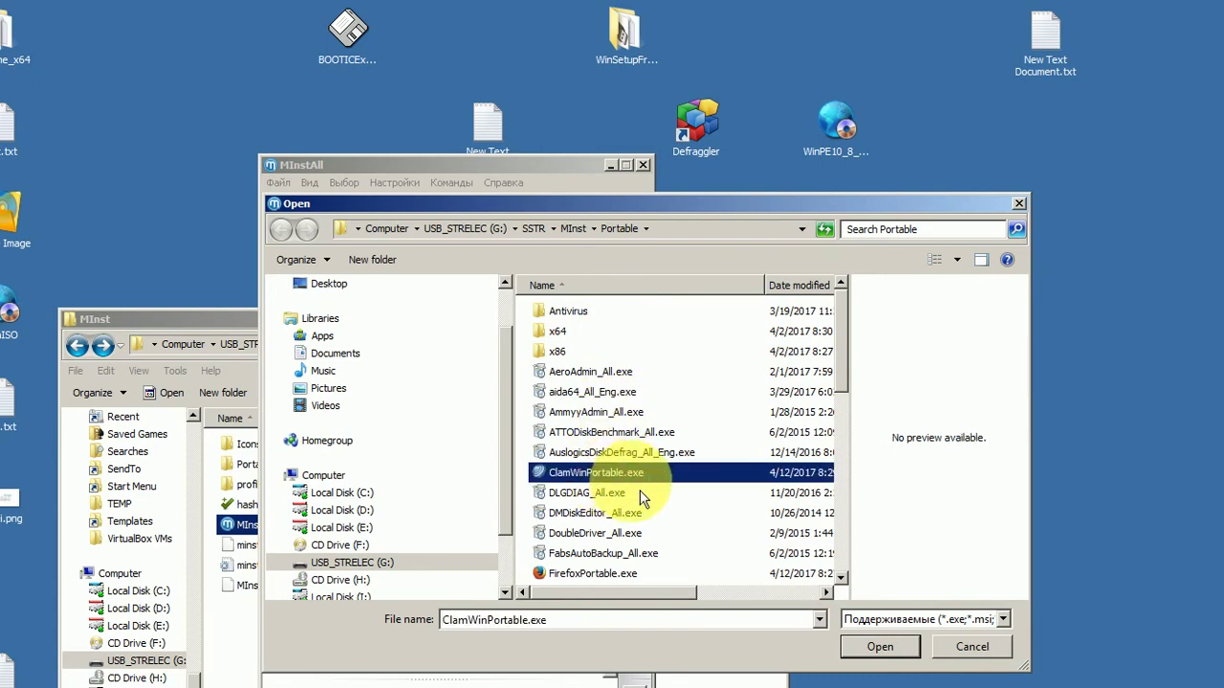
{"action": "left_click", "coordinate": [880, 647]}
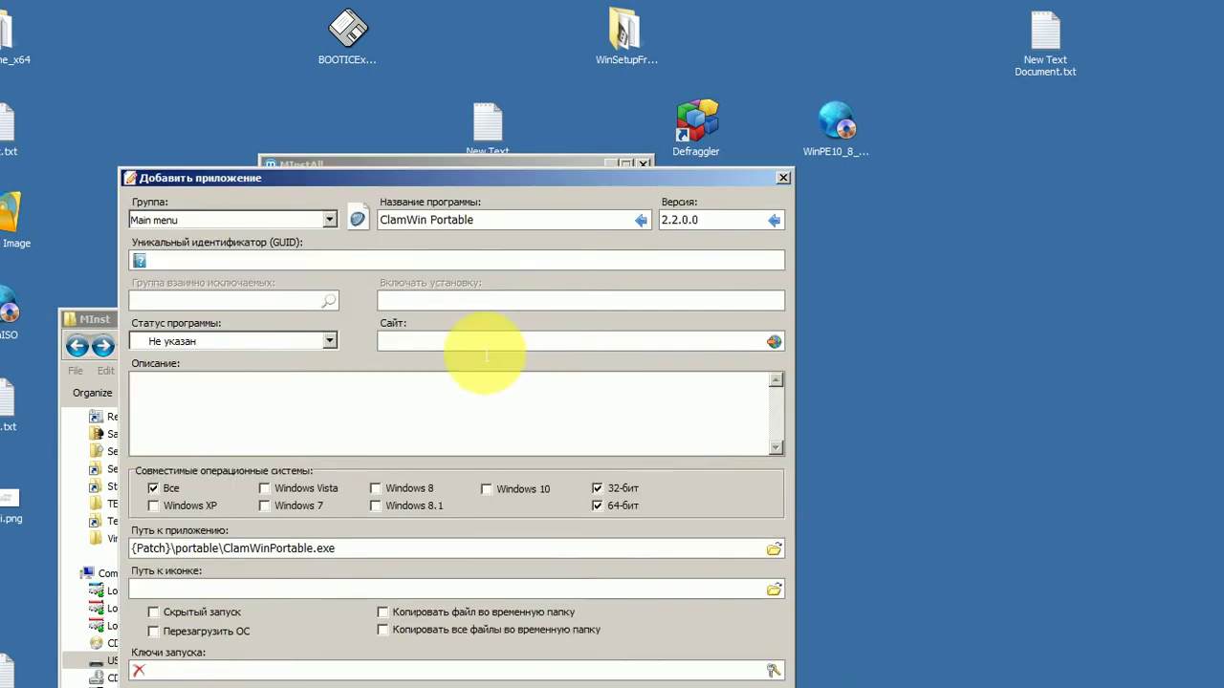
{"action": "left_click", "coordinate": [331, 222]}
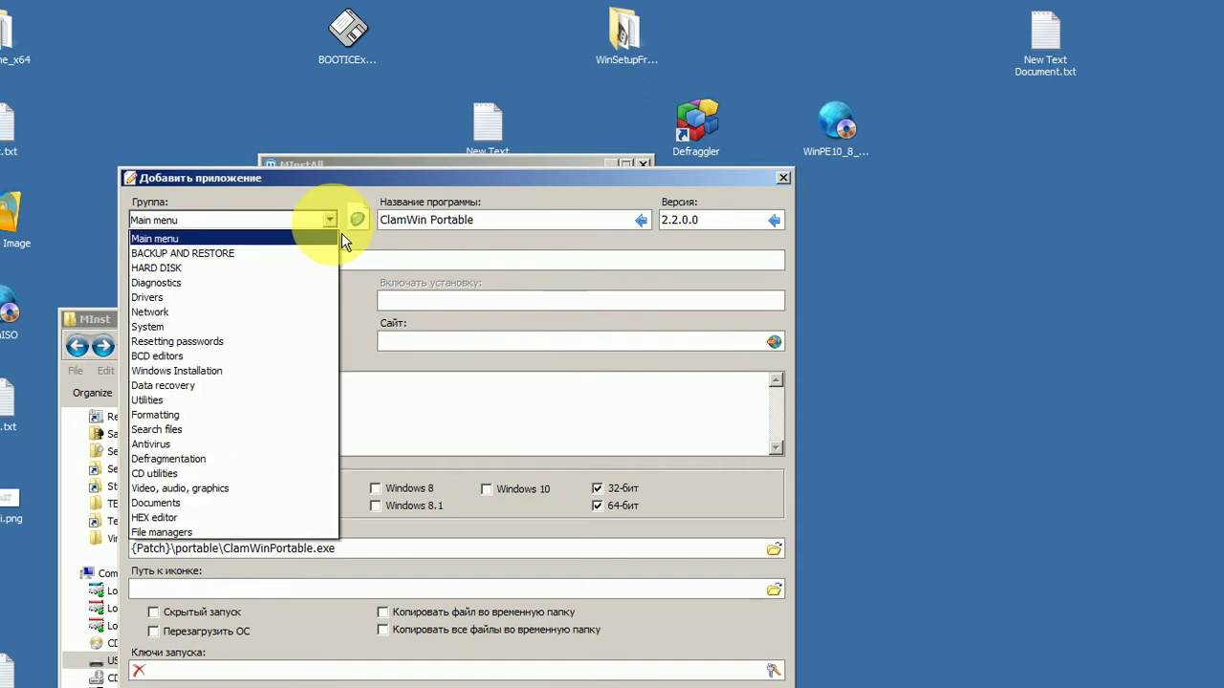
{"action": "left_click", "coordinate": [268, 444]}
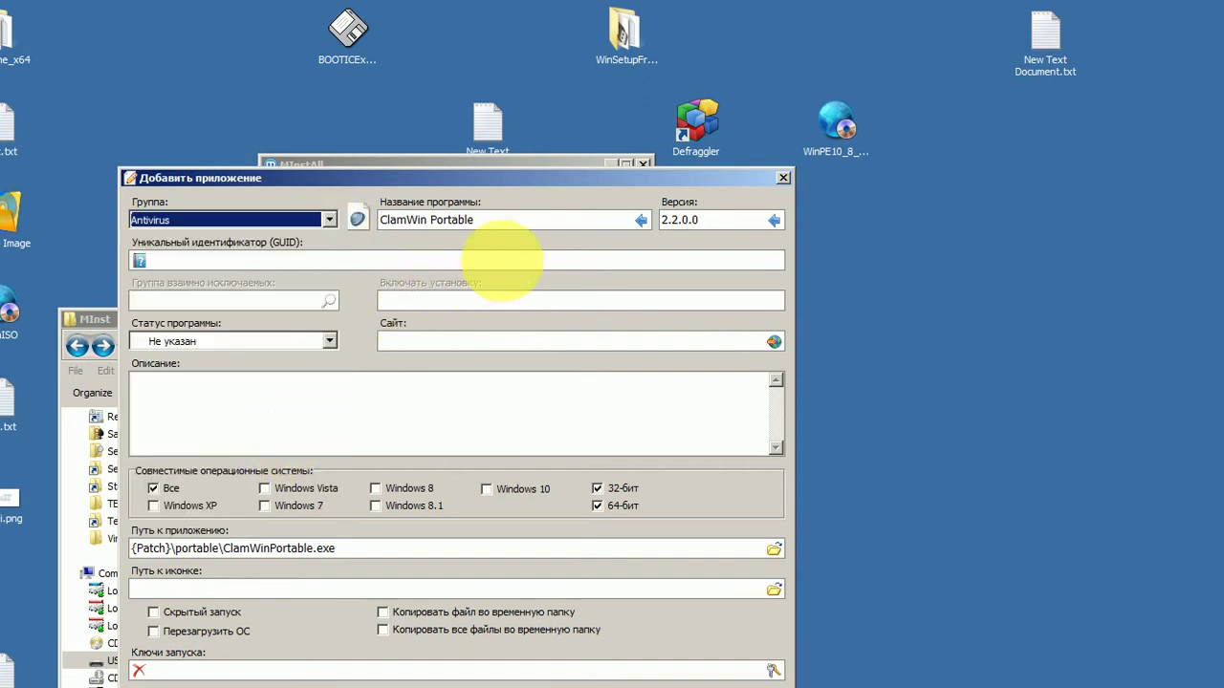
{"action": "right_click", "coordinate": [651, 239]}
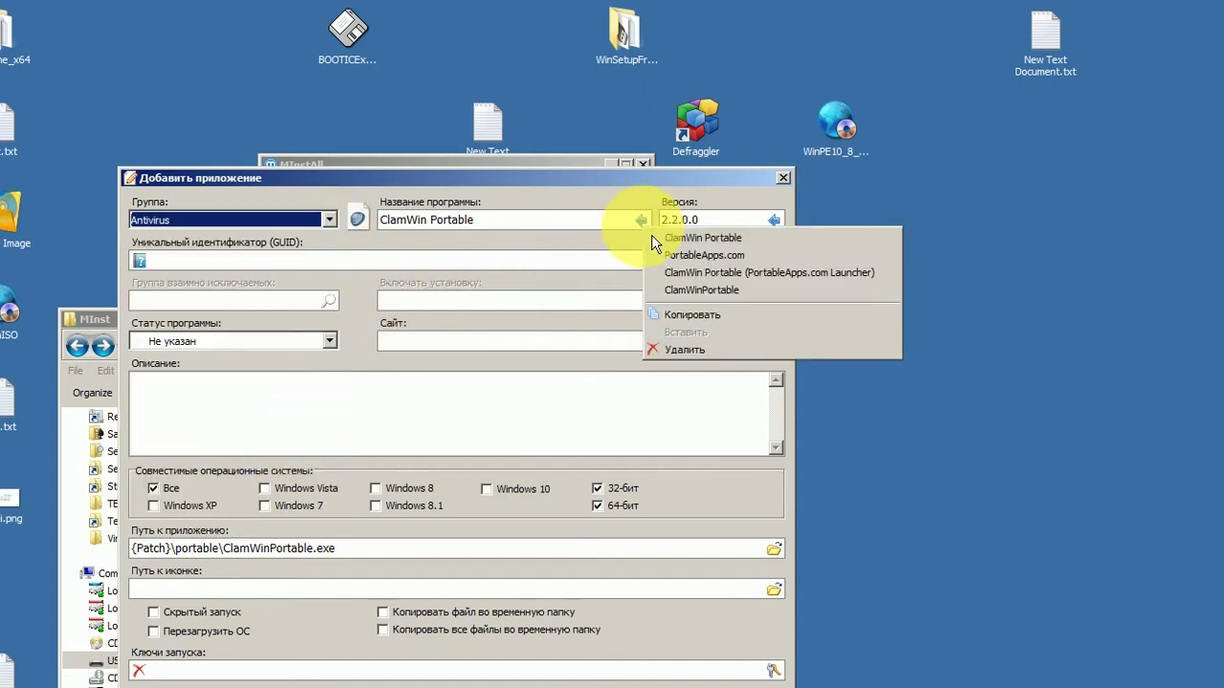
{"action": "left_click", "coordinate": [673, 290]}
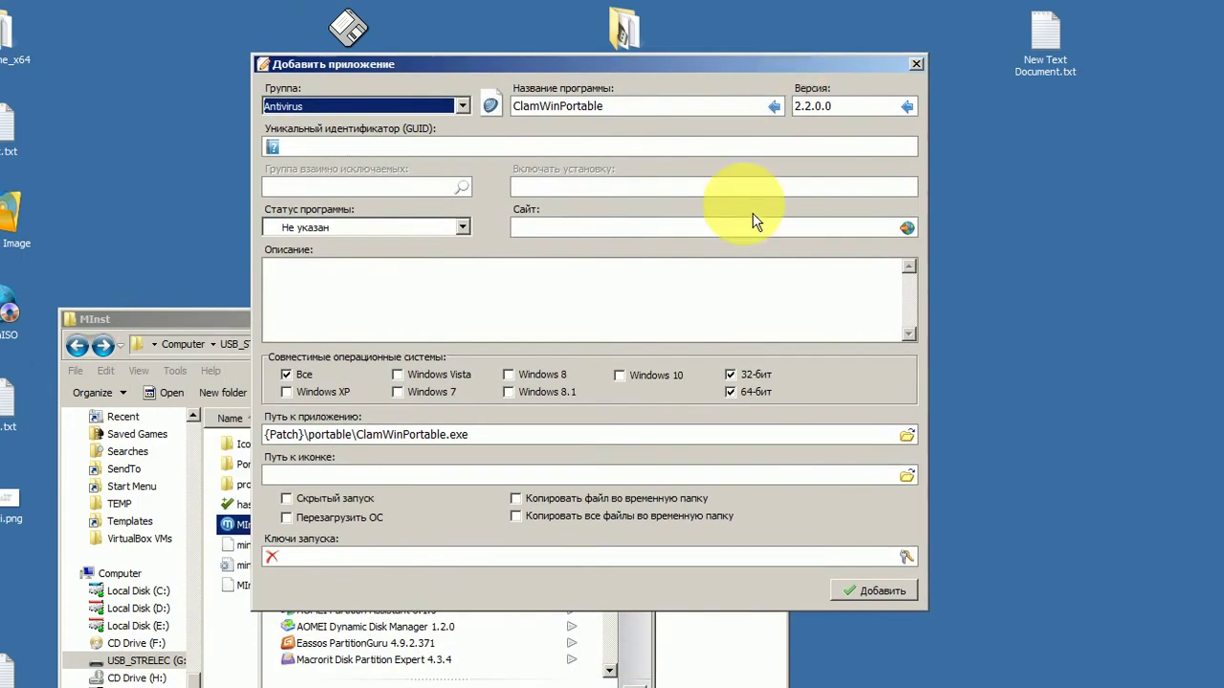
Step: Use icon 0 of ClamWinPortable.exe from the Portable folder as the entry's icon and add the application to the profile
{"action": "left_click", "coordinate": [910, 478]}
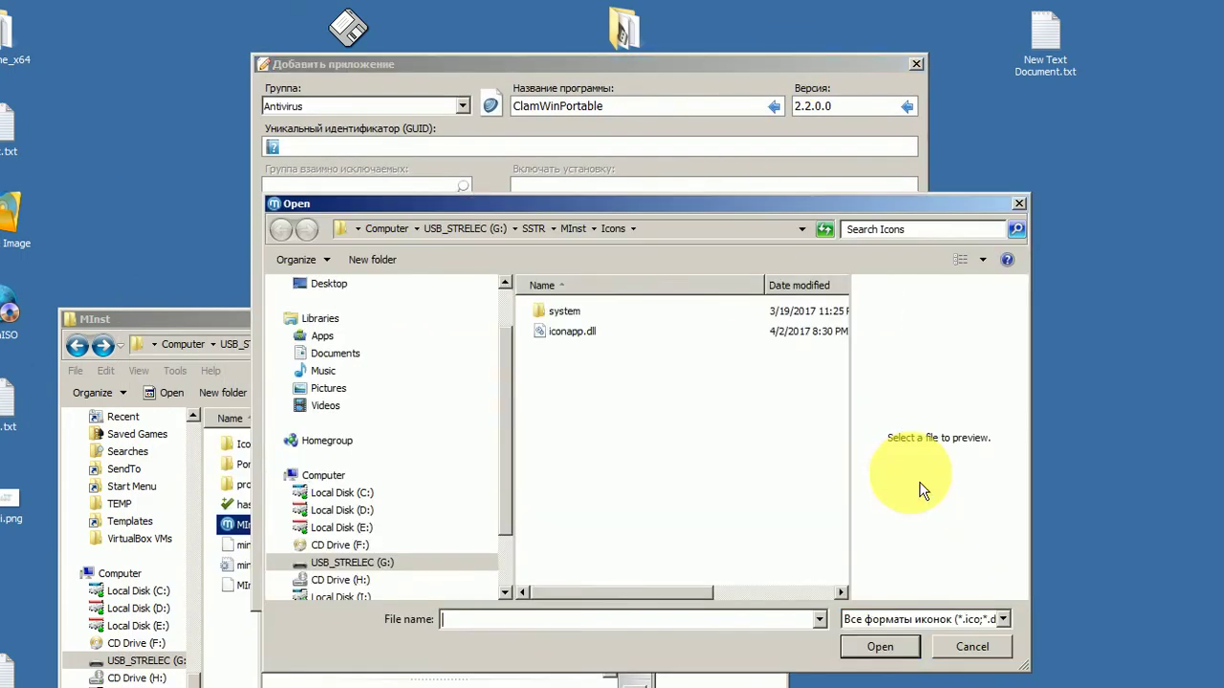
{"action": "left_click", "coordinate": [575, 232]}
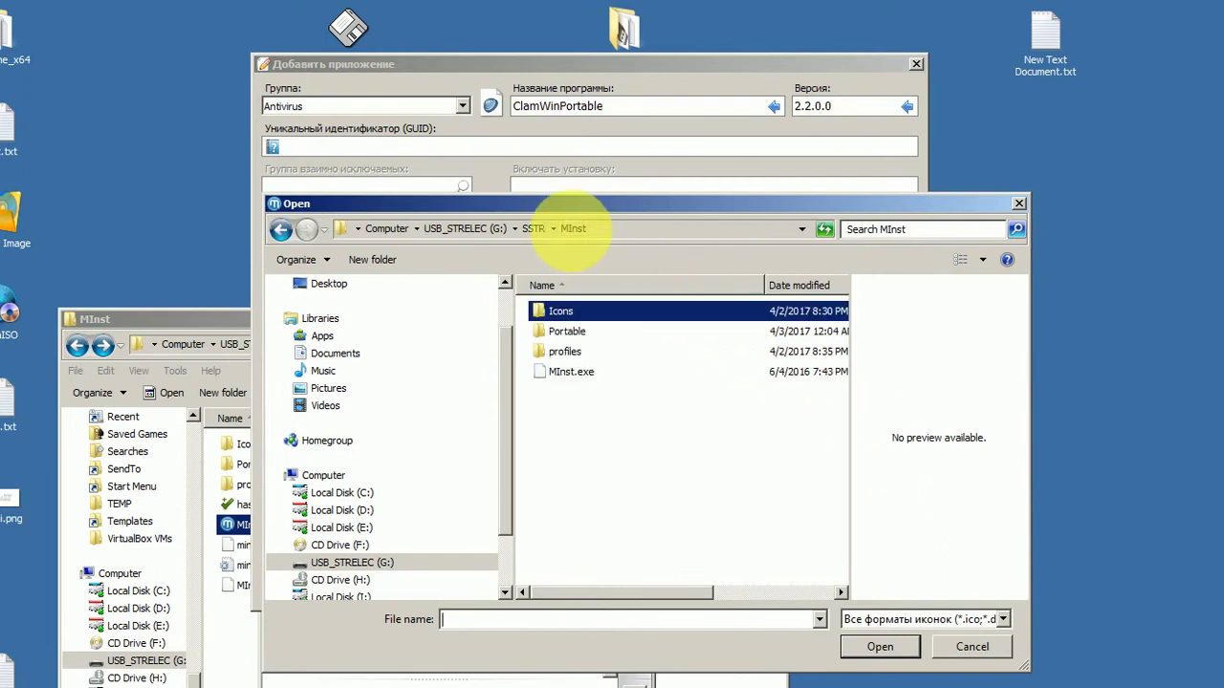
{"action": "double_click", "coordinate": [579, 338]}
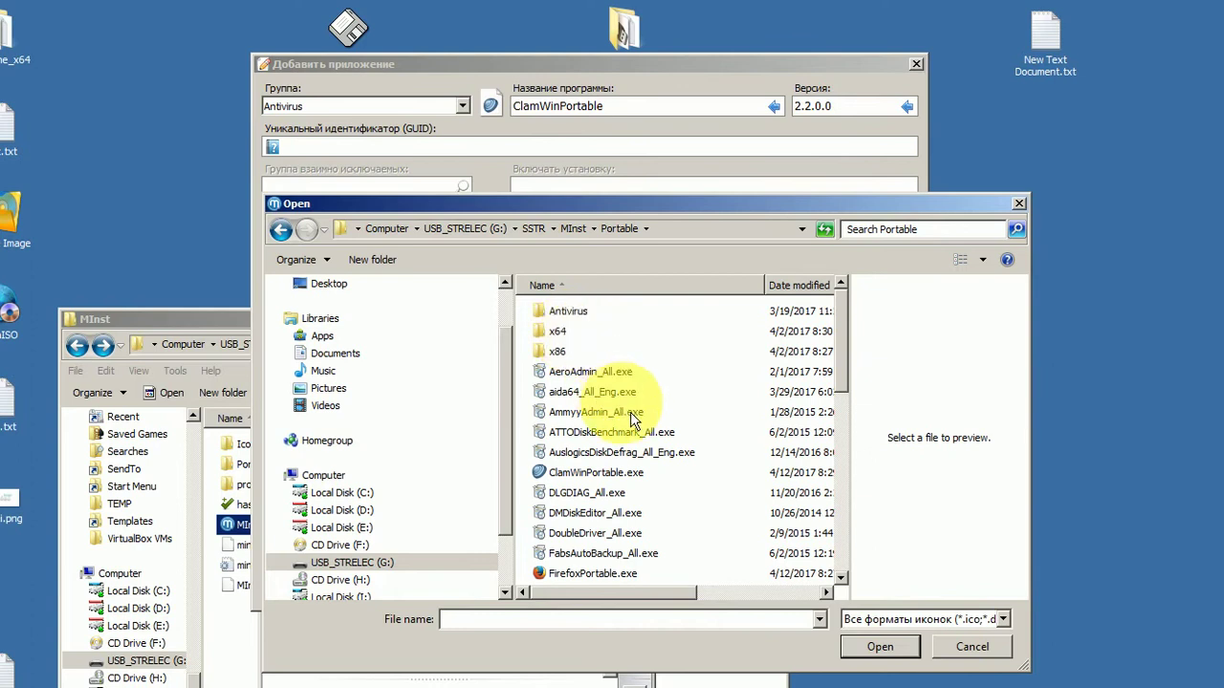
{"action": "left_click", "coordinate": [627, 473]}
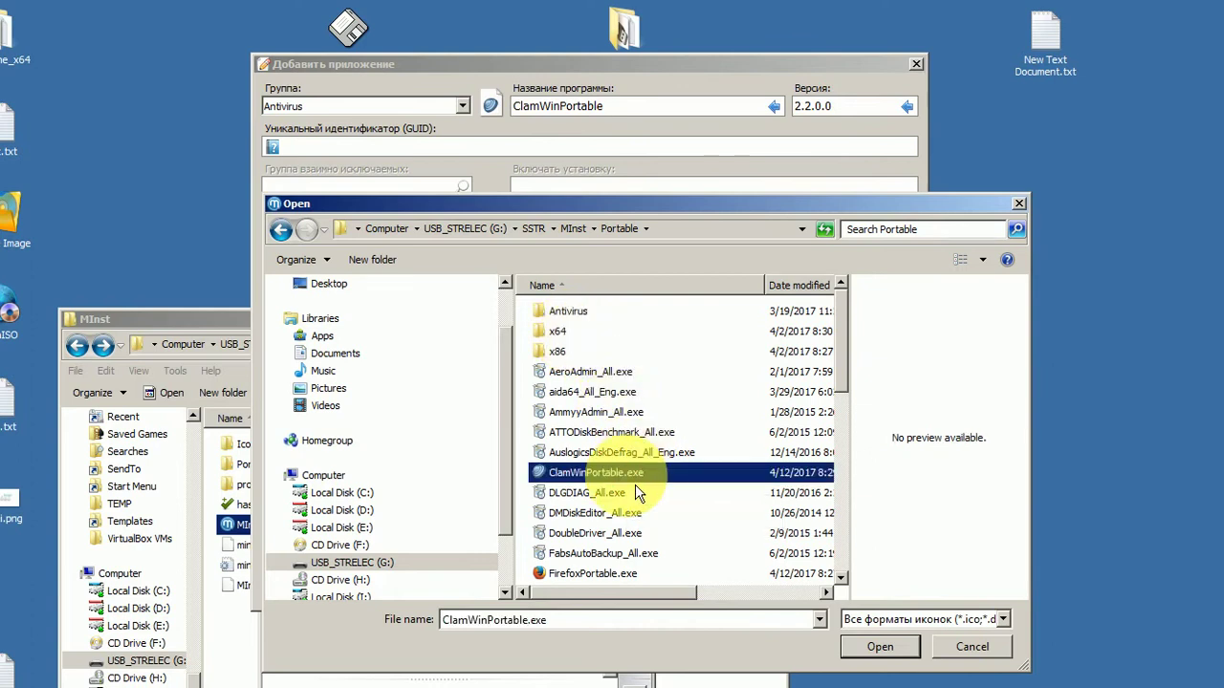
{"action": "left_click", "coordinate": [878, 650]}
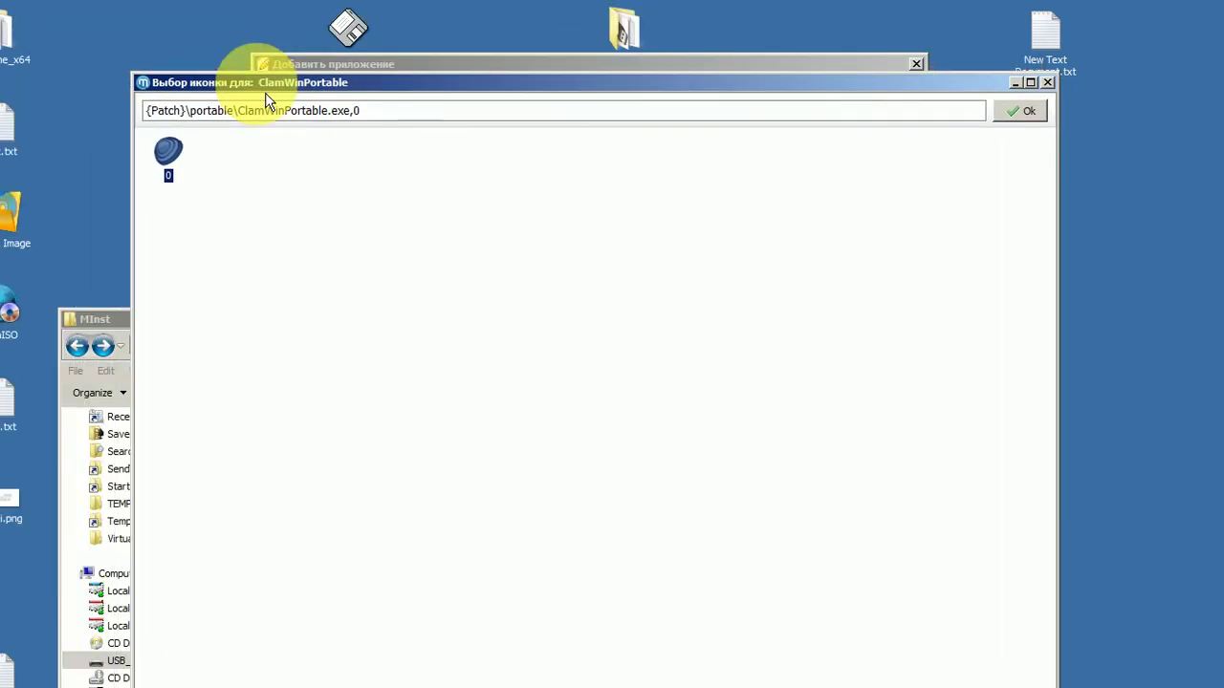
{"action": "left_click", "coordinate": [1028, 113]}
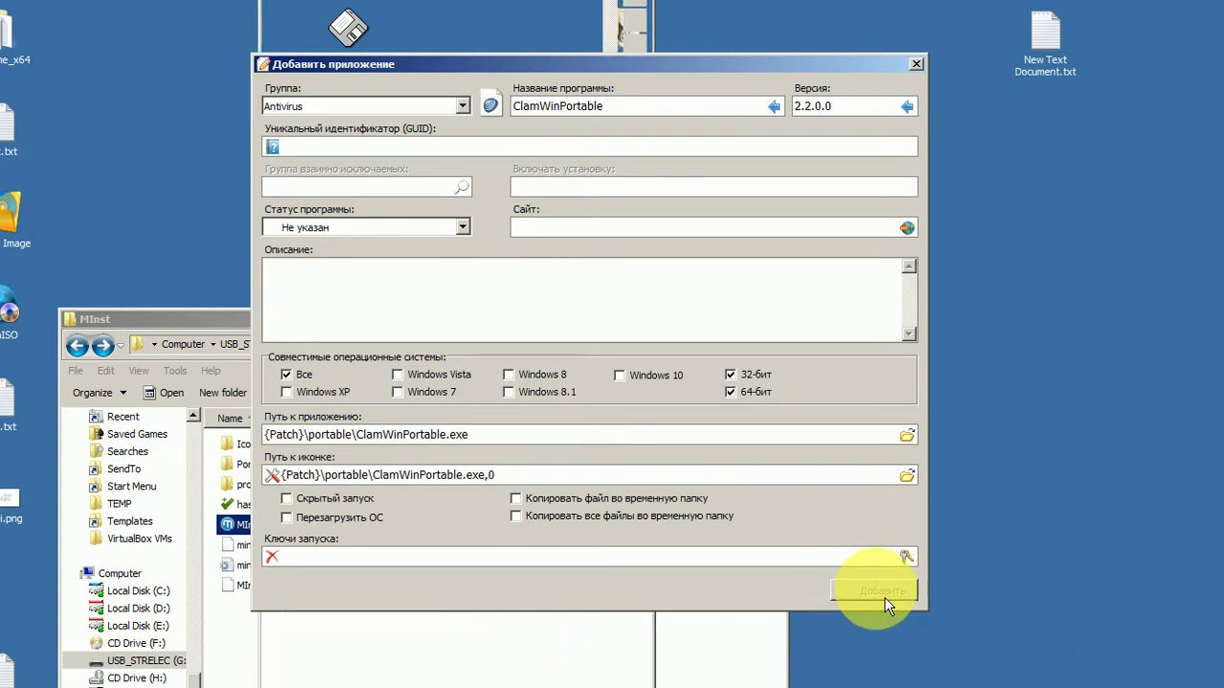
{"action": "left_click", "coordinate": [885, 593]}
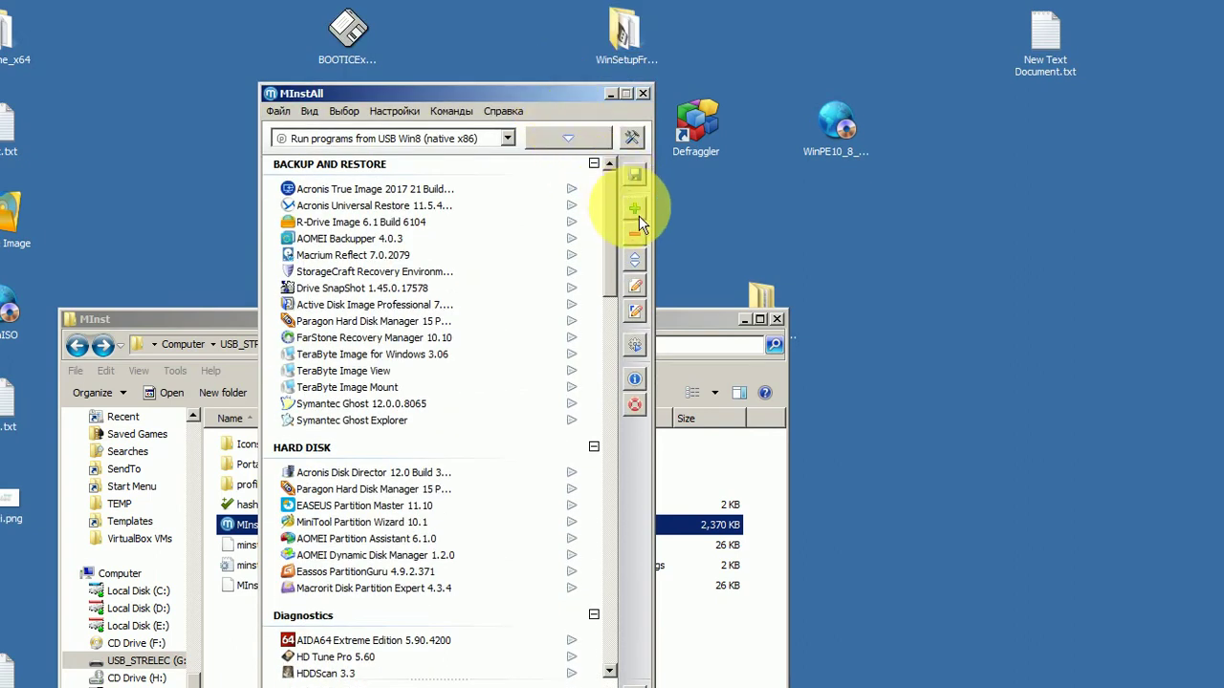
Step: Start a new application entry for McAfeeStingerPortable.exe from the Portable folder and set its program name to McAfeeStingerPortable
{"action": "left_click", "coordinate": [637, 212]}
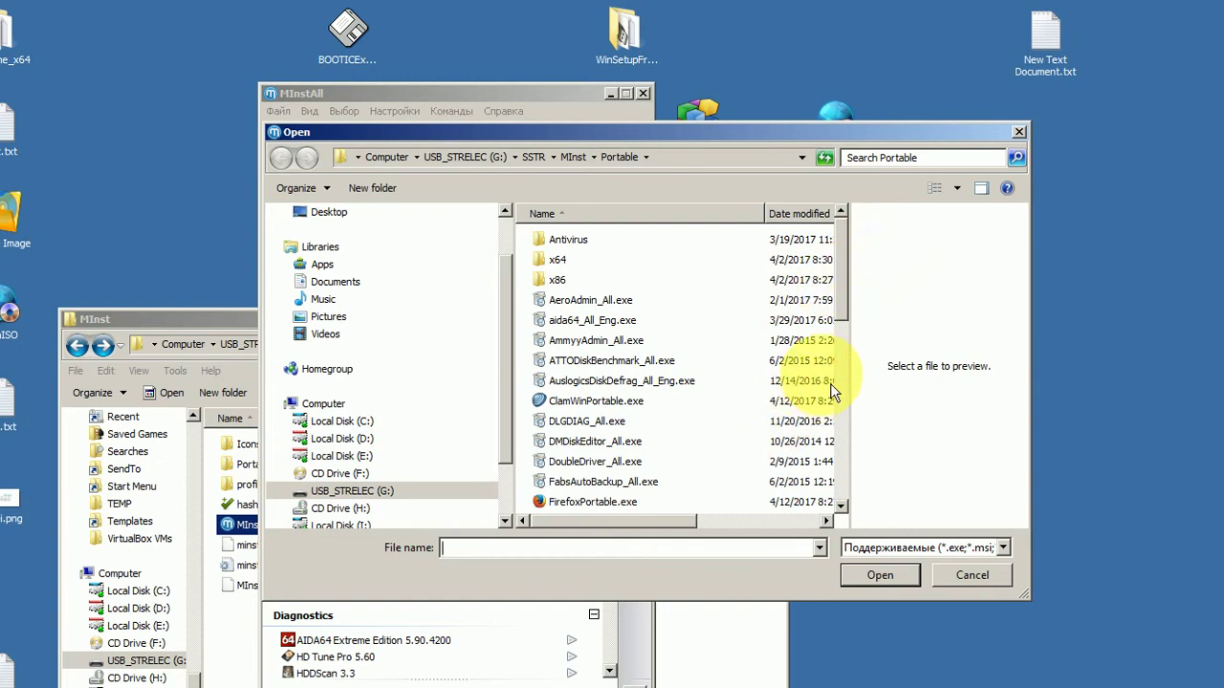
{"action": "left_click_drag", "start_coordinate": [855, 308], "coordinate": [866, 489]}
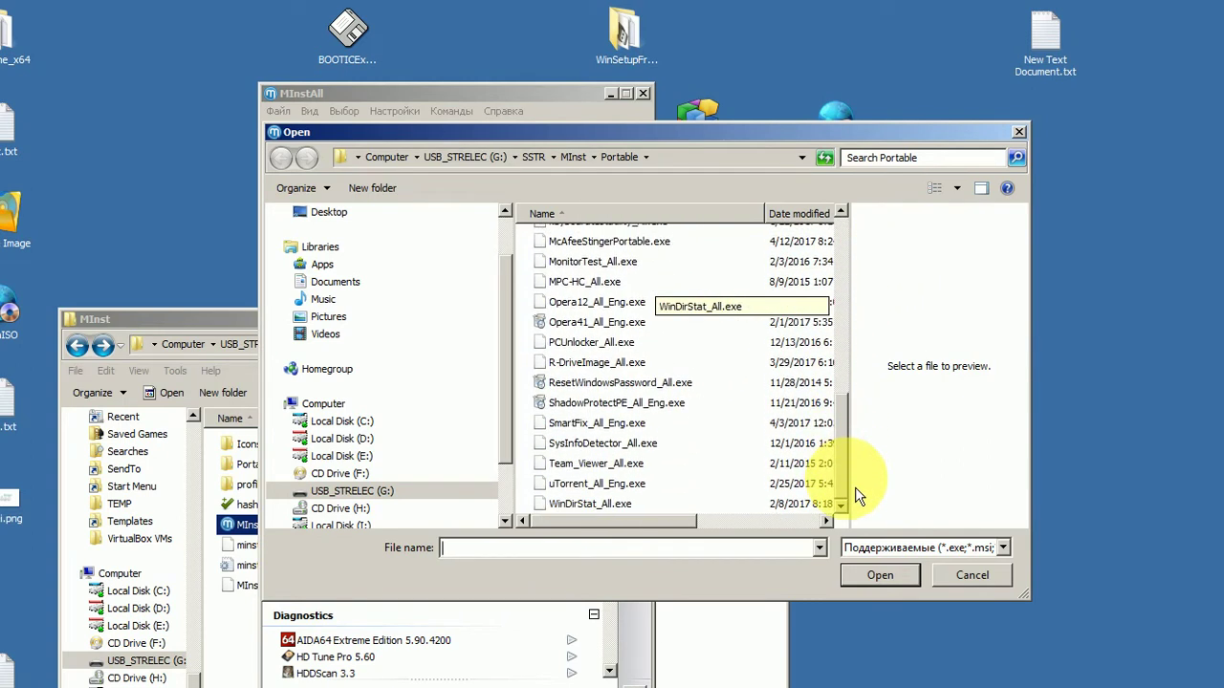
{"action": "left_click", "coordinate": [617, 242]}
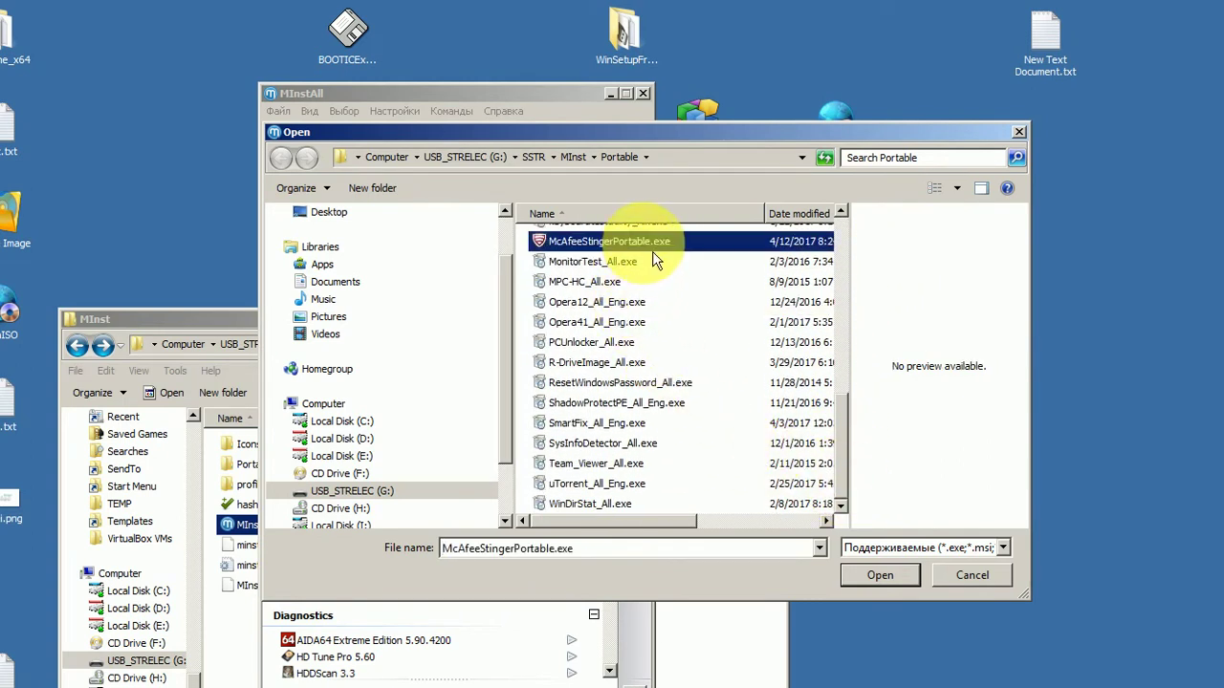
{"action": "left_click", "coordinate": [881, 576]}
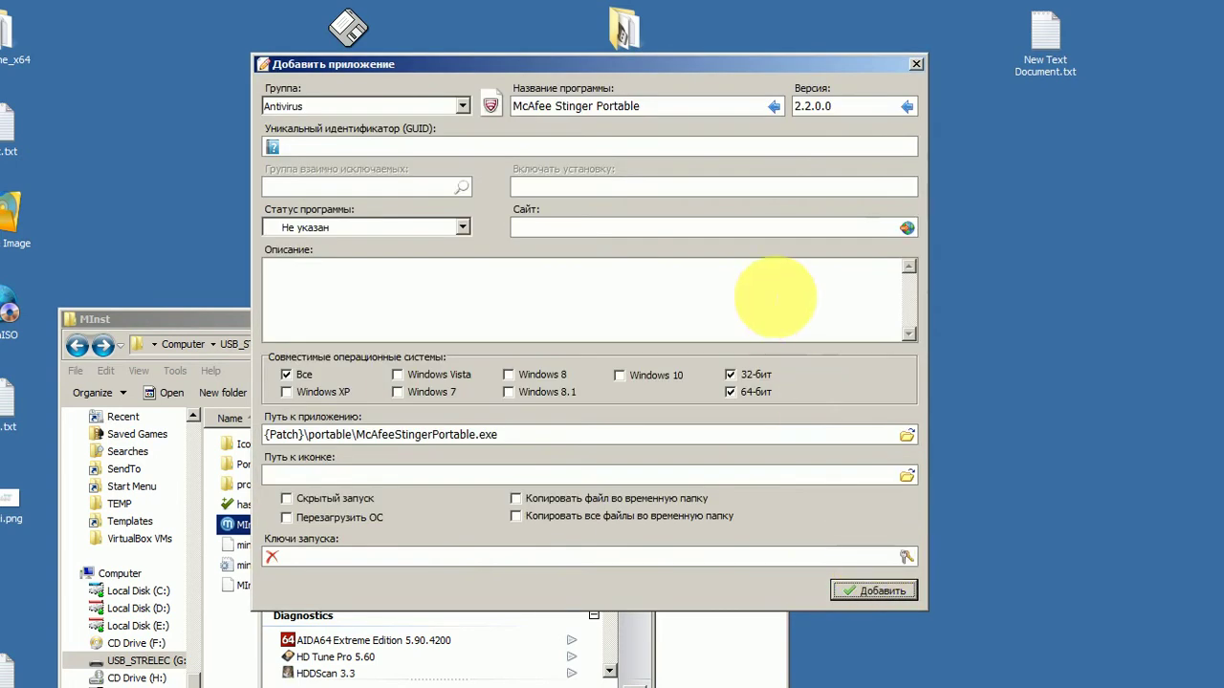
{"action": "left_click", "coordinate": [774, 106]}
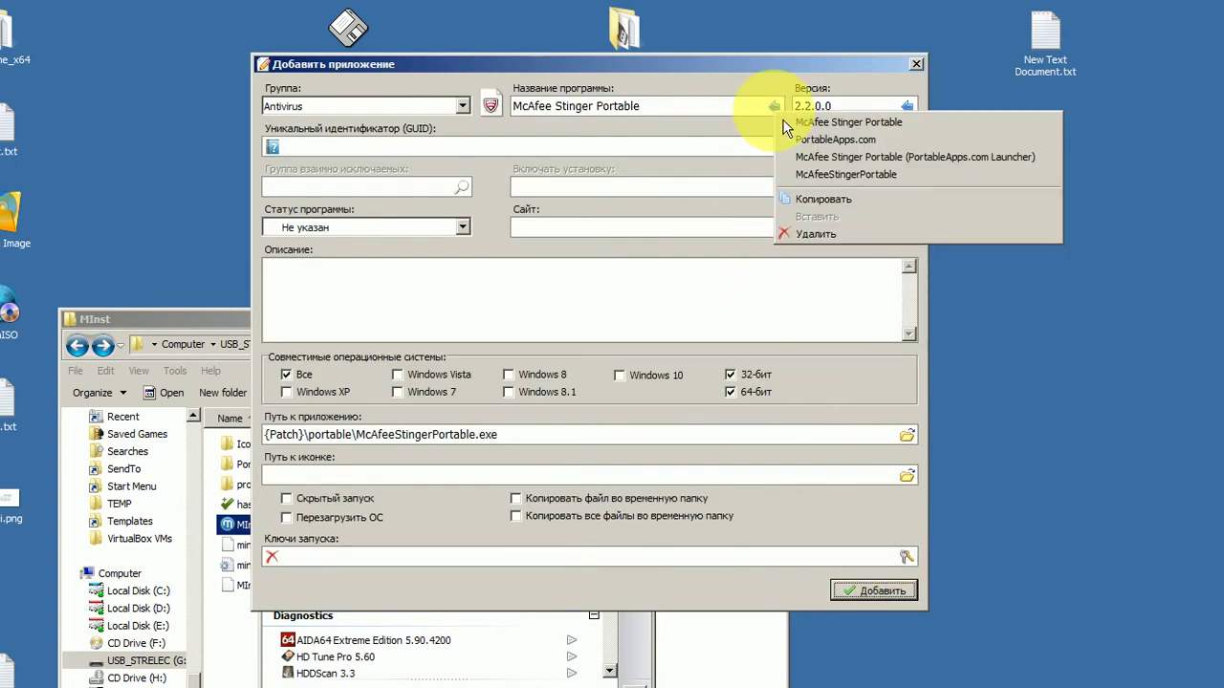
{"action": "left_click", "coordinate": [808, 176]}
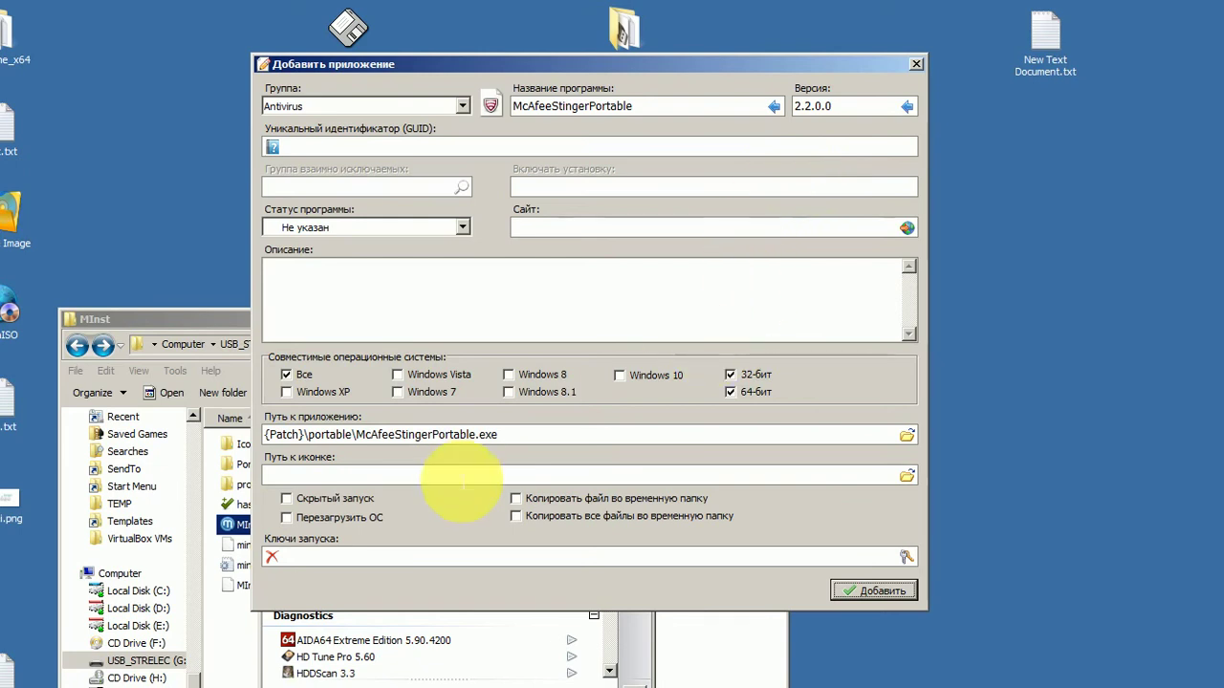
Step: Use icon 0 of McAfeeStingerPortable.exe from the Portable folder as the entry's icon and add the application to the profile
{"action": "left_click", "coordinate": [908, 476]}
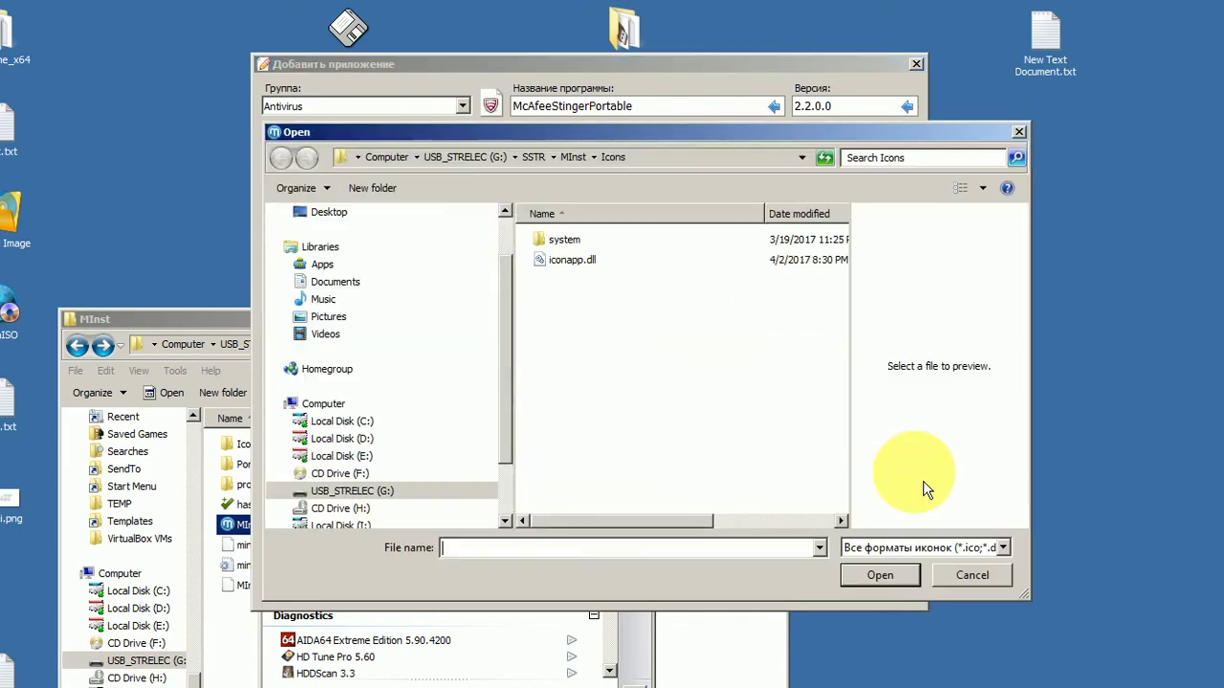
{"action": "left_click", "coordinate": [584, 165]}
{"action": "double_click", "coordinate": [584, 268]}
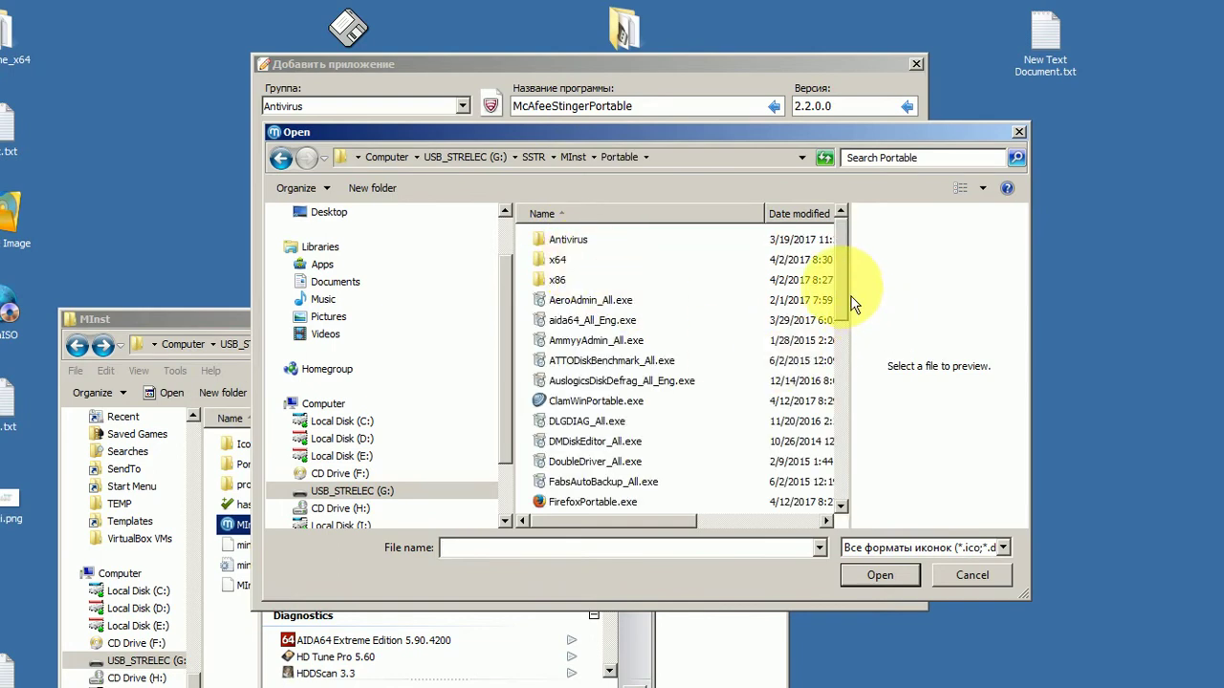
{"action": "scroll", "coordinate": [854, 304], "scroll_direction": "down", "scroll_amount": 8}
{"action": "left_click", "coordinate": [640, 249]}
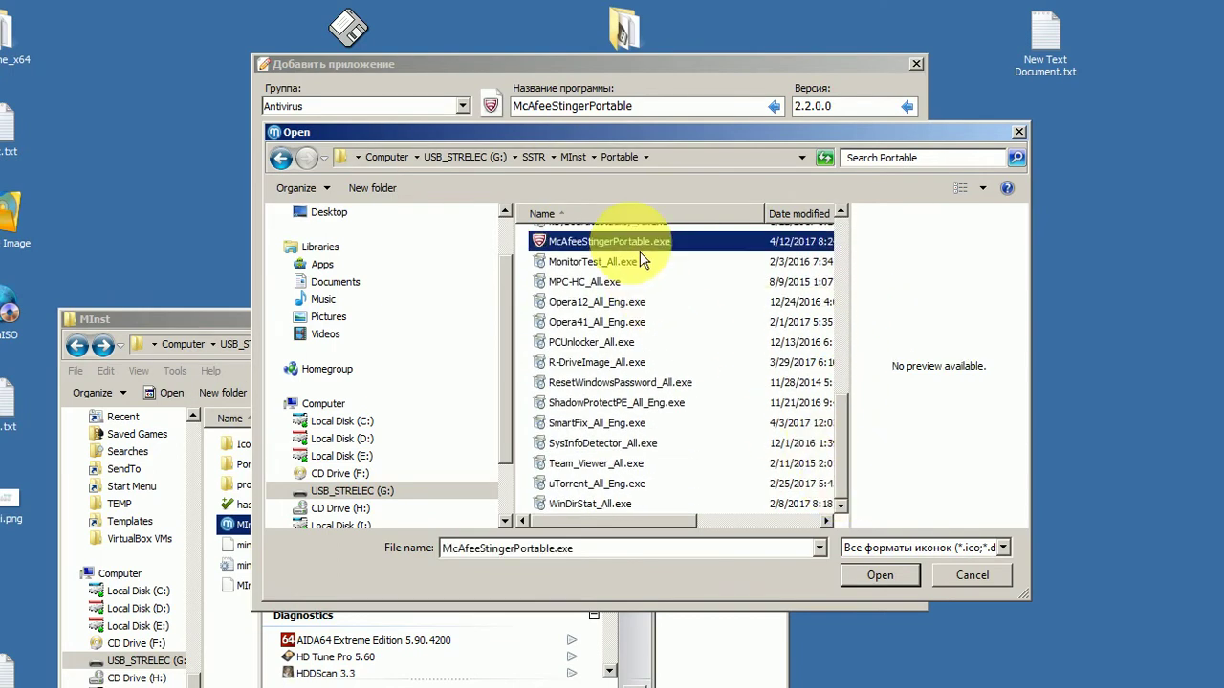
{"action": "left_click", "coordinate": [875, 575]}
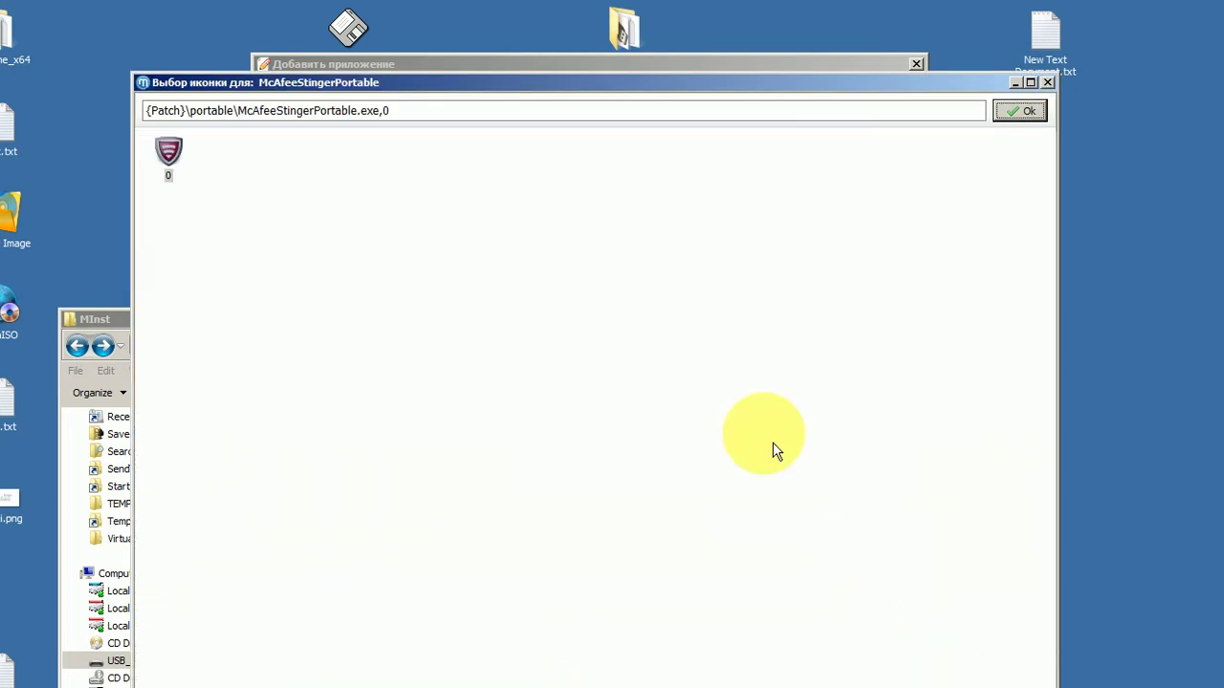
{"action": "left_click", "coordinate": [1019, 112]}
{"action": "left_click", "coordinate": [859, 592]}
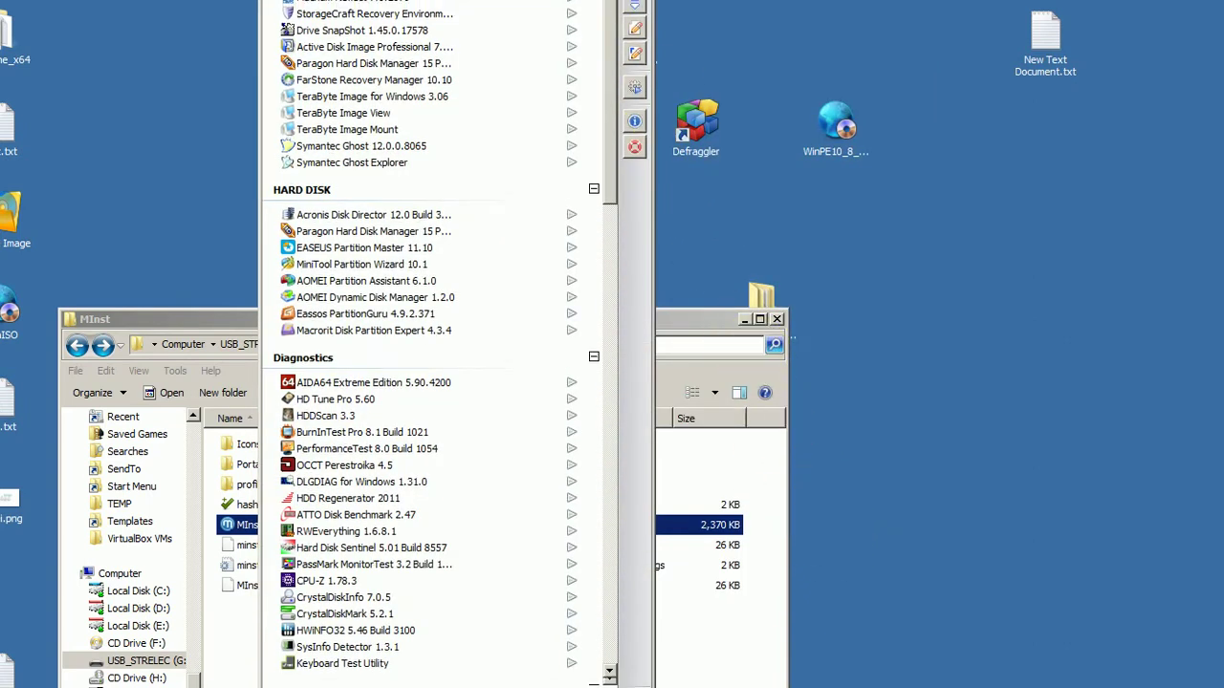
Step: Start a new application entry for FirefoxPortable.exe from the Portable folder, with group Network and program name FirefoxPortable
{"action": "left_click", "coordinate": [635, 195]}
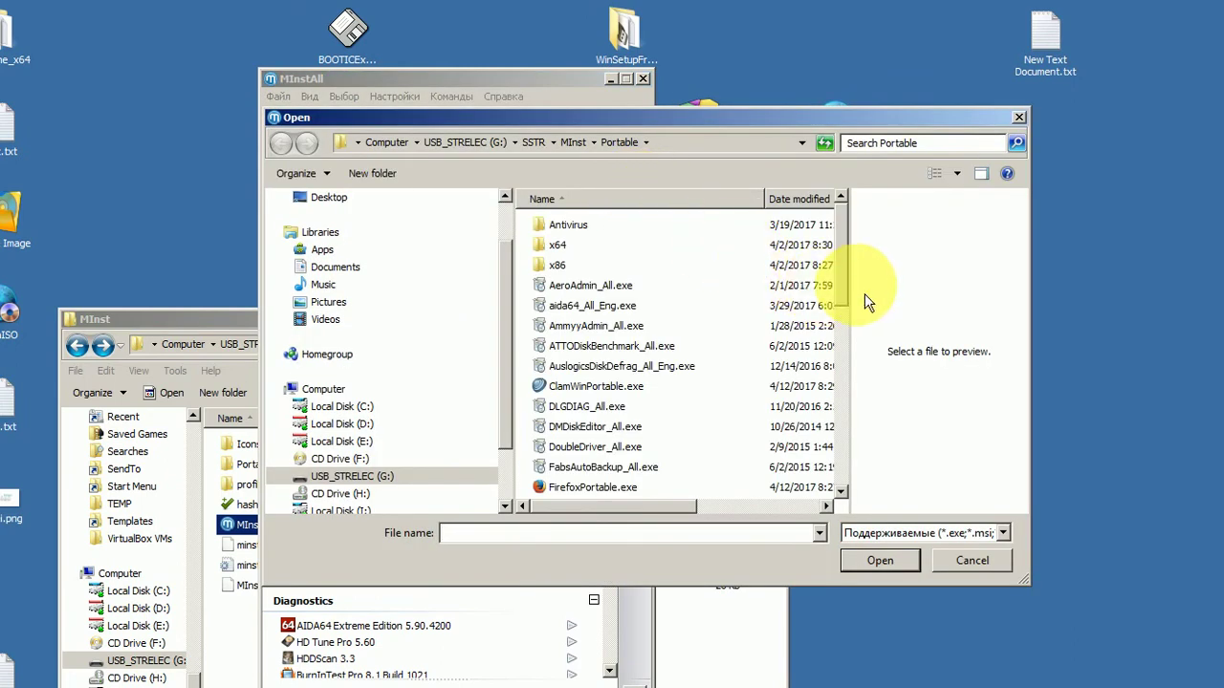
{"action": "left_click", "coordinate": [629, 491]}
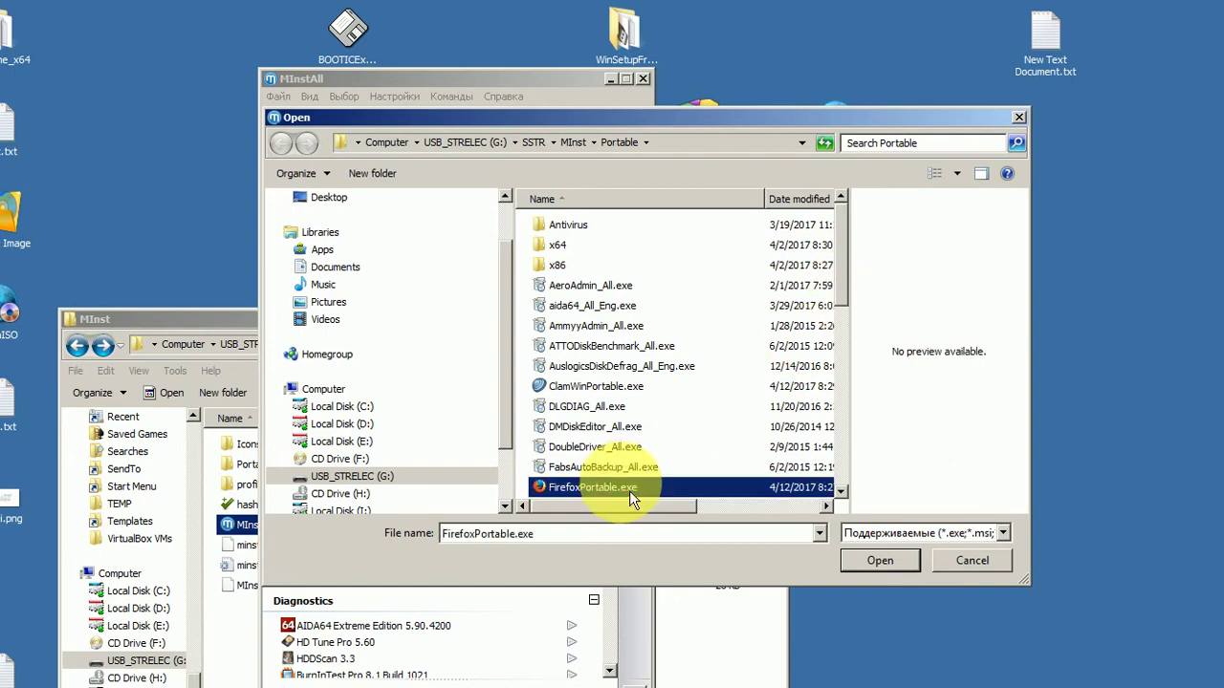
{"action": "left_click", "coordinate": [895, 568]}
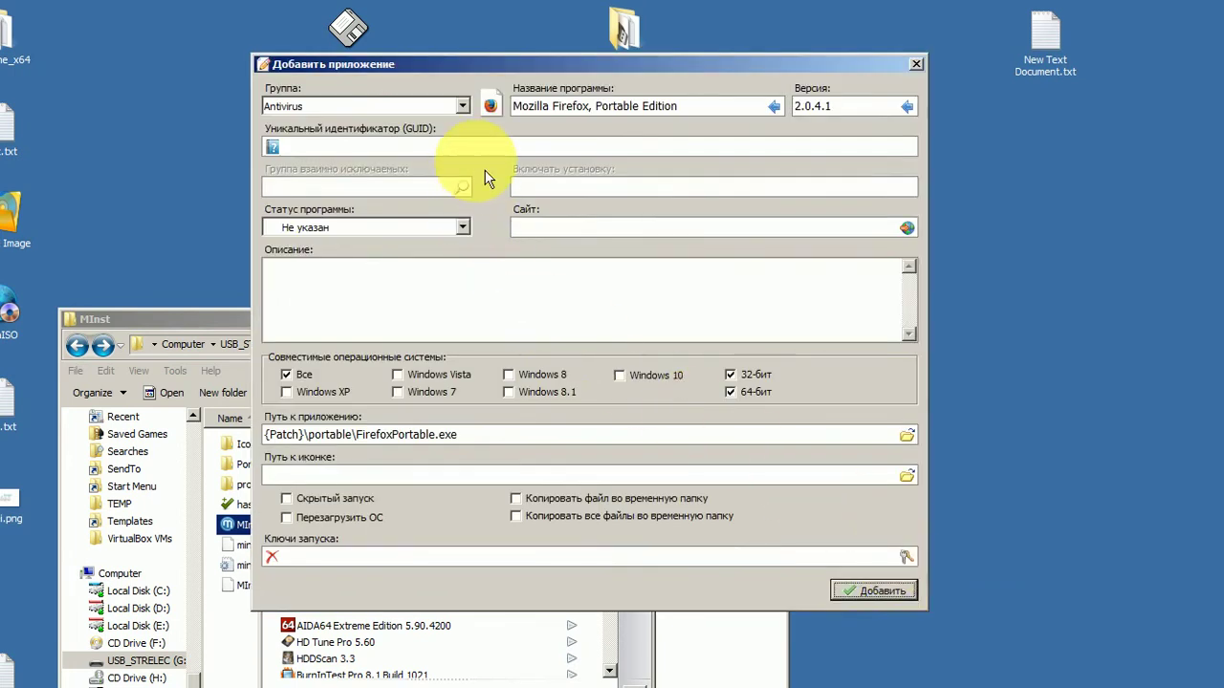
{"action": "left_click", "coordinate": [463, 106]}
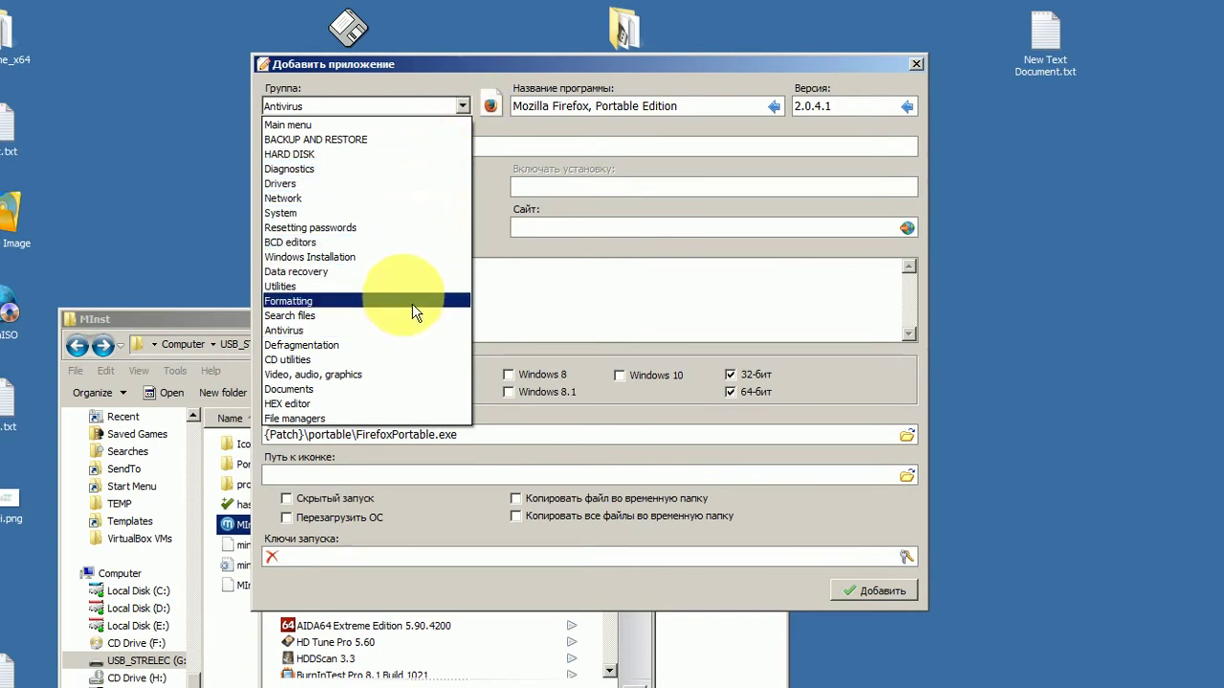
{"action": "left_click", "coordinate": [396, 199]}
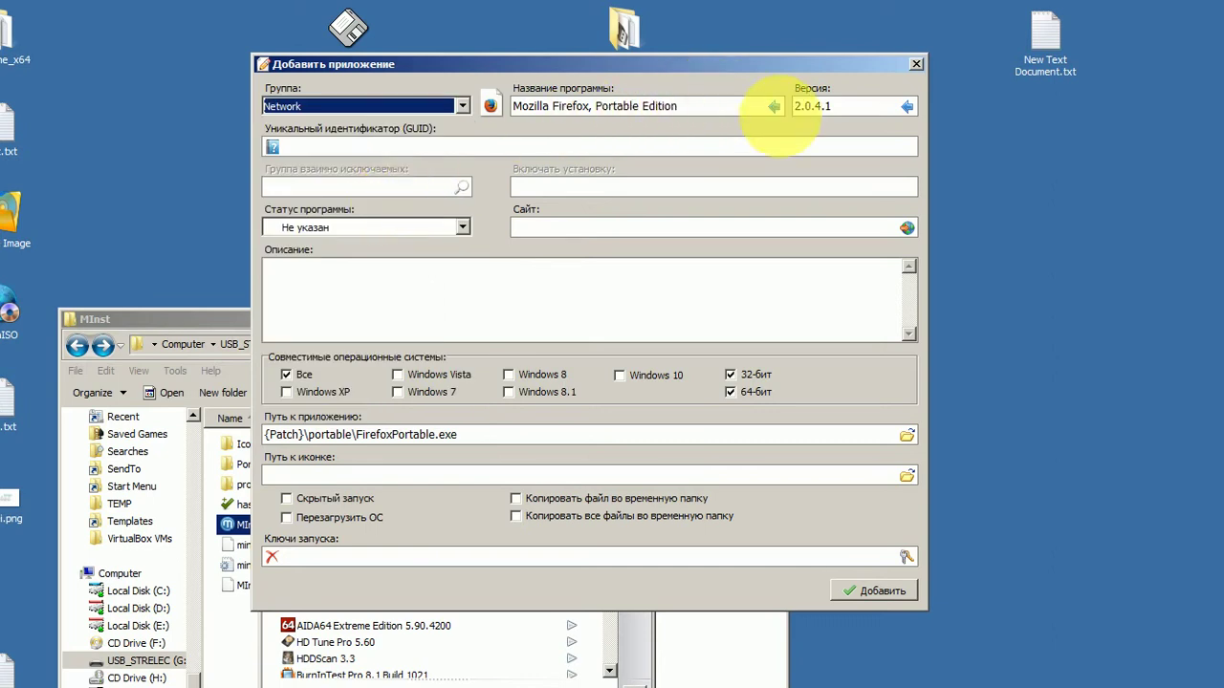
{"action": "left_click", "coordinate": [775, 109]}
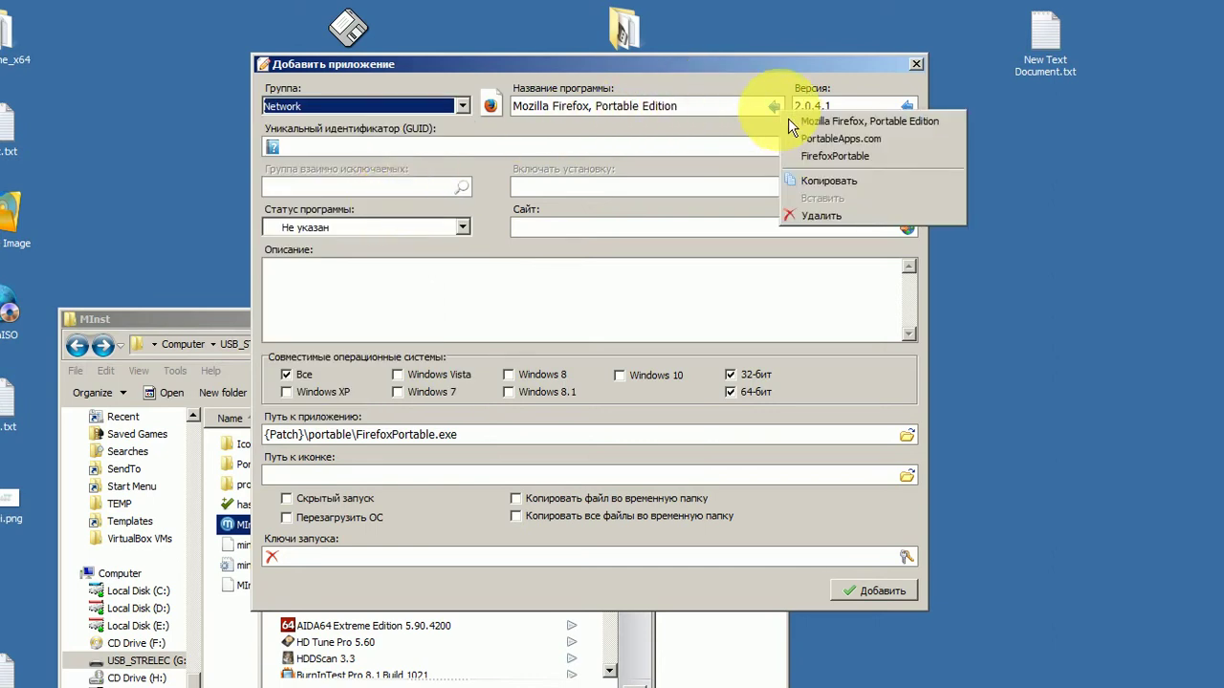
{"action": "left_click", "coordinate": [828, 156]}
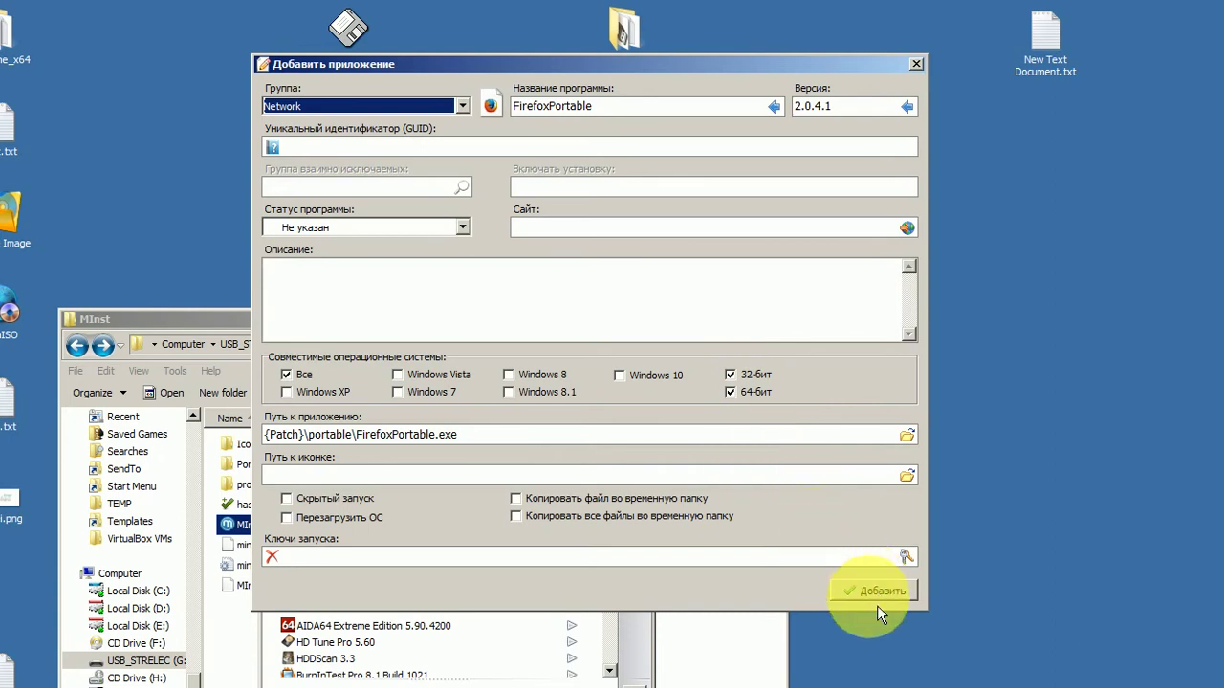
Step: Use icon 0 of FirefoxPortable.exe from the Portable folder as the entry's icon and add the application to the profile
{"action": "left_click", "coordinate": [908, 476]}
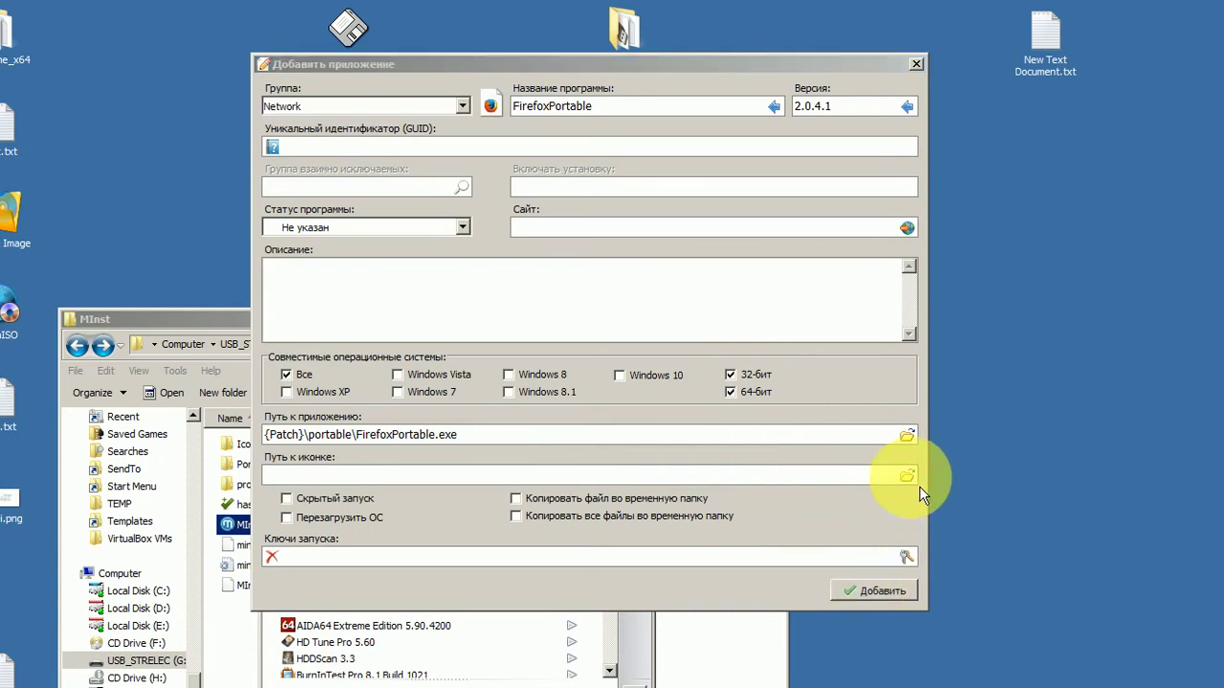
{"action": "left_click", "coordinate": [540, 148]}
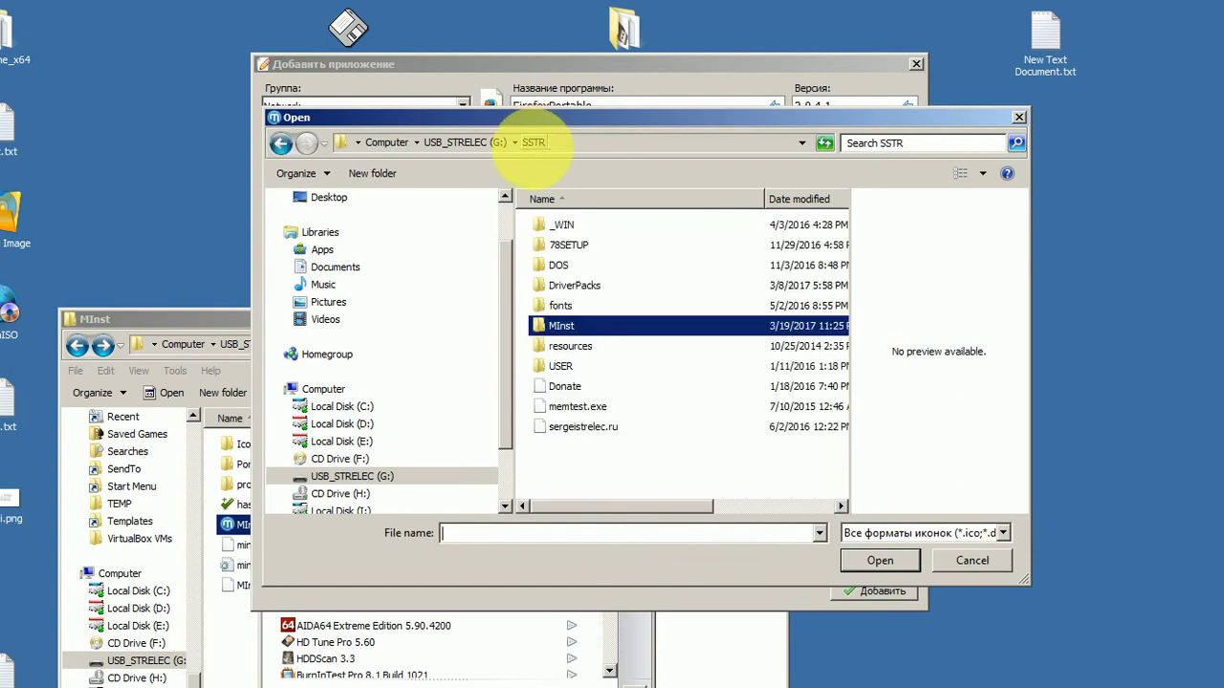
{"action": "double_click", "coordinate": [564, 325]}
{"action": "left_click", "coordinate": [574, 246]}
{"action": "double_click", "coordinate": [576, 251]}
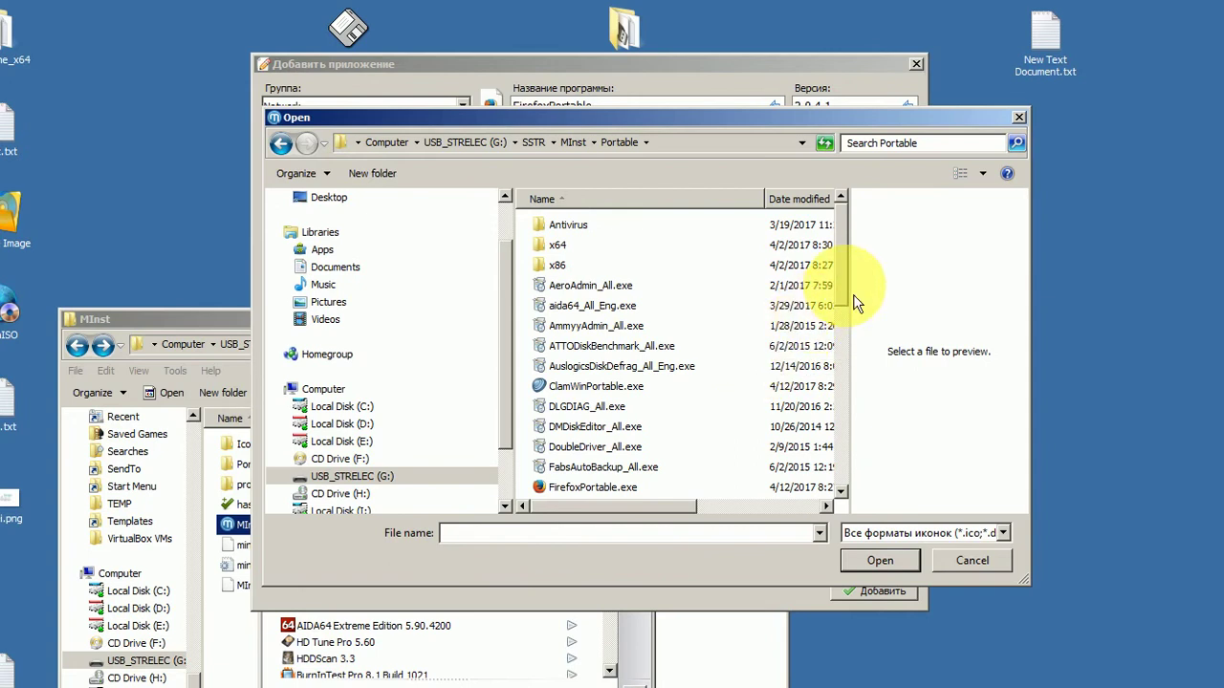
{"action": "left_click", "coordinate": [879, 561]}
{"action": "left_click", "coordinate": [168, 153]}
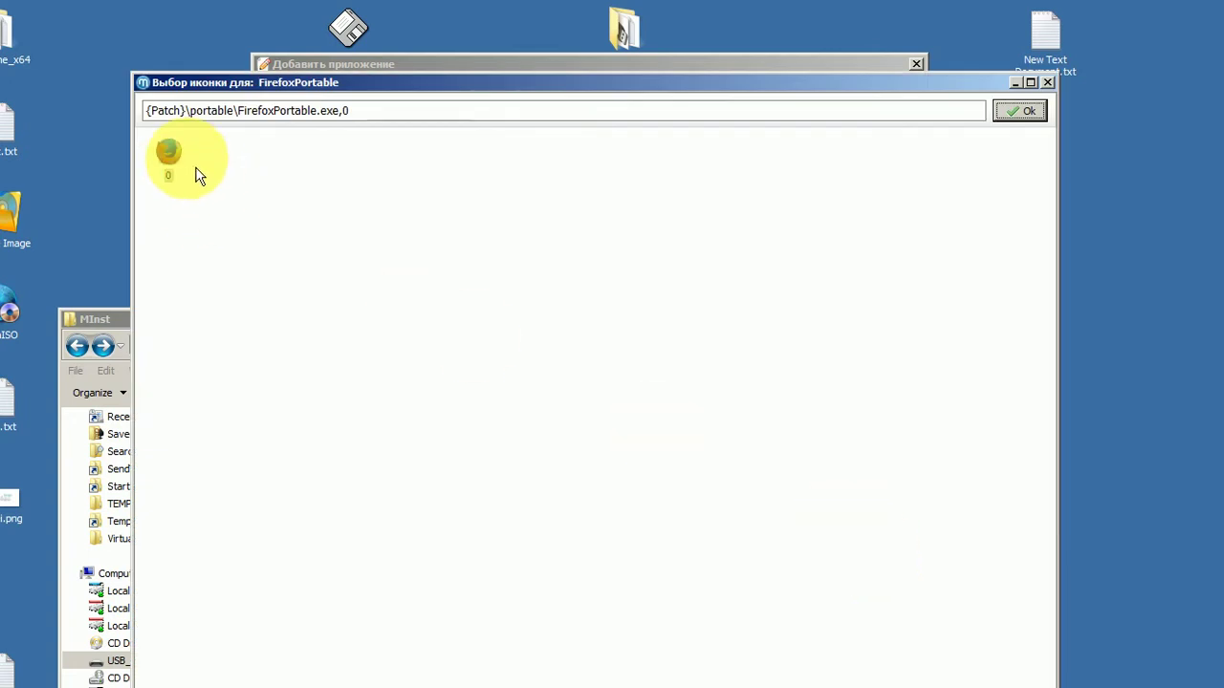
{"action": "left_click", "coordinate": [1017, 112]}
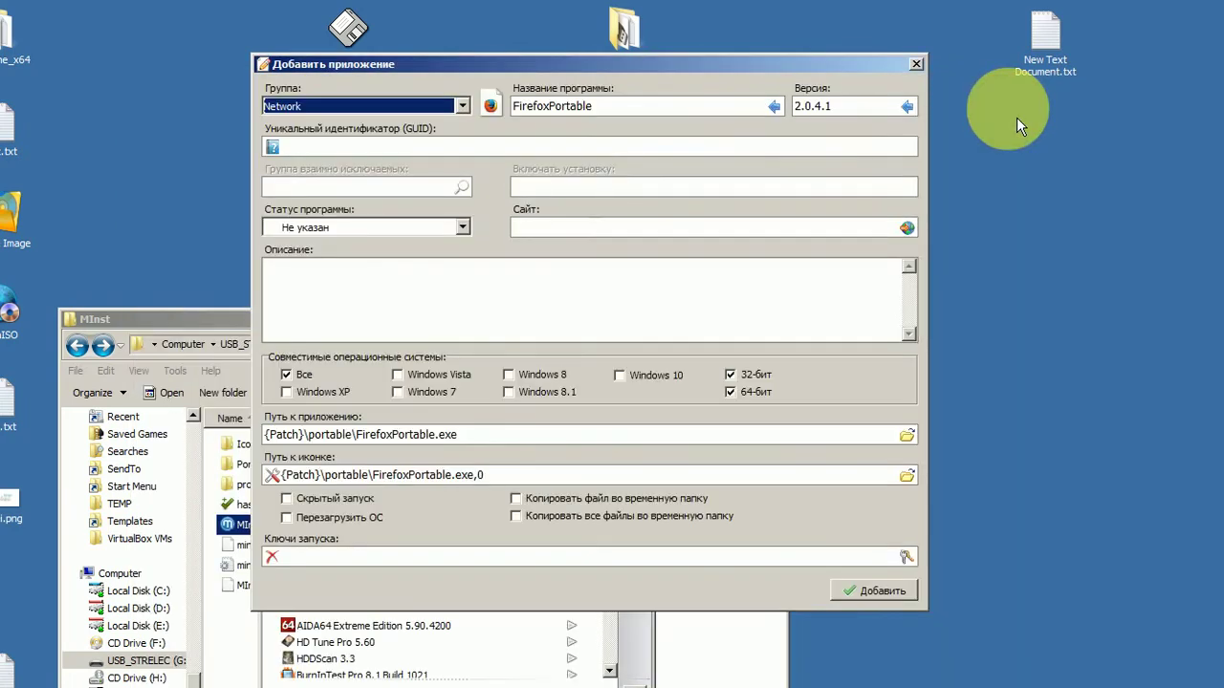
{"action": "left_click", "coordinate": [904, 599]}
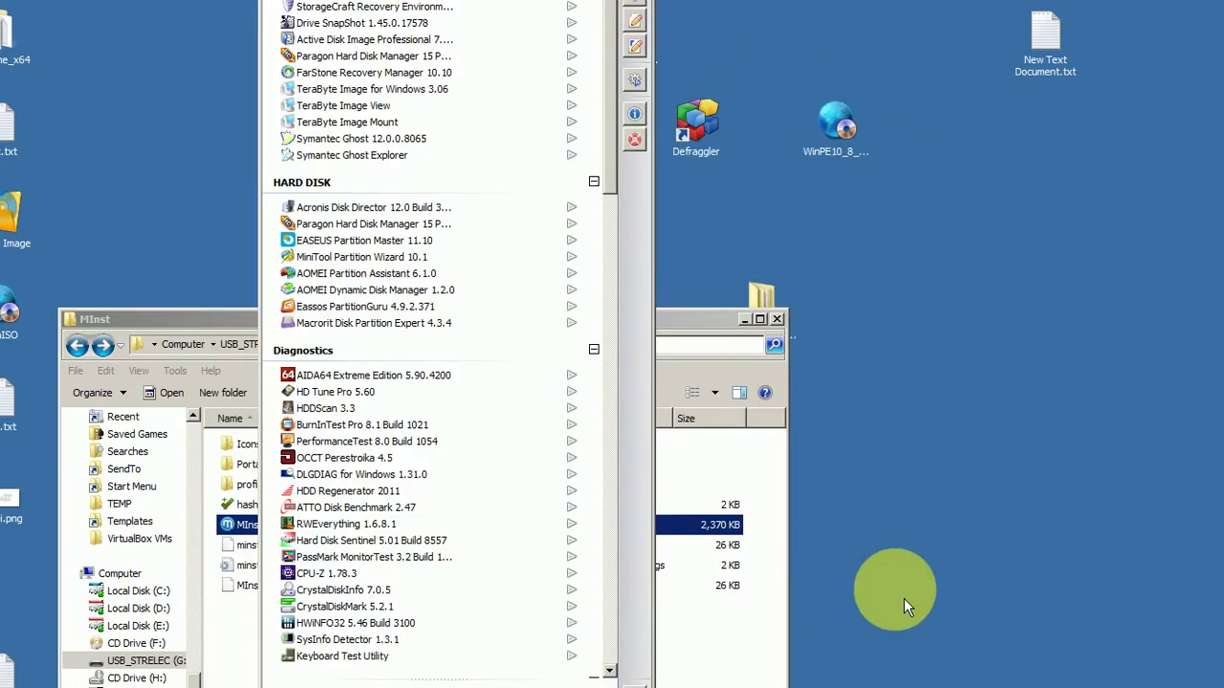
Step: Save the "Run programs from USB Win8 (native x86)" profile and load the "Run programs from USB Win10 (x64)" profile
{"action": "left_click_drag", "start_coordinate": [582, 2], "coordinate": [581, 142]}
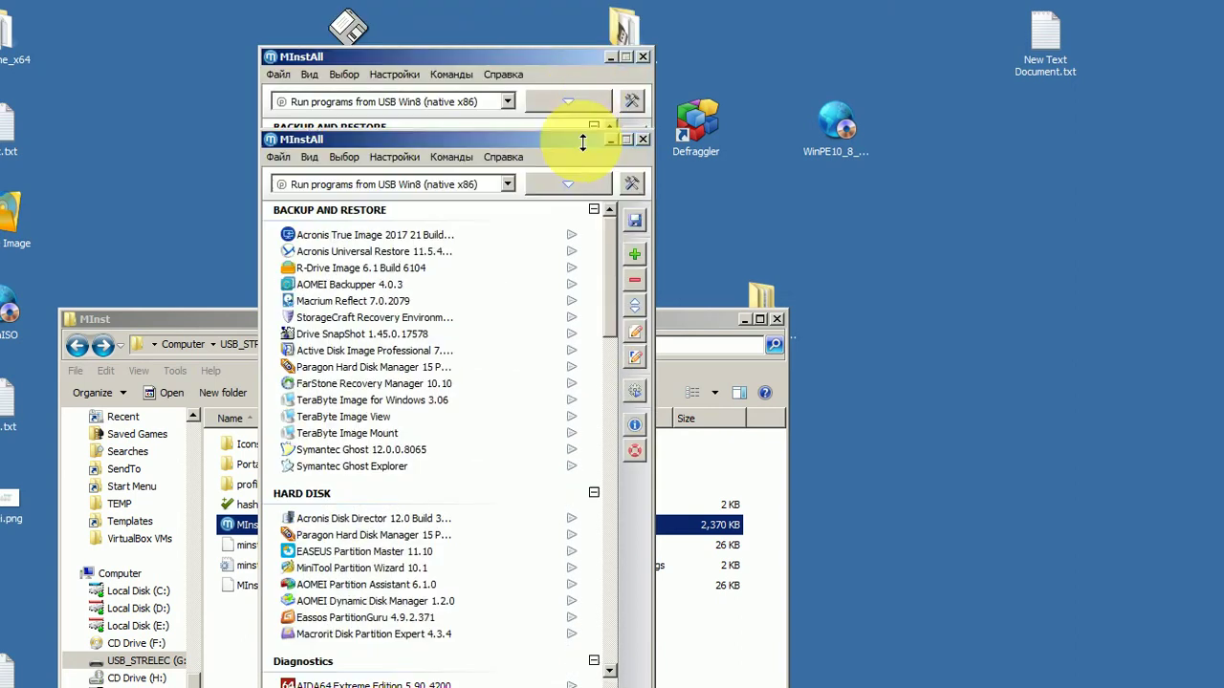
{"action": "left_click", "coordinate": [645, 234]}
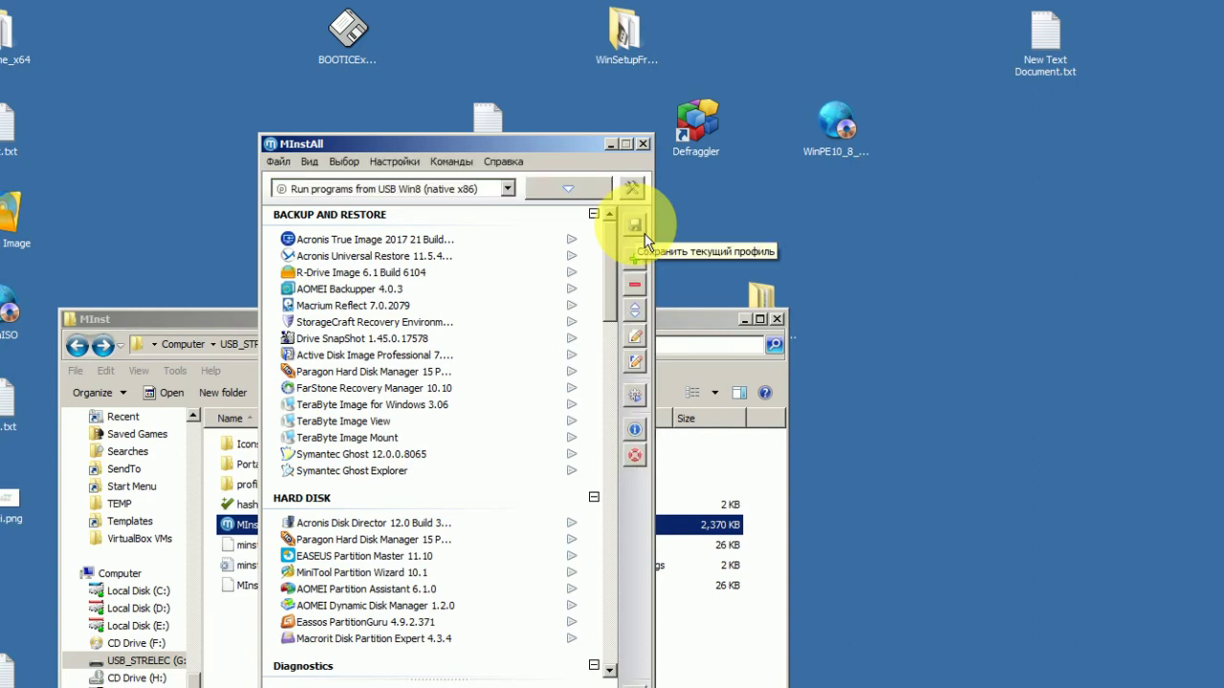
{"action": "left_click", "coordinate": [508, 188]}
{"action": "left_click", "coordinate": [492, 243]}
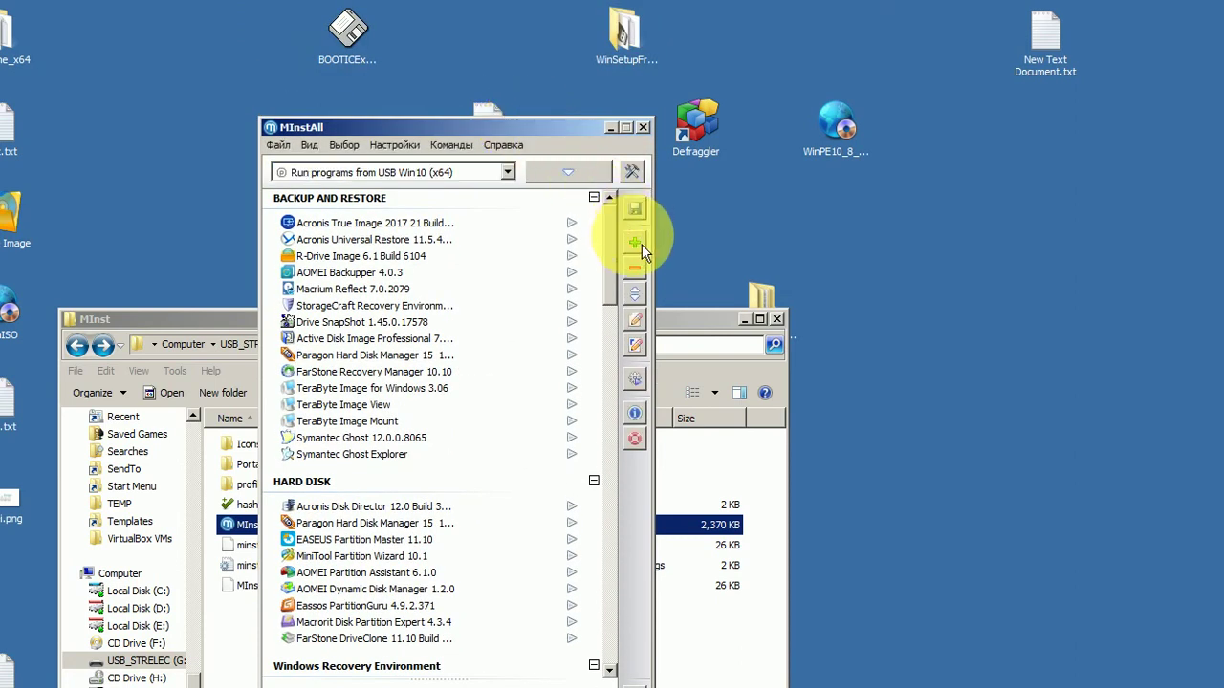
Step: In the Win10 (x64) profile, start an application entry for ClamWinPortable.exe with group Antivirus and program name ClamWinPortable
{"action": "left_click", "coordinate": [642, 251]}
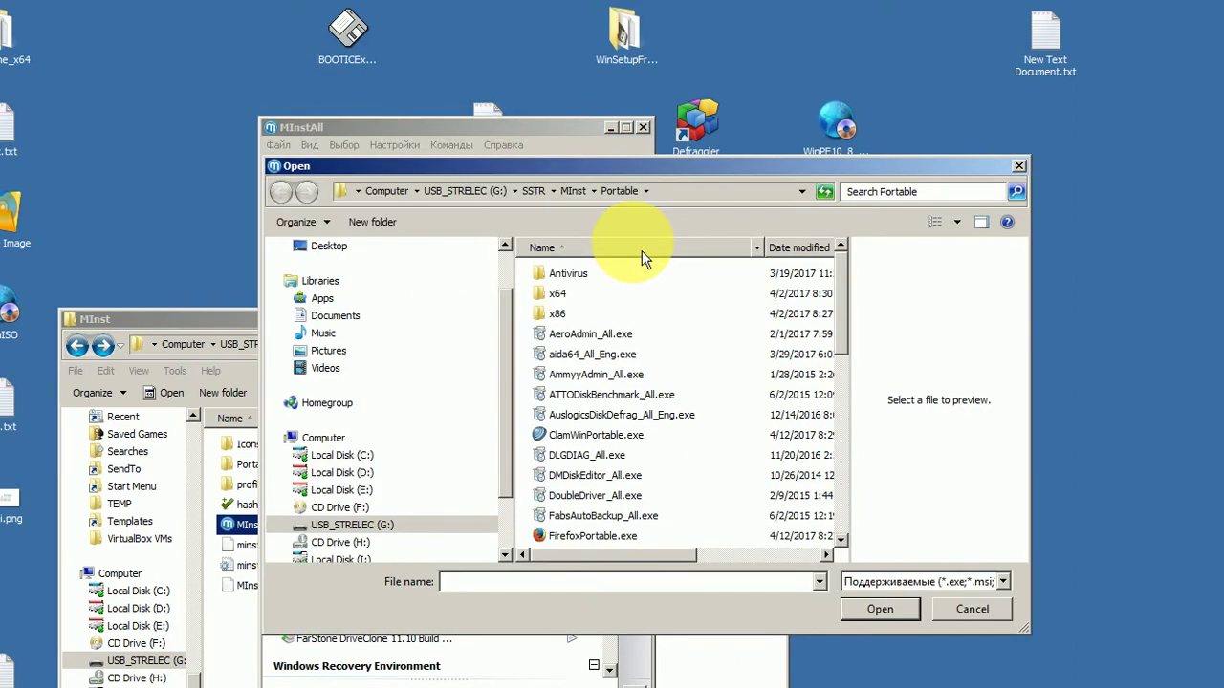
{"action": "double_click", "coordinate": [620, 437]}
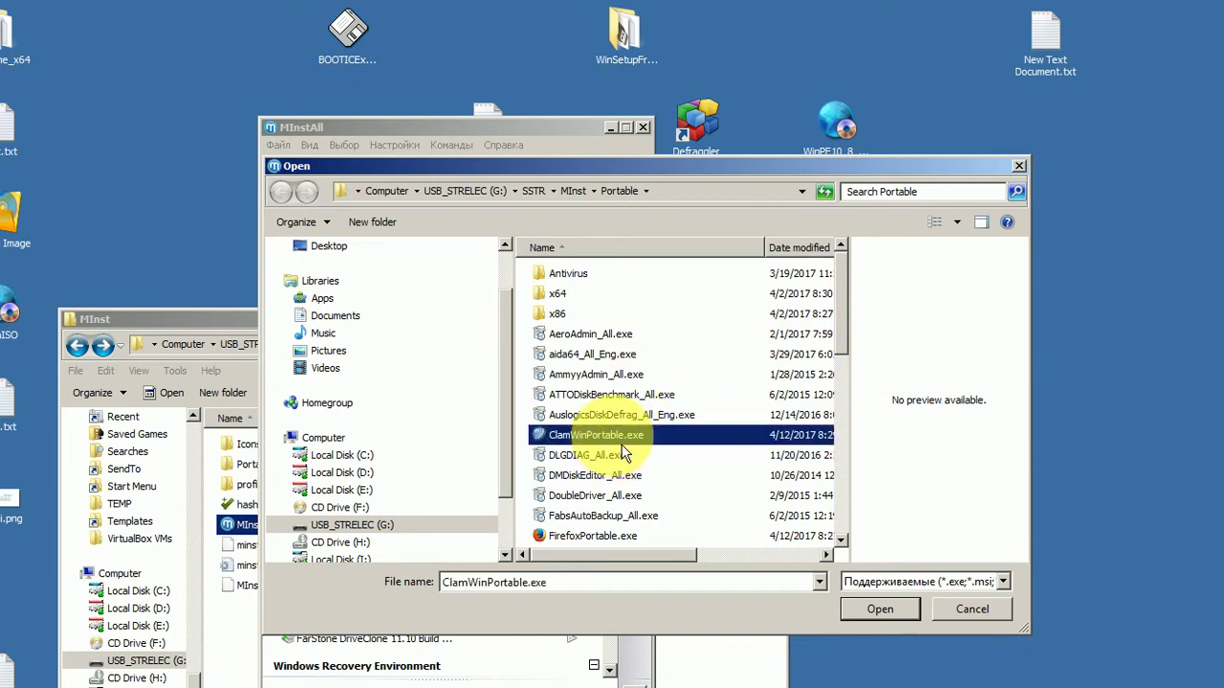
{"action": "left_click", "coordinate": [469, 108]}
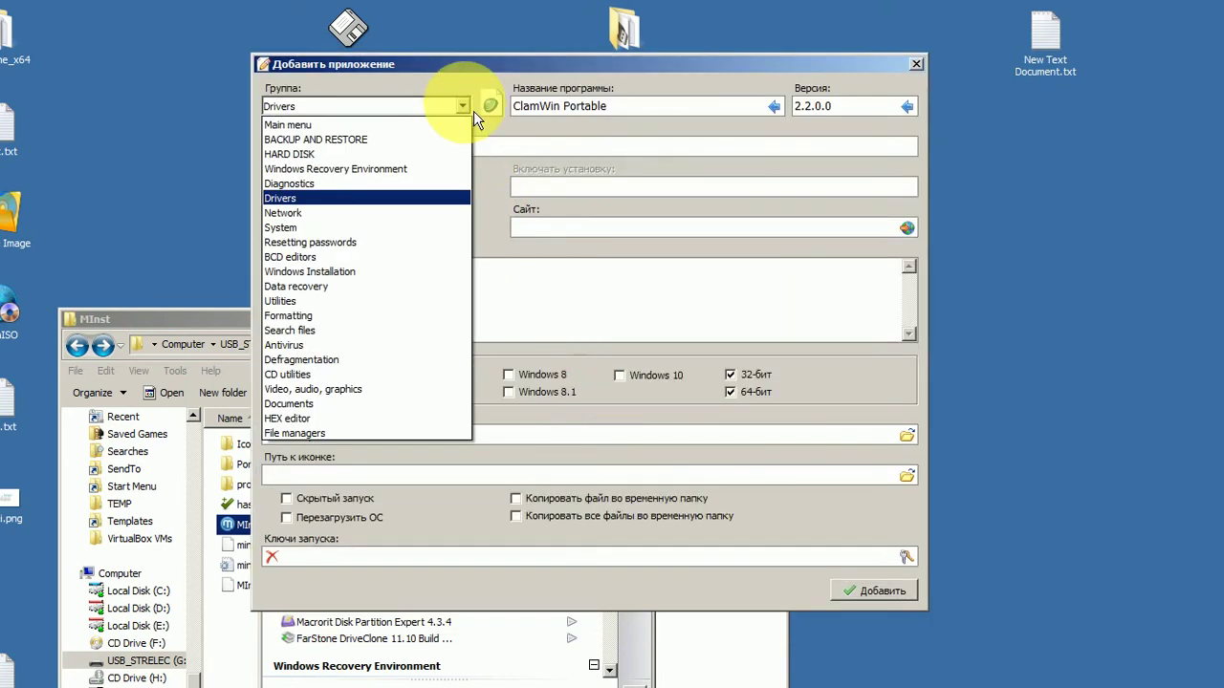
{"action": "left_click", "coordinate": [467, 345]}
{"action": "left_click", "coordinate": [773, 106]}
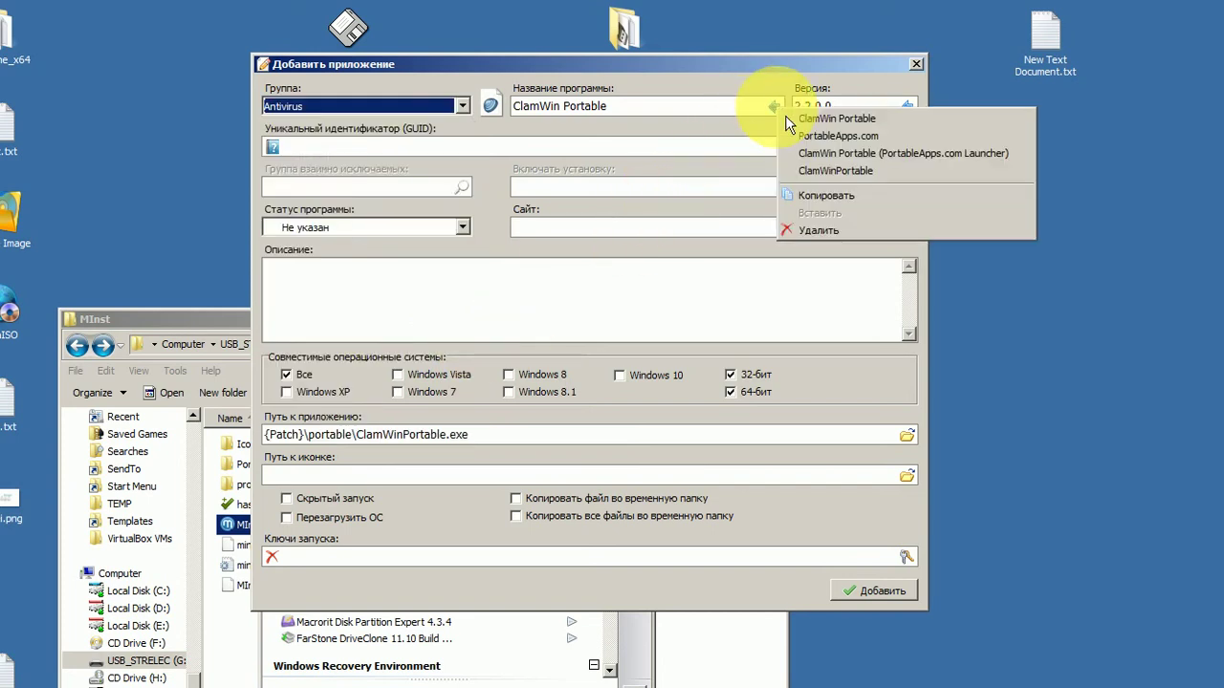
{"action": "left_click", "coordinate": [800, 170]}
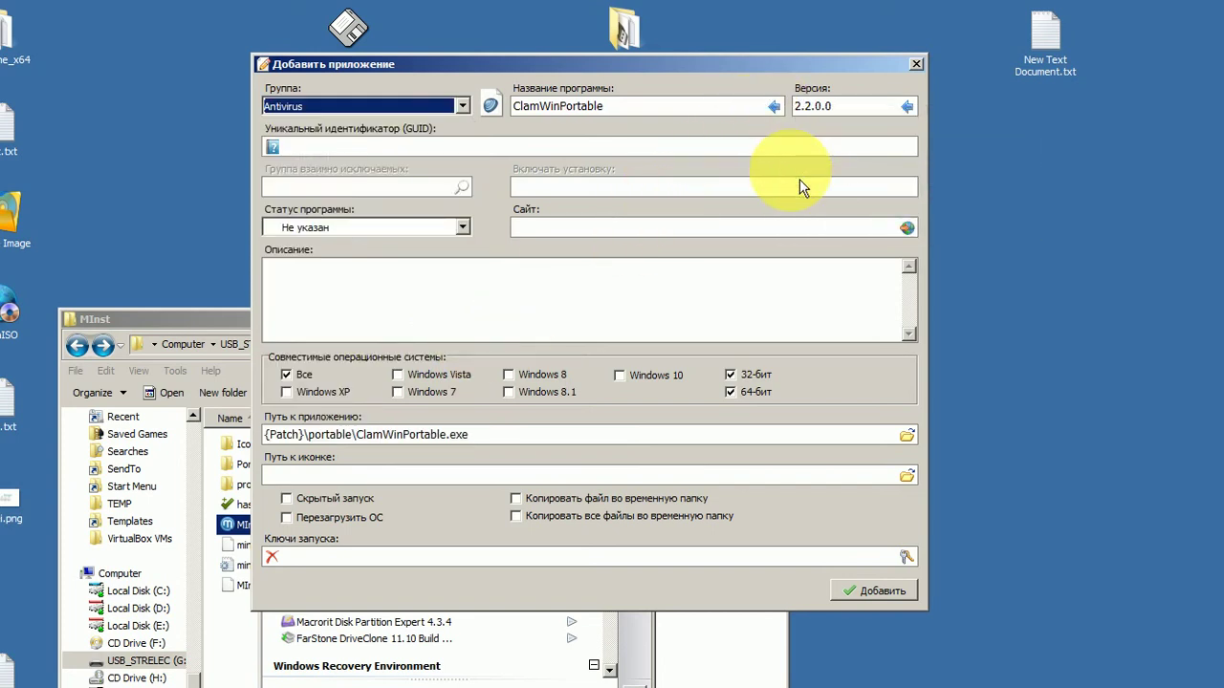
Step: Use icon 0 of ClamWinPortable.exe from the Portable folder as the entry's icon and add the application to the Win10 (x64) profile
{"action": "left_click", "coordinate": [907, 475]}
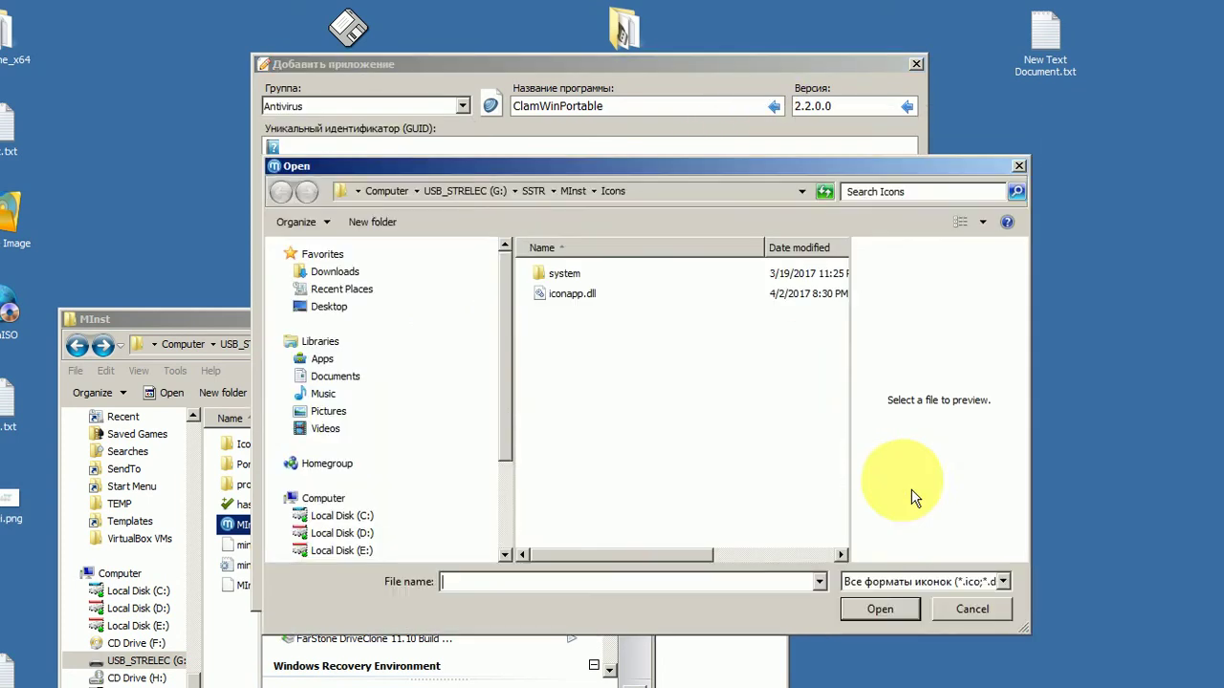
{"action": "left_click", "coordinate": [576, 192]}
{"action": "double_click", "coordinate": [562, 314]}
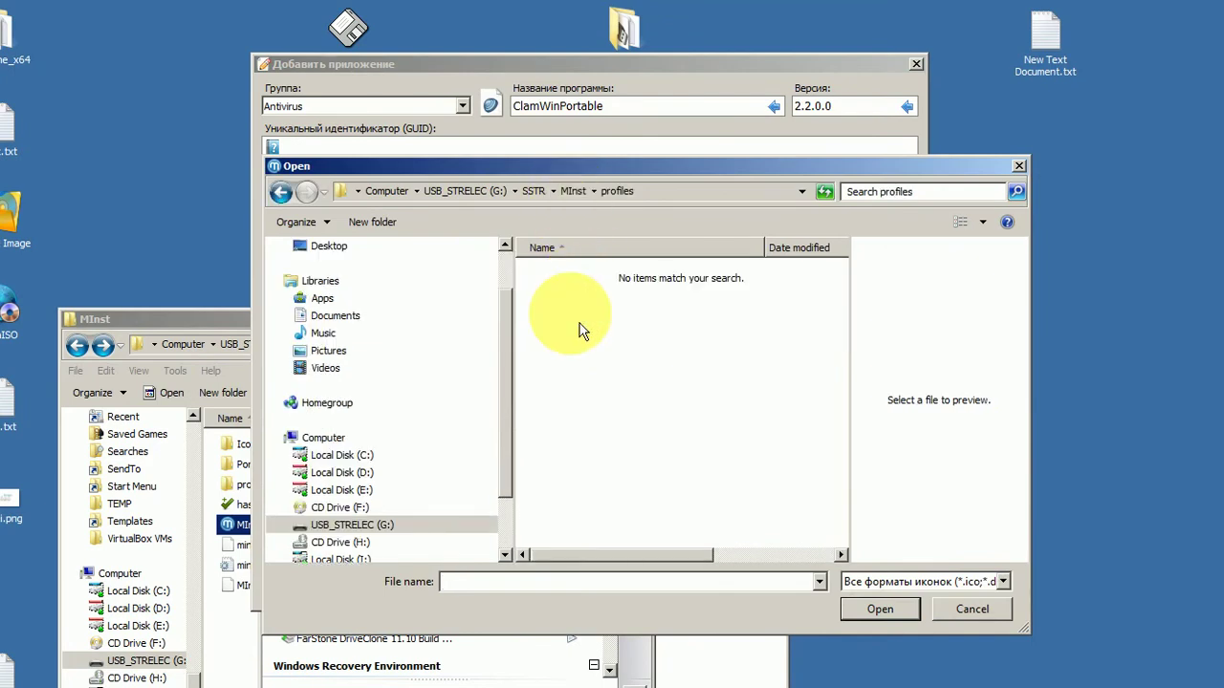
{"action": "left_click", "coordinate": [581, 196]}
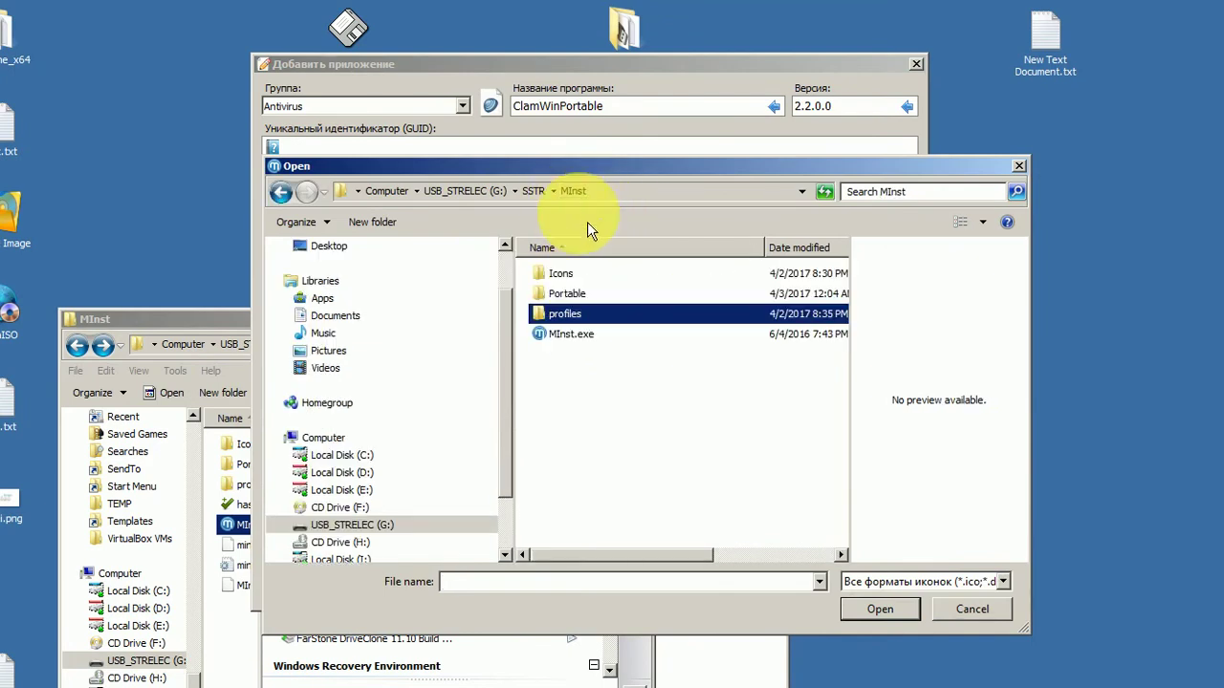
{"action": "double_click", "coordinate": [569, 294]}
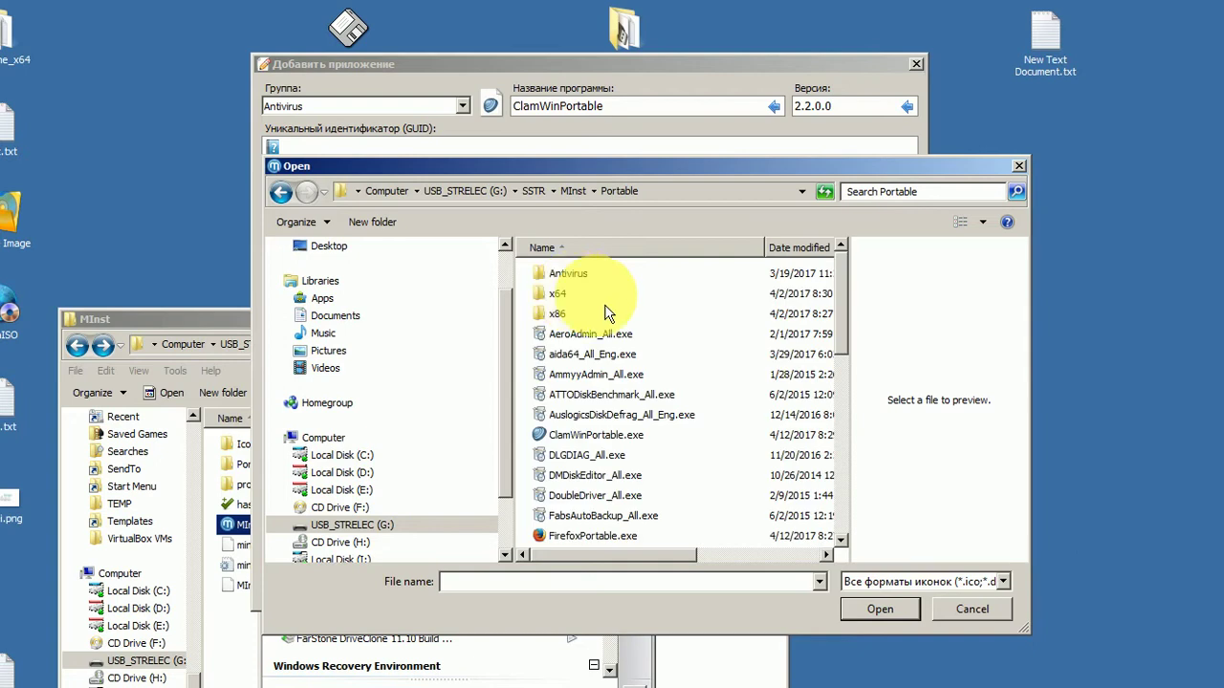
{"action": "double_click", "coordinate": [602, 436]}
{"action": "left_click", "coordinate": [184, 164]}
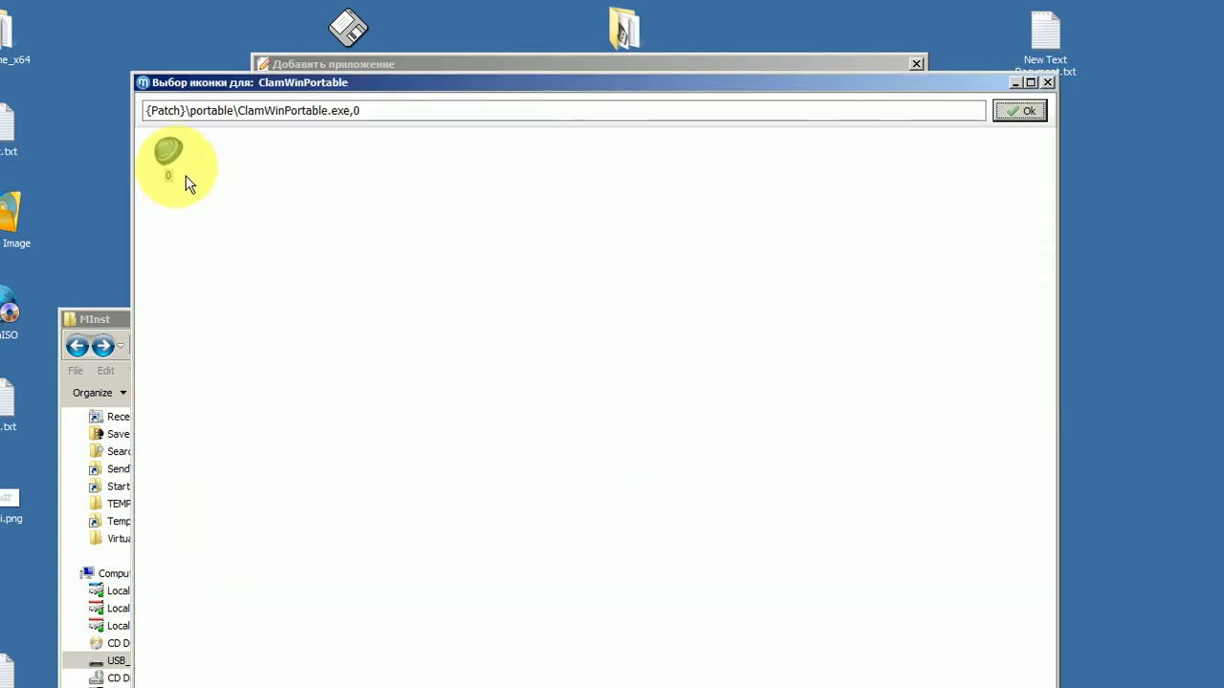
{"action": "left_click", "coordinate": [1021, 111]}
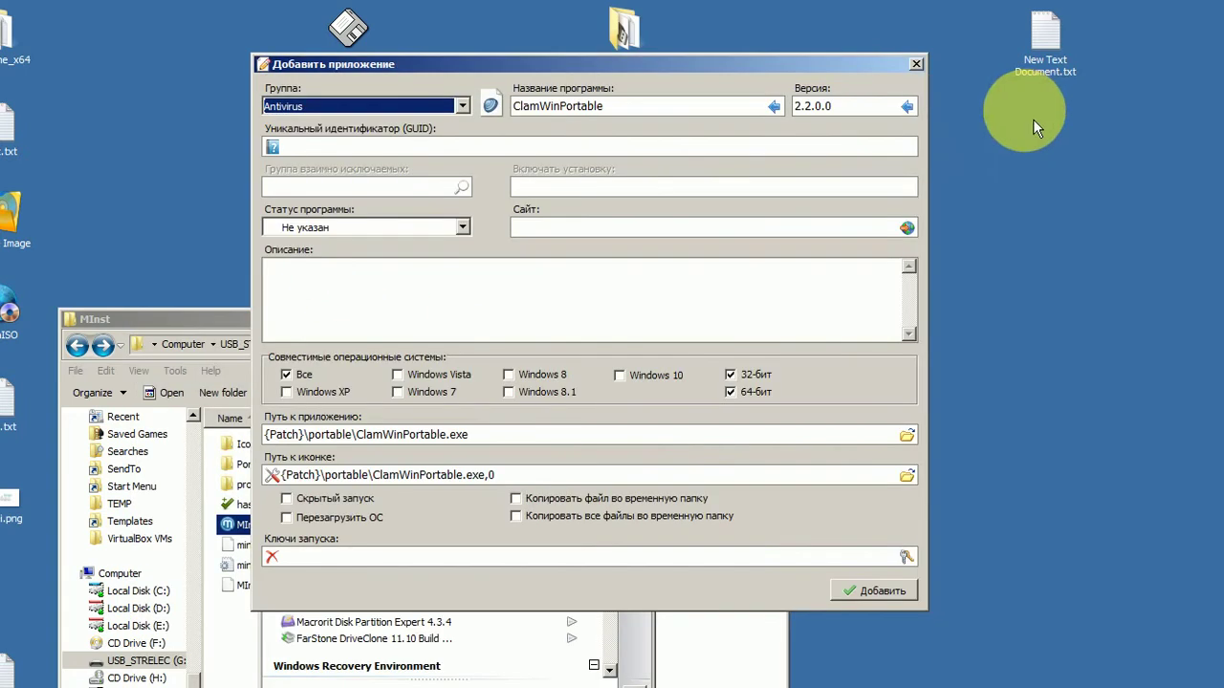
{"action": "left_click", "coordinate": [861, 591]}
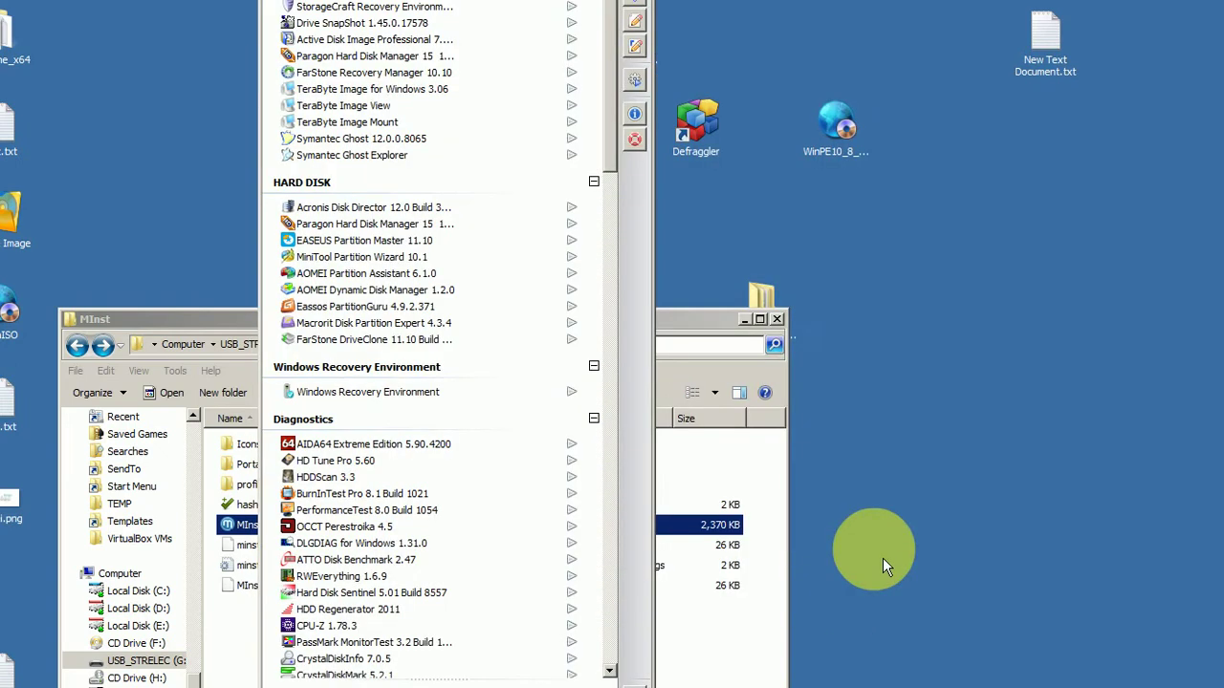
Step: In the Win10 (x64) profile, start an application entry for McAfeeStingerPortable.exe with program name McAfeeStingerPortable
{"action": "left_click_drag", "start_coordinate": [506, 0], "coordinate": [555, 115]}
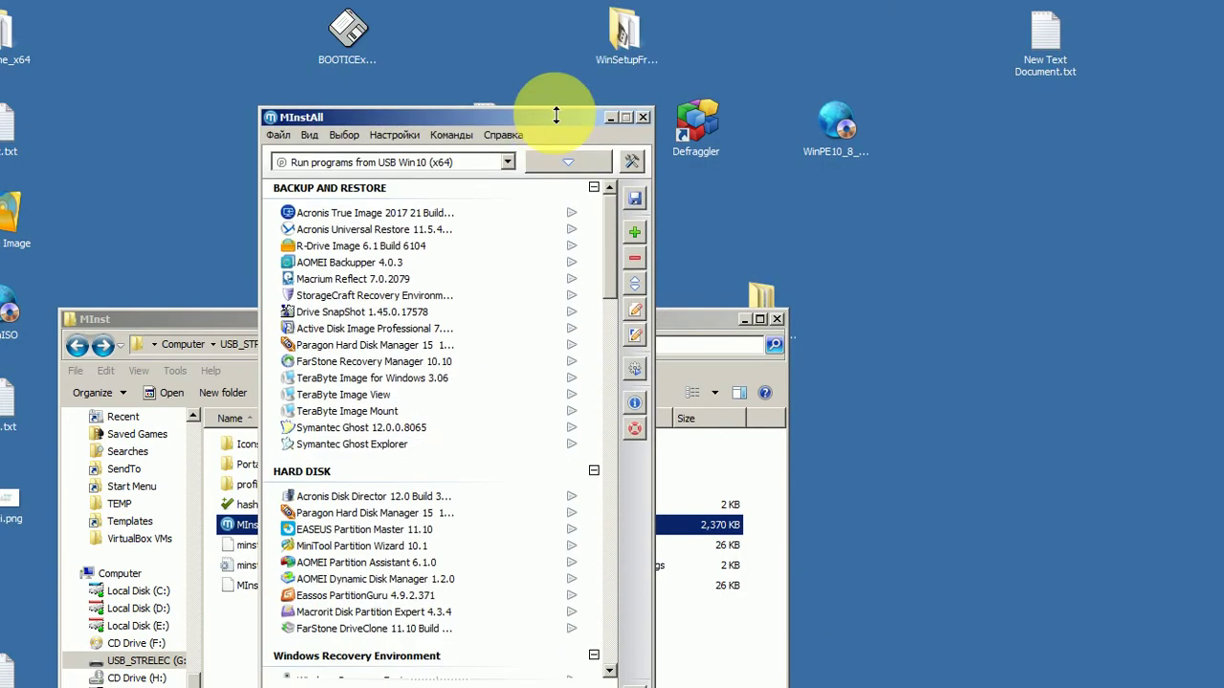
{"action": "left_click", "coordinate": [634, 231]}
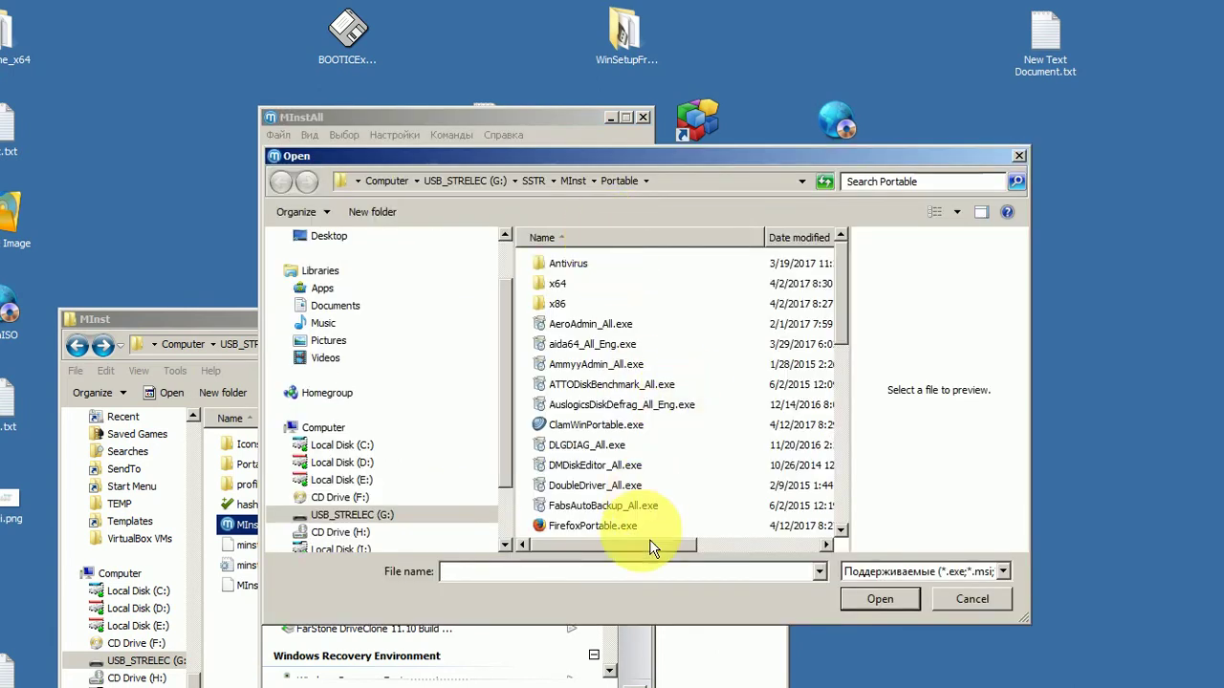
{"action": "scroll", "coordinate": [849, 476], "scroll_direction": "down", "scroll_amount": 5}
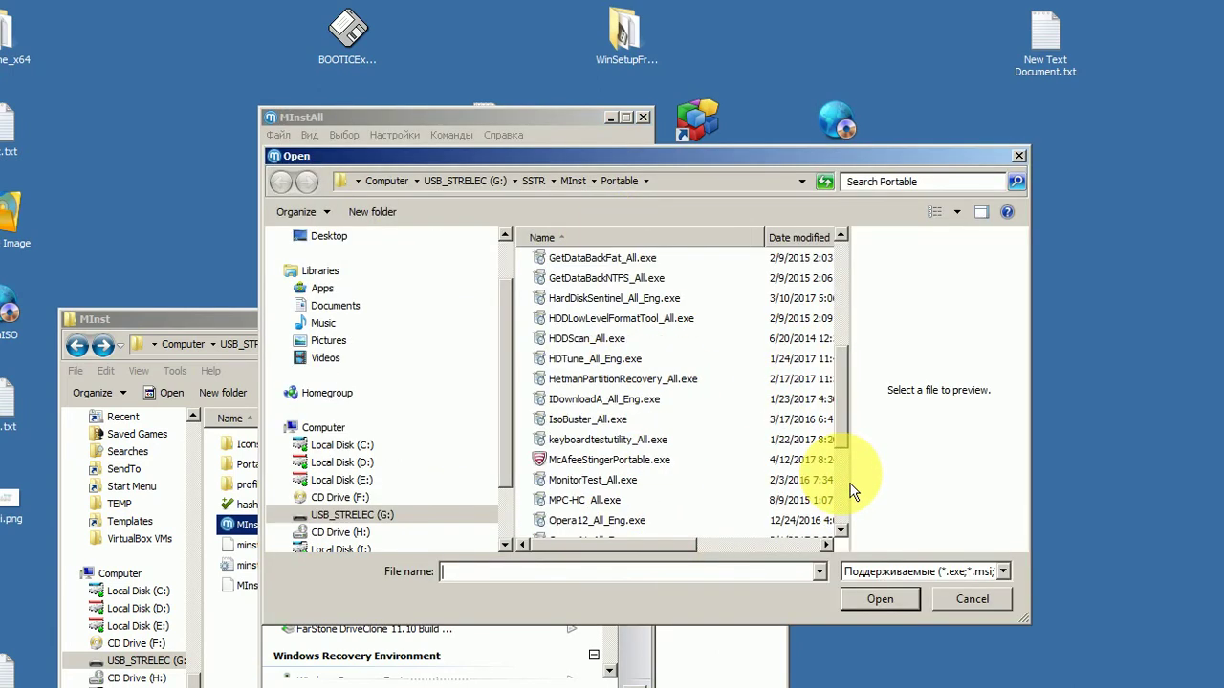
{"action": "left_click", "coordinate": [654, 461]}
{"action": "left_click", "coordinate": [872, 600]}
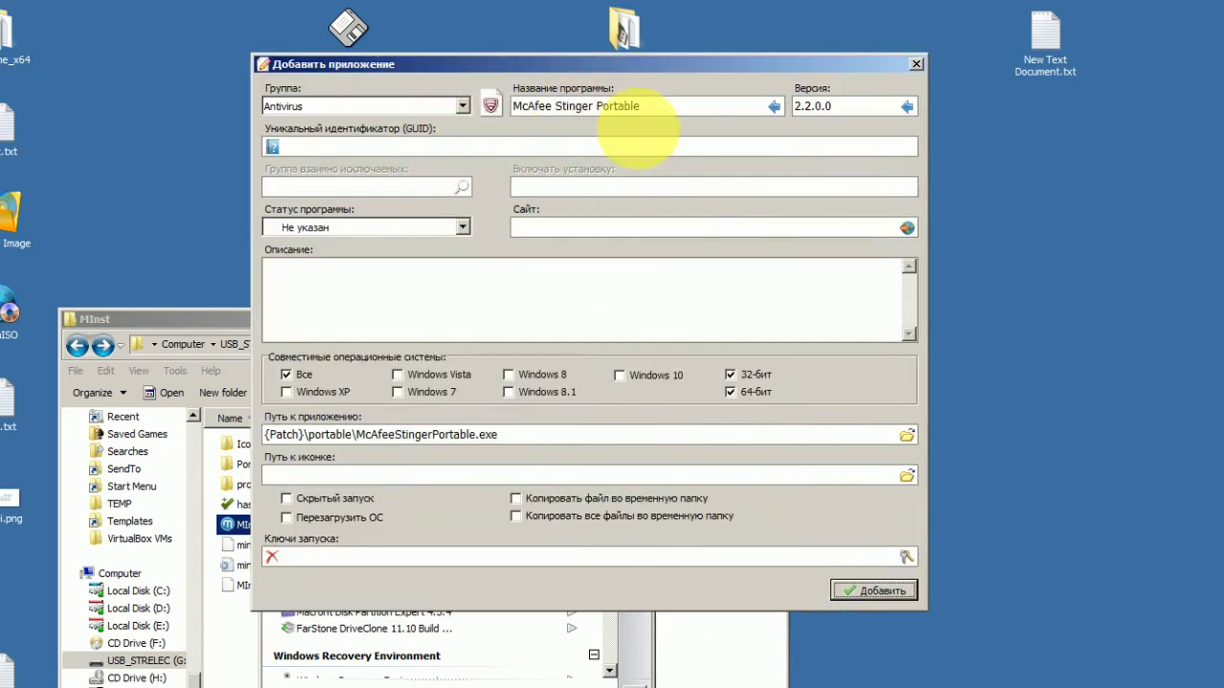
{"action": "left_click", "coordinate": [783, 109]}
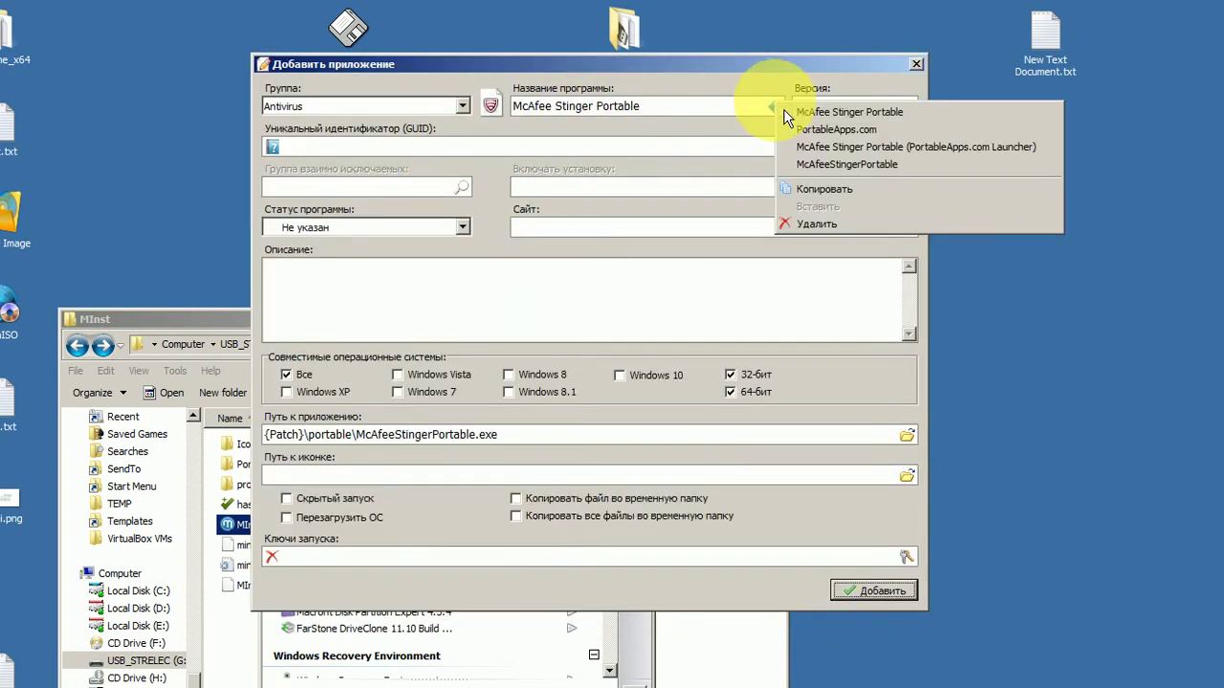
{"action": "left_click", "coordinate": [811, 163]}
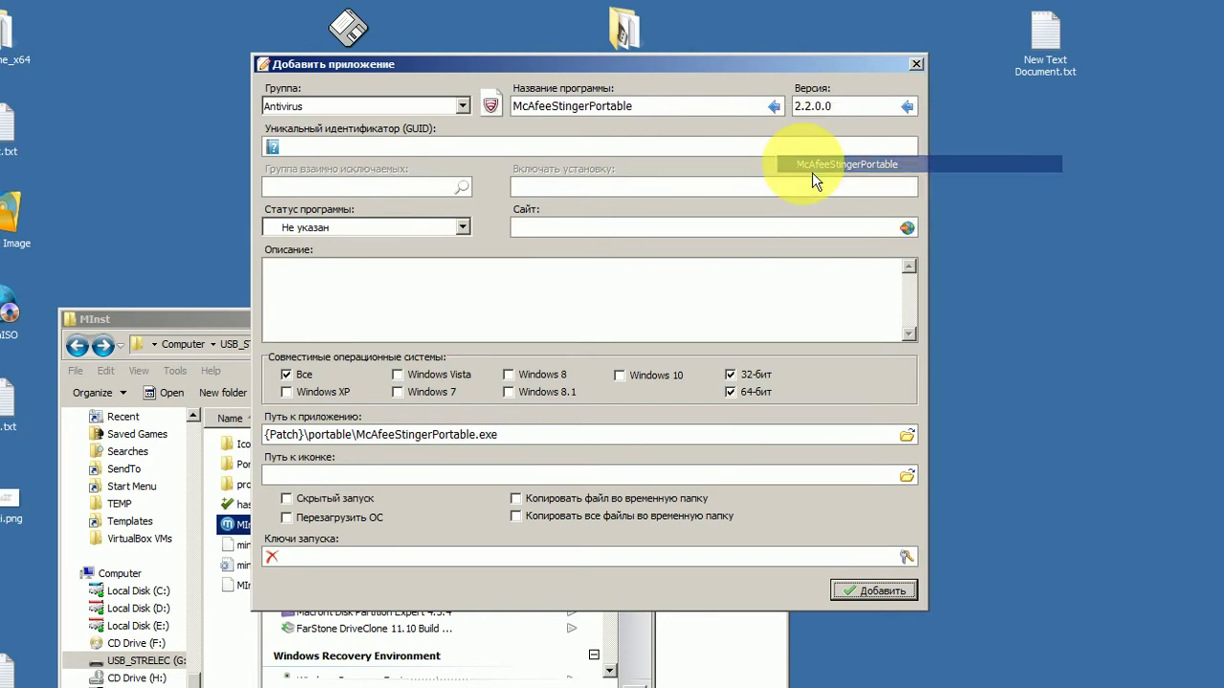
Step: Use icon 0 of McAfeeStingerPortable.exe from the Portable folder as the entry's icon and add the application to the Win10 (x64) profile
{"action": "left_click", "coordinate": [907, 476]}
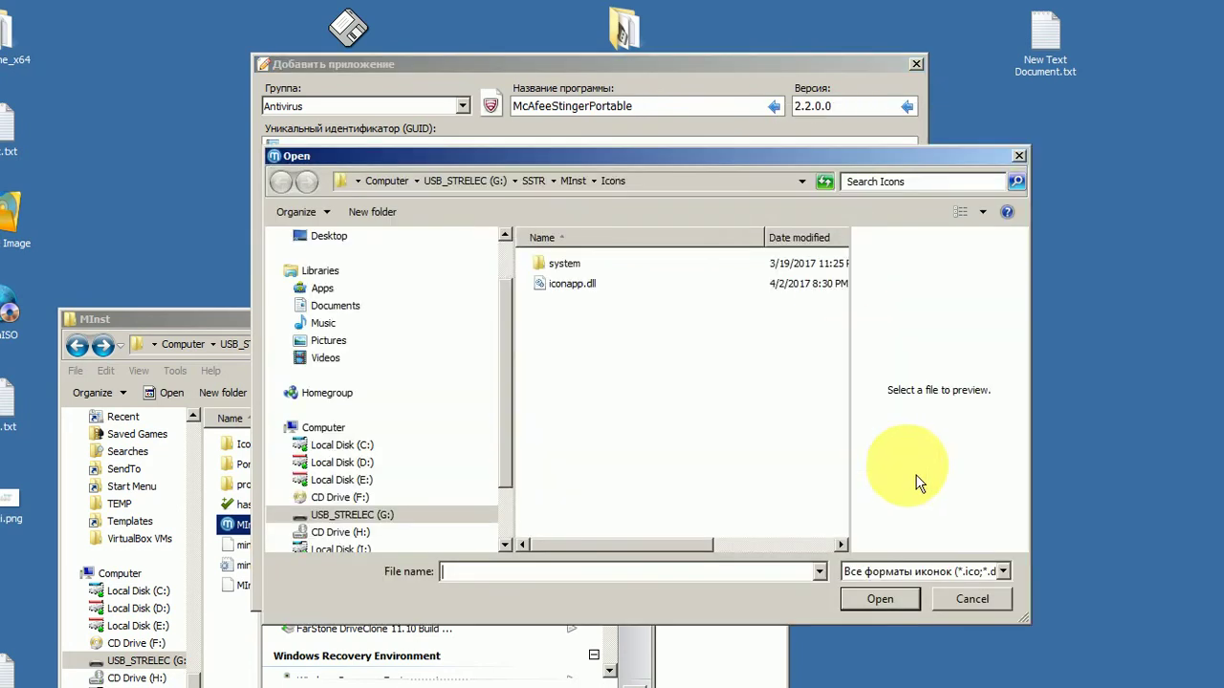
{"action": "left_click", "coordinate": [574, 180]}
{"action": "double_click", "coordinate": [565, 283]}
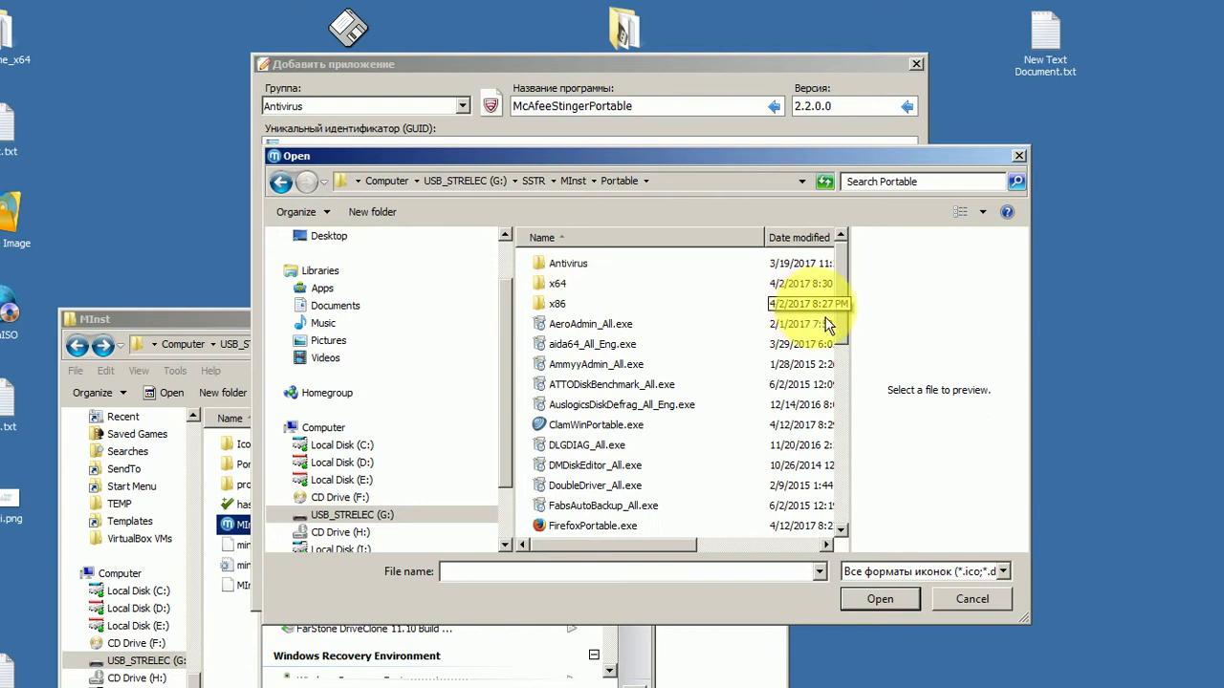
{"action": "scroll", "coordinate": [865, 478], "scroll_direction": "down", "scroll_amount": 8}
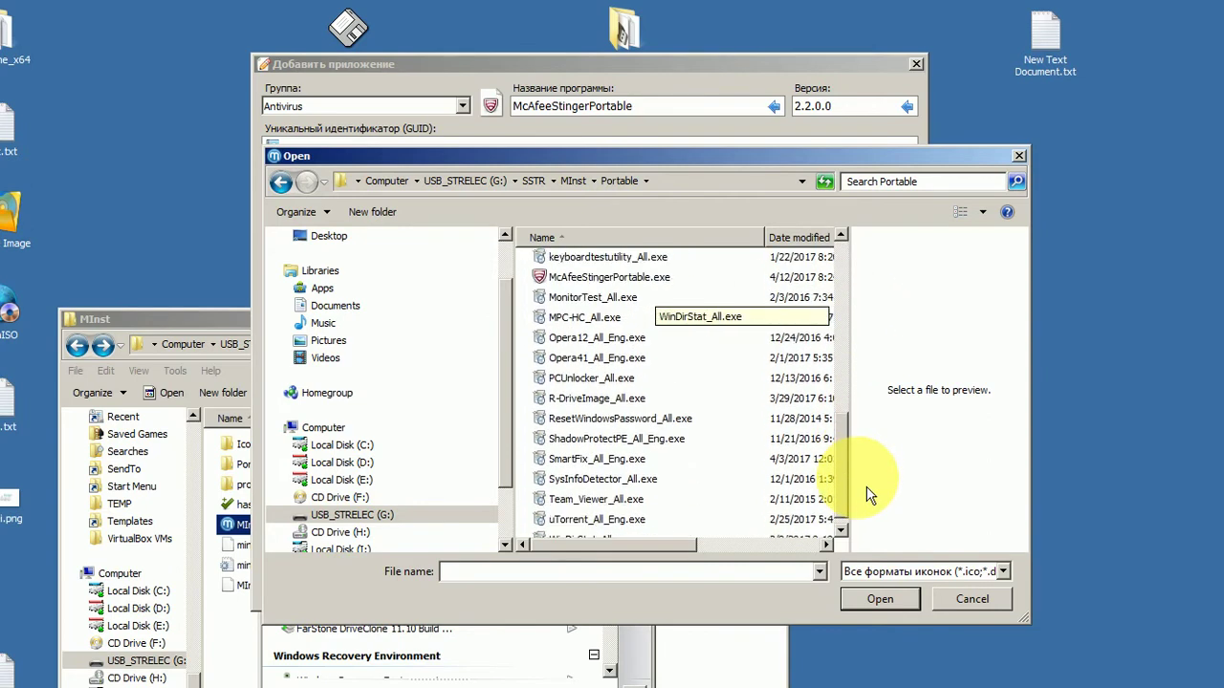
{"action": "double_click", "coordinate": [613, 282]}
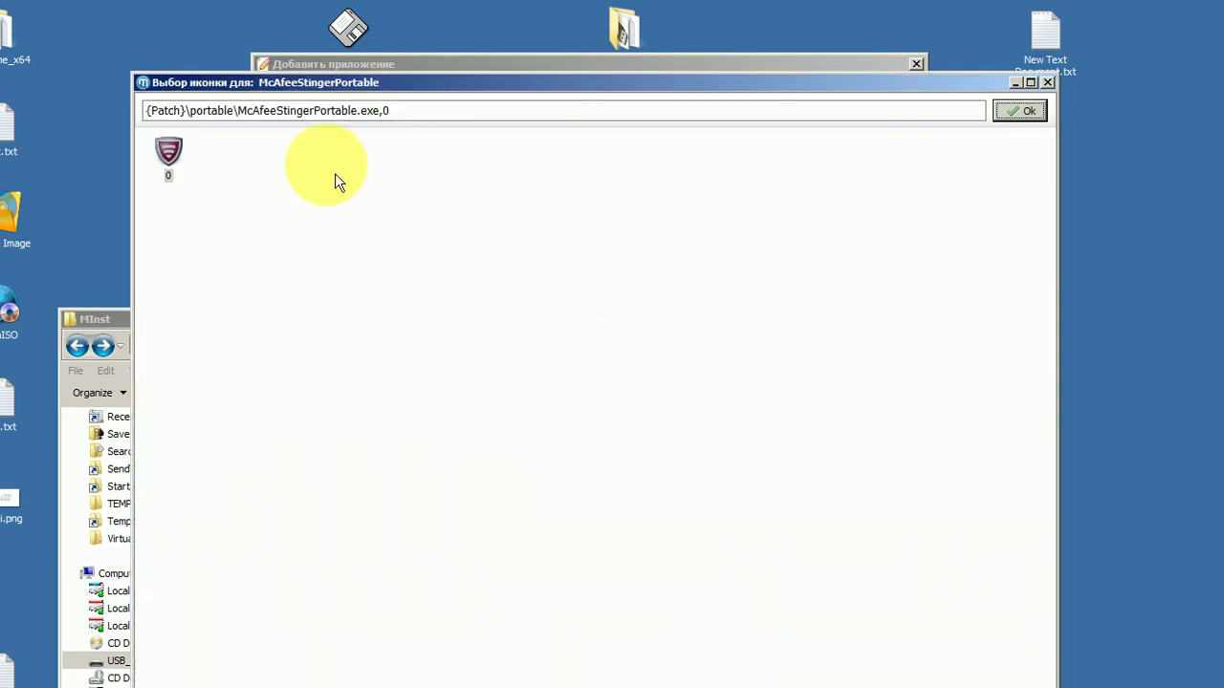
{"action": "left_click", "coordinate": [182, 158]}
{"action": "left_click", "coordinate": [1020, 111]}
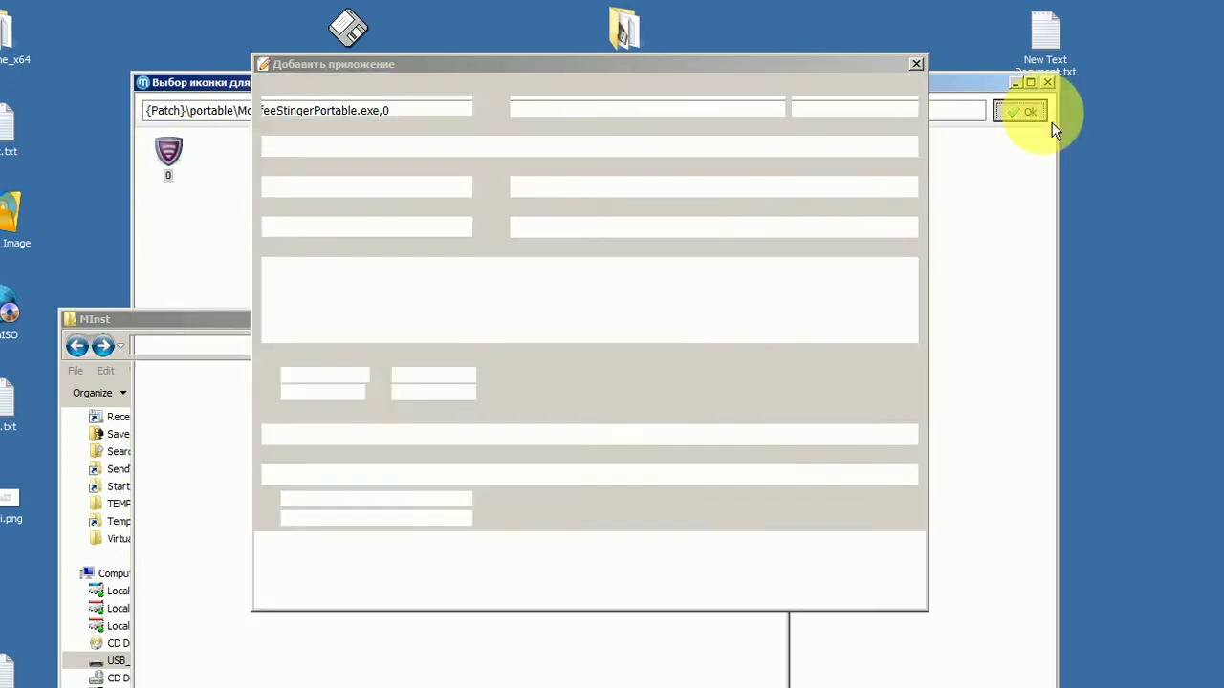
{"action": "left_click", "coordinate": [865, 593]}
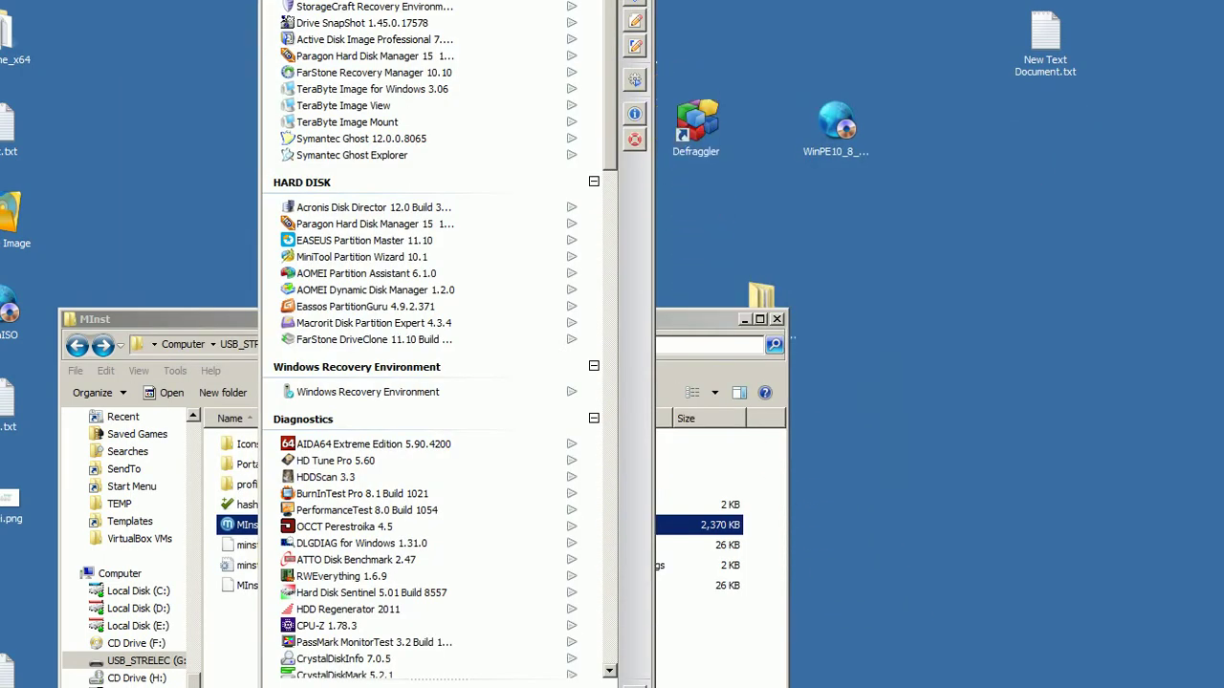
Step: In the Win10 (x64) profile, start an application entry for FirefoxPortable.exe with group Network and program name FirefoxPortable
{"action": "left_click", "coordinate": [633, 227]}
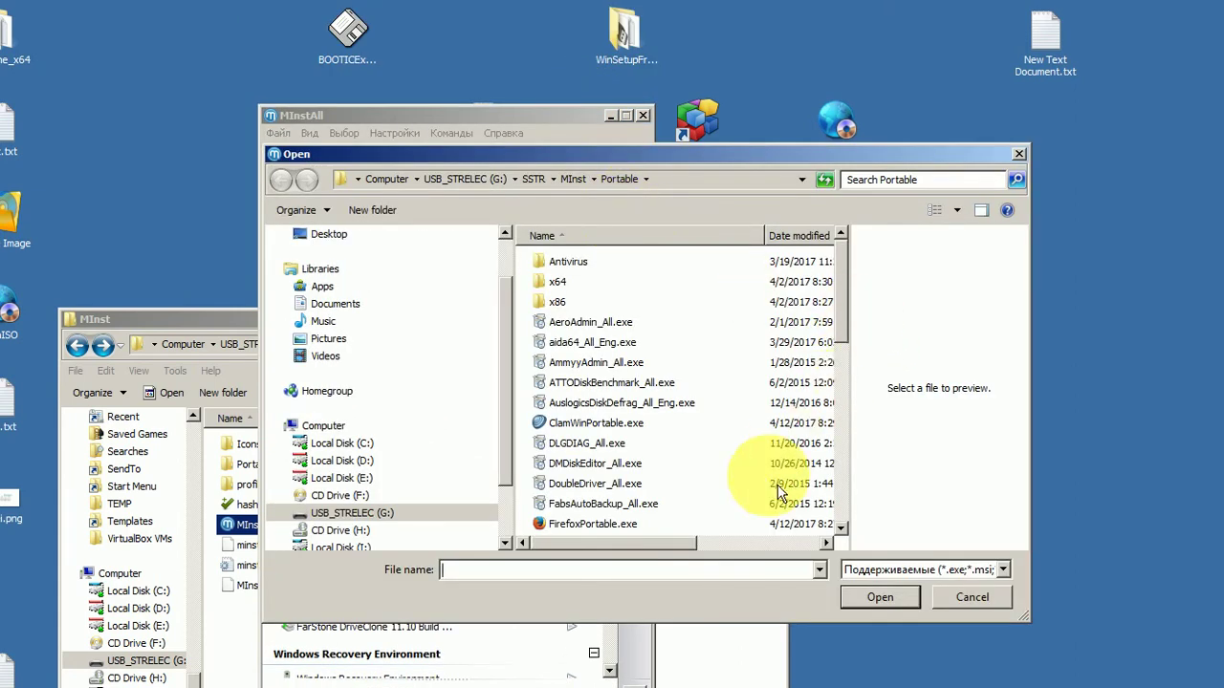
{"action": "left_click", "coordinate": [638, 524]}
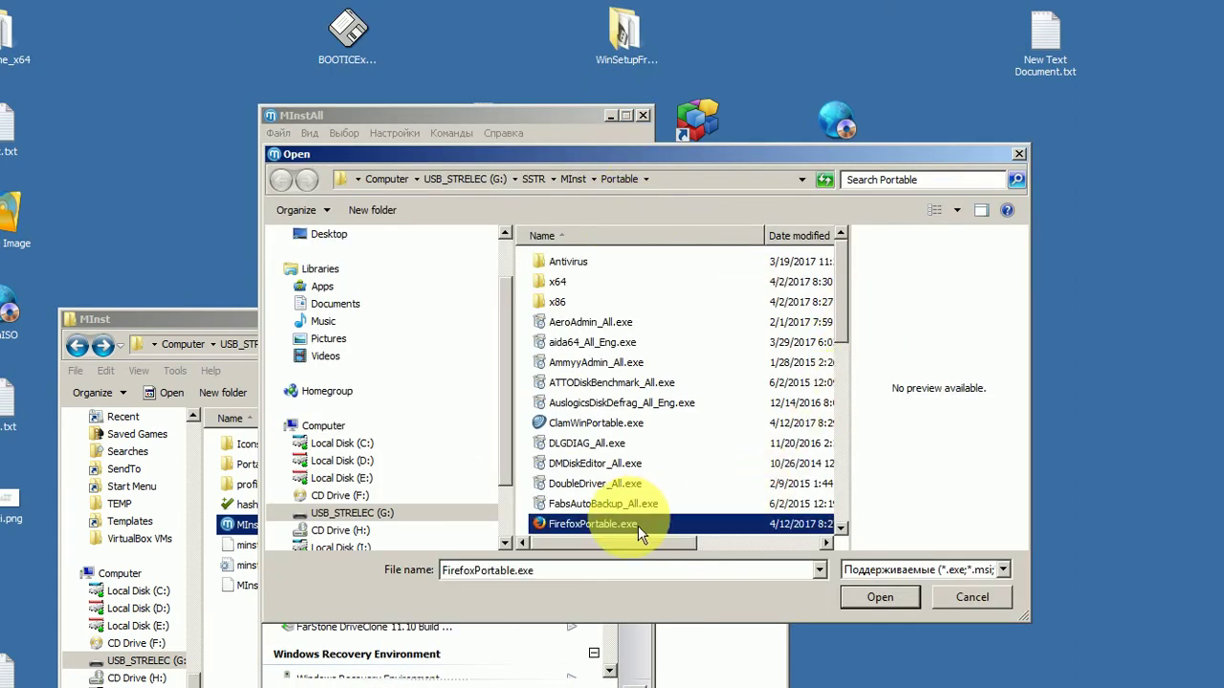
{"action": "left_click", "coordinate": [889, 617]}
{"action": "left_click", "coordinate": [462, 111]}
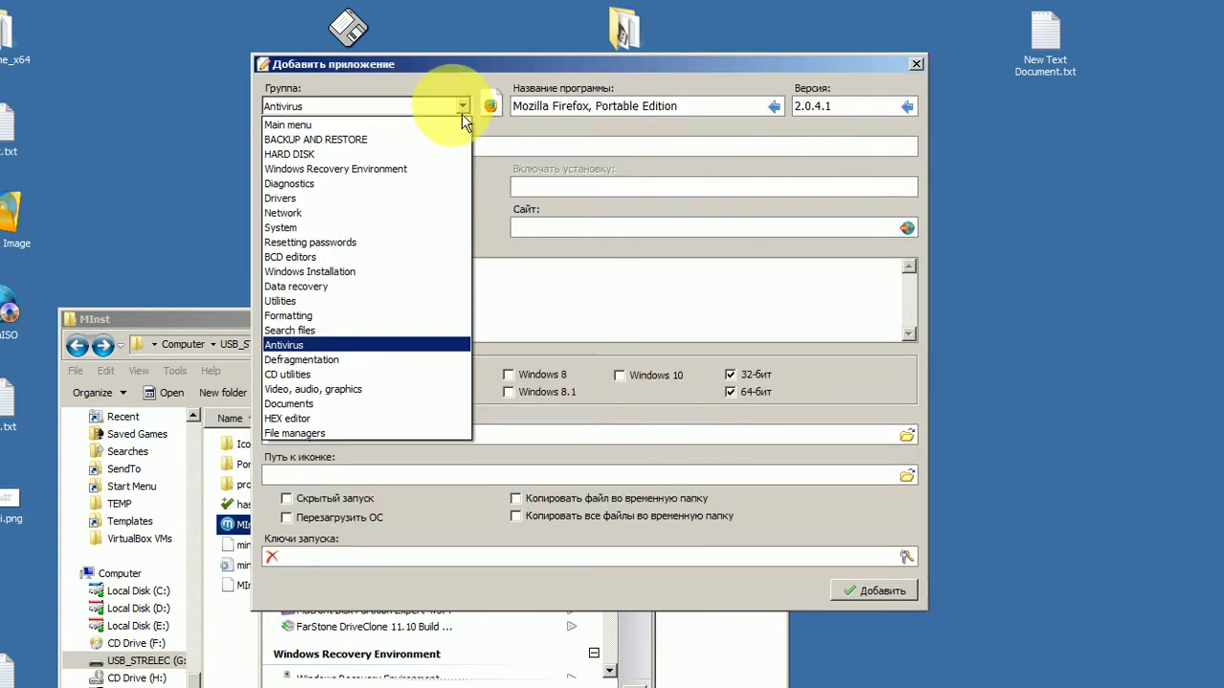
{"action": "left_click", "coordinate": [446, 215]}
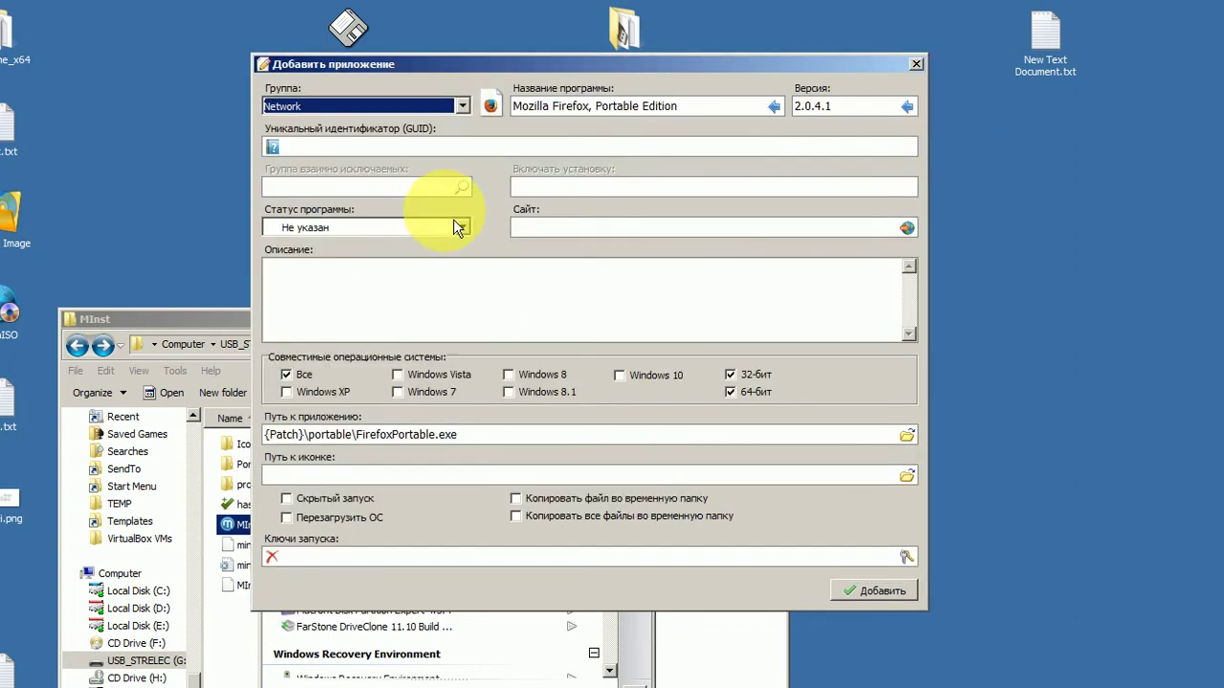
{"action": "left_click", "coordinate": [777, 112]}
{"action": "left_click", "coordinate": [809, 154]}
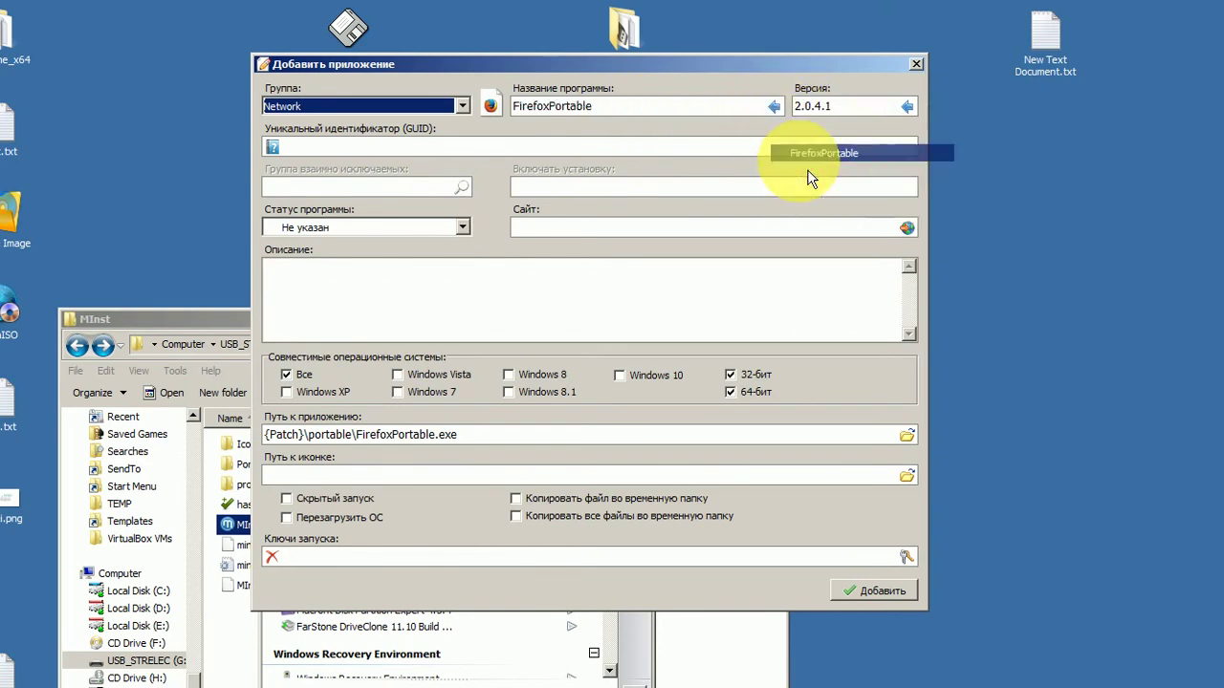
Step: Use icon 0 of FirefoxPortable.exe from the Portable folder as the entry's icon and add the application to the Win10 (x64) profile
{"action": "left_click", "coordinate": [909, 476]}
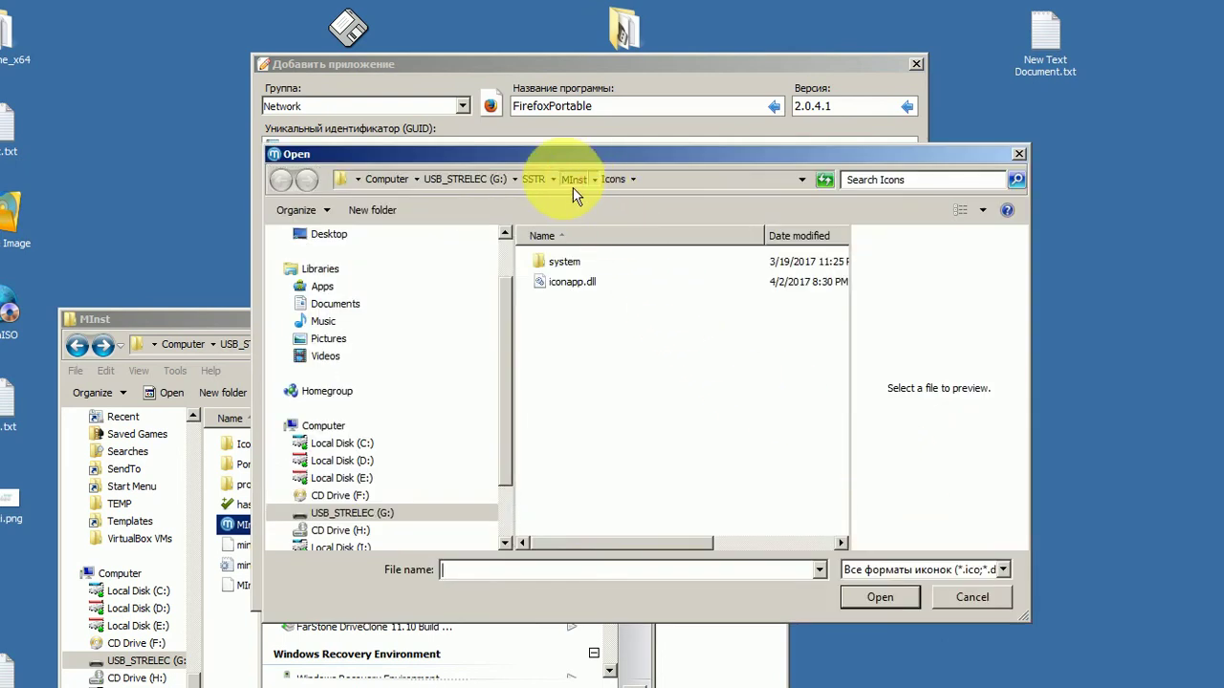
{"action": "left_click", "coordinate": [574, 182]}
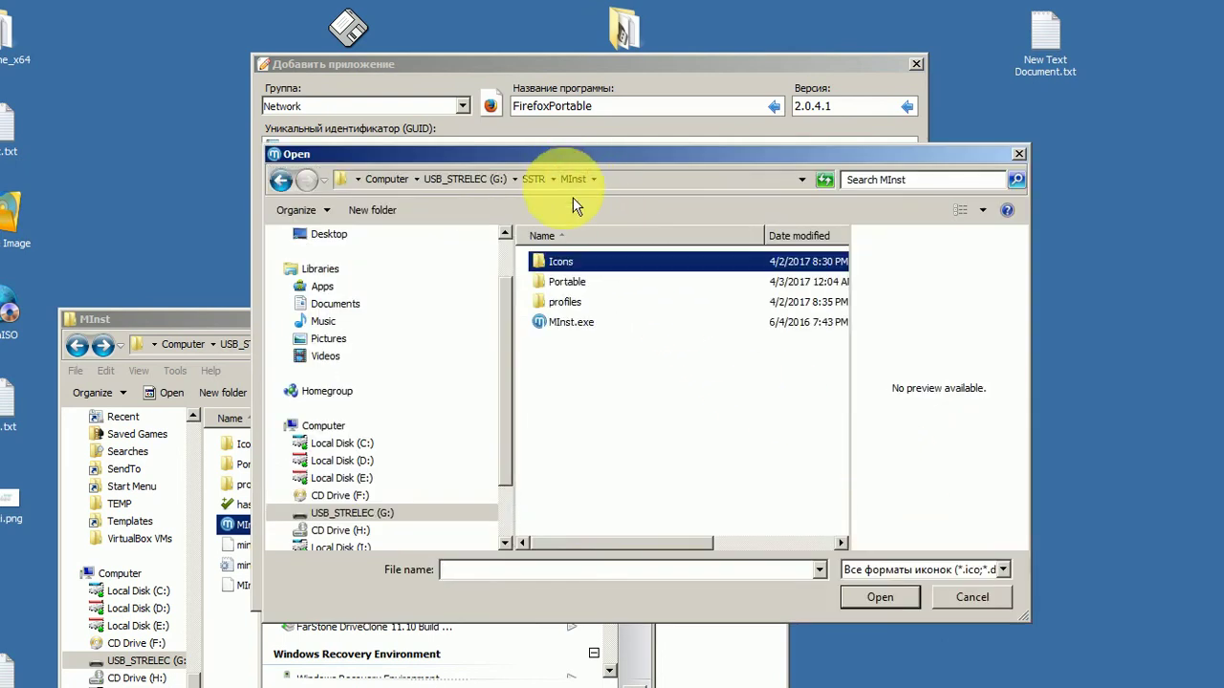
{"action": "double_click", "coordinate": [581, 287]}
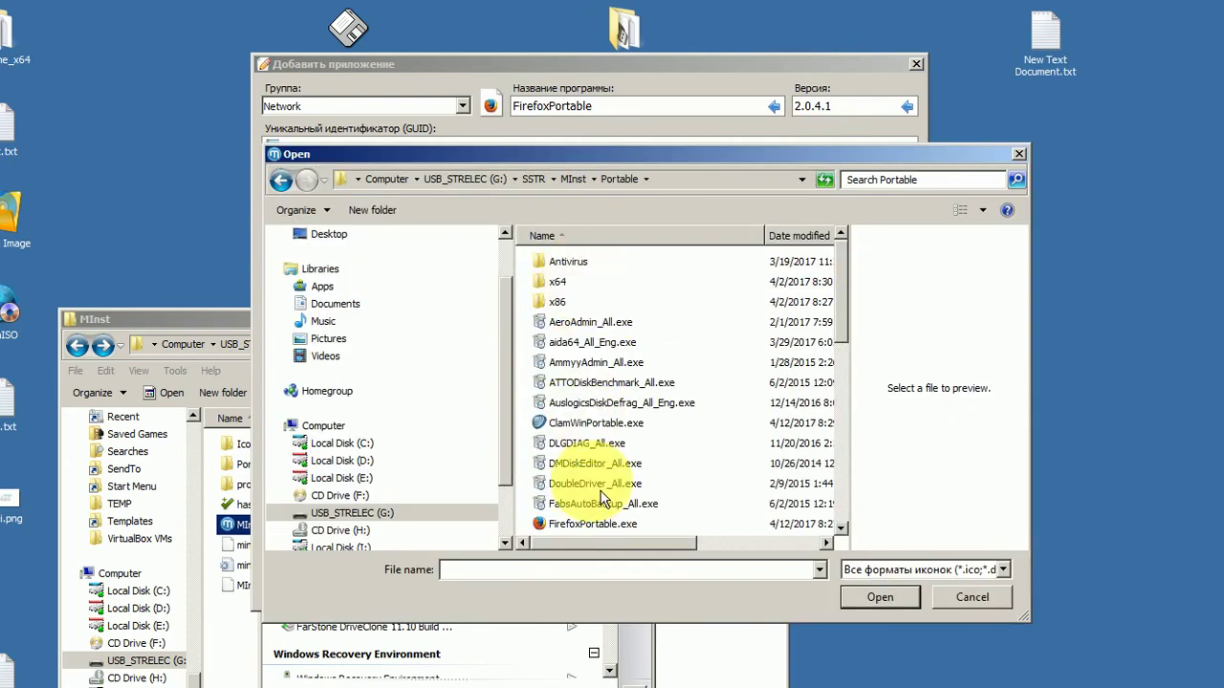
{"action": "left_click", "coordinate": [593, 524]}
{"action": "left_click", "coordinate": [869, 598]}
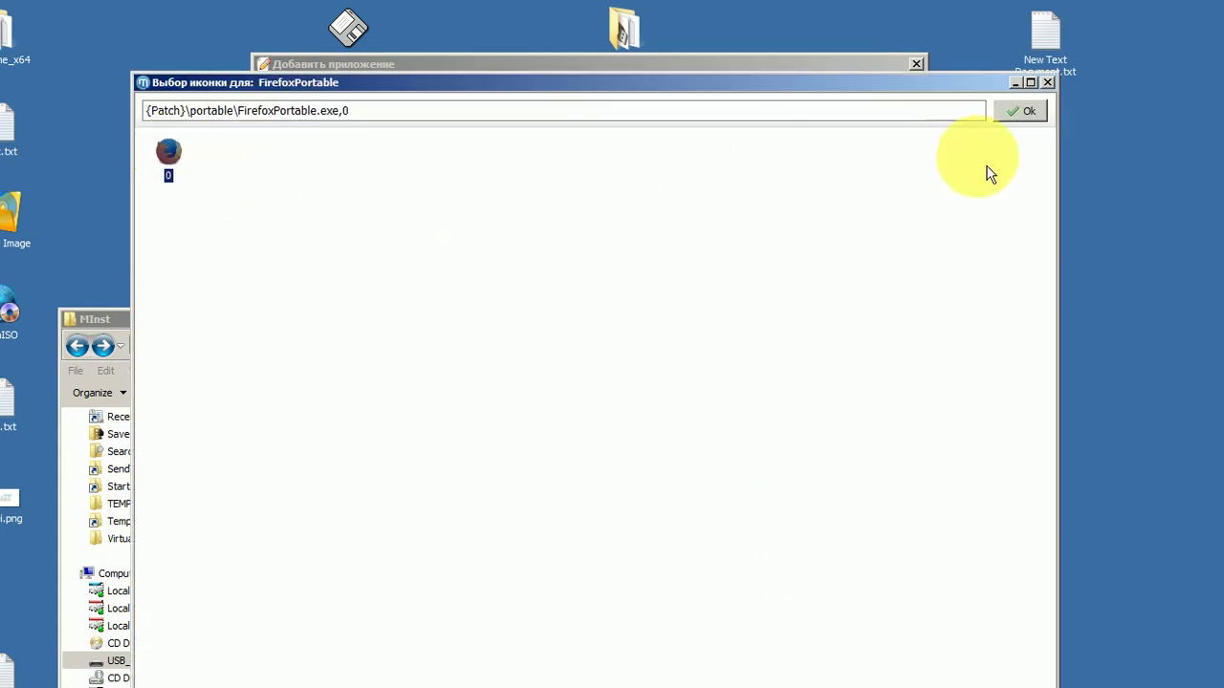
{"action": "left_click", "coordinate": [1028, 111]}
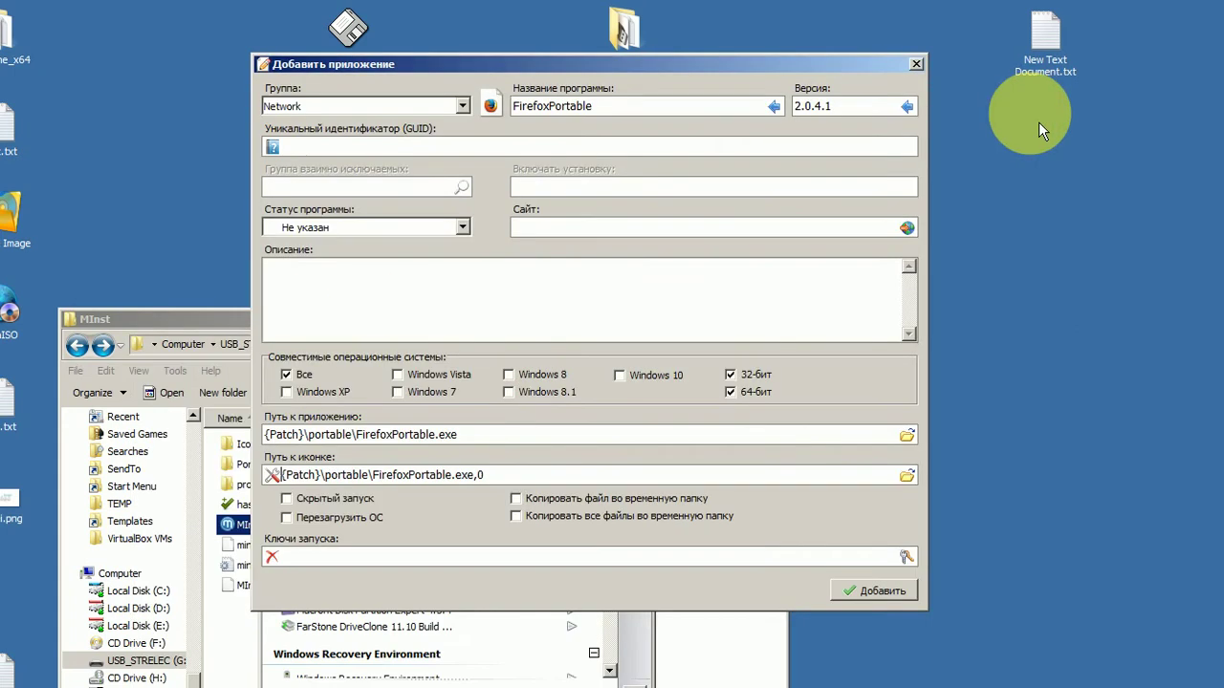
{"action": "left_click", "coordinate": [873, 601]}
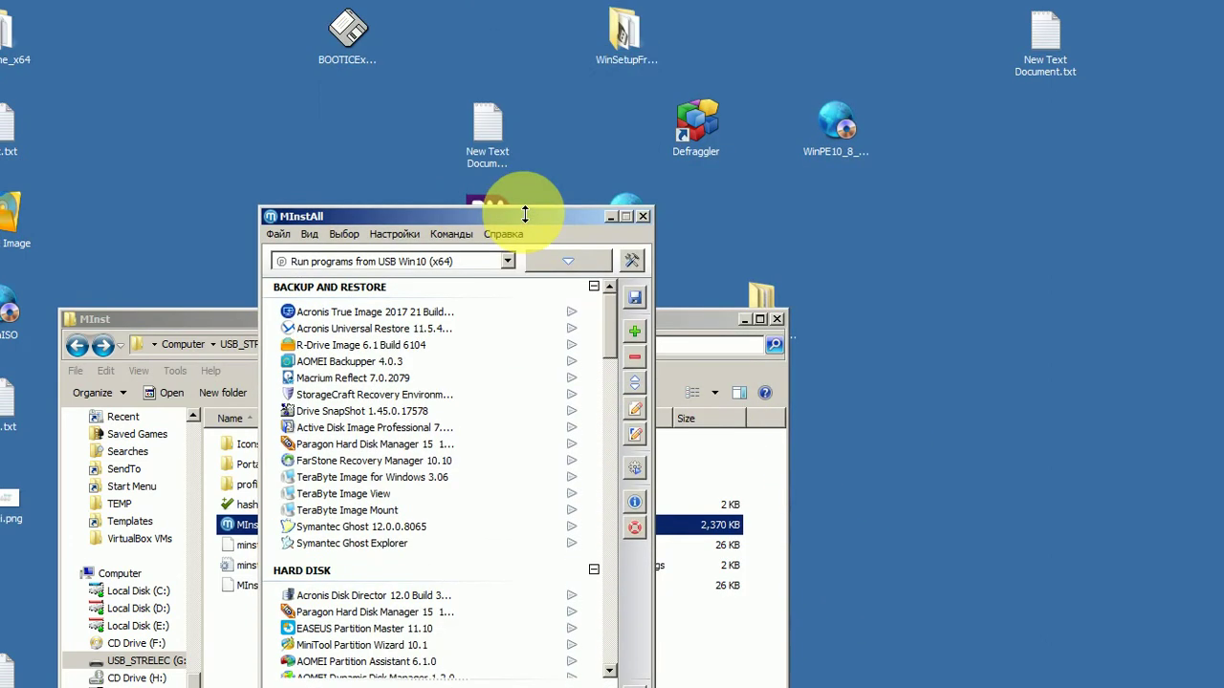
Step: Save the "Run programs from USB Win10 (x64)" profile and load the "Run programs from USB Win8 (x86)" profile
{"action": "left_click", "coordinate": [634, 298]}
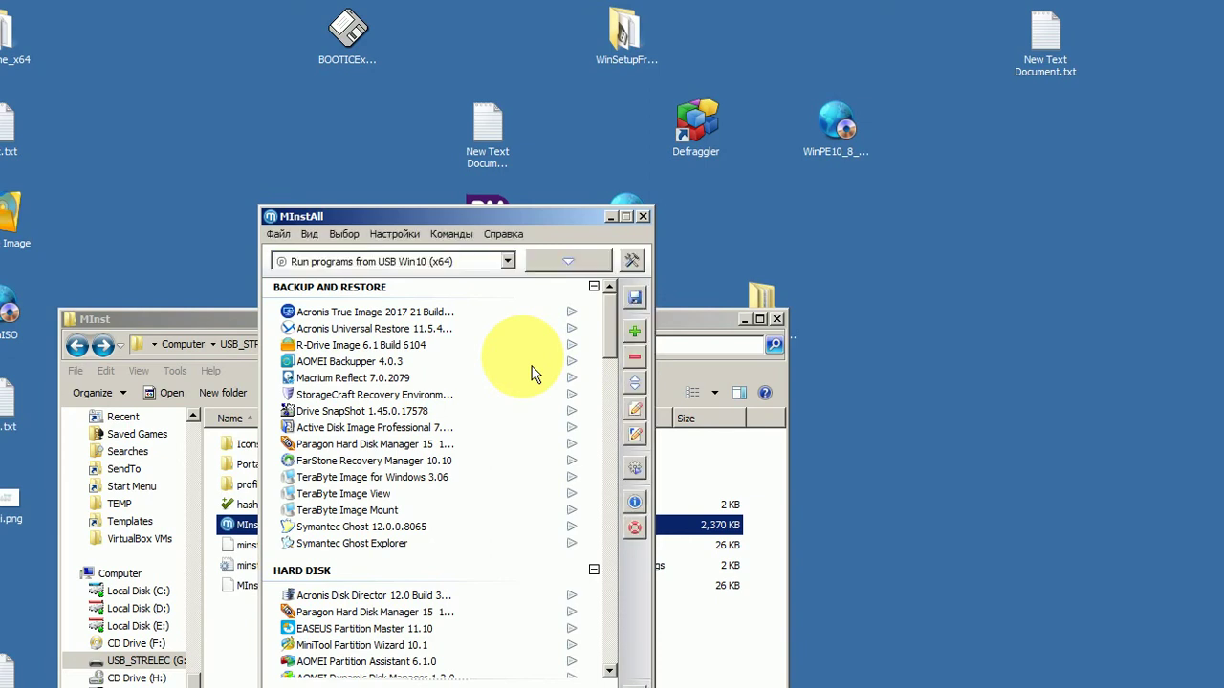
{"action": "left_click", "coordinate": [507, 263]}
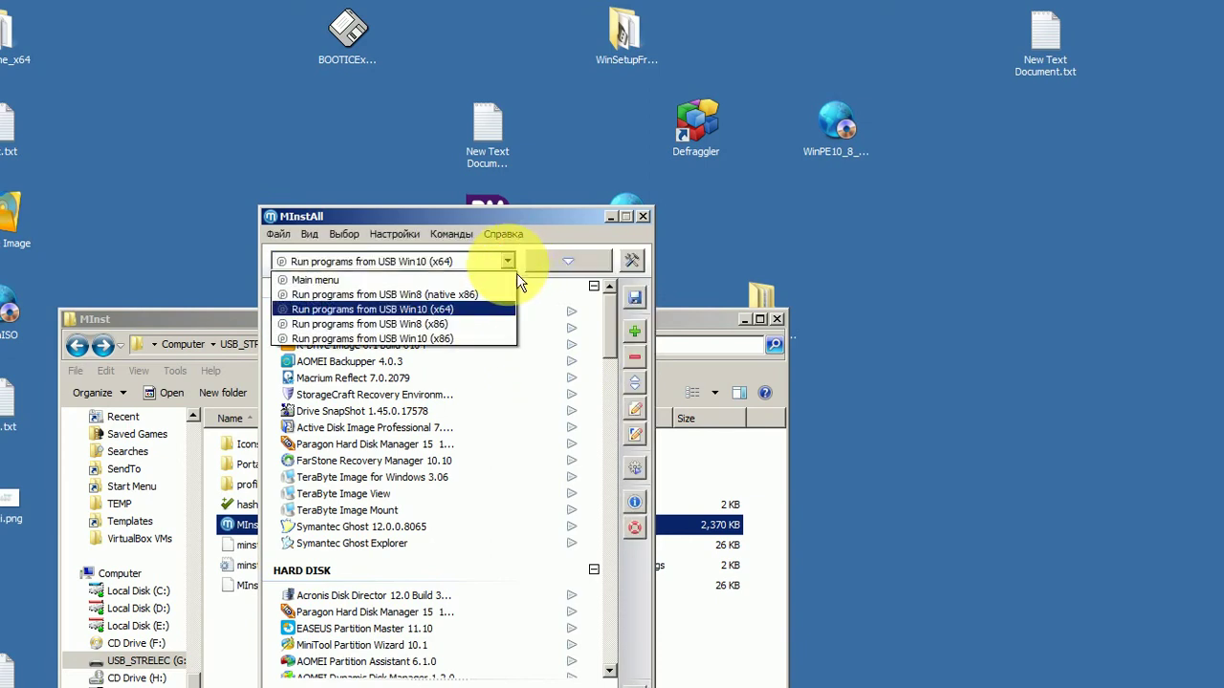
{"action": "left_click", "coordinate": [496, 325]}
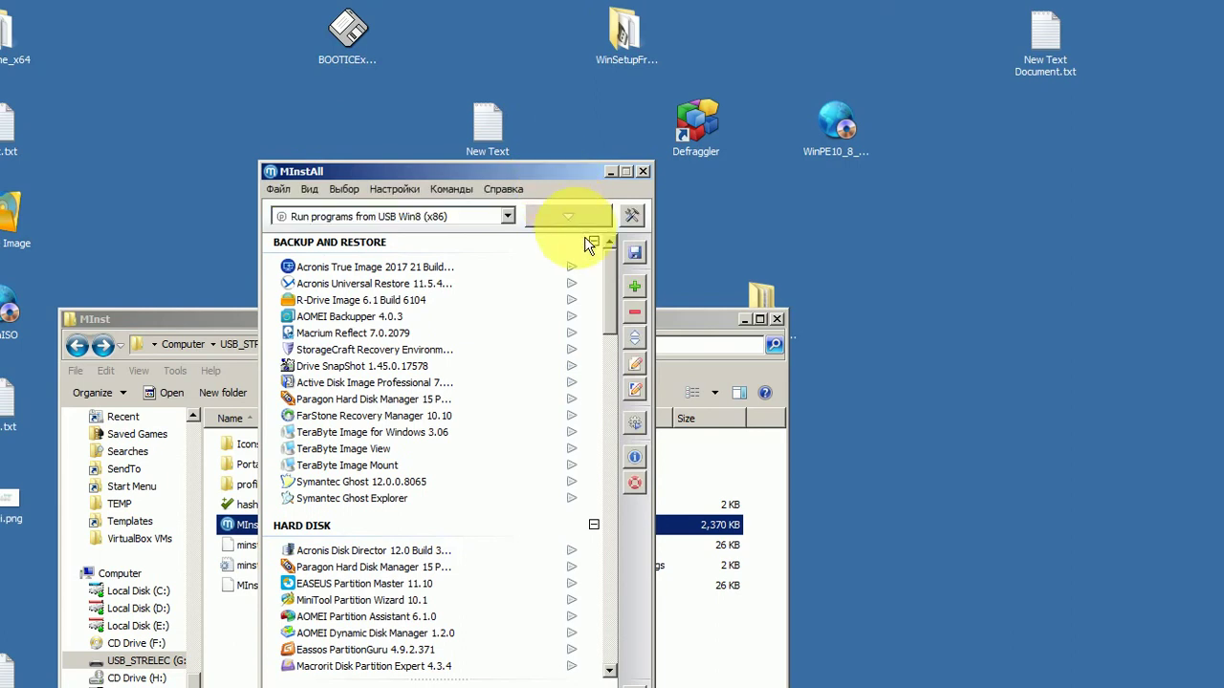
Step: In the Win8 (x86) profile, start an application entry for ClamWinPortable.exe with program name ClamWinPortable and group Antivirus
{"action": "left_click", "coordinate": [639, 289]}
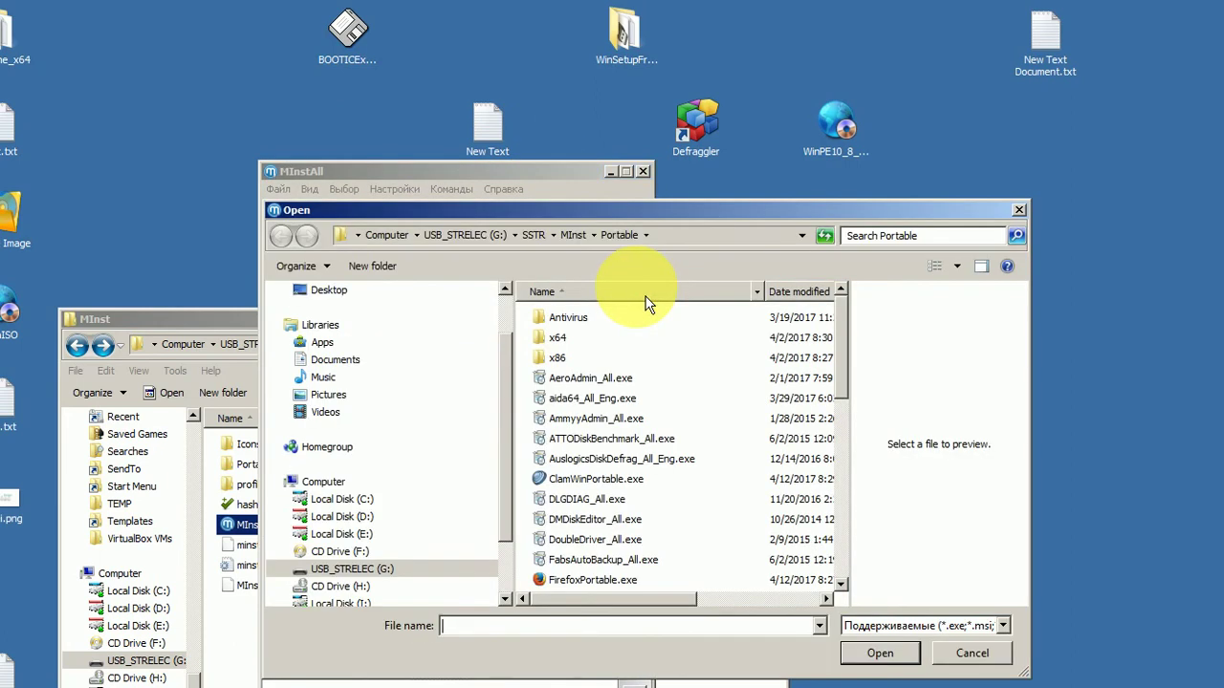
{"action": "double_click", "coordinate": [618, 479]}
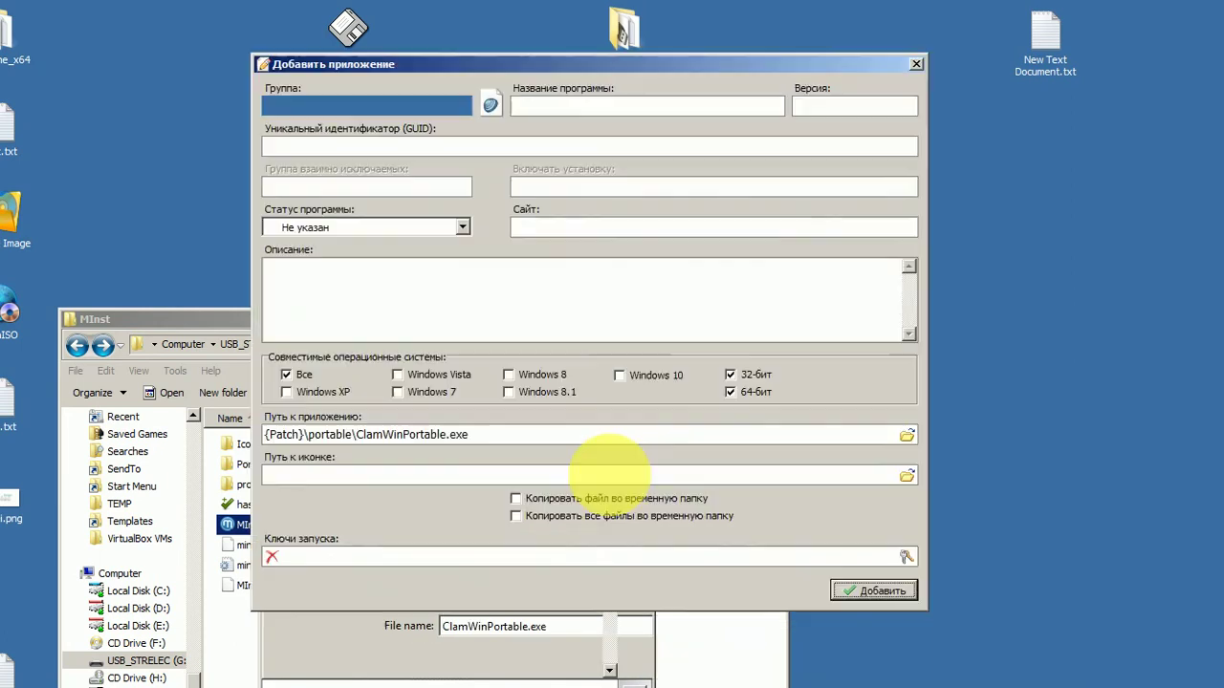
{"action": "left_click", "coordinate": [789, 115]}
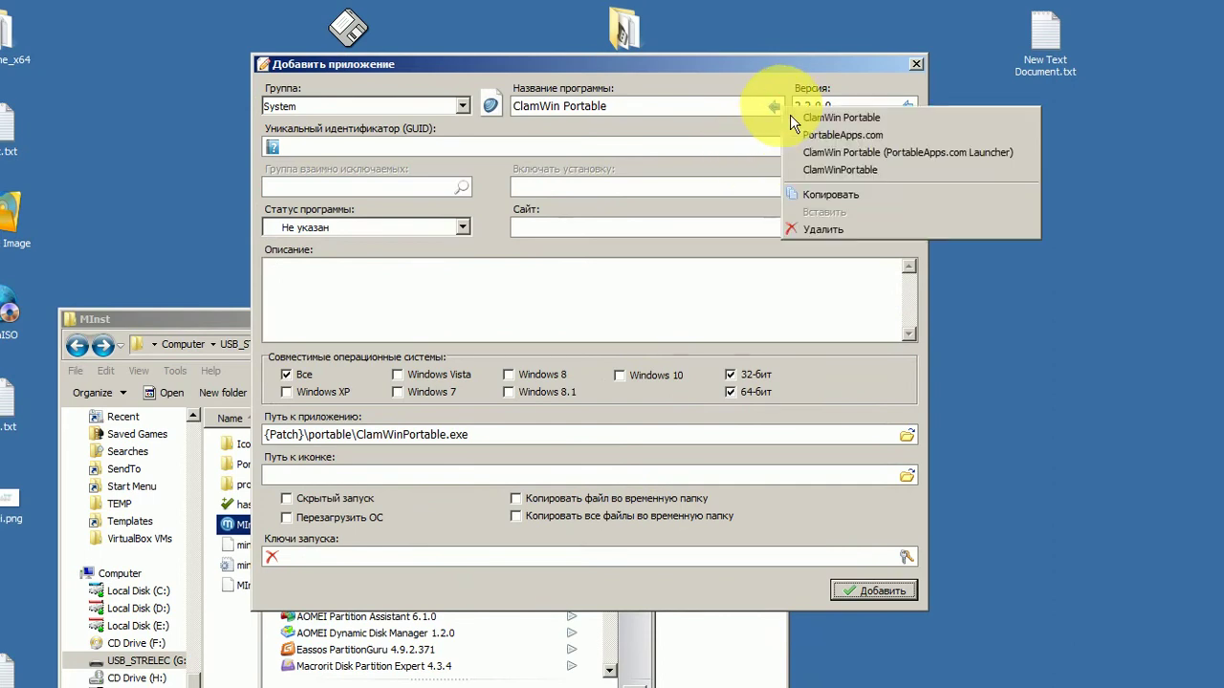
{"action": "left_click", "coordinate": [815, 176]}
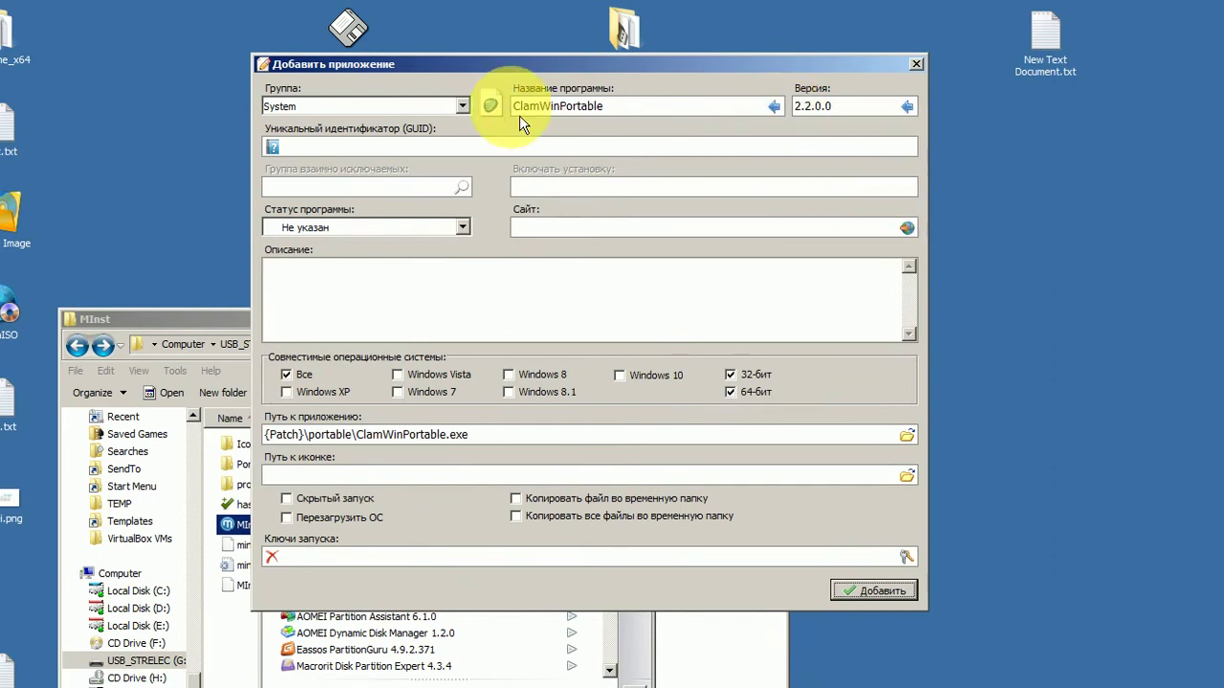
{"action": "left_click", "coordinate": [469, 110]}
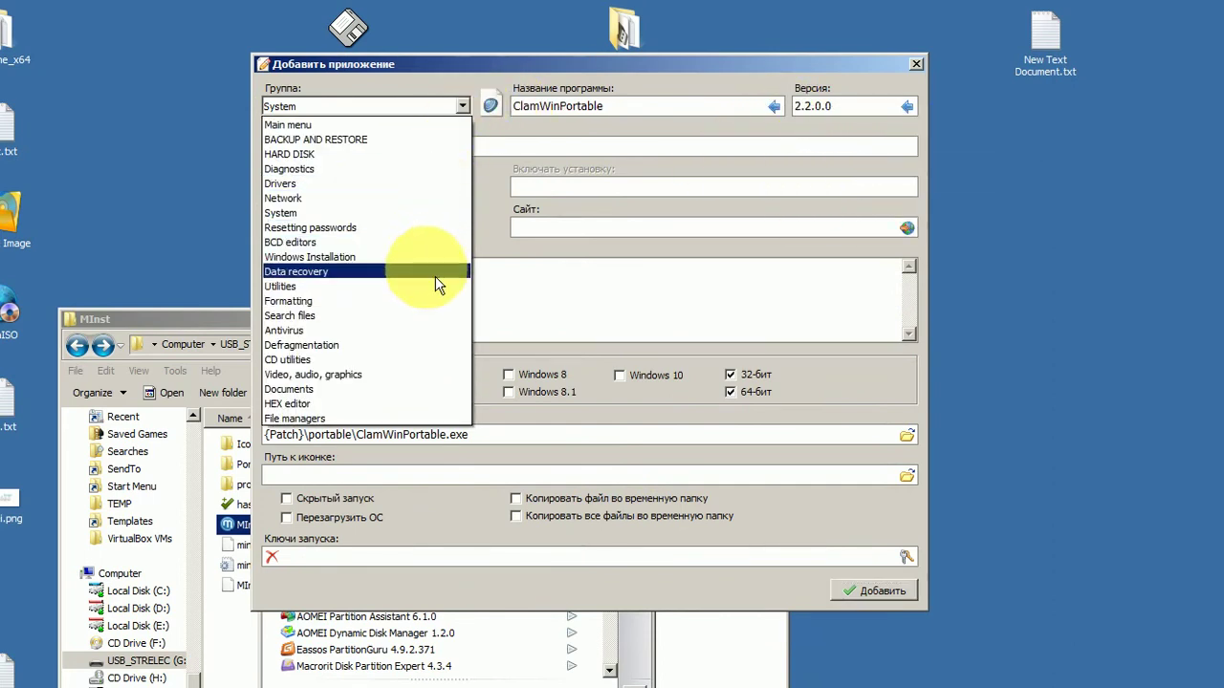
{"action": "left_click", "coordinate": [414, 332]}
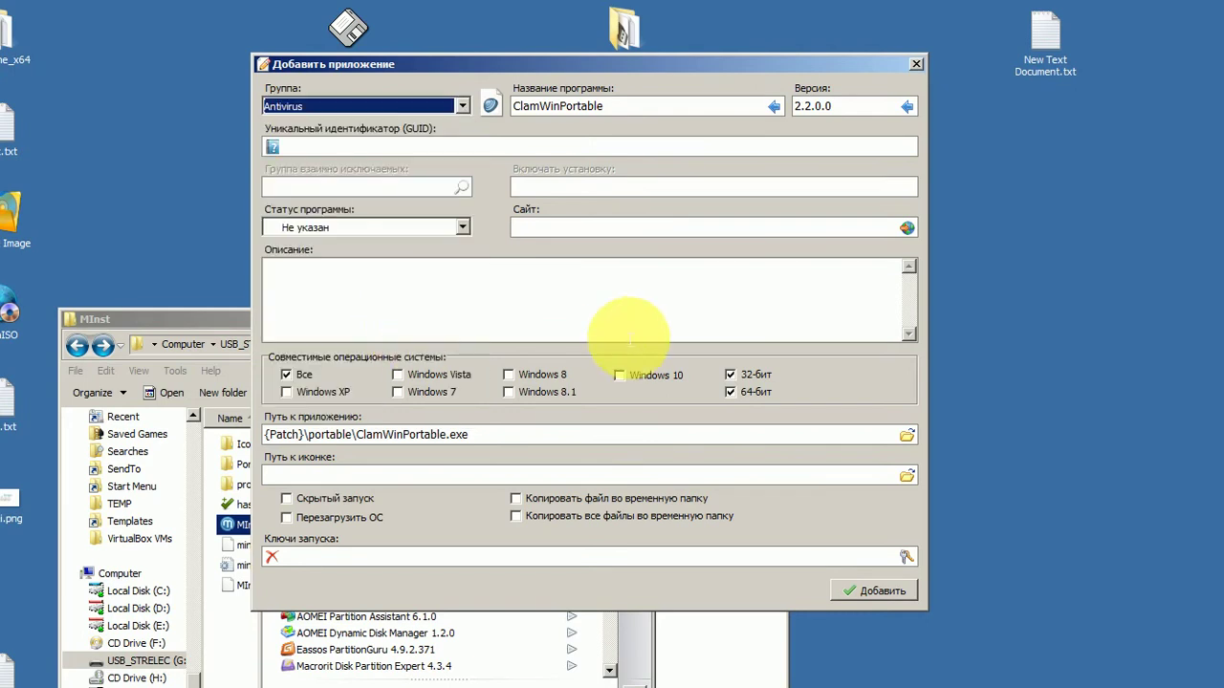
Step: Use icon 0 of ClamWinPortable.exe from the Portable folder as the entry's icon and add the application to the Win8 (x86) profile
{"action": "left_click", "coordinate": [908, 476]}
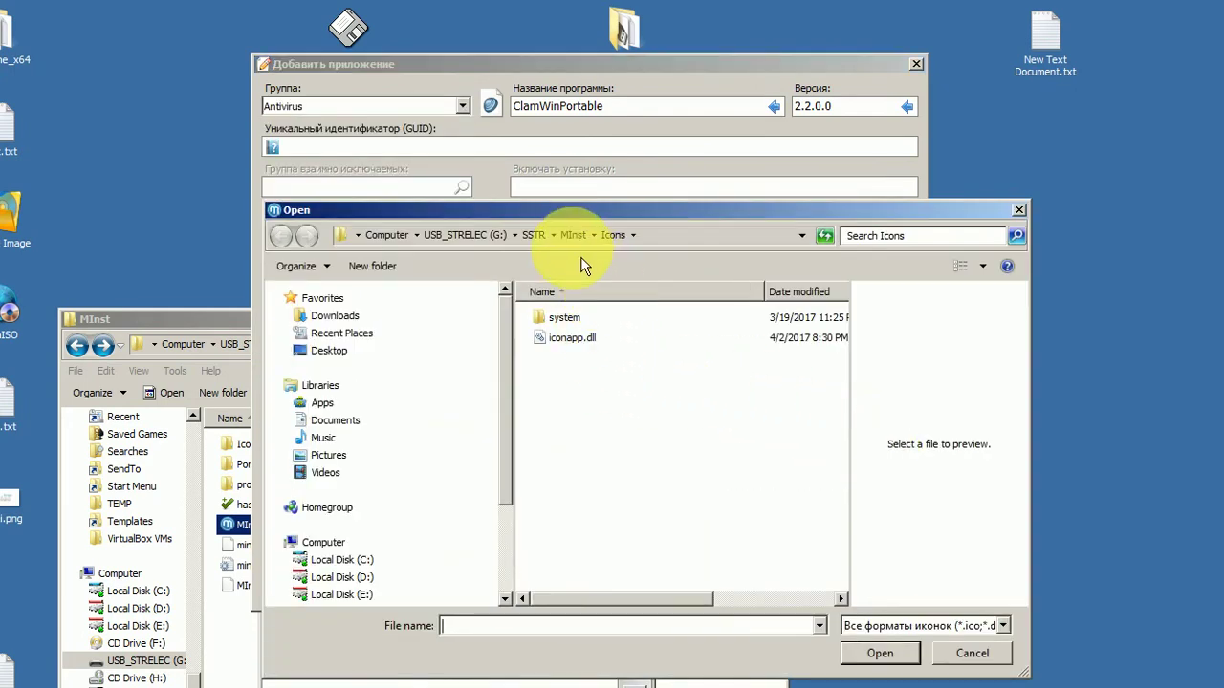
{"action": "left_click", "coordinate": [562, 233]}
{"action": "double_click", "coordinate": [568, 339]}
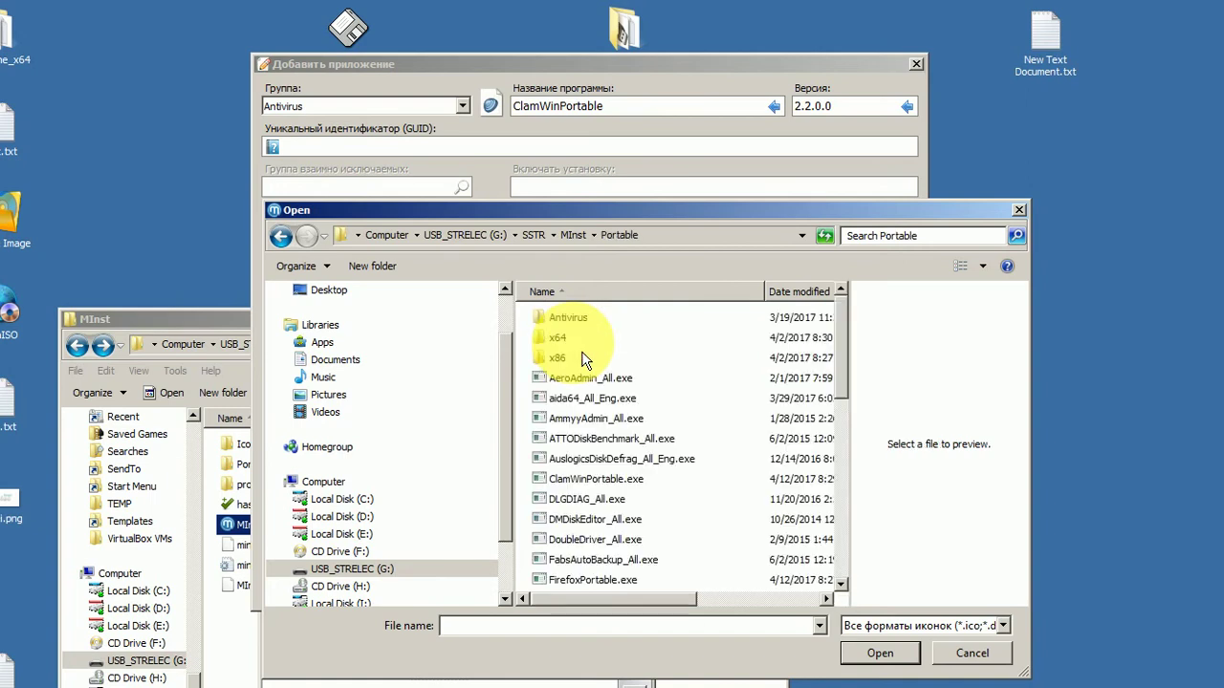
{"action": "double_click", "coordinate": [655, 480]}
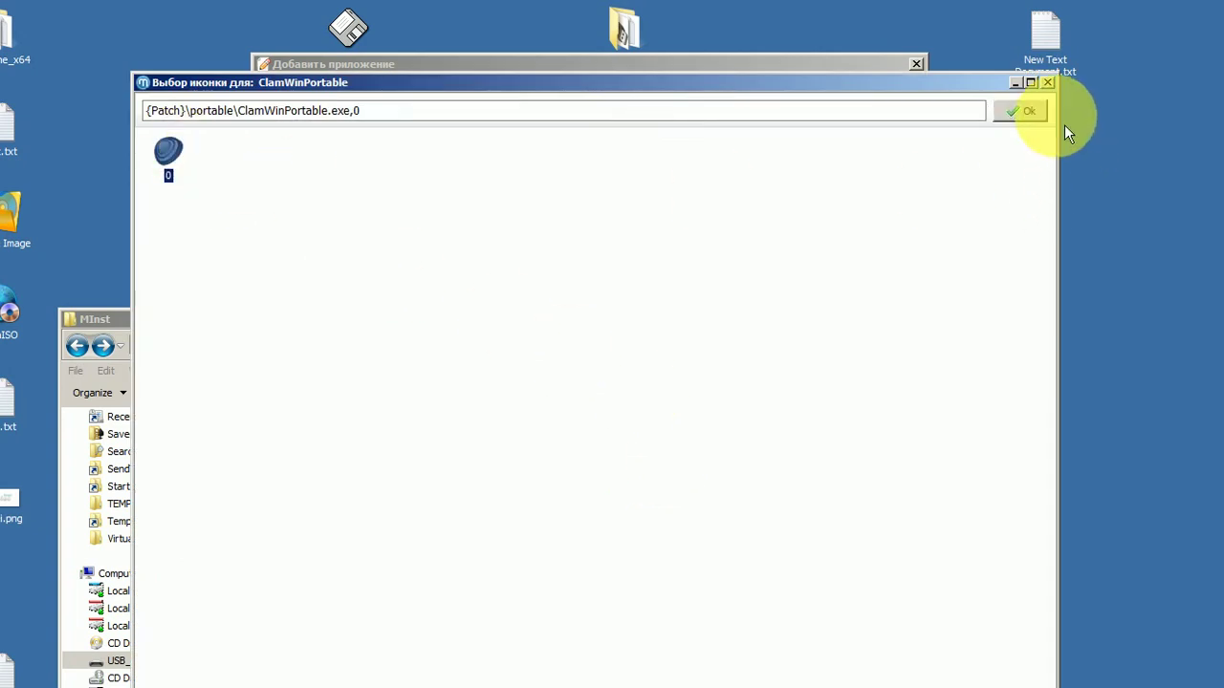
{"action": "left_click", "coordinate": [1037, 113]}
{"action": "left_click", "coordinate": [900, 597]}
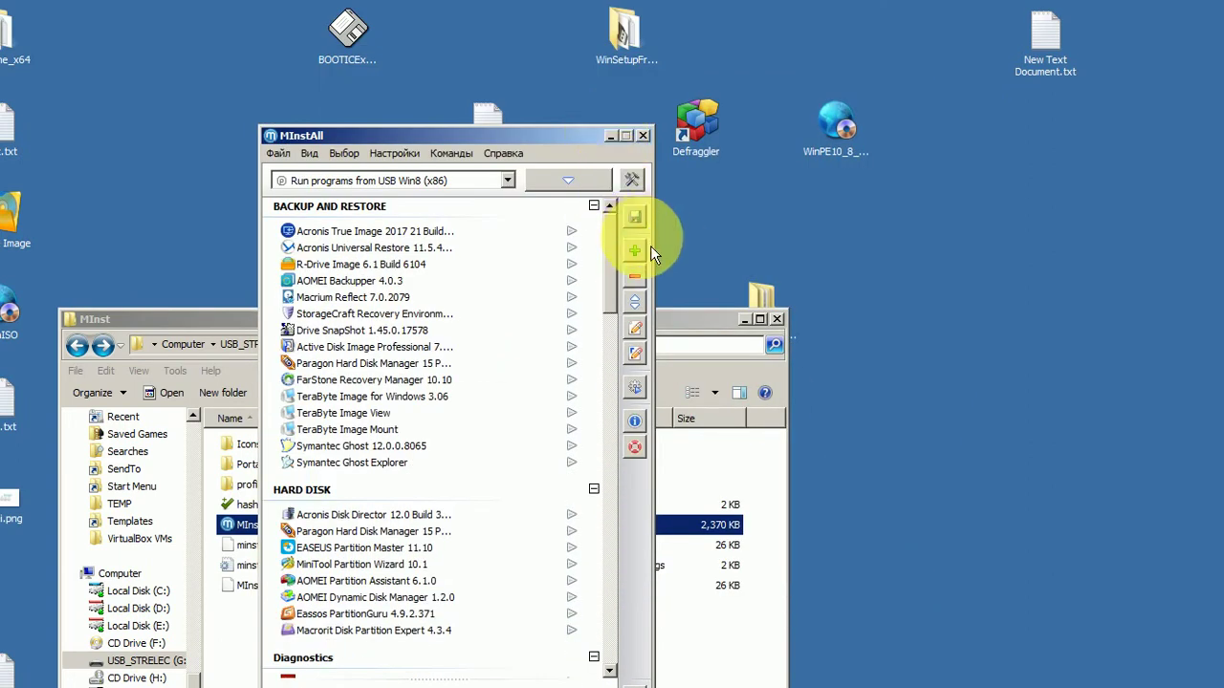
Step: In the Win8 (x86) profile, start an application entry for McAfeeStingerPortable.exe with program name McAfeeStingerPortable
{"action": "left_click", "coordinate": [653, 257]}
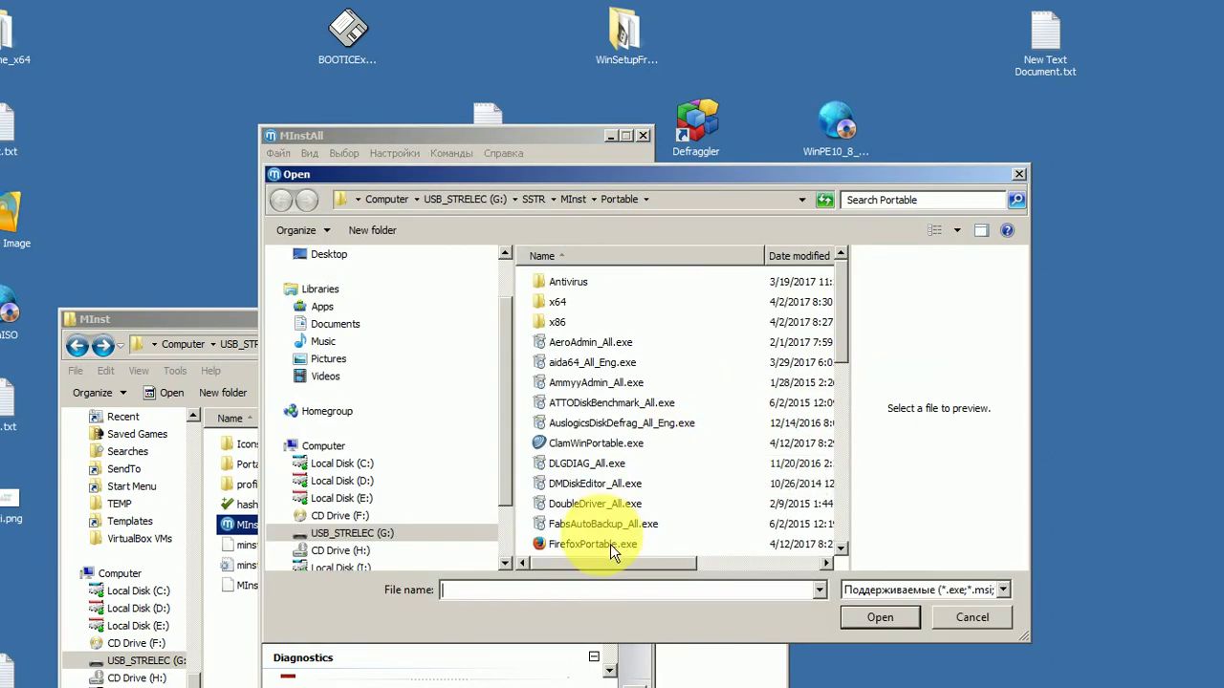
{"action": "left_click", "coordinate": [841, 420]}
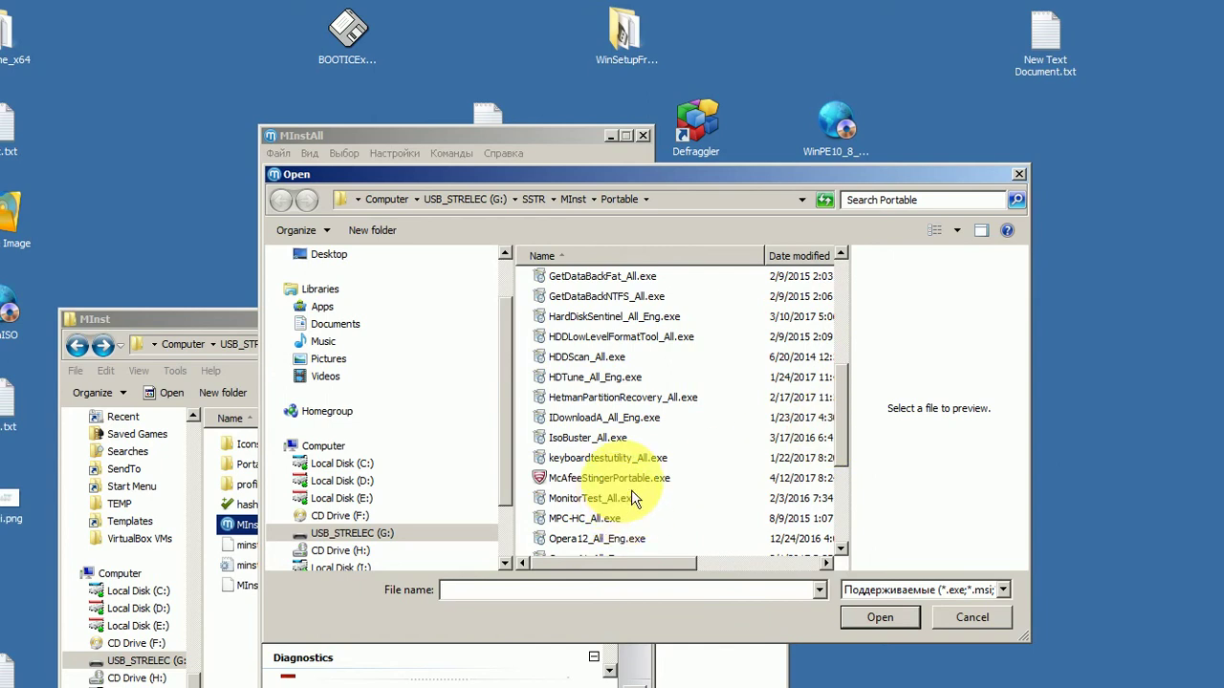
{"action": "left_click", "coordinate": [629, 482]}
{"action": "left_click", "coordinate": [865, 620]}
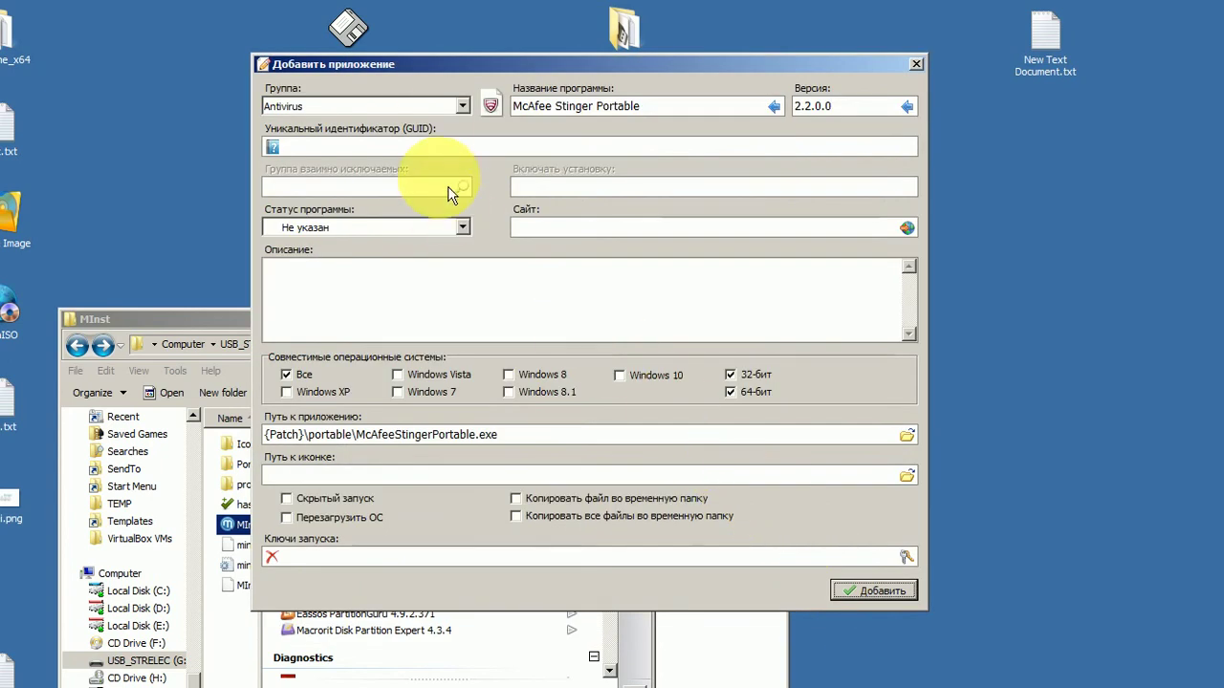
{"action": "left_click", "coordinate": [773, 106]}
{"action": "left_click", "coordinate": [806, 175]}
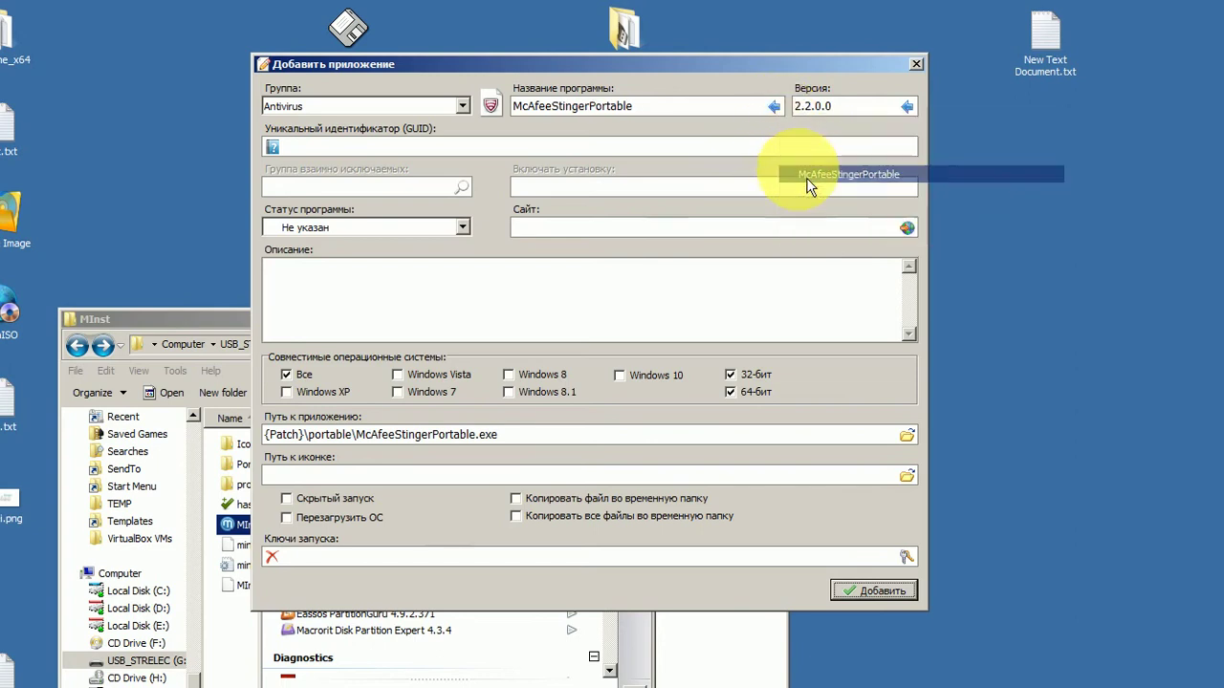
Step: Use icon 0 of McAfeeStingerPortable.exe from the Portable folder as the entry's icon and add the application to the Win8 (x86) profile
{"action": "left_click", "coordinate": [908, 476]}
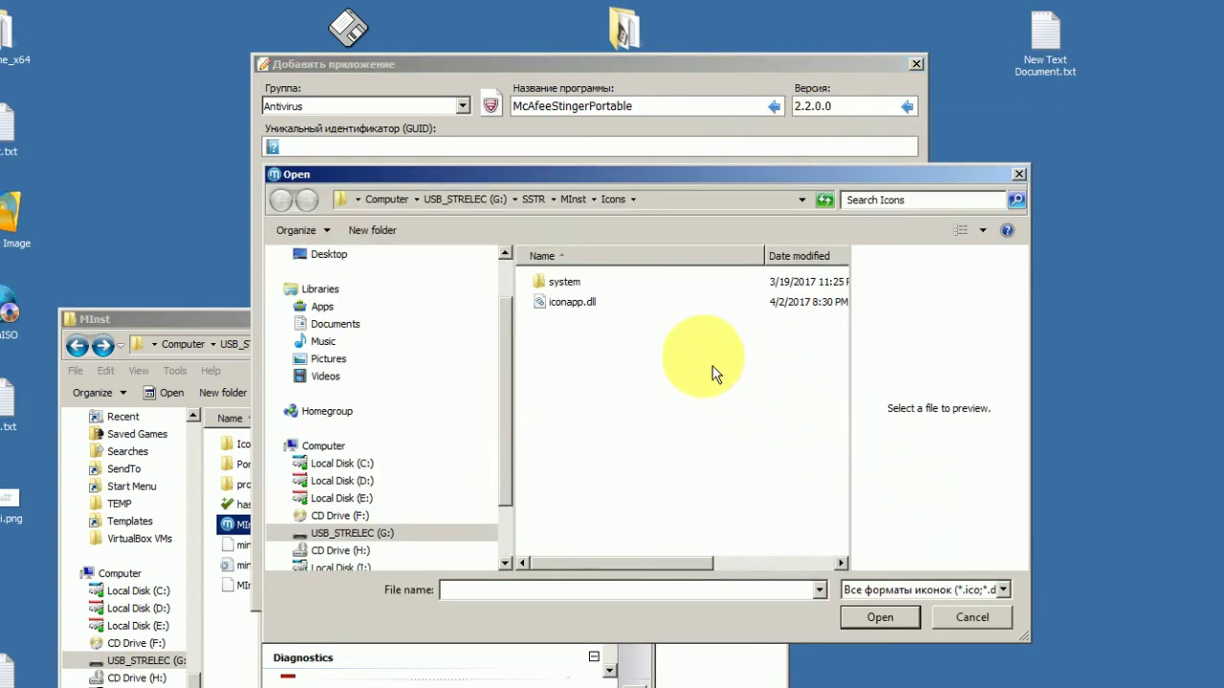
{"action": "left_click", "coordinate": [533, 199]}
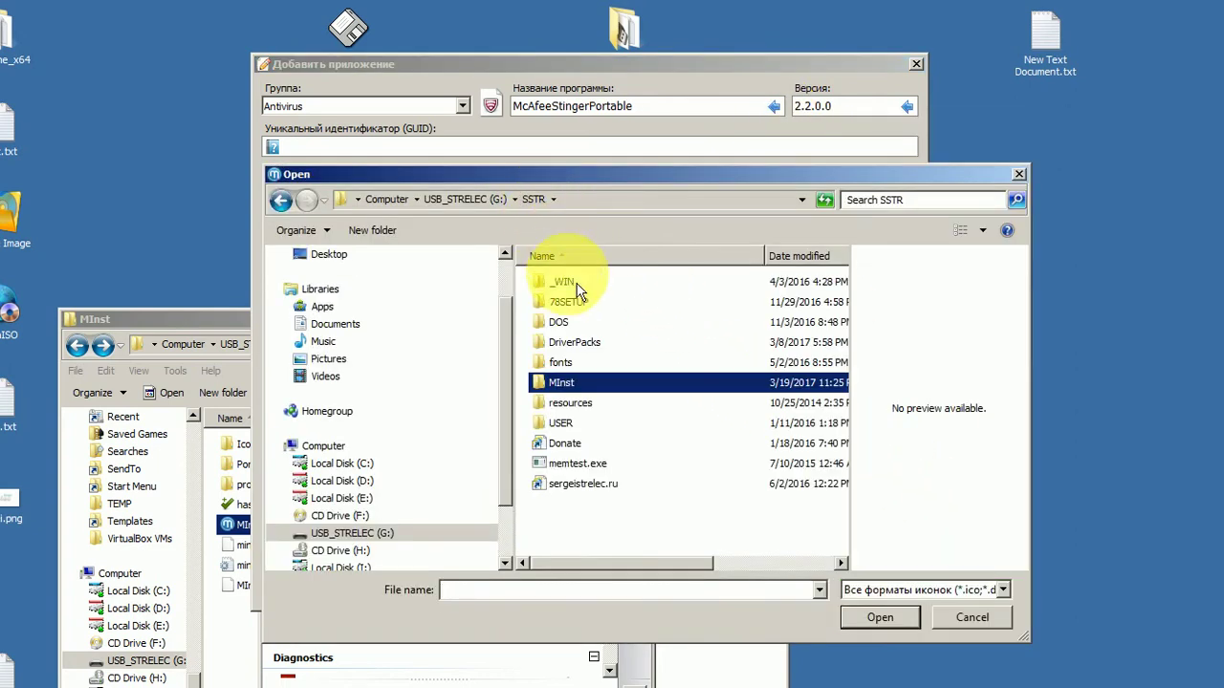
{"action": "double_click", "coordinate": [583, 387]}
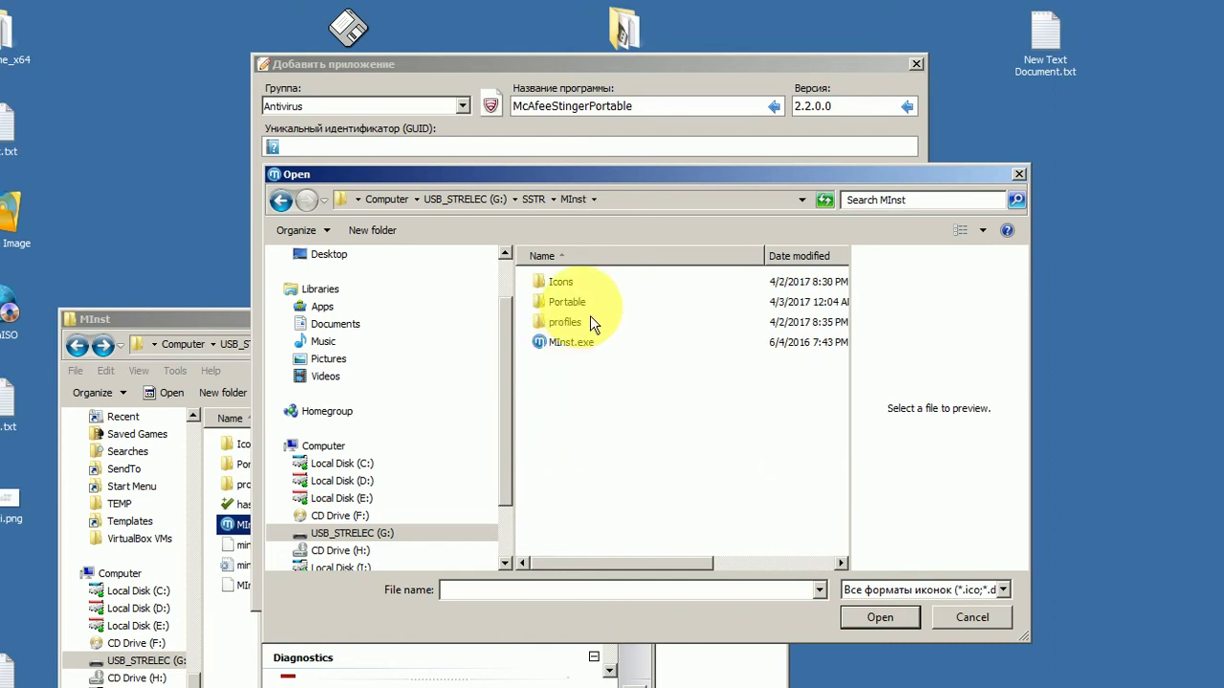
{"action": "double_click", "coordinate": [589, 306]}
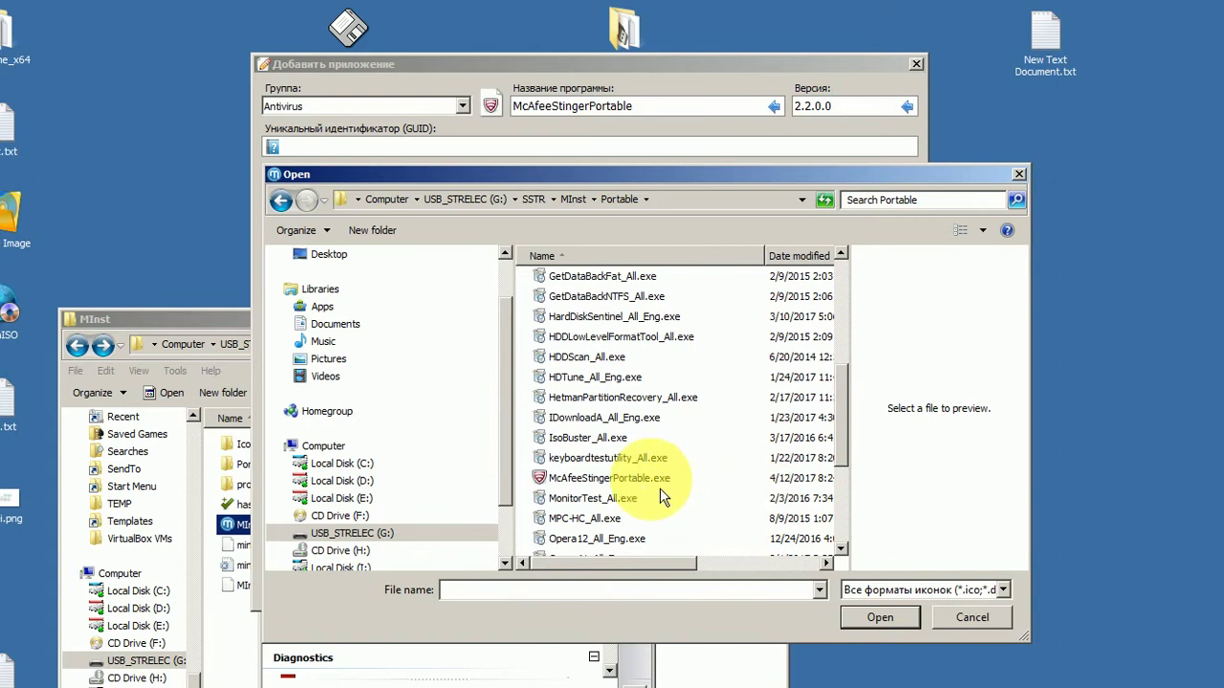
{"action": "double_click", "coordinate": [612, 478]}
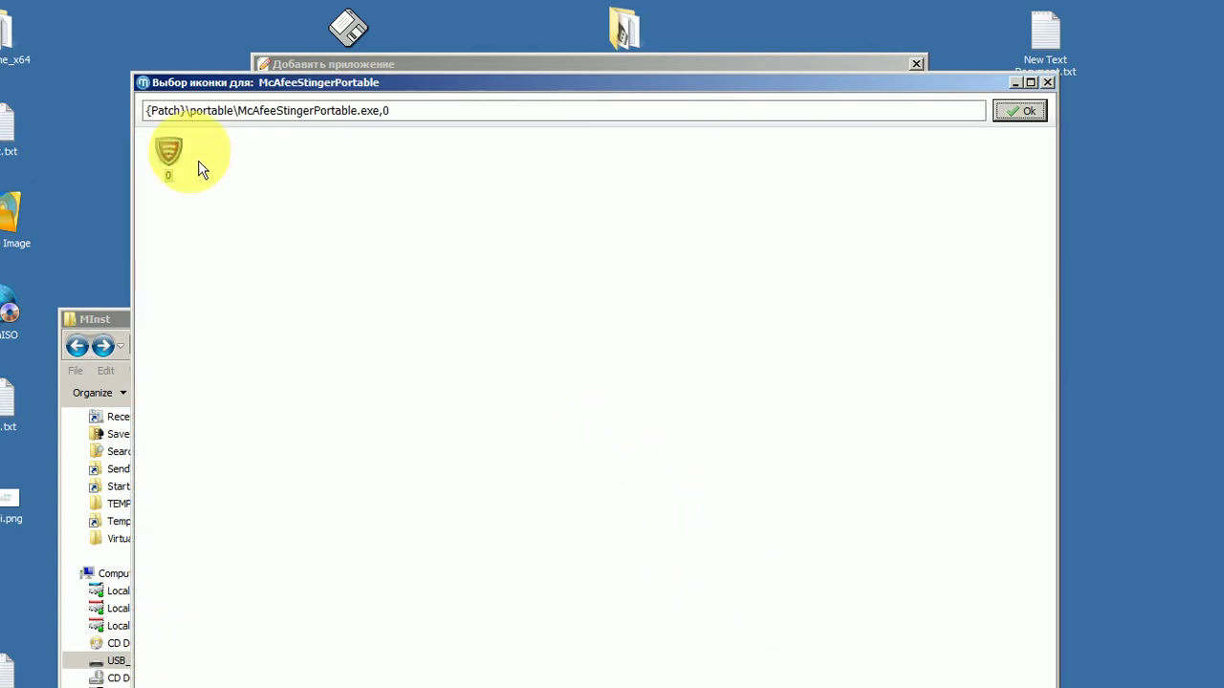
{"action": "left_click", "coordinate": [1040, 114]}
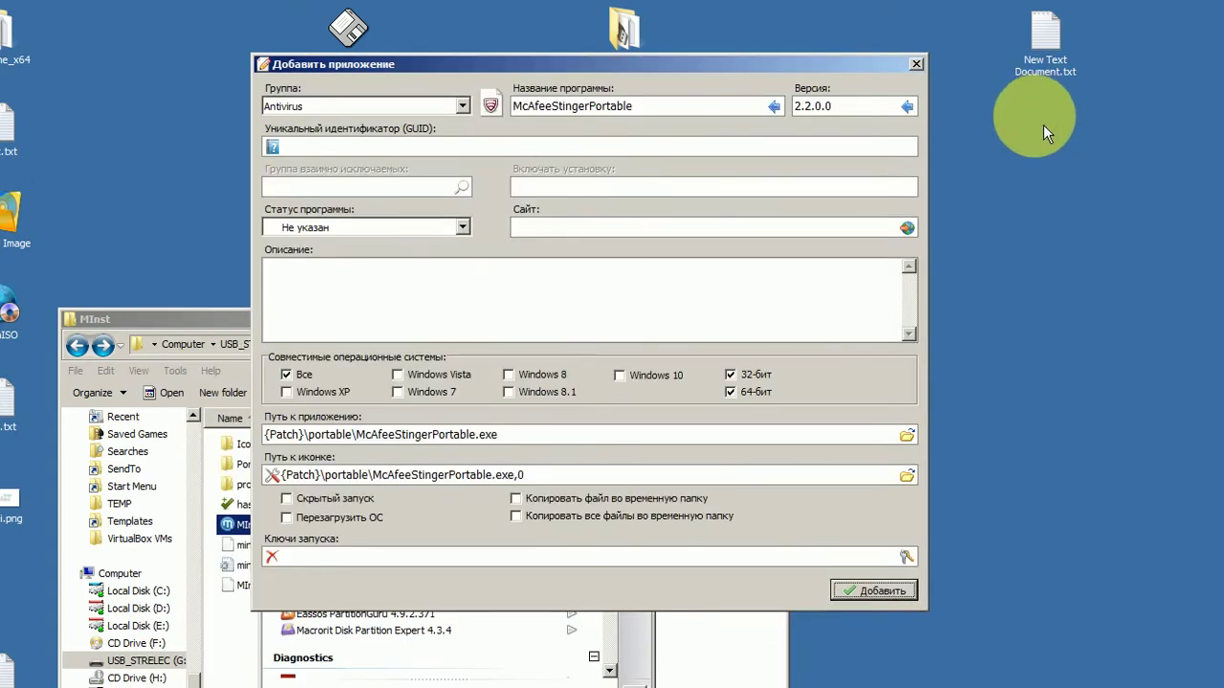
{"action": "left_click", "coordinate": [898, 598]}
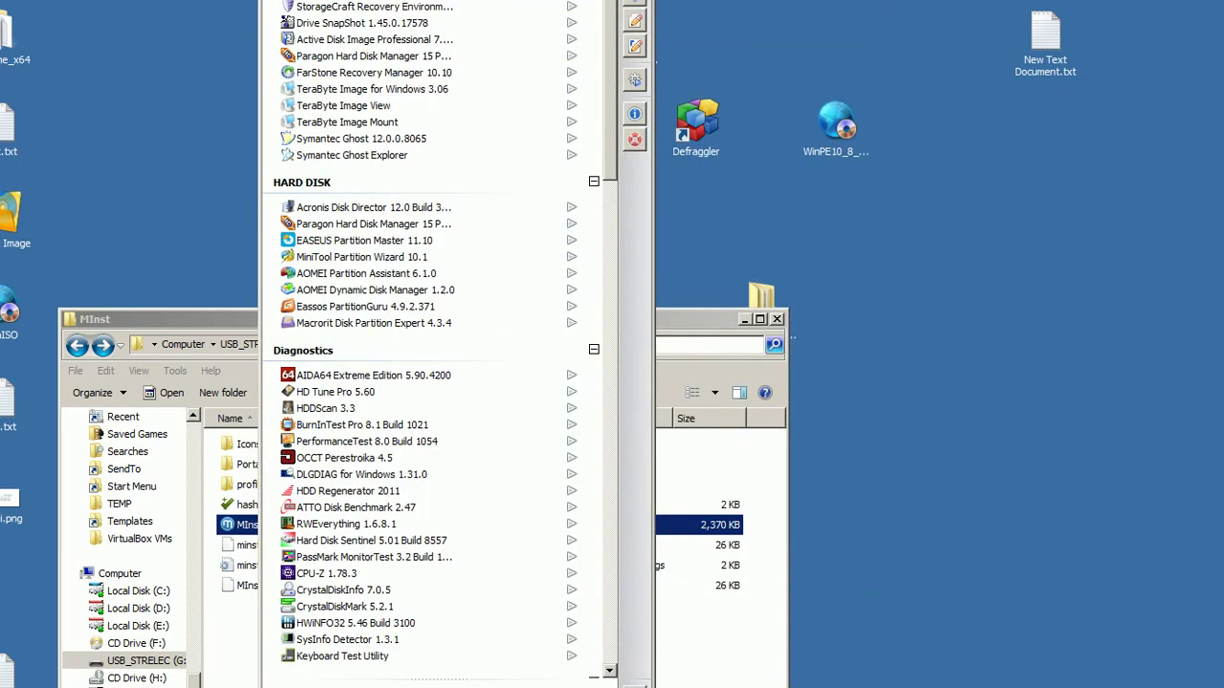
Step: In the Win8 (x86) profile, start an application entry for FirefoxPortable.exe with group Network and program name FirefoxPortable
{"action": "left_click", "coordinate": [639, 279]}
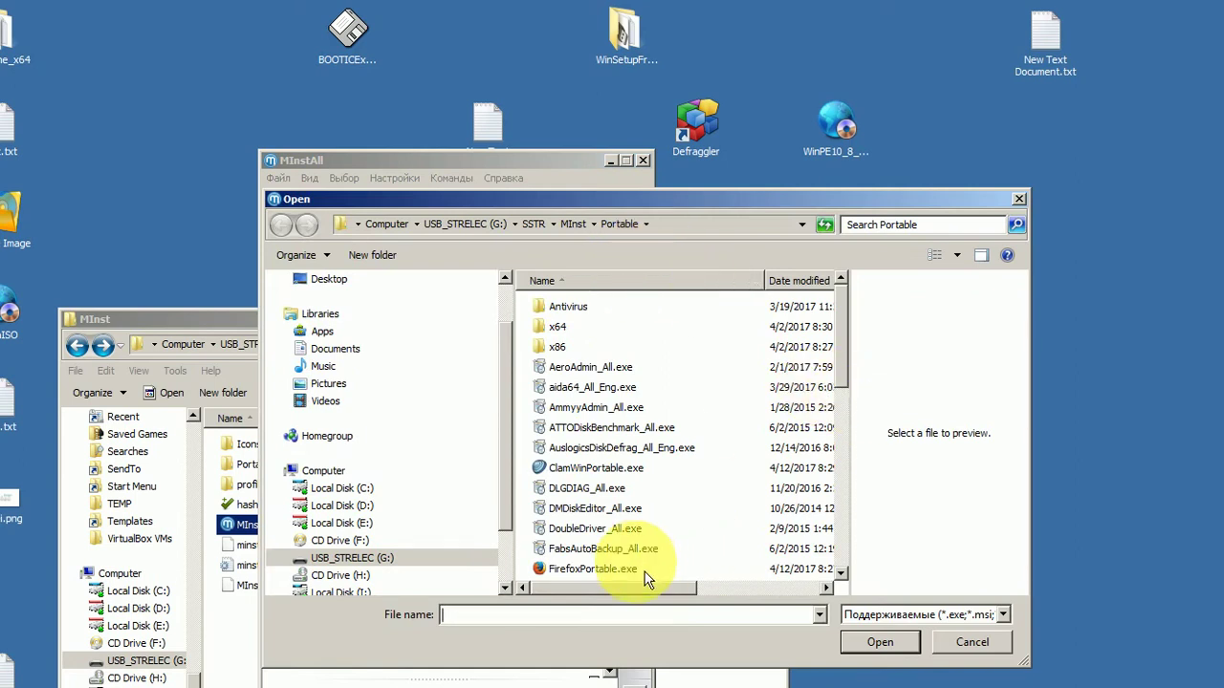
{"action": "double_click", "coordinate": [645, 571]}
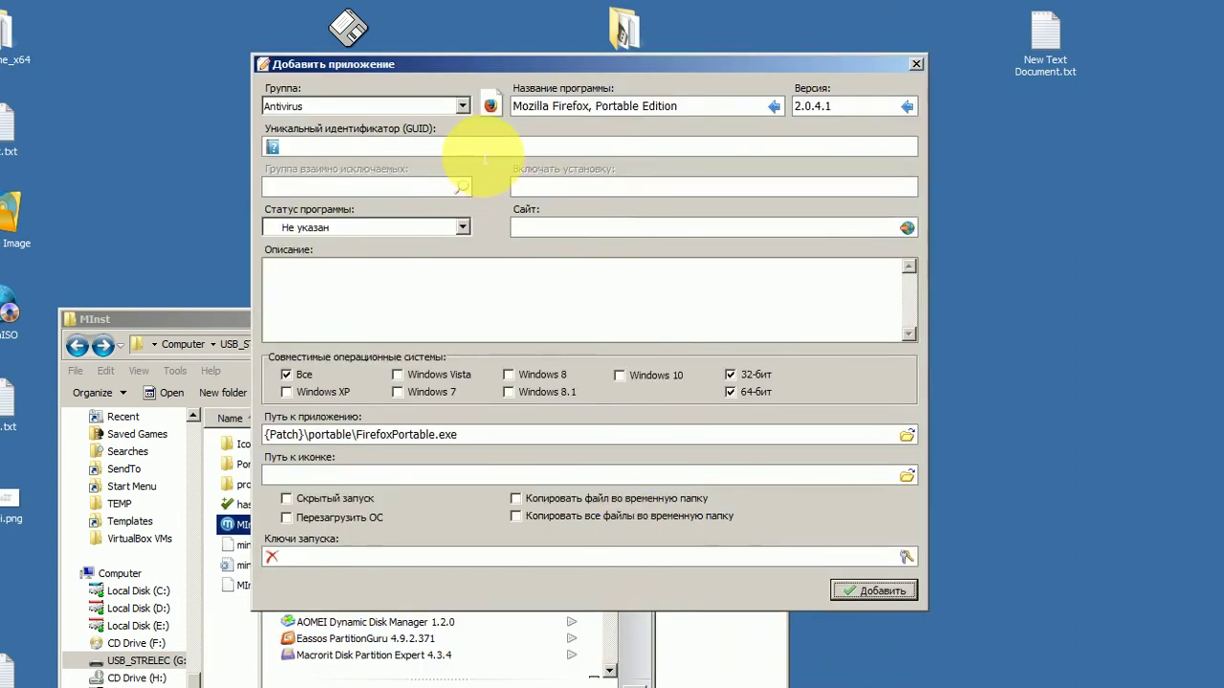
{"action": "left_click", "coordinate": [465, 107]}
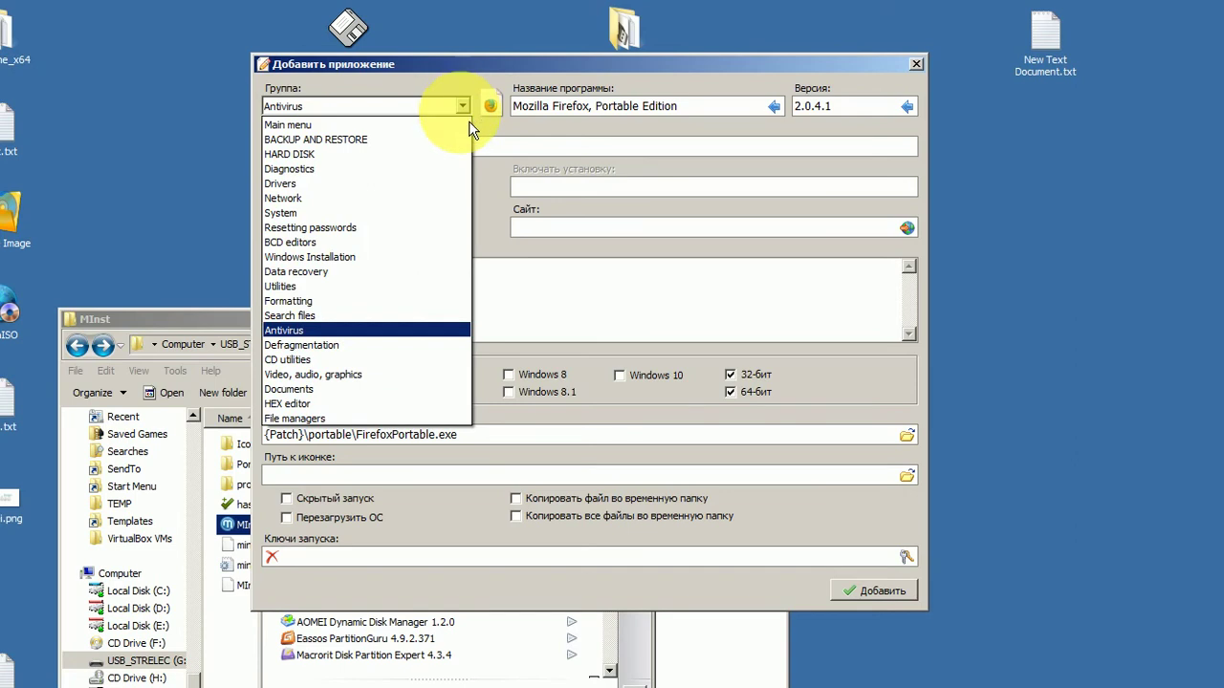
{"action": "left_click", "coordinate": [456, 199]}
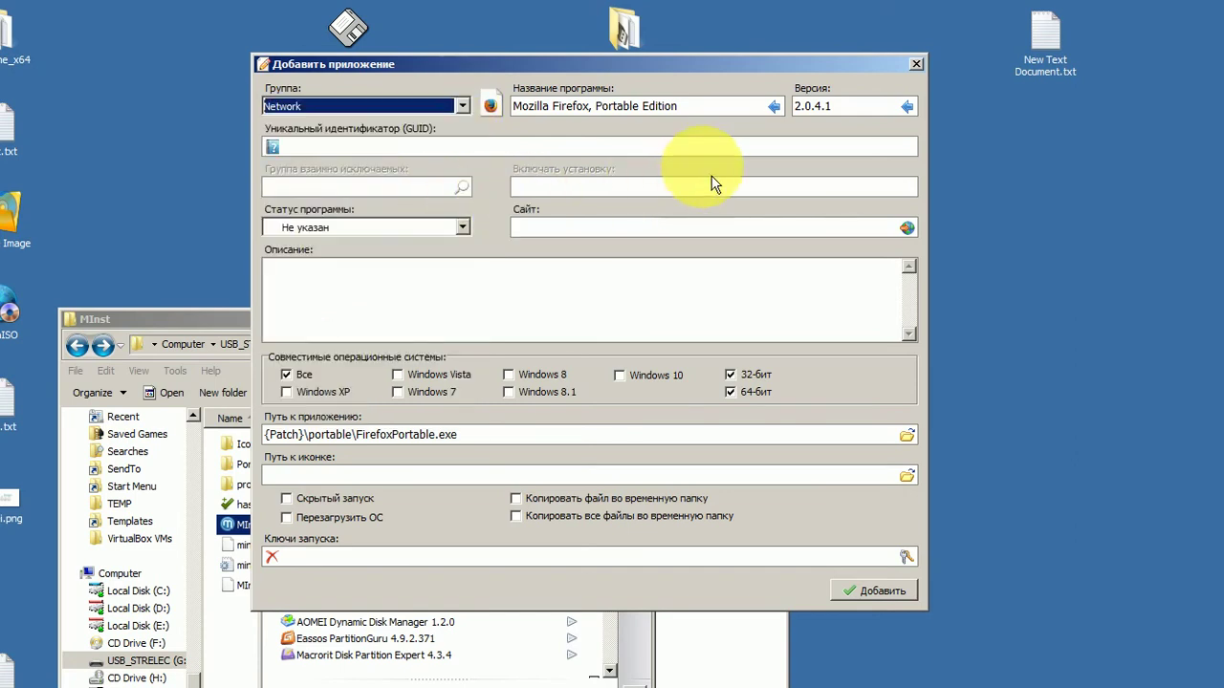
{"action": "left_click", "coordinate": [773, 106]}
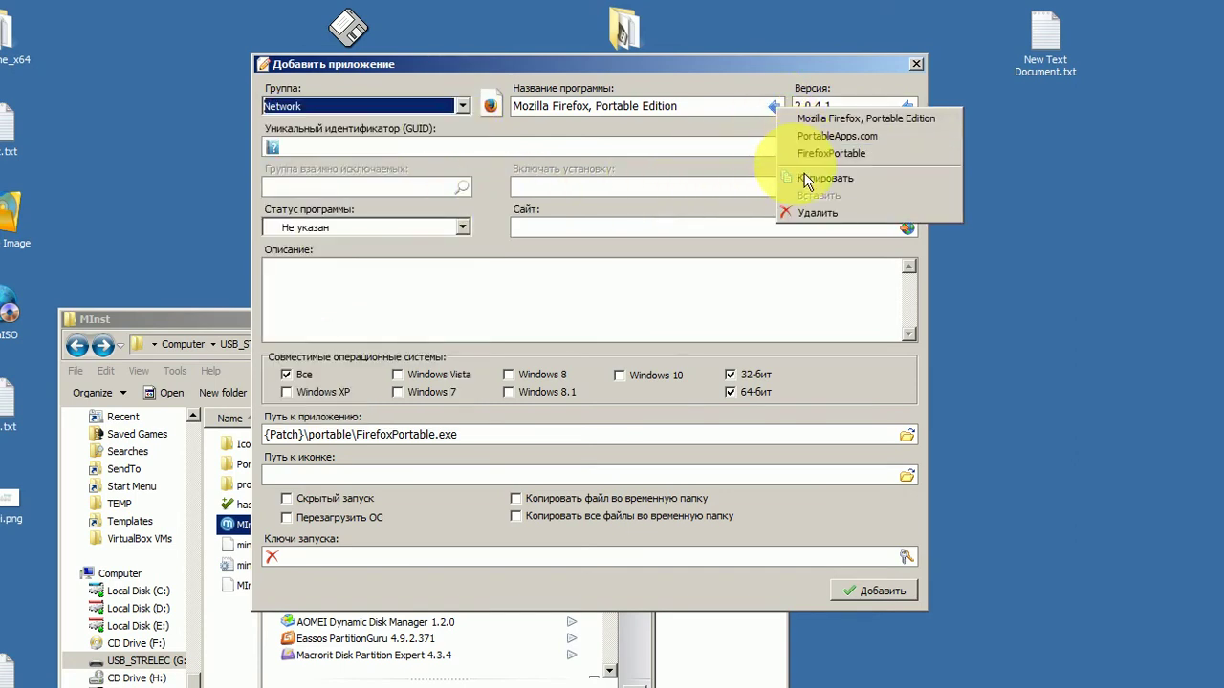
{"action": "left_click", "coordinate": [822, 153]}
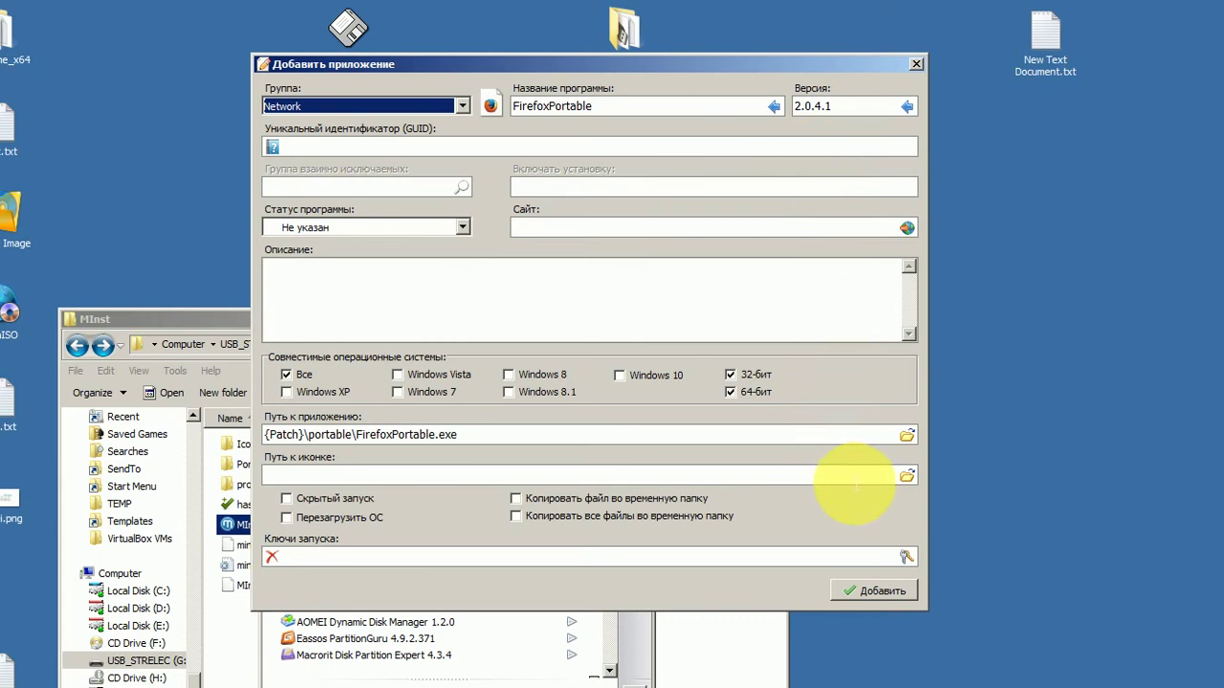
Step: Use icon 0 of FirefoxPortable.exe from the Portable folder as the entry's icon and add the application to the Win8 (x86) profile
{"action": "left_click", "coordinate": [906, 476]}
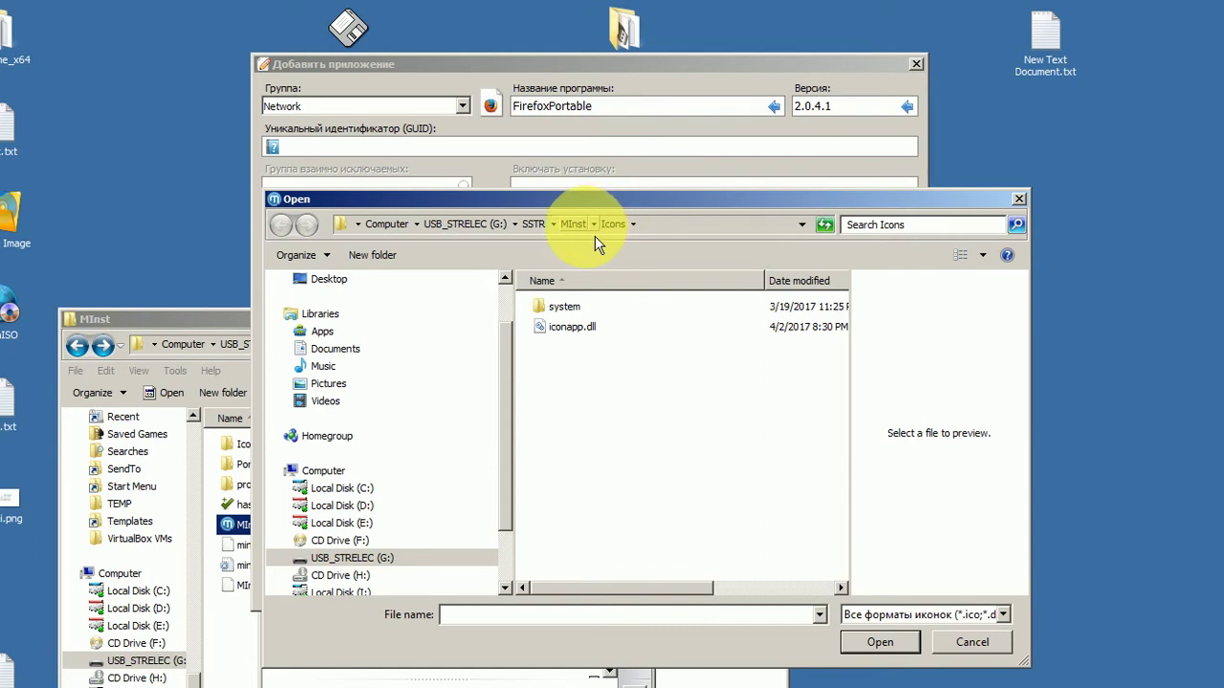
{"action": "left_click", "coordinate": [573, 224]}
{"action": "double_click", "coordinate": [585, 325]}
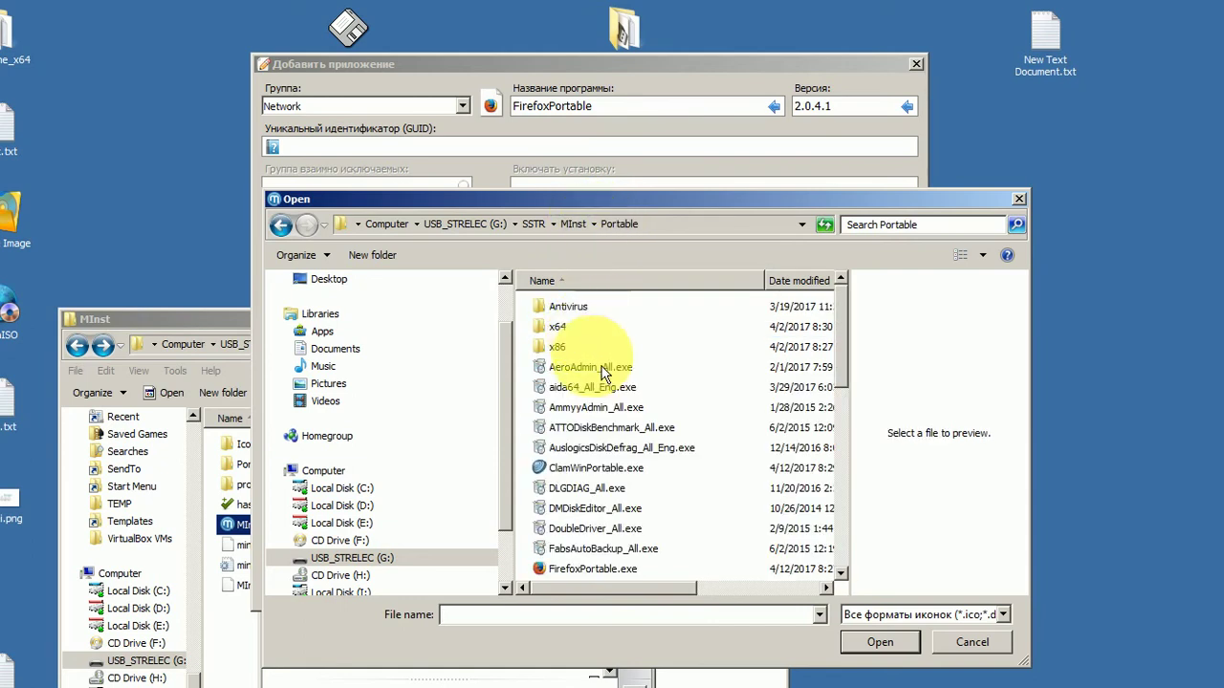
{"action": "double_click", "coordinate": [593, 569]}
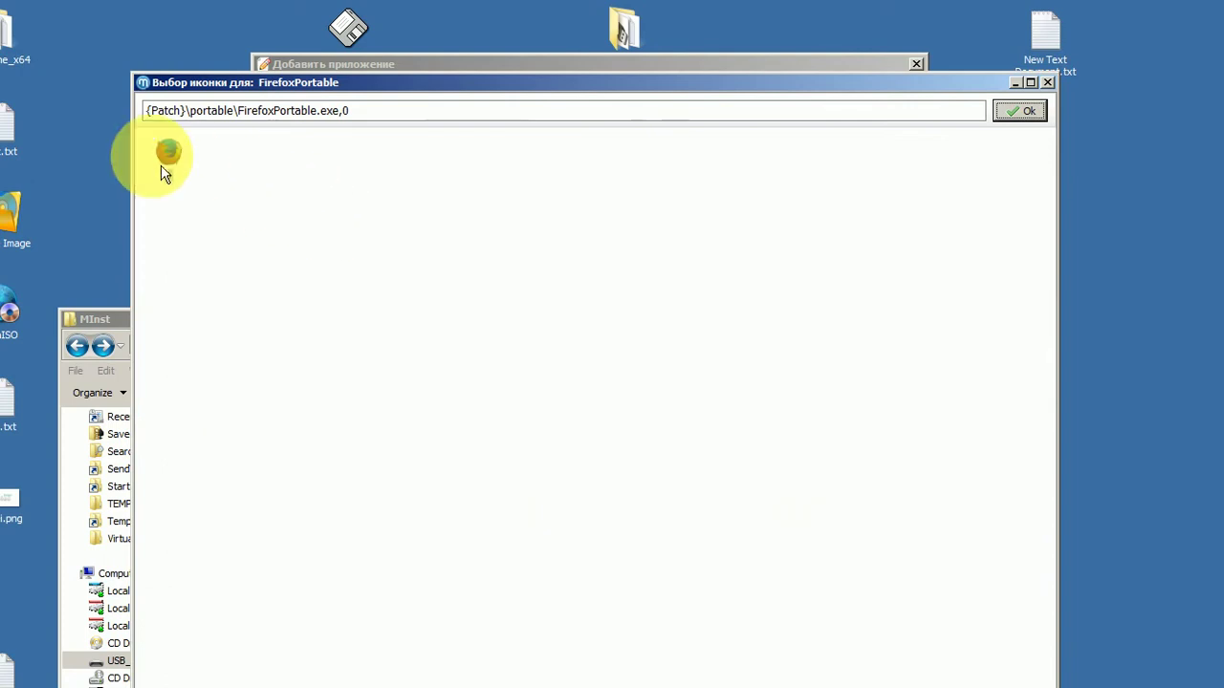
{"action": "left_click", "coordinate": [165, 164]}
{"action": "left_click", "coordinate": [1021, 112]}
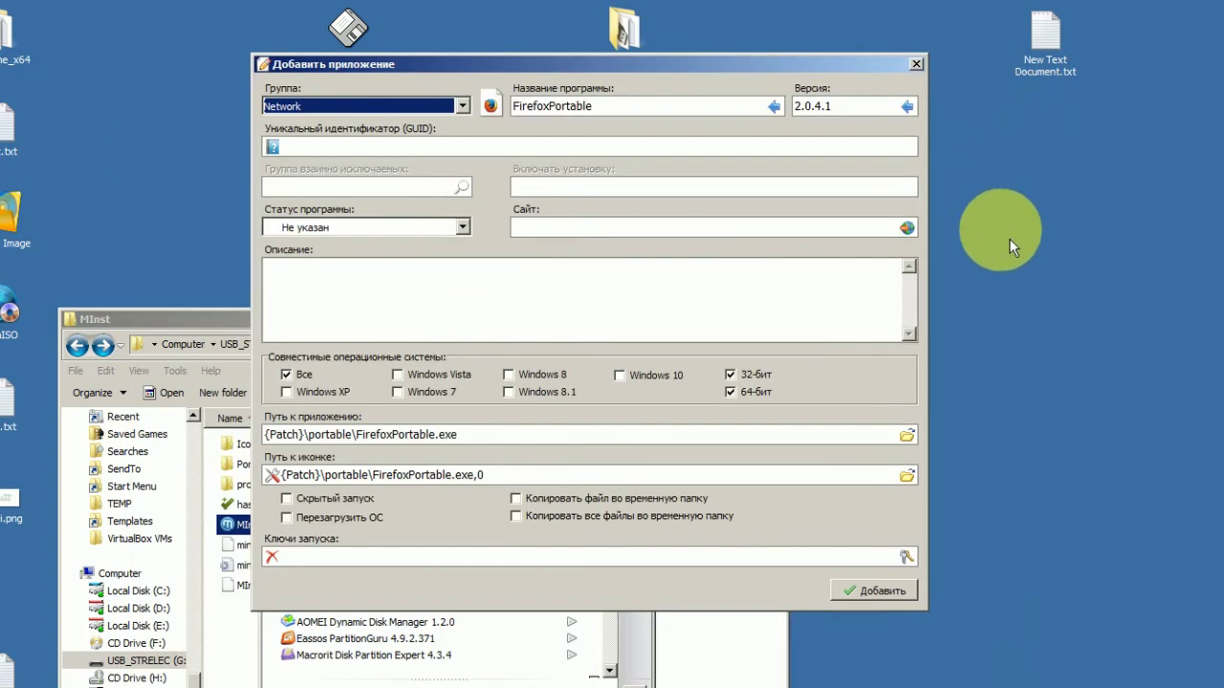
{"action": "left_click", "coordinate": [875, 591]}
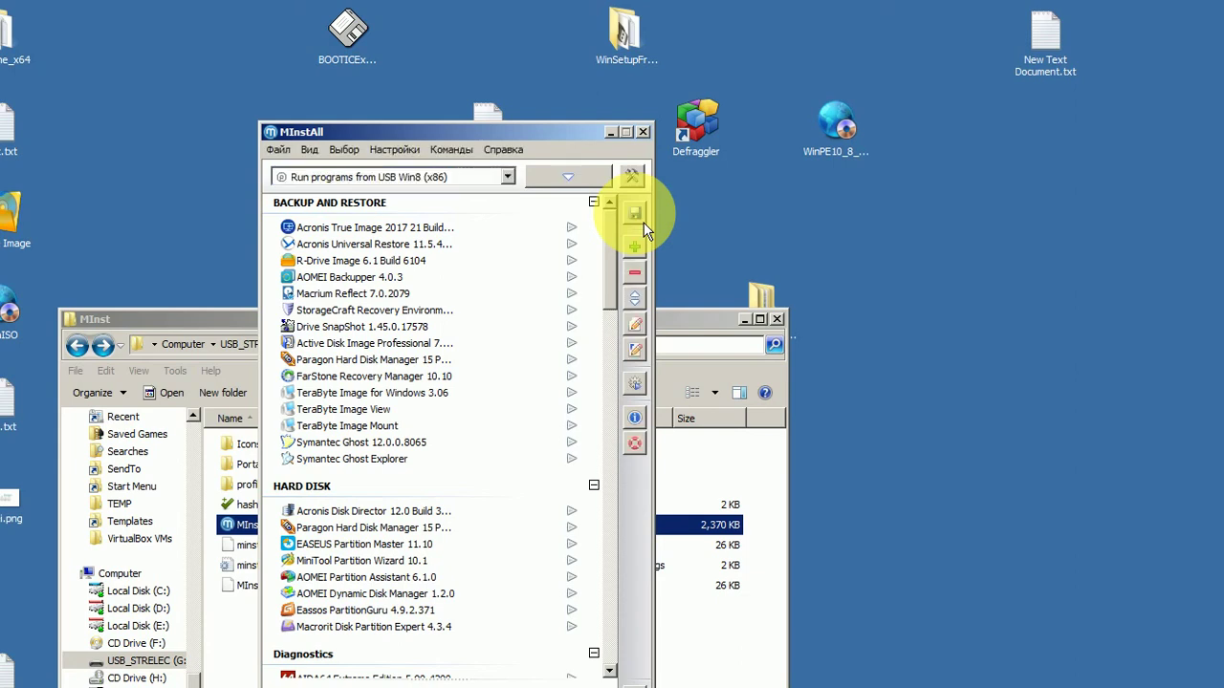
Step: Load the "Run programs from USB Win10 (x86)" profile and start an application entry for ClamWinPortable.exe with group Antivirus and program name ClamWinPortable
{"action": "left_click", "coordinate": [506, 176]}
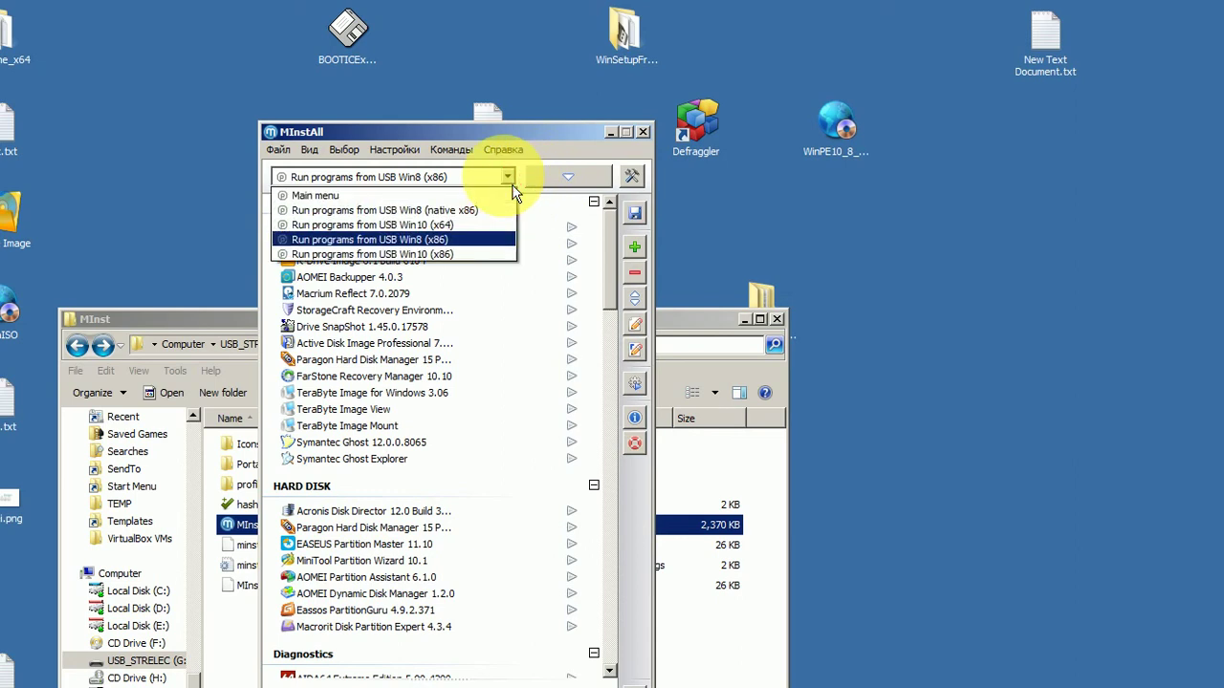
{"action": "left_click", "coordinate": [501, 263]}
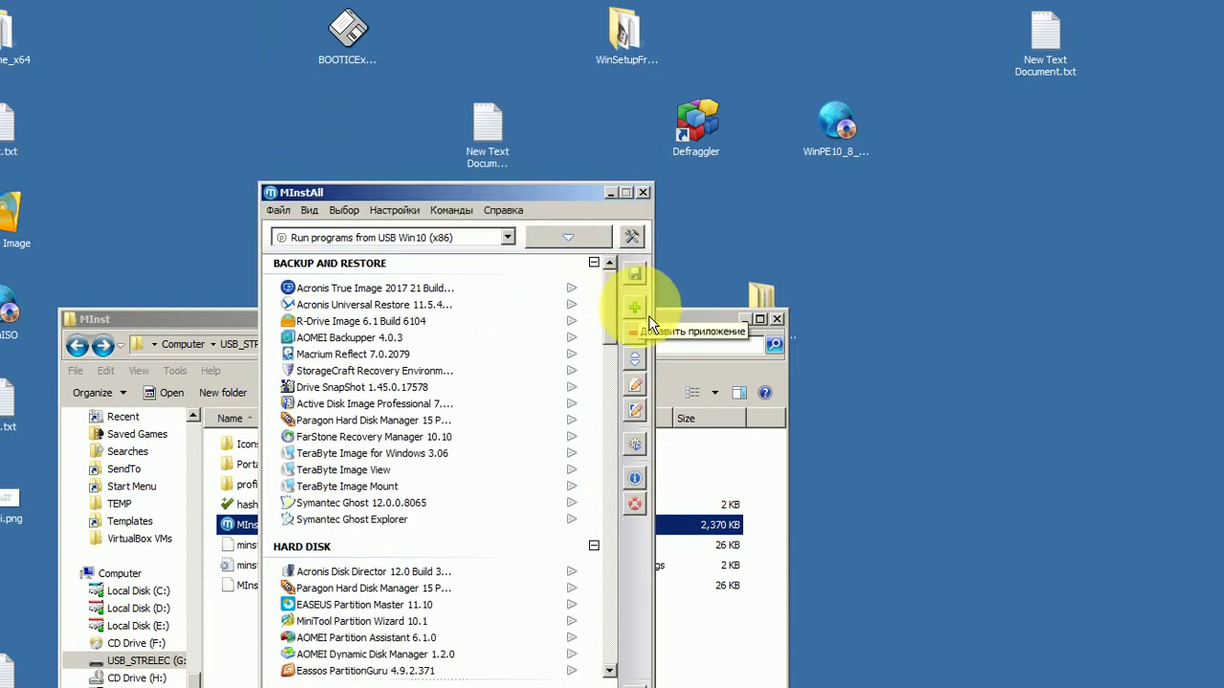
{"action": "left_click", "coordinate": [648, 318]}
{"action": "double_click", "coordinate": [648, 504]}
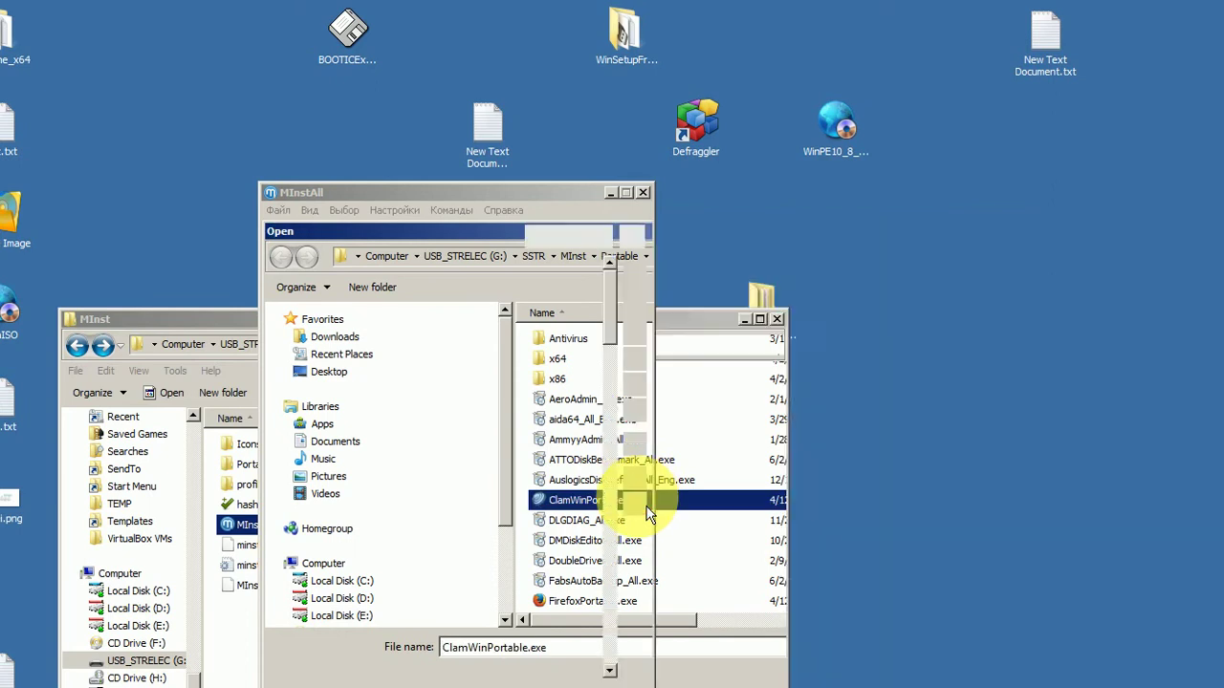
{"action": "left_click", "coordinate": [463, 107]}
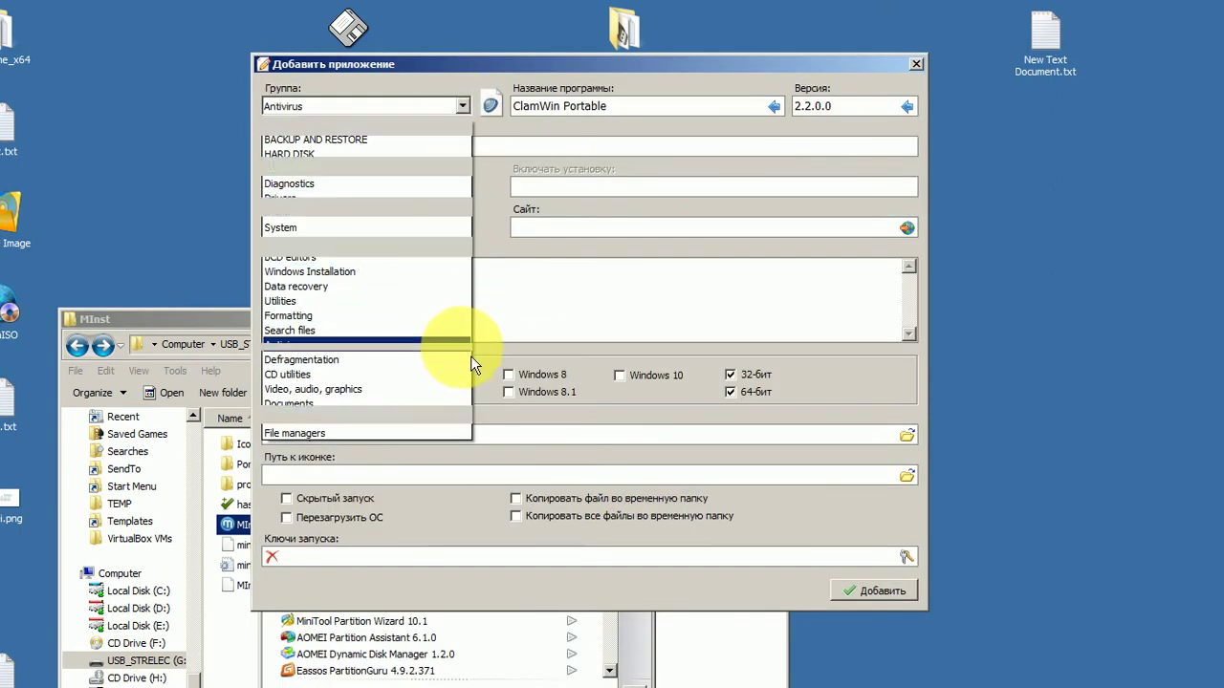
{"action": "left_click", "coordinate": [468, 347]}
{"action": "left_click", "coordinate": [774, 107]}
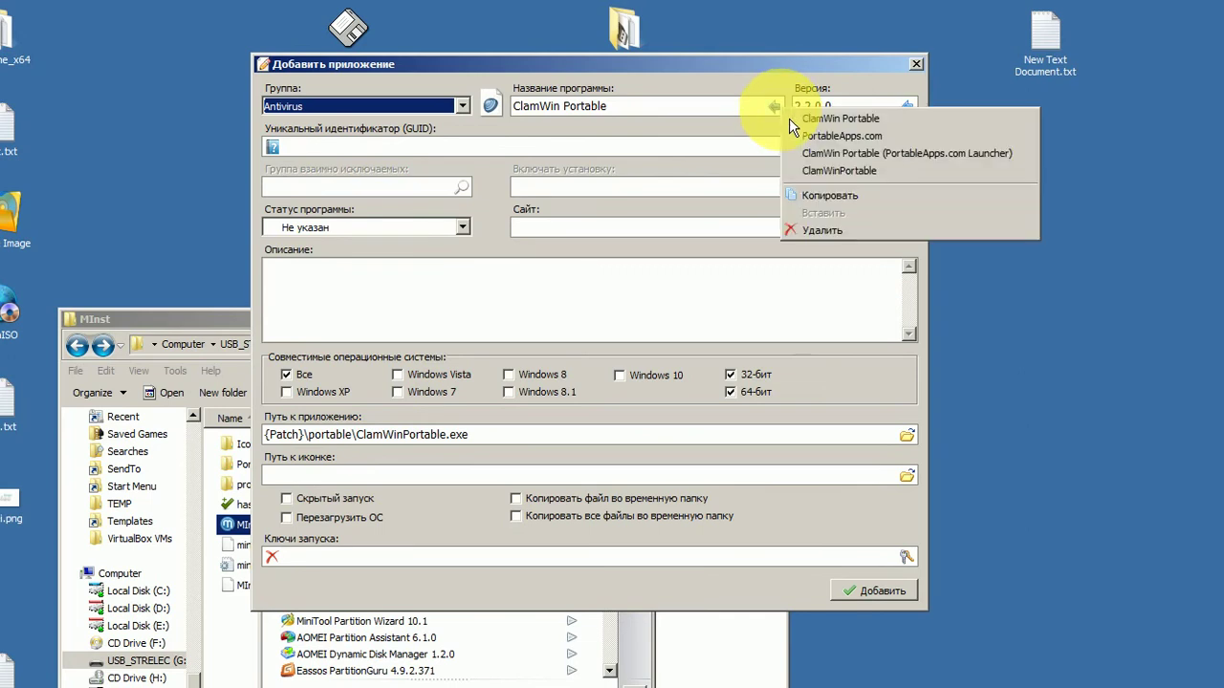
{"action": "left_click", "coordinate": [824, 170]}
Step: Use icon 0 of ClamWinPortable.exe from the Portable folder as the entry's icon and add the application to the Win10 (x86) profile
{"action": "left_click", "coordinate": [906, 477]}
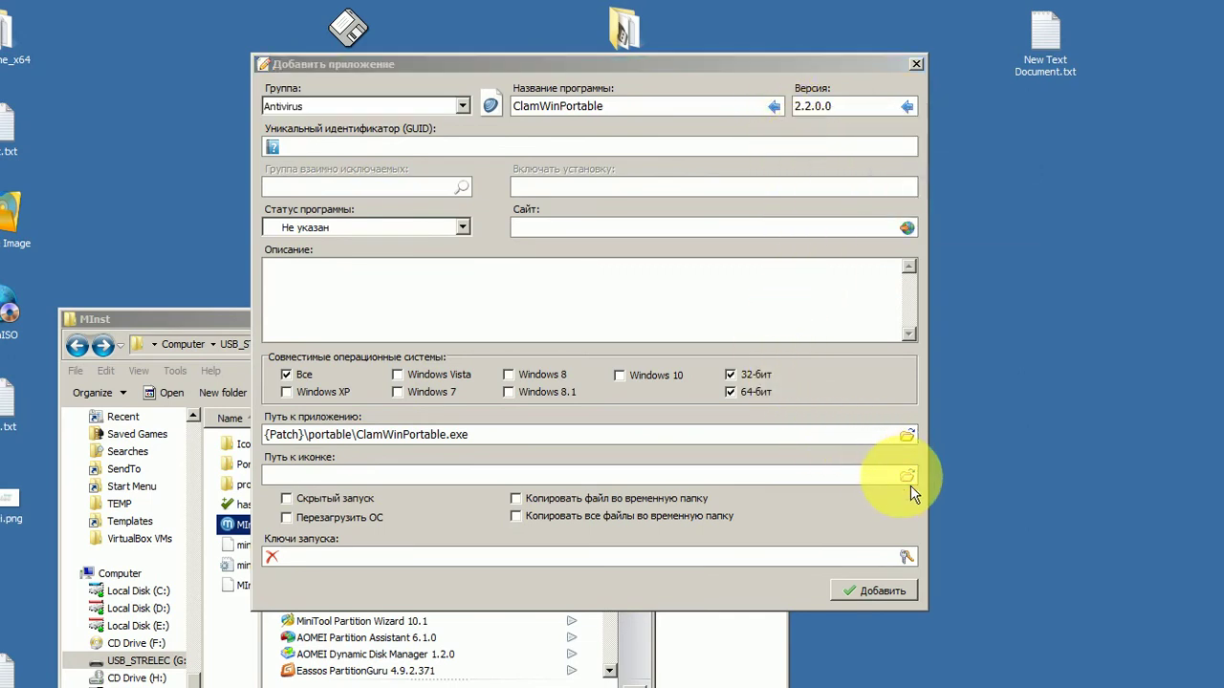
{"action": "left_click", "coordinate": [576, 256]}
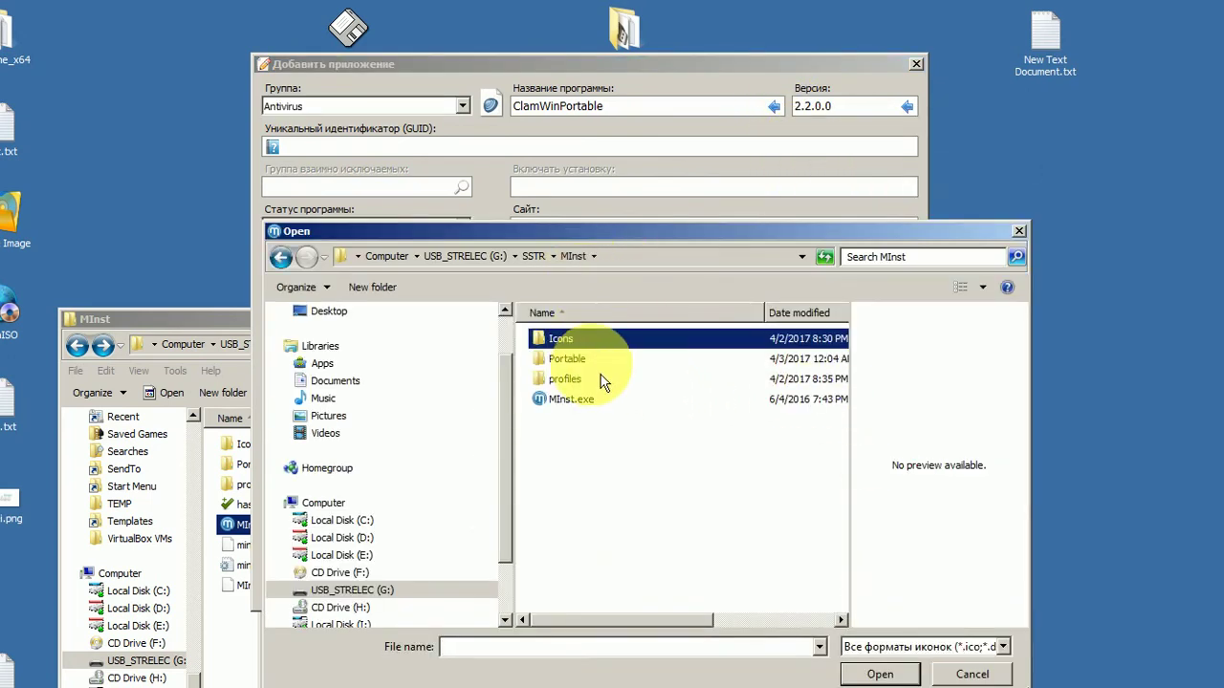
{"action": "double_click", "coordinate": [592, 358]}
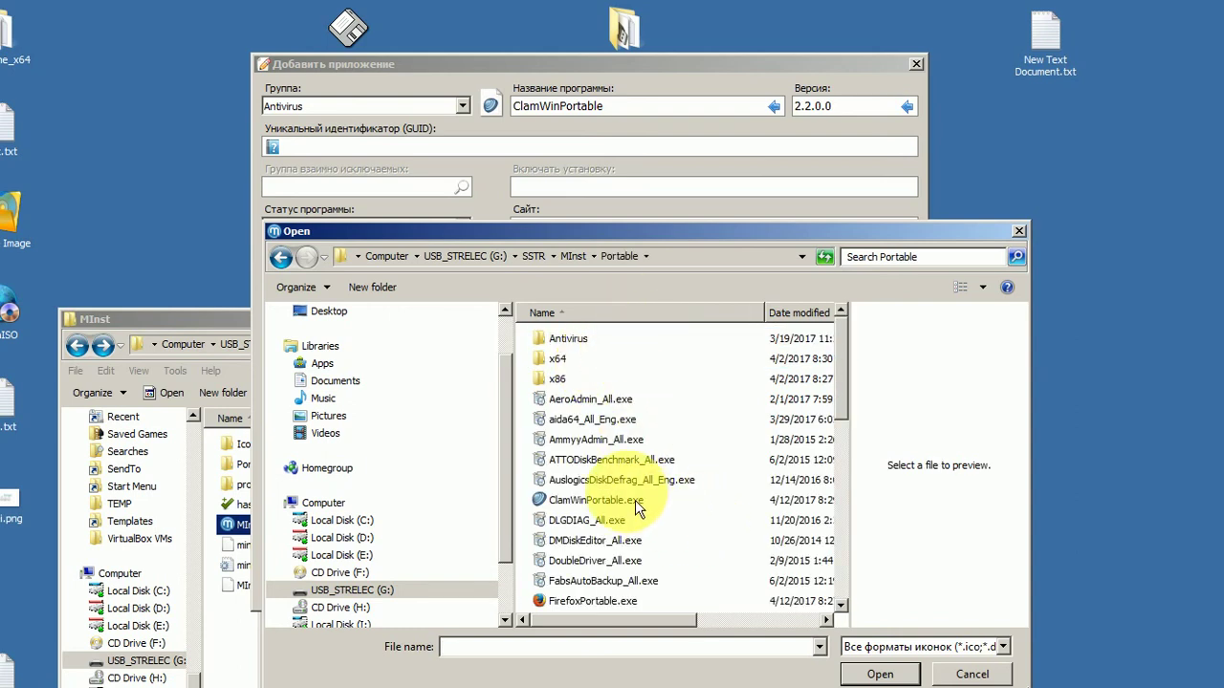
{"action": "double_click", "coordinate": [635, 500]}
{"action": "left_click", "coordinate": [174, 149]}
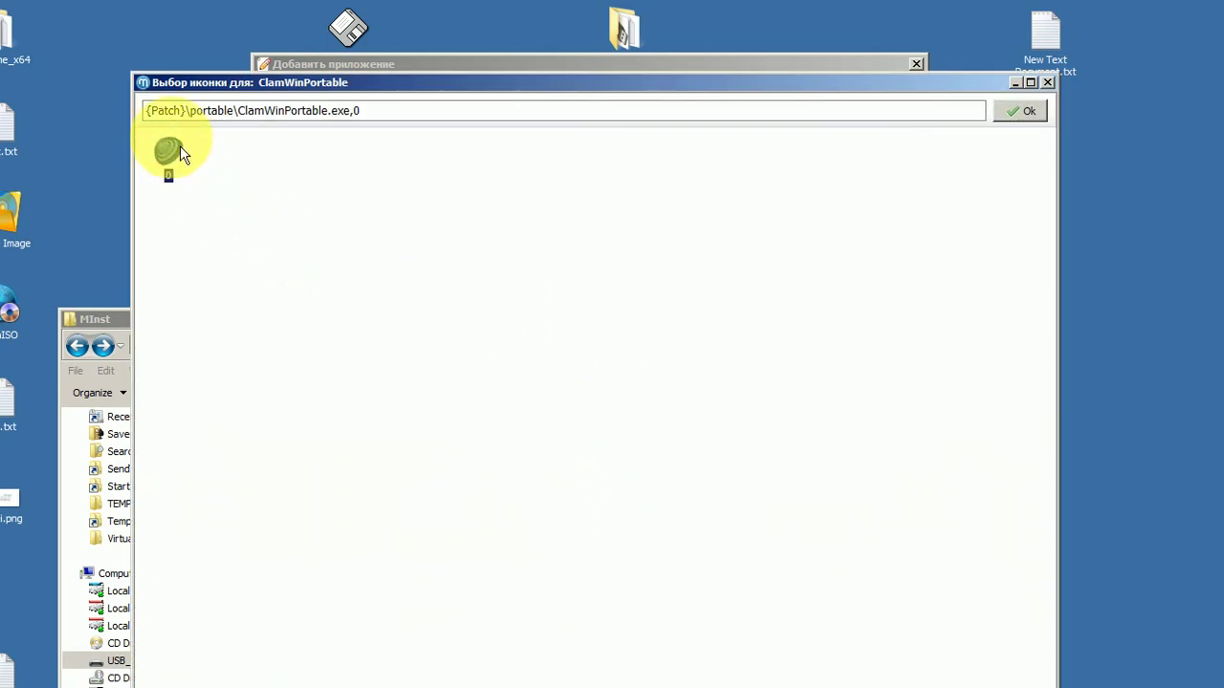
{"action": "left_click", "coordinate": [1021, 110]}
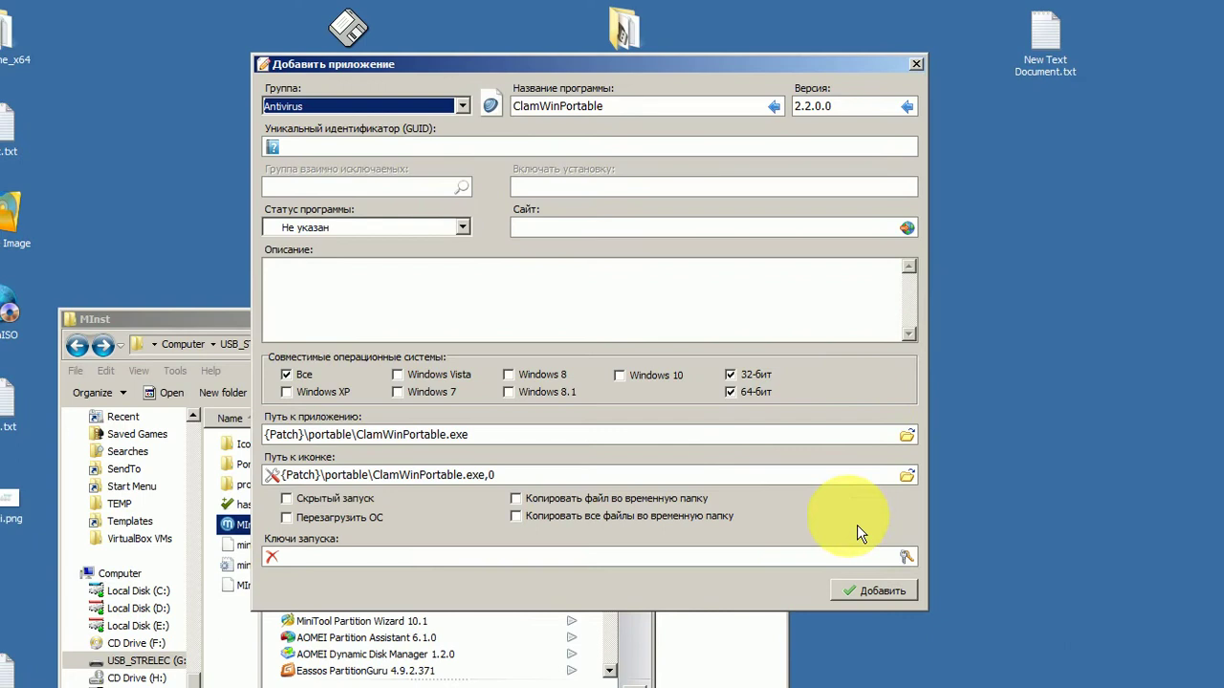
{"action": "left_click", "coordinate": [865, 598]}
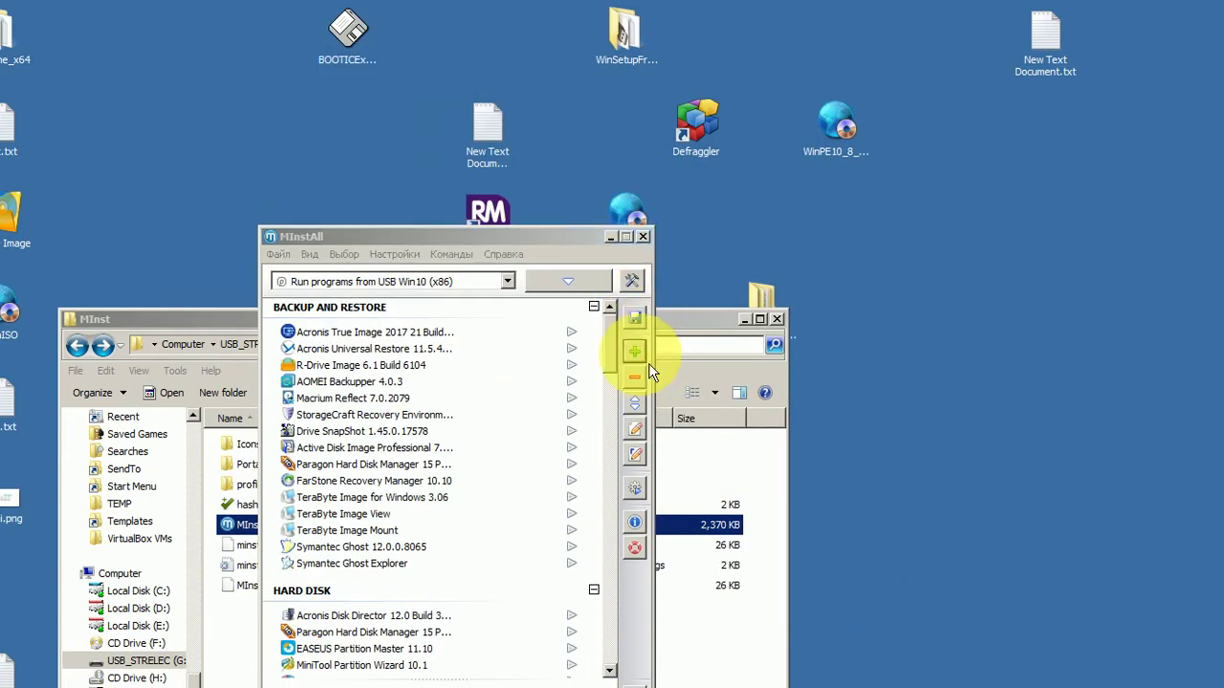
Step: In the Win10 (x86) profile, start an application entry for McAfeeStingerPortable.exe with group Antivirus and program name McAfeeStingerPortable
{"action": "left_click", "coordinate": [636, 352]}
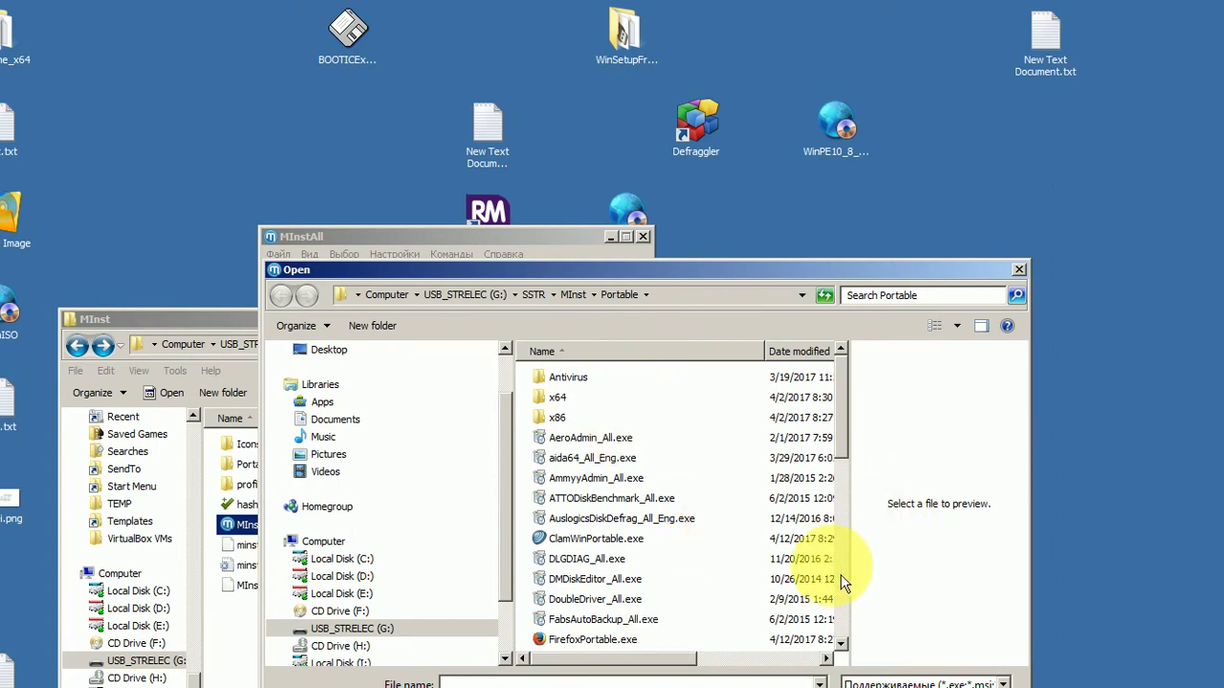
{"action": "scroll", "coordinate": [847, 579], "scroll_direction": "down", "scroll_amount": 5}
{"action": "double_click", "coordinate": [594, 574]}
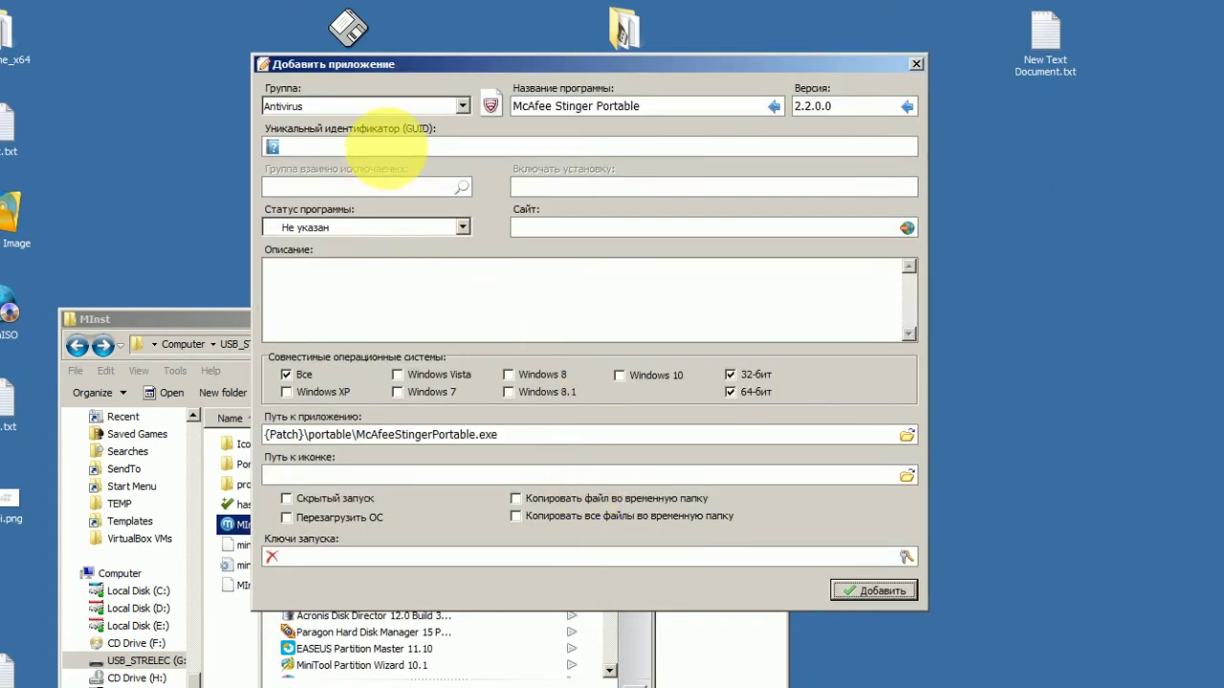
{"action": "left_click", "coordinate": [774, 106]}
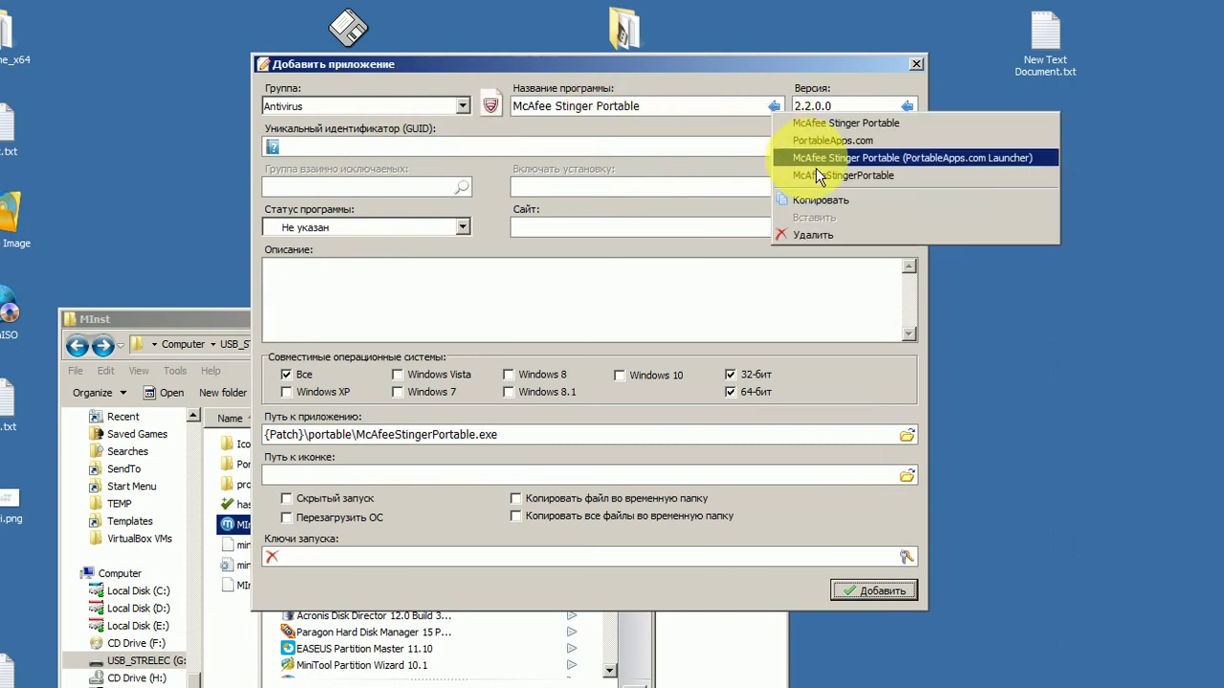
{"action": "left_click", "coordinate": [817, 177]}
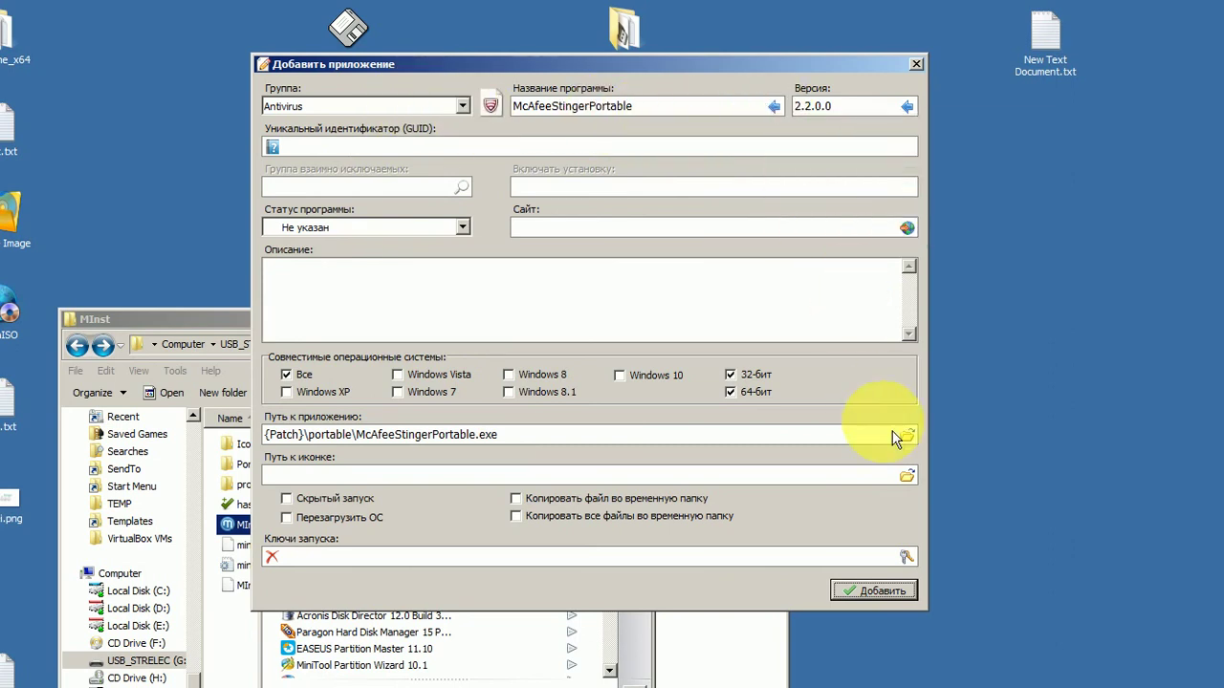
Step: Use icon 0 of McAfeeStingerPortable.exe from the Portable folder as the entry's icon and add the application to the Win10 (x86) profile
{"action": "left_click", "coordinate": [907, 476]}
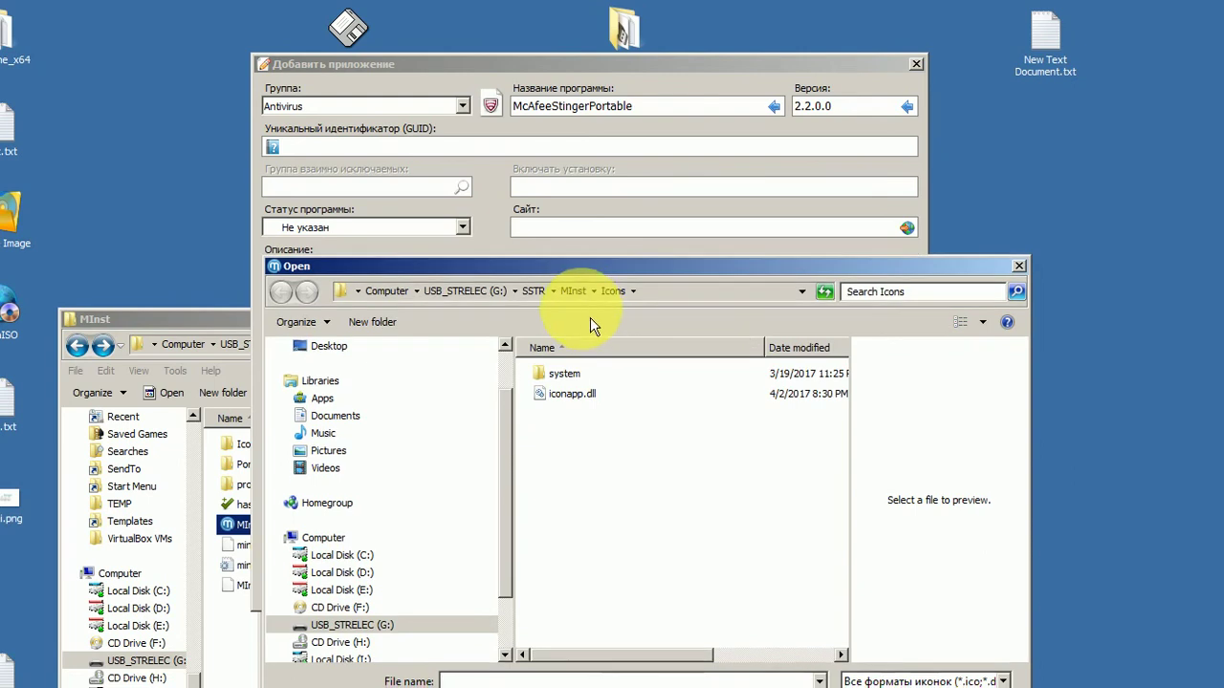
{"action": "left_click", "coordinate": [585, 292]}
{"action": "double_click", "coordinate": [588, 393]}
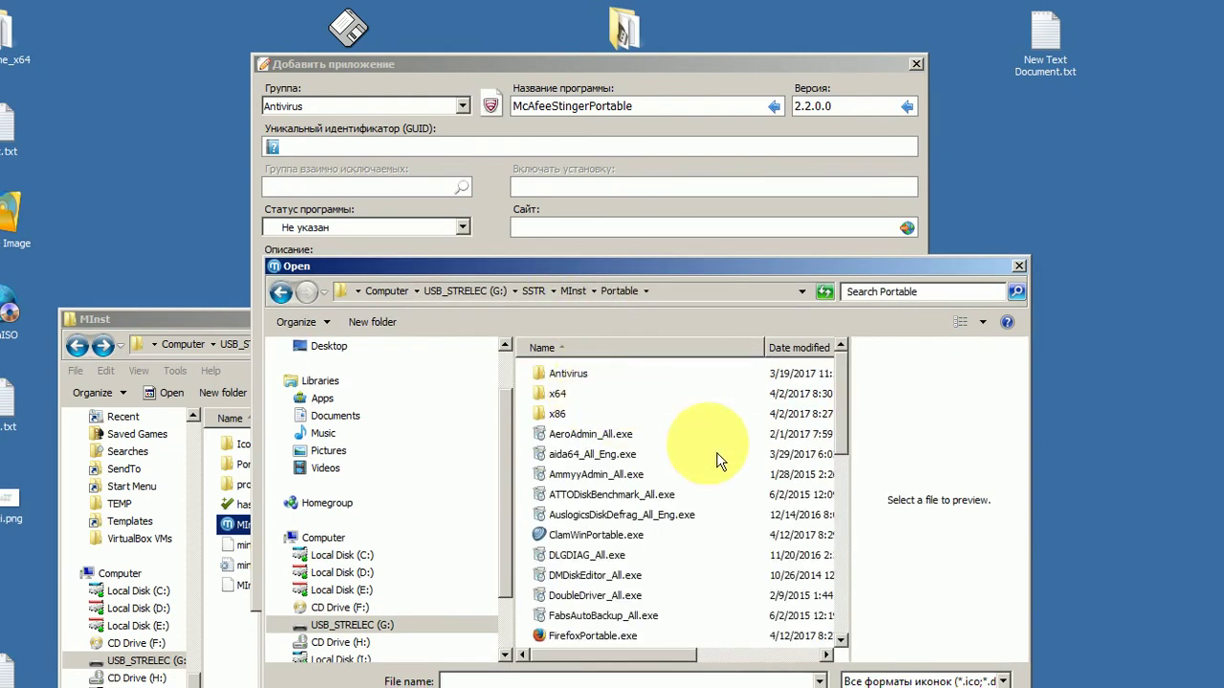
{"action": "left_click_drag", "start_coordinate": [843, 437], "coordinate": [860, 542]}
{"action": "double_click", "coordinate": [640, 548]}
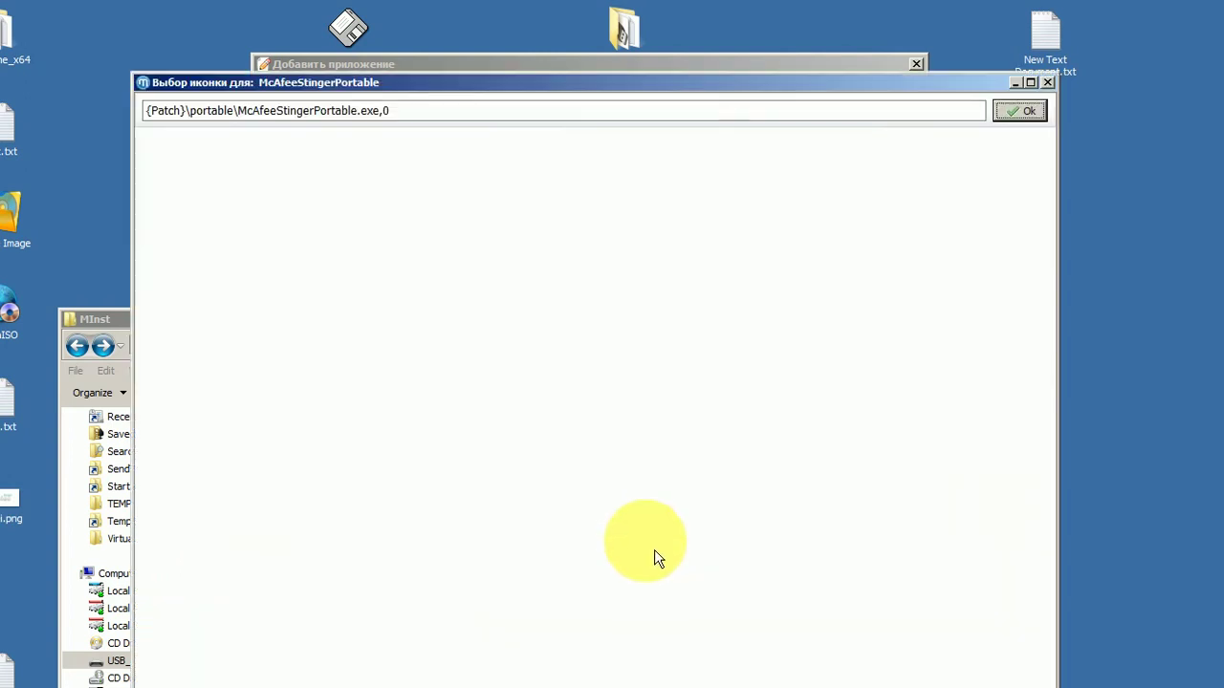
{"action": "left_click", "coordinate": [173, 144]}
{"action": "left_click", "coordinate": [1021, 112]}
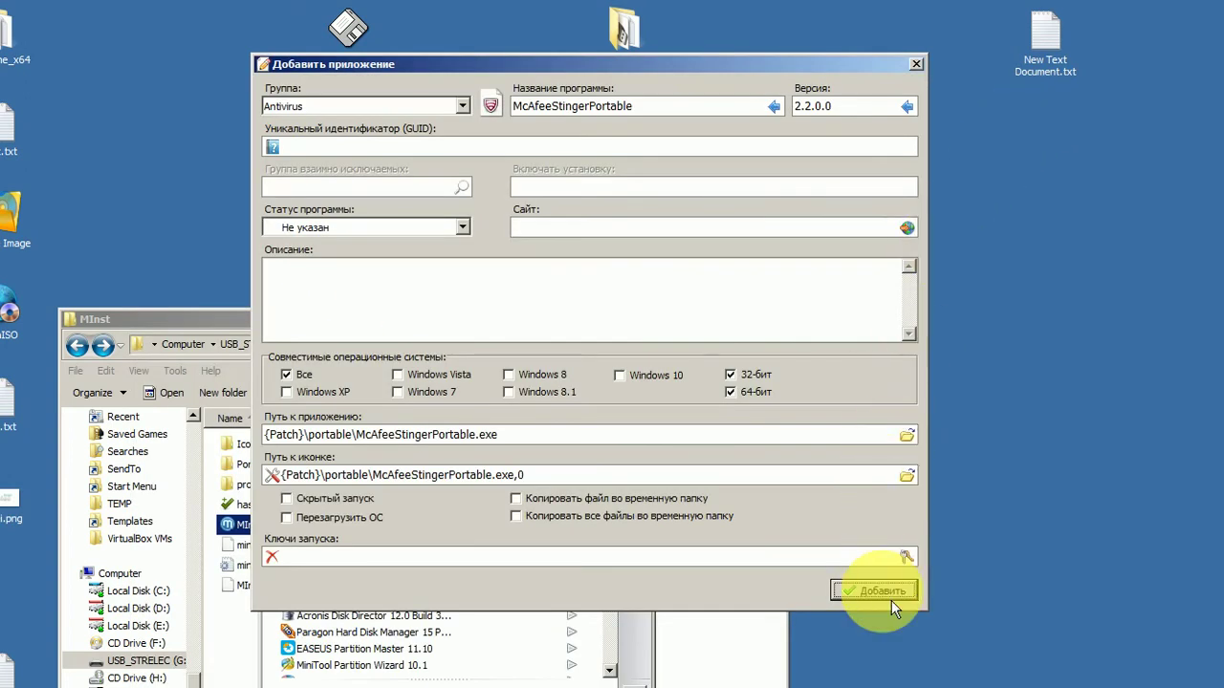
{"action": "left_click", "coordinate": [891, 600]}
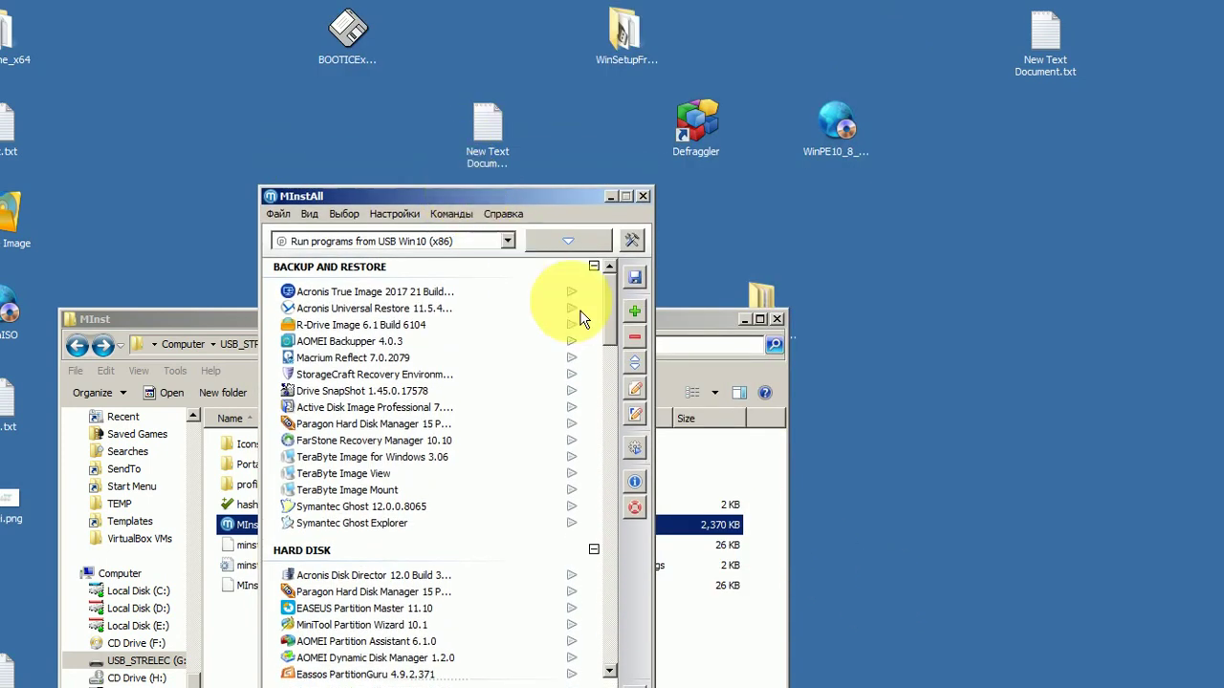
Step: In the Win10 (x86) profile, start an application entry for FirefoxPortable.exe with group Network and program name FirefoxPortable
{"action": "left_click", "coordinate": [641, 316]}
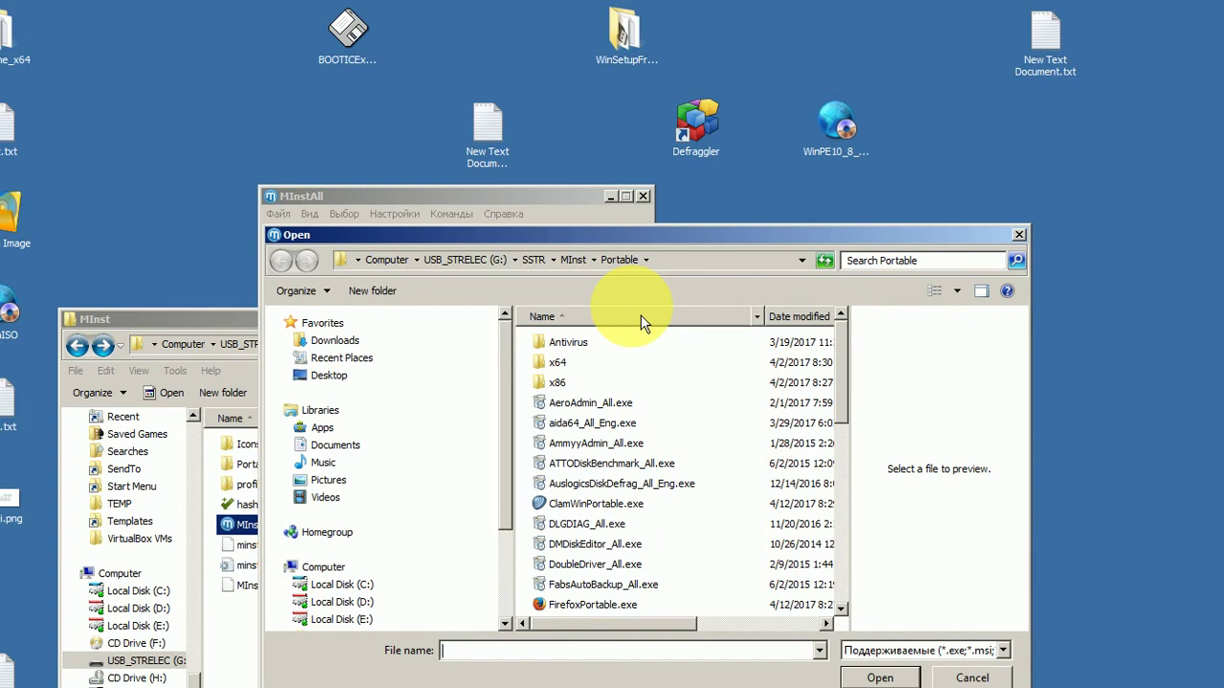
{"action": "double_click", "coordinate": [638, 610]}
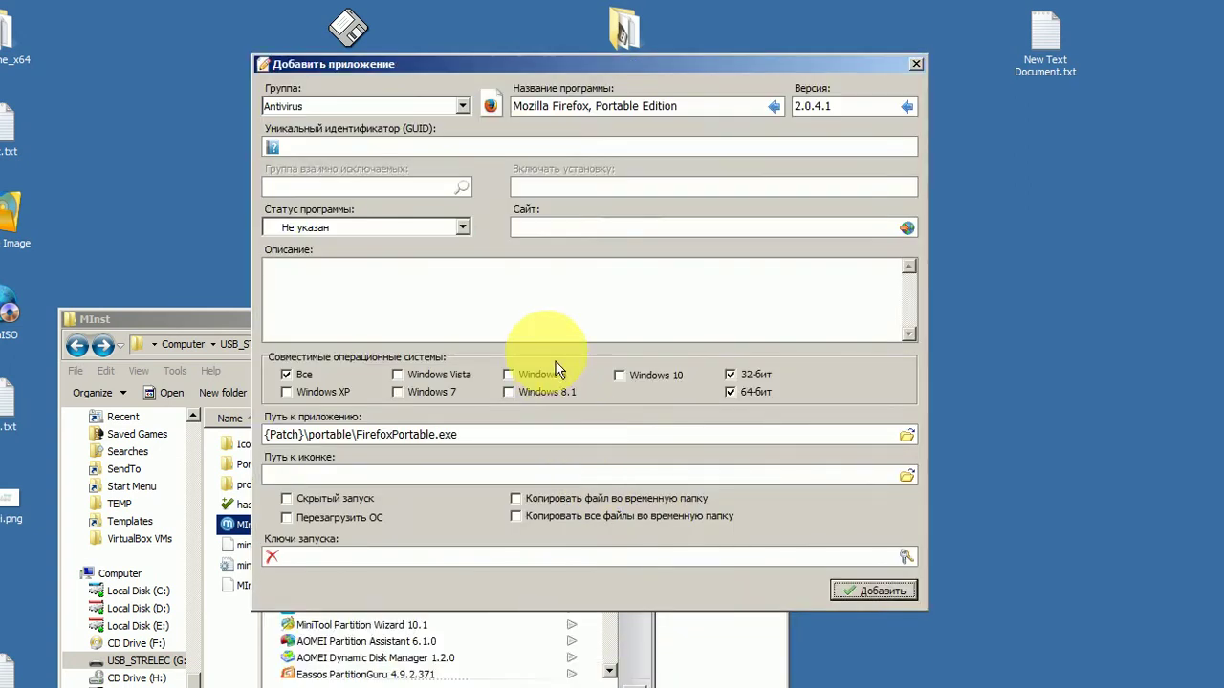
{"action": "left_click", "coordinate": [424, 107]}
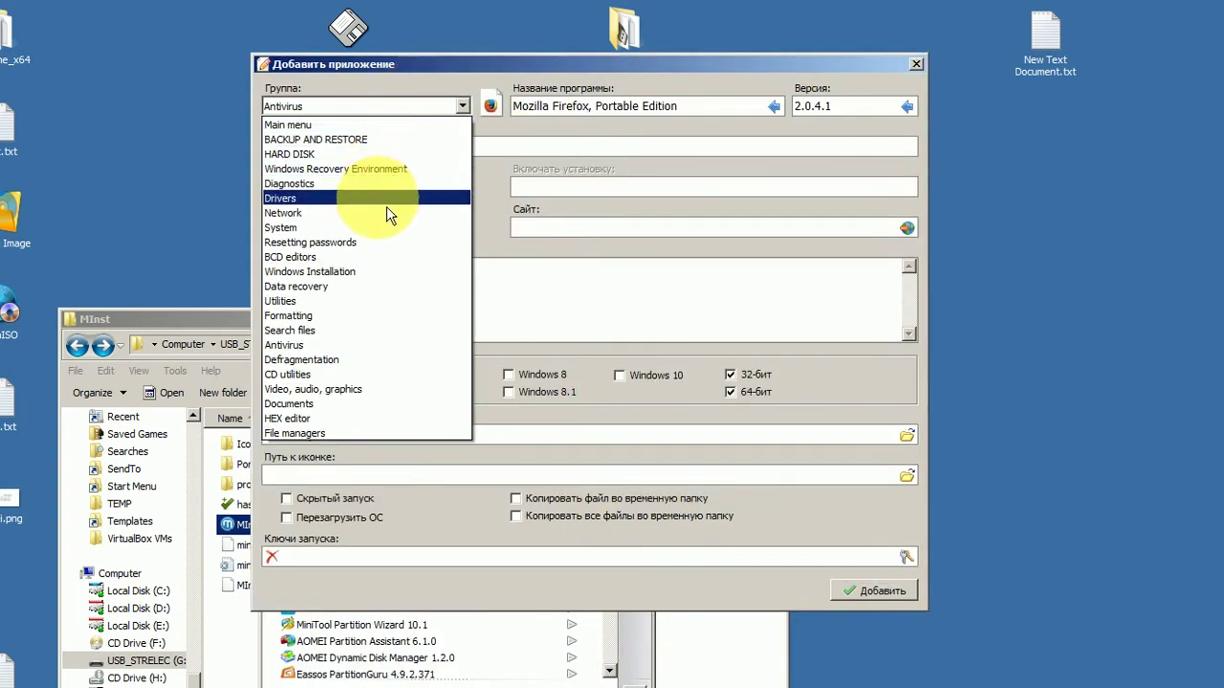
{"action": "left_click", "coordinate": [384, 221]}
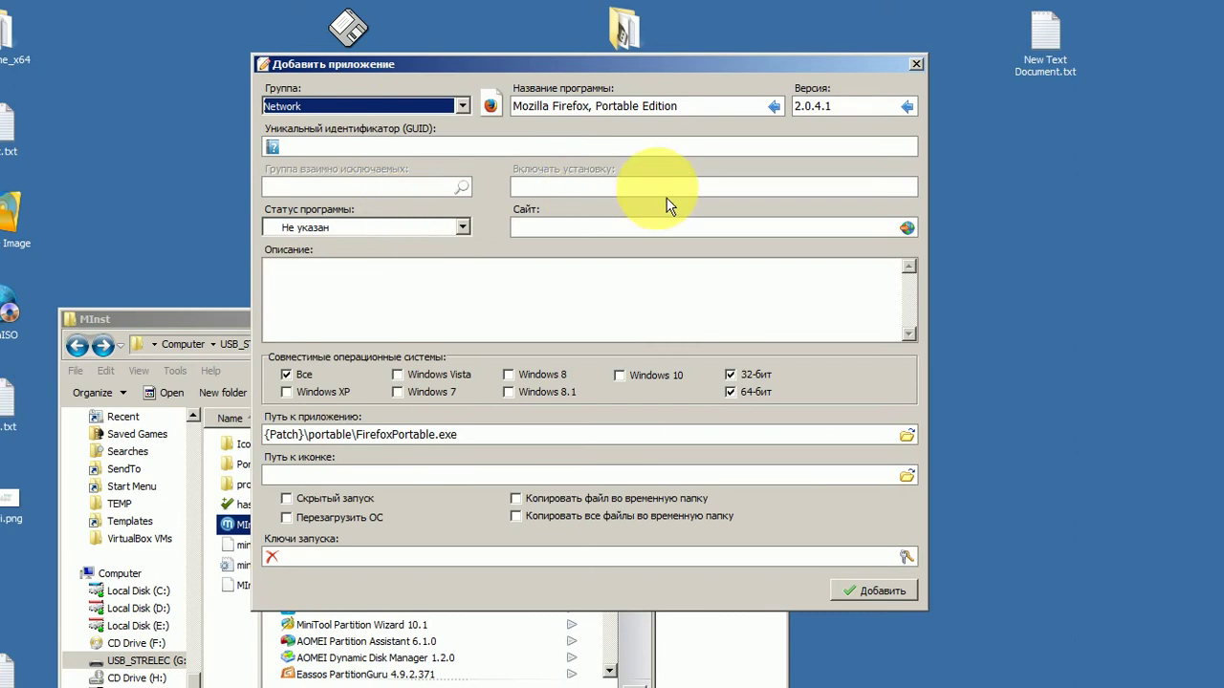
{"action": "left_click", "coordinate": [773, 106]}
{"action": "left_click", "coordinate": [815, 159]}
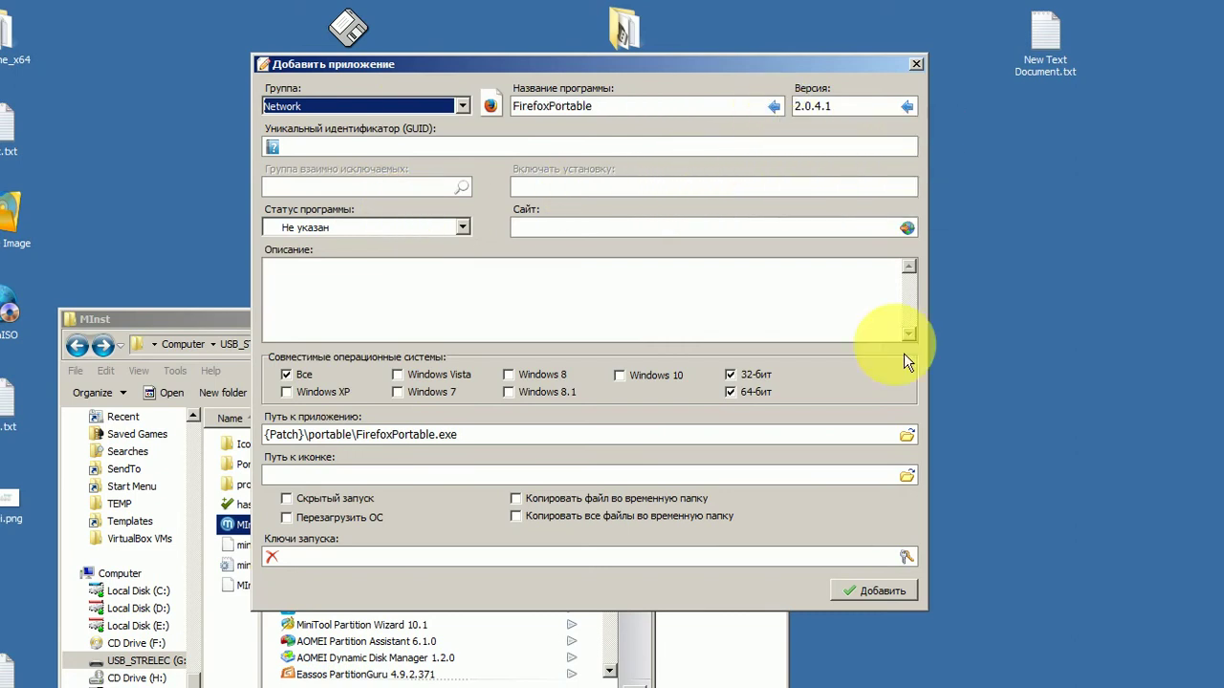
Step: Use icon 0 of FirefoxPortable.exe from the Portable folder as the entry's icon and add the application to the Win10 (x86) profile
{"action": "left_click", "coordinate": [906, 475]}
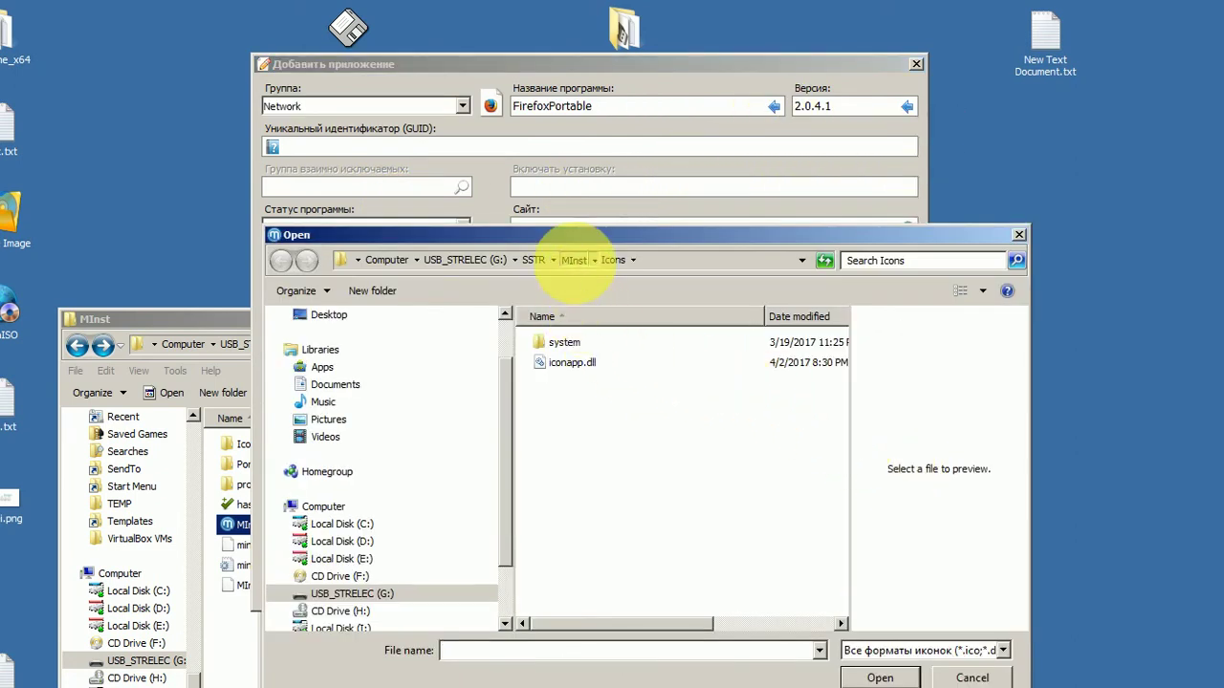
{"action": "left_click", "coordinate": [574, 259]}
{"action": "left_click", "coordinate": [585, 373]}
{"action": "double_click", "coordinate": [585, 372]}
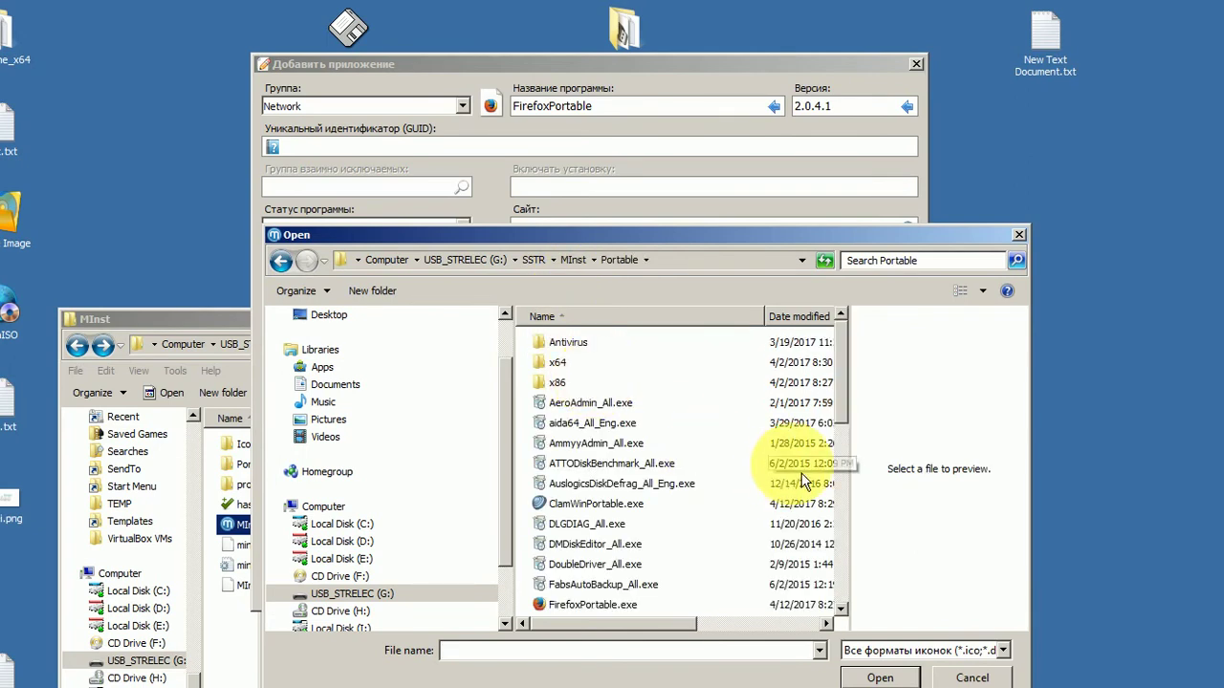
{"action": "left_click", "coordinate": [845, 522]}
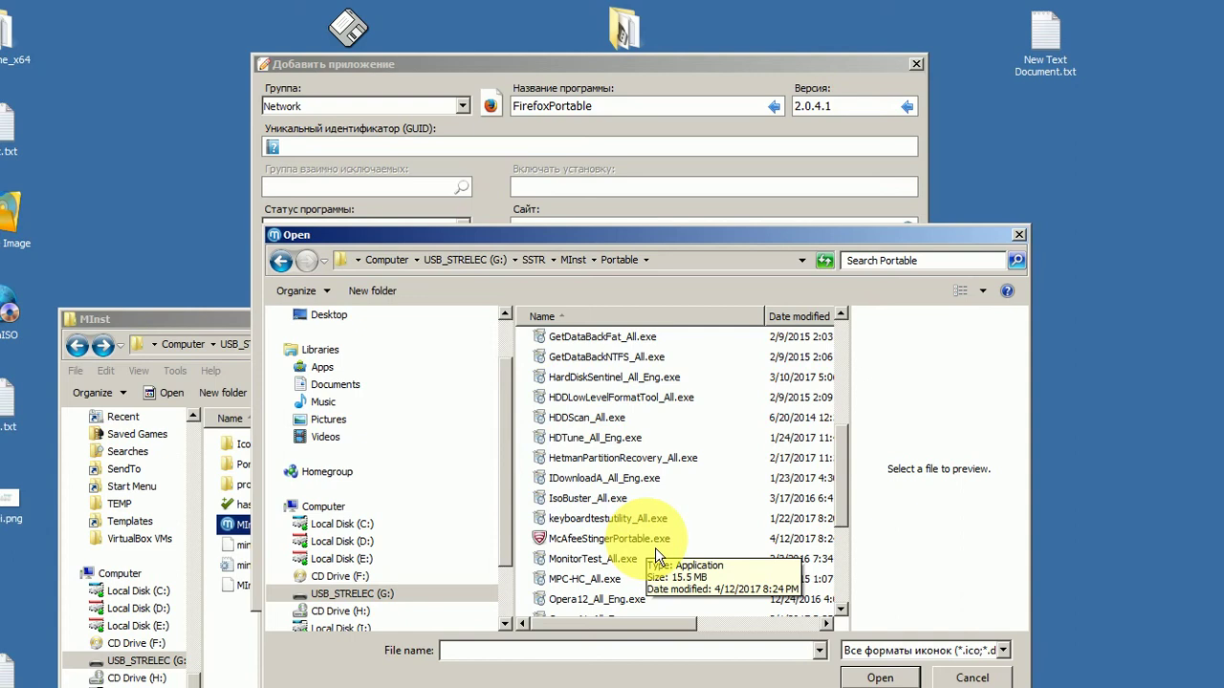
{"action": "scroll", "coordinate": [822, 421], "scroll_direction": "up", "scroll_amount": 3}
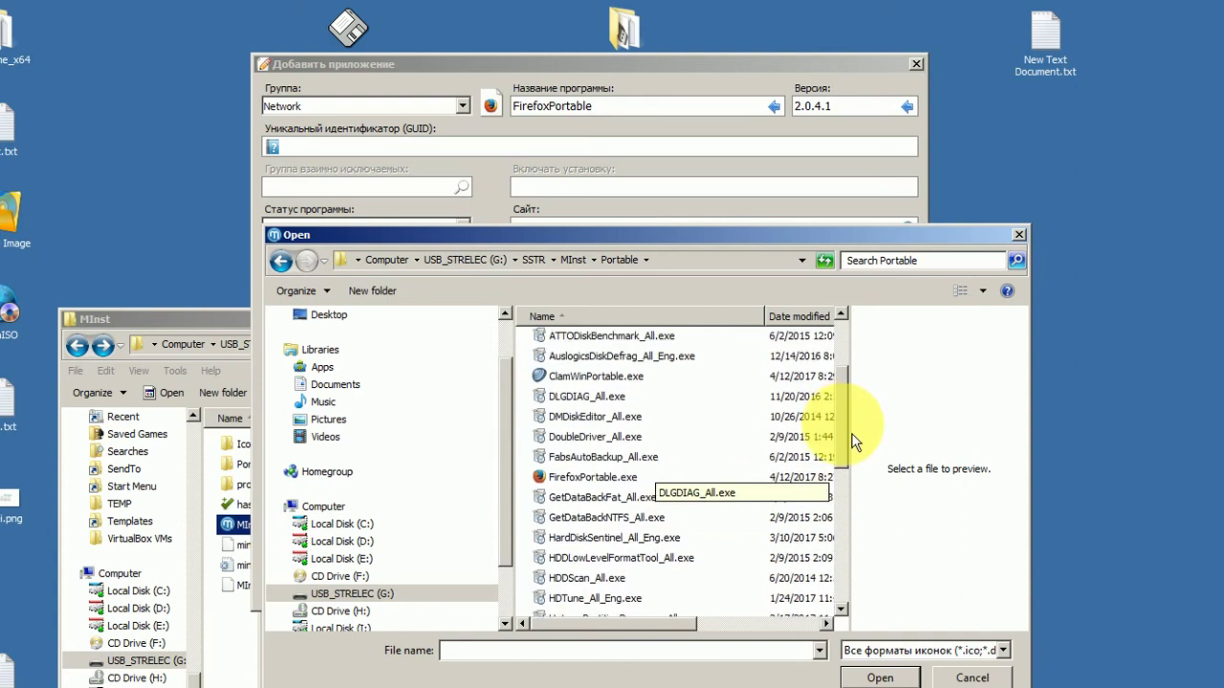
{"action": "double_click", "coordinate": [631, 492]}
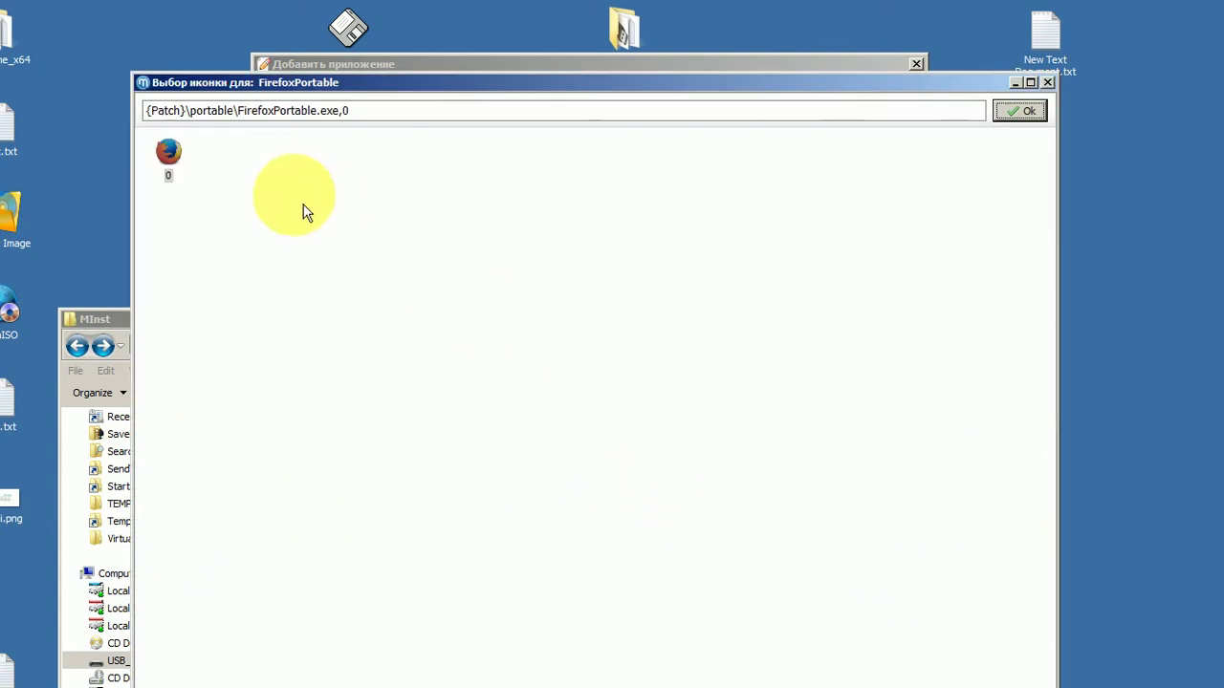
{"action": "left_click", "coordinate": [167, 153]}
{"action": "left_click", "coordinate": [1021, 111]}
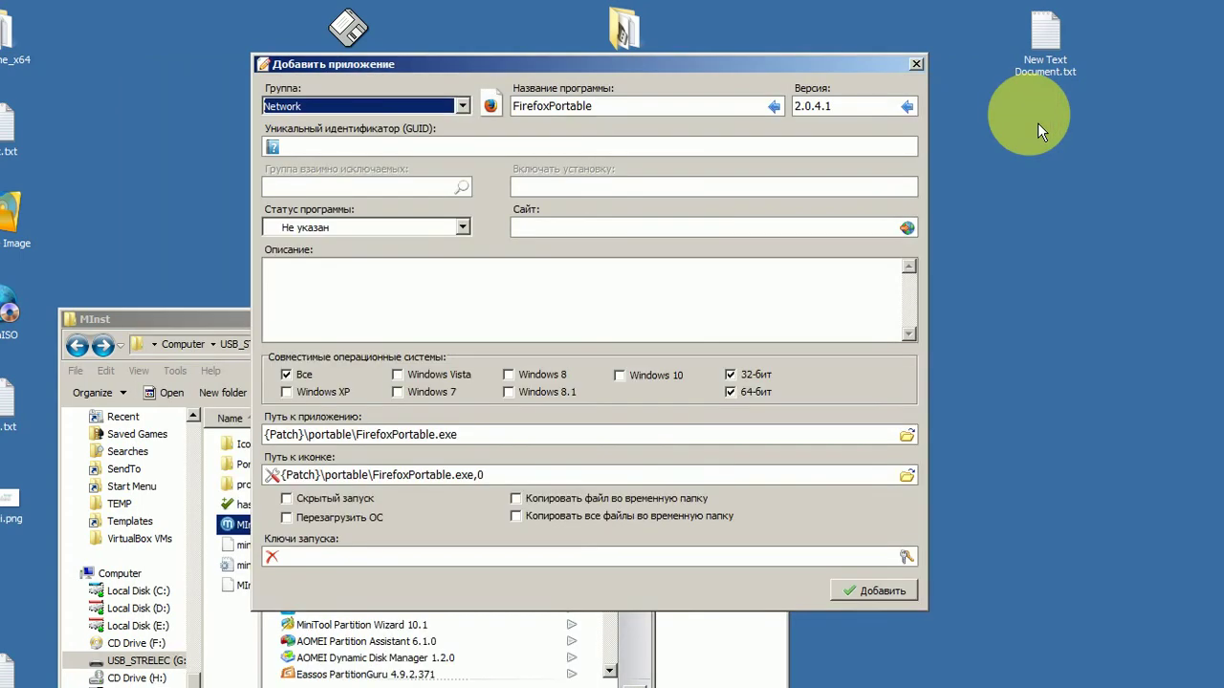
{"action": "left_click", "coordinate": [901, 593]}
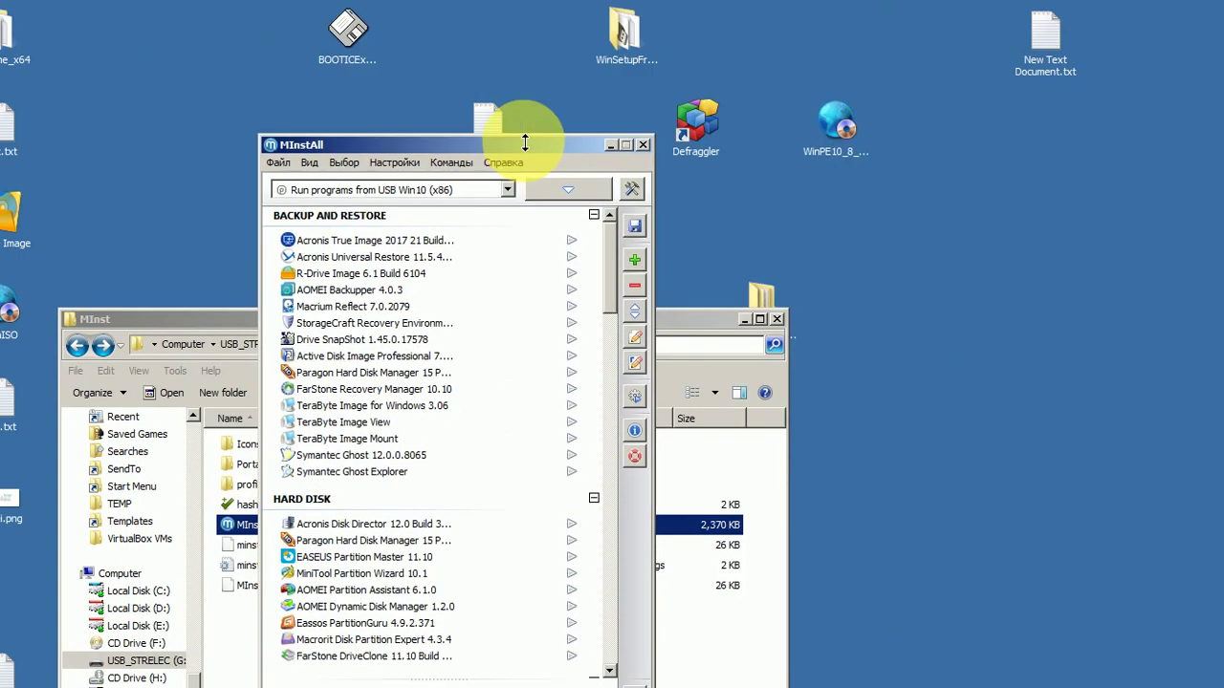
Step: Save the changes made to the "Run programs from USB Win10 (x86)" profile
{"action": "left_click", "coordinate": [636, 232]}
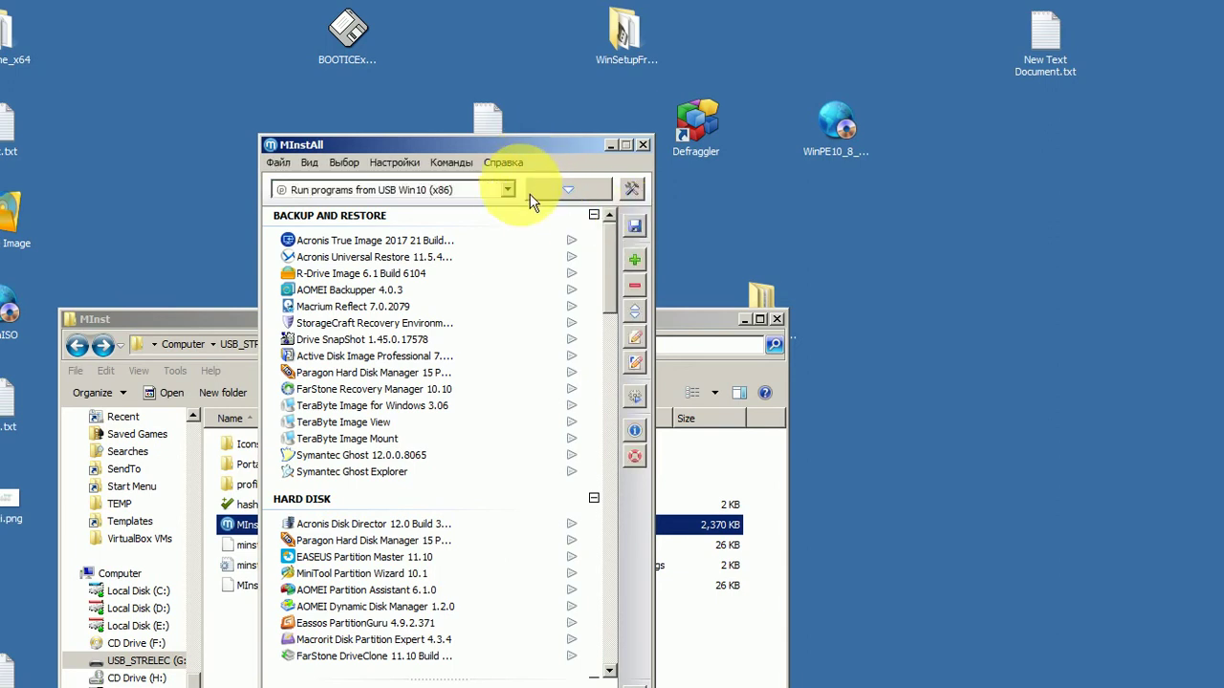
{"action": "left_click", "coordinate": [507, 191]}
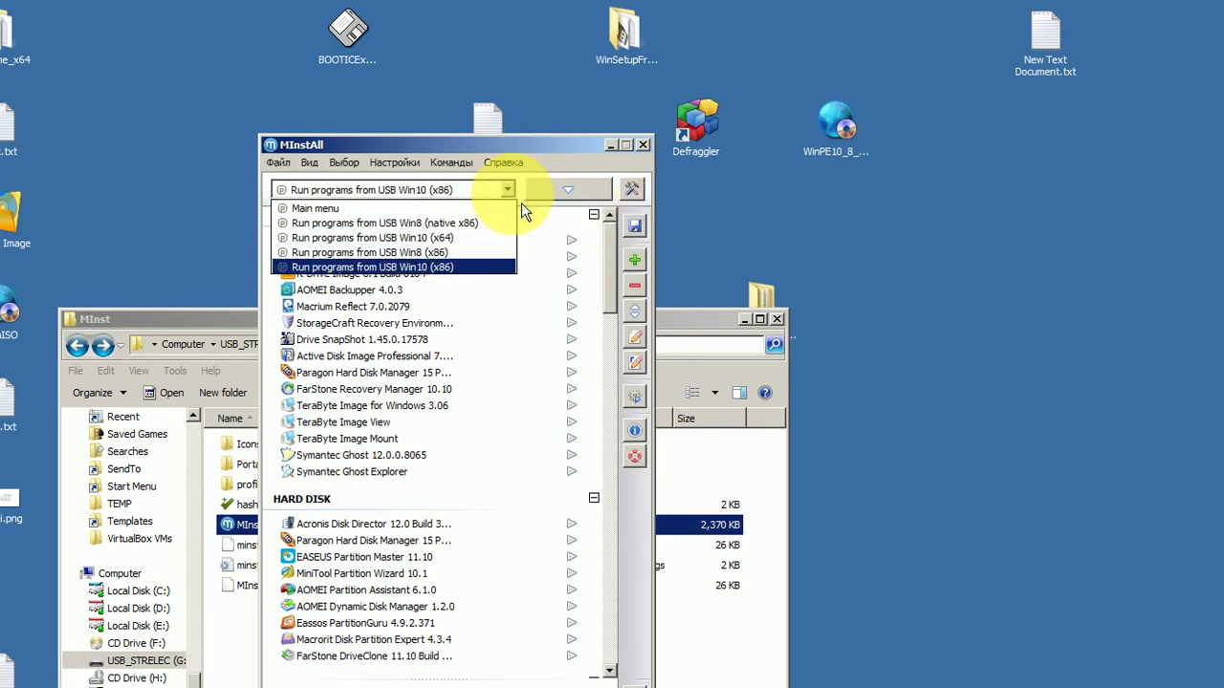
{"action": "left_click", "coordinate": [521, 203]}
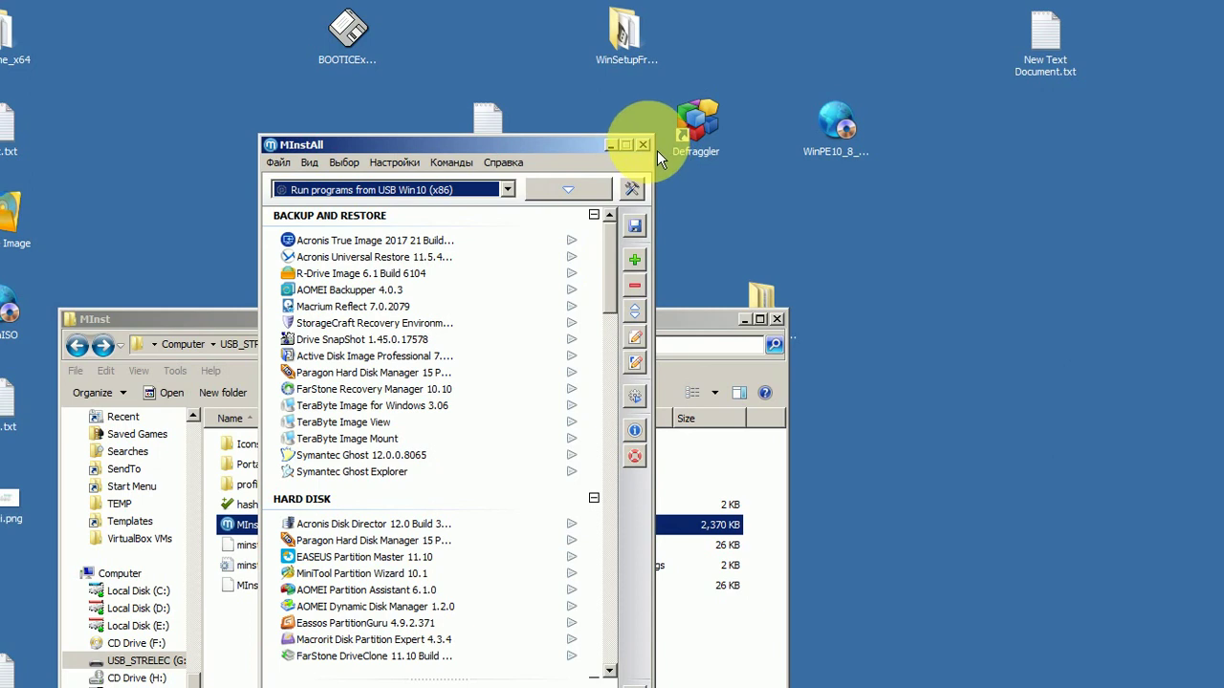
Step: Examine the ClamWinPortable and McAfeeStingerPortable entries in the Win10 (x86) profile's Antivirus group and load the "Run programs from USB Win10 (x64)" profile
{"action": "left_click_drag", "start_coordinate": [584, 155], "coordinate": [654, 13]}
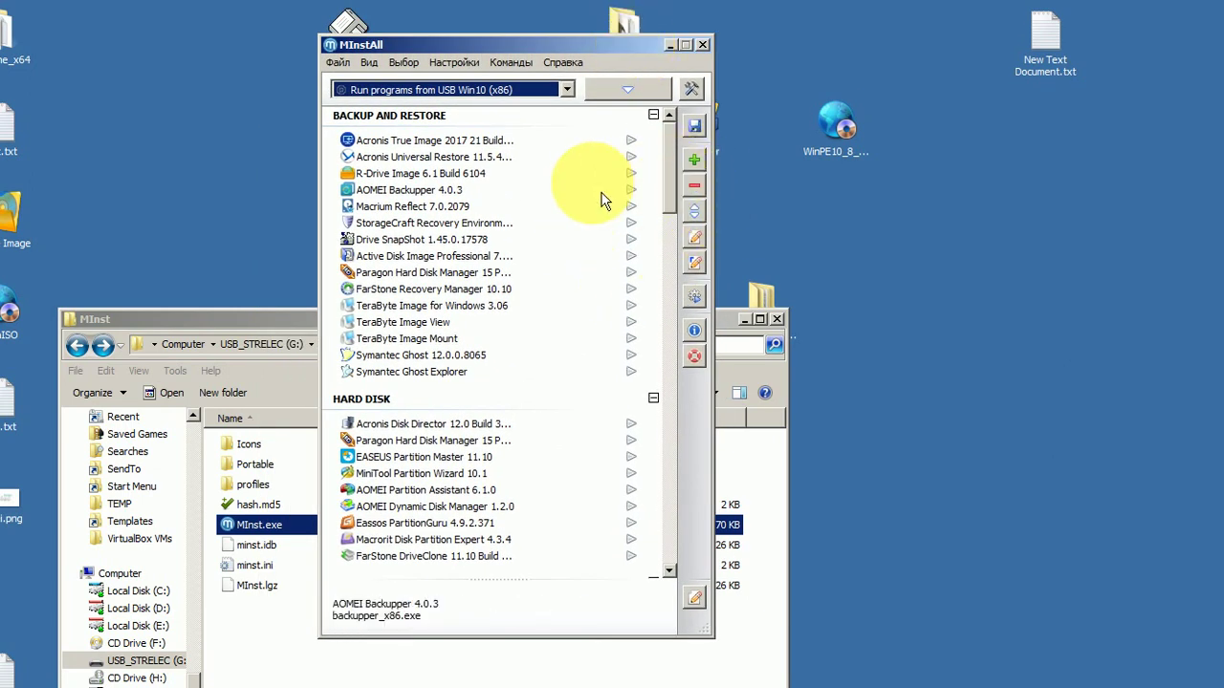
{"action": "left_click_drag", "start_coordinate": [671, 167], "coordinate": [689, 486]}
{"action": "left_click", "coordinate": [387, 382]}
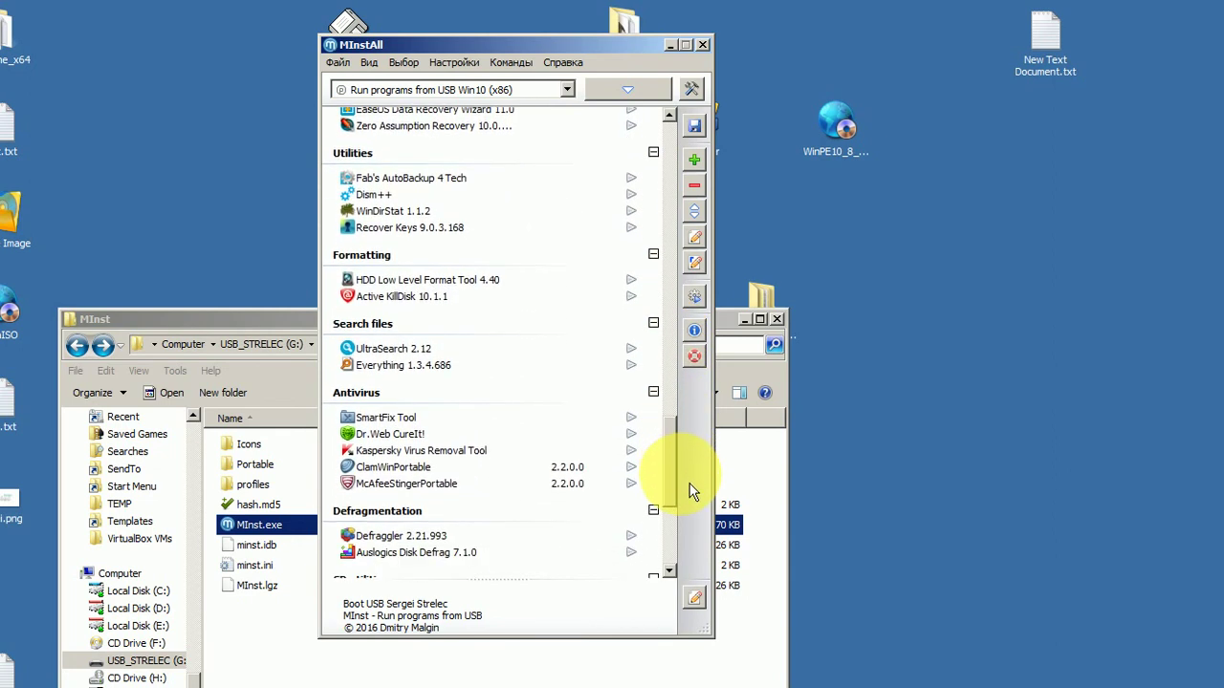
{"action": "left_click", "coordinate": [435, 488]}
{"action": "left_click", "coordinate": [451, 466]}
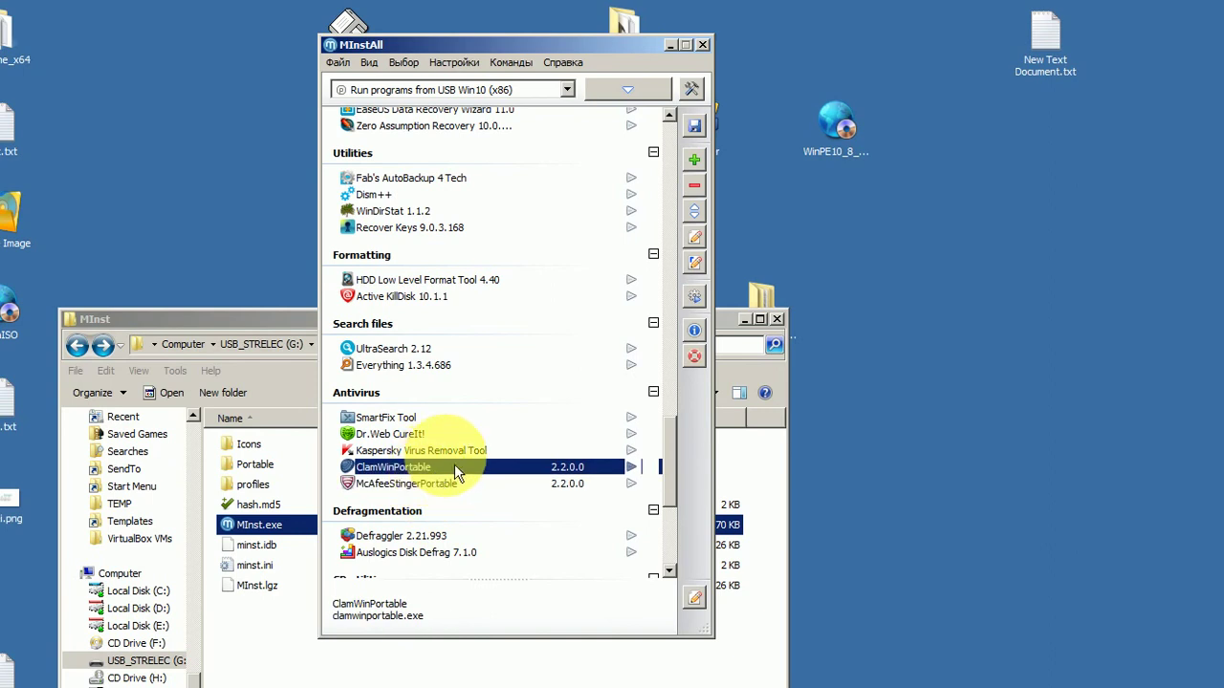
{"action": "left_click", "coordinate": [567, 89]}
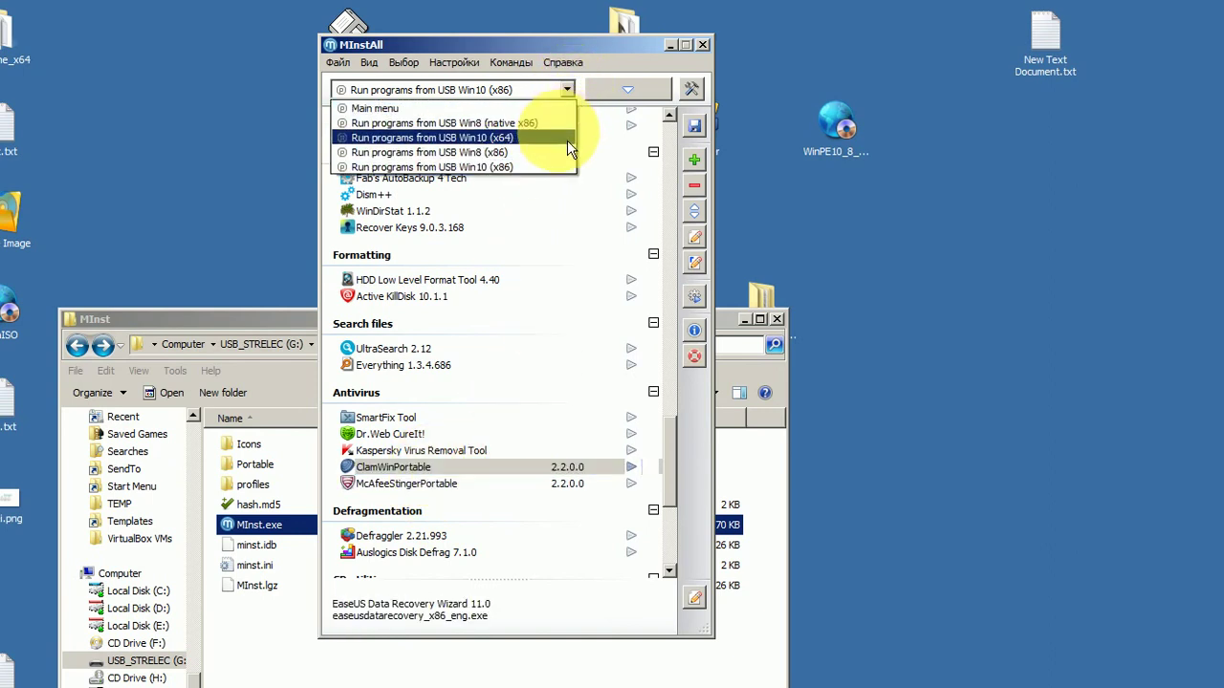
{"action": "left_click", "coordinate": [567, 141]}
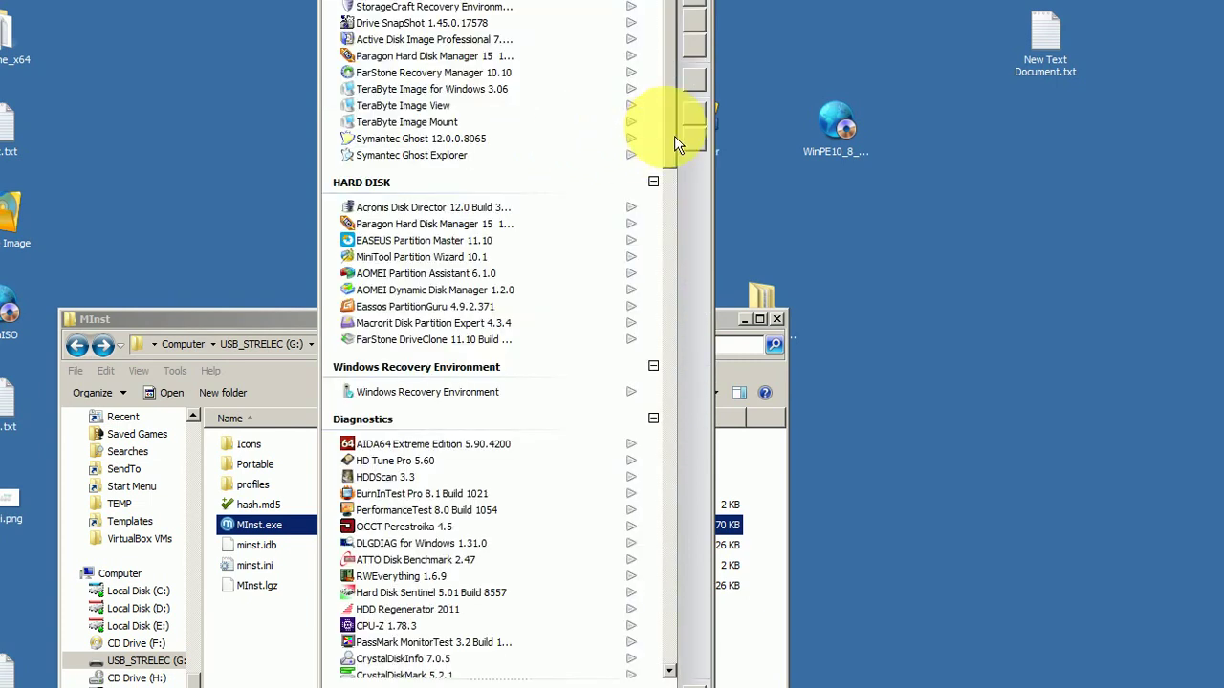
Step: Examine the FirefoxPortable, ClamWinPortable and McAfeeStingerPortable entries in the Win10 (x64) profile, and close MInstAll and the MInst folder
{"action": "left_click_drag", "start_coordinate": [680, 130], "coordinate": [707, 413]}
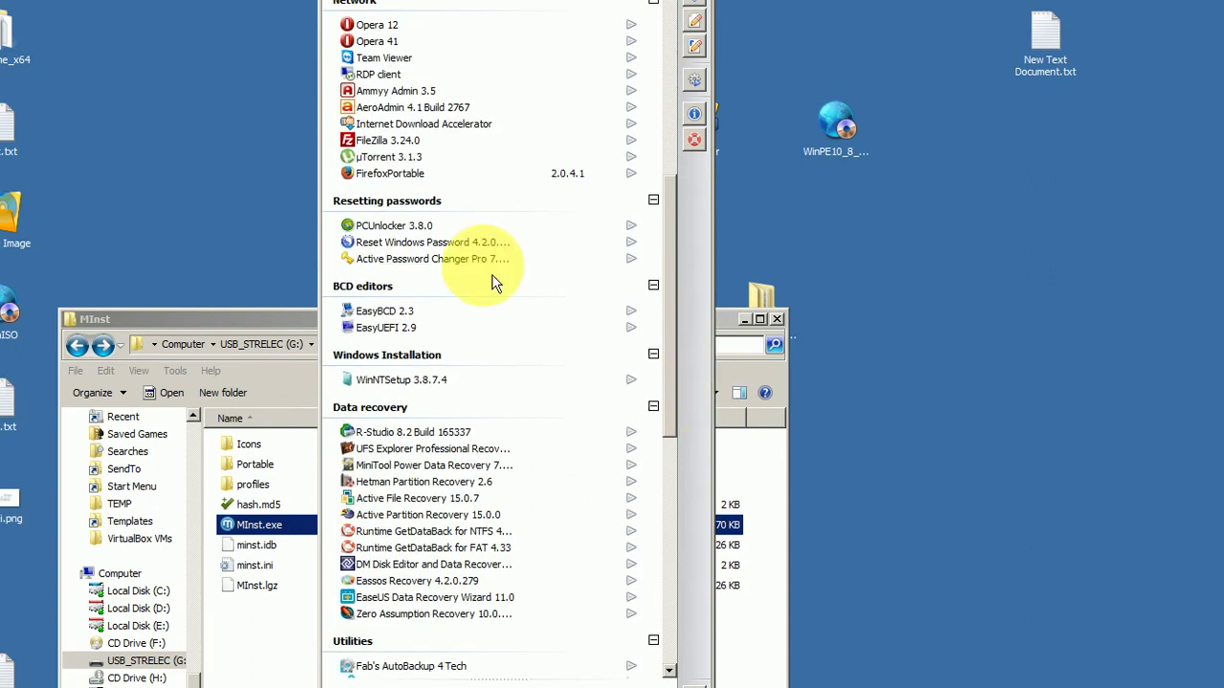
{"action": "left_click", "coordinate": [377, 173]}
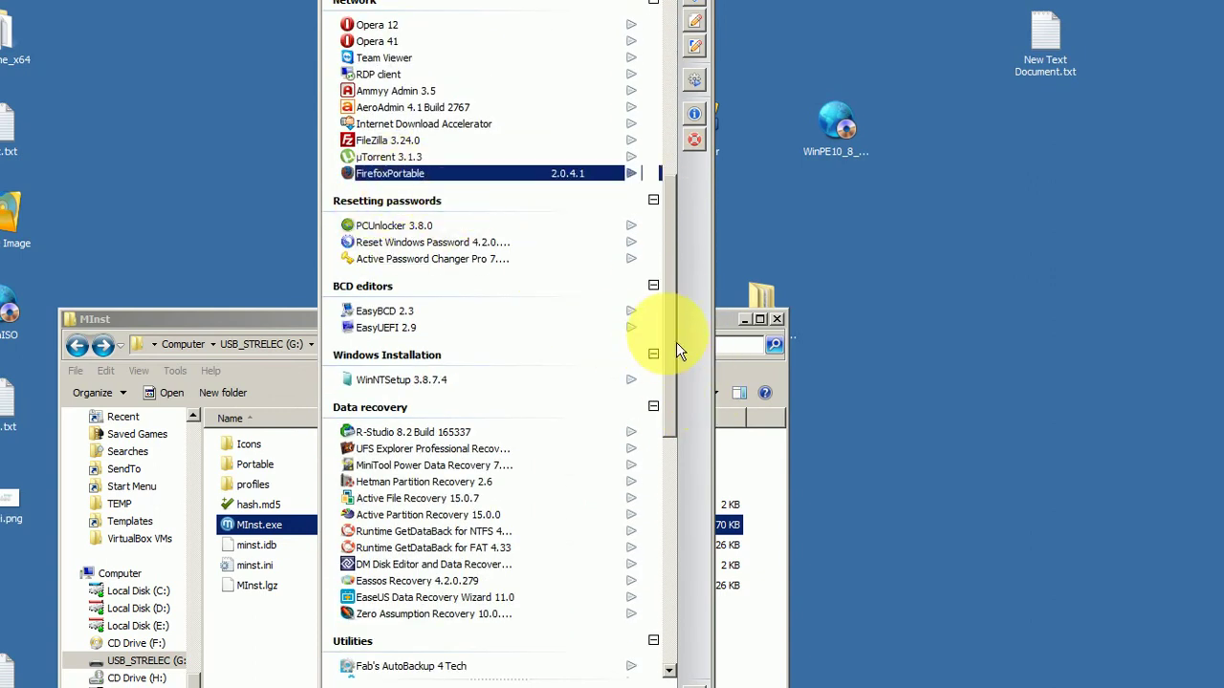
{"action": "left_click_drag", "start_coordinate": [676, 343], "coordinate": [681, 473]}
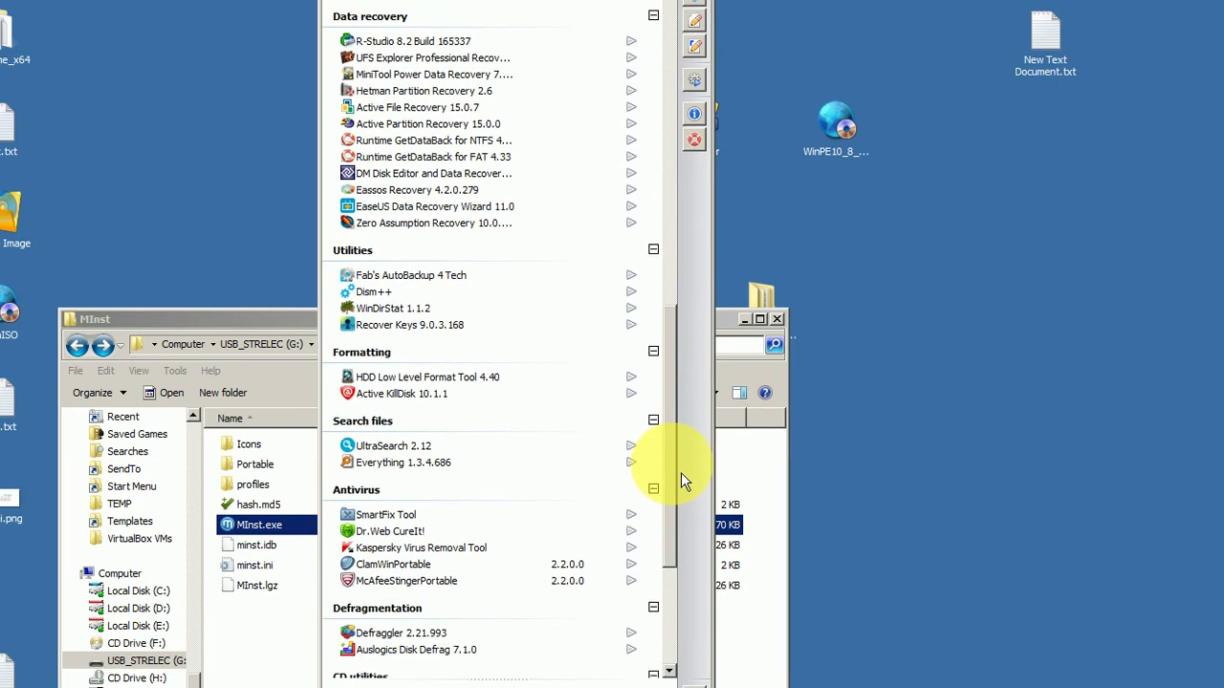
{"action": "left_click", "coordinate": [406, 565]}
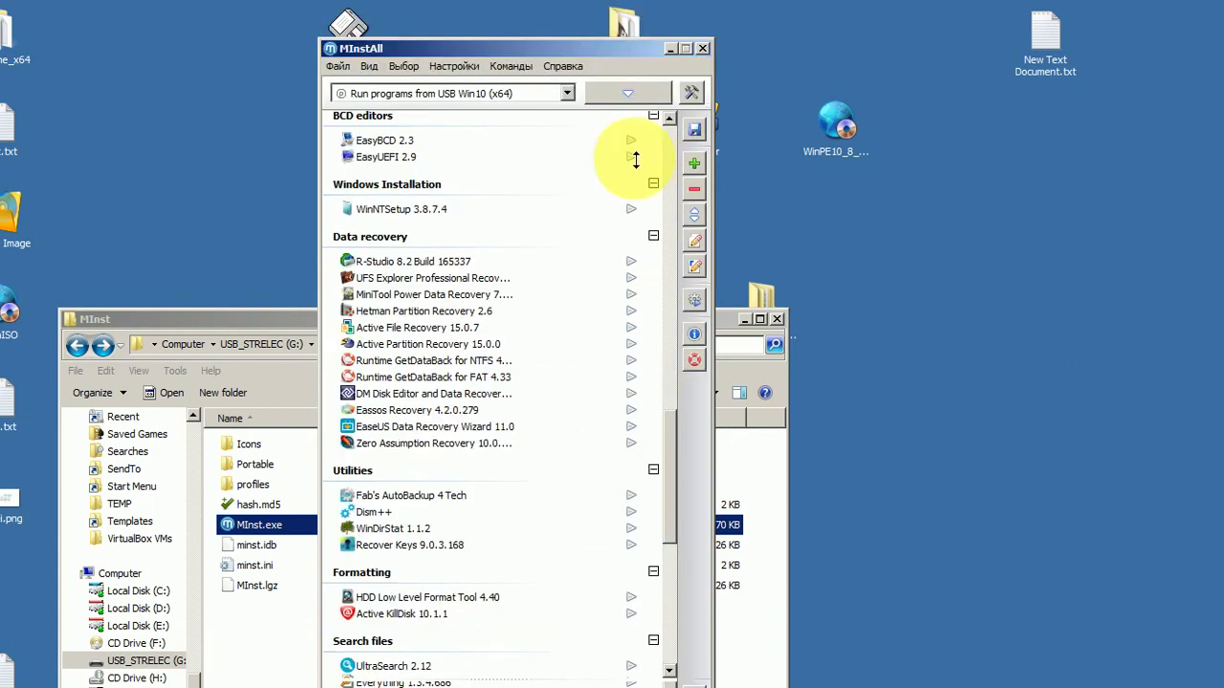
{"action": "left_click", "coordinate": [705, 286]}
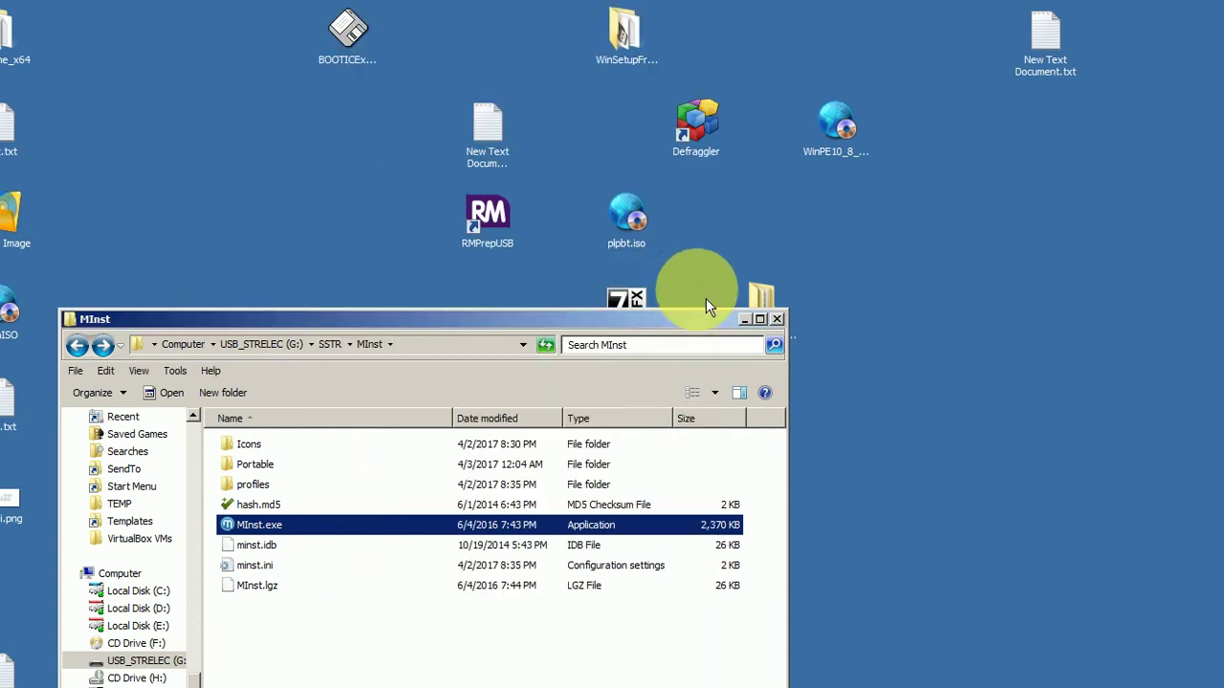
{"action": "left_click", "coordinate": [776, 318]}
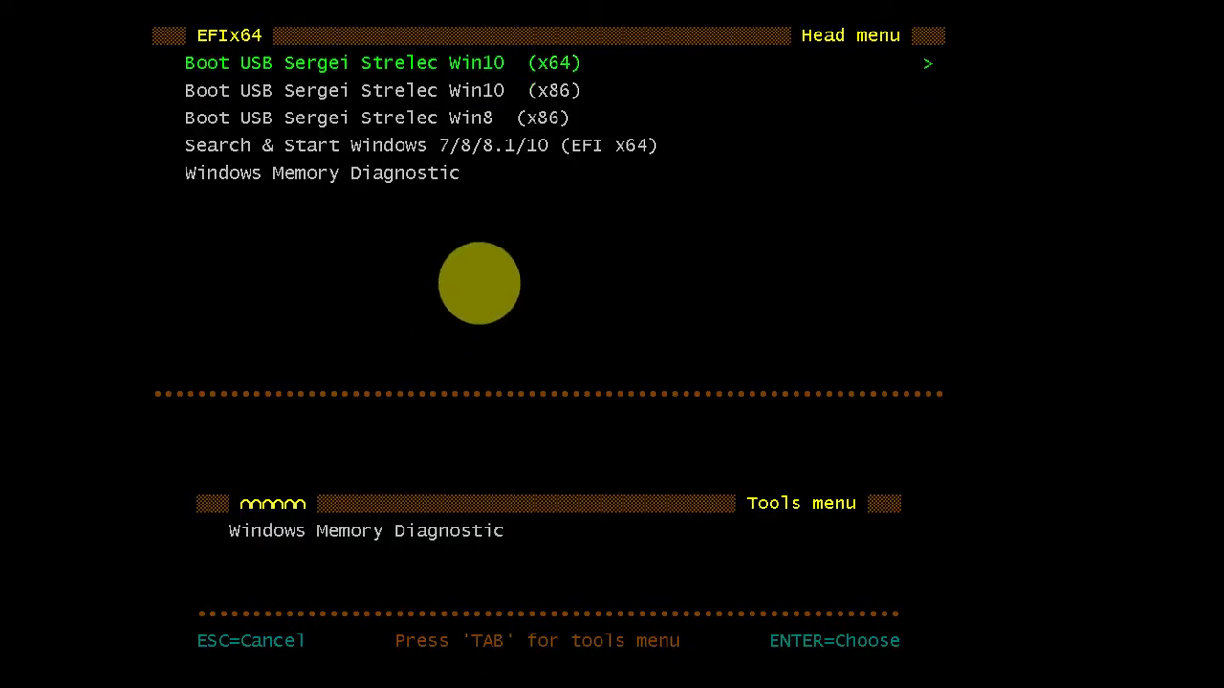
Step: Boot USB Sergei Strelec Win10 (x64) and start ClamWinPortable from the Antivirus program group, declining the virus definitions download
{"action": "key", "text": "Return"}
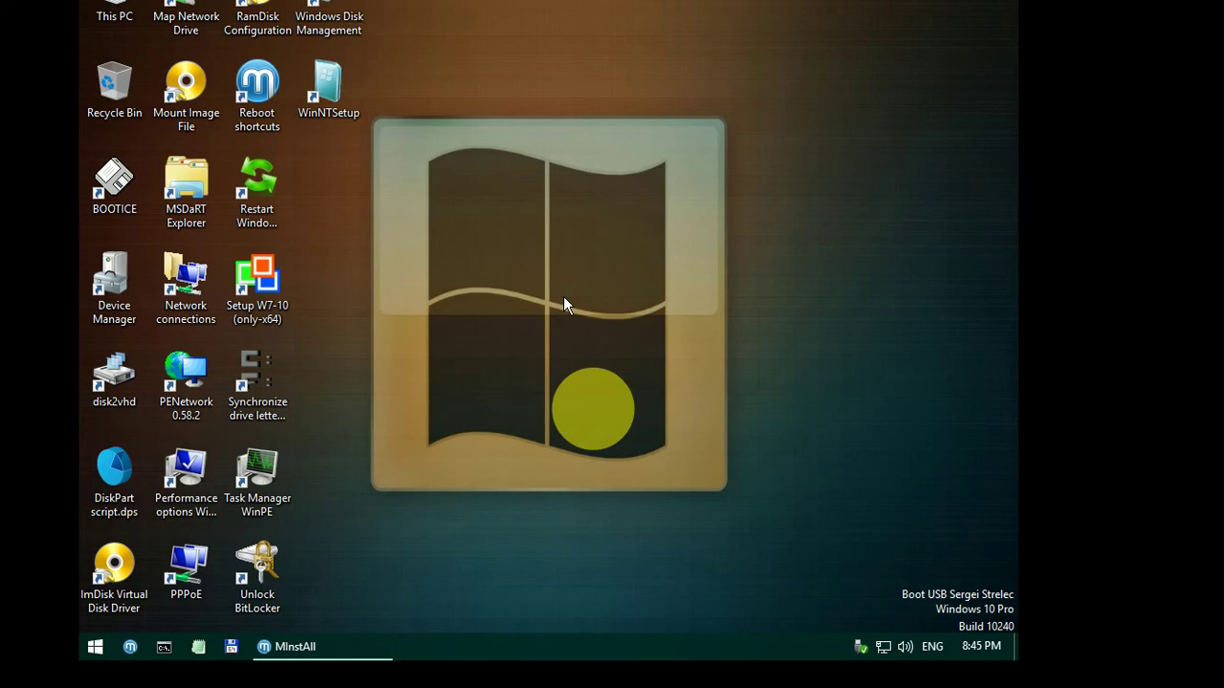
{"action": "left_click", "coordinate": [103, 650]}
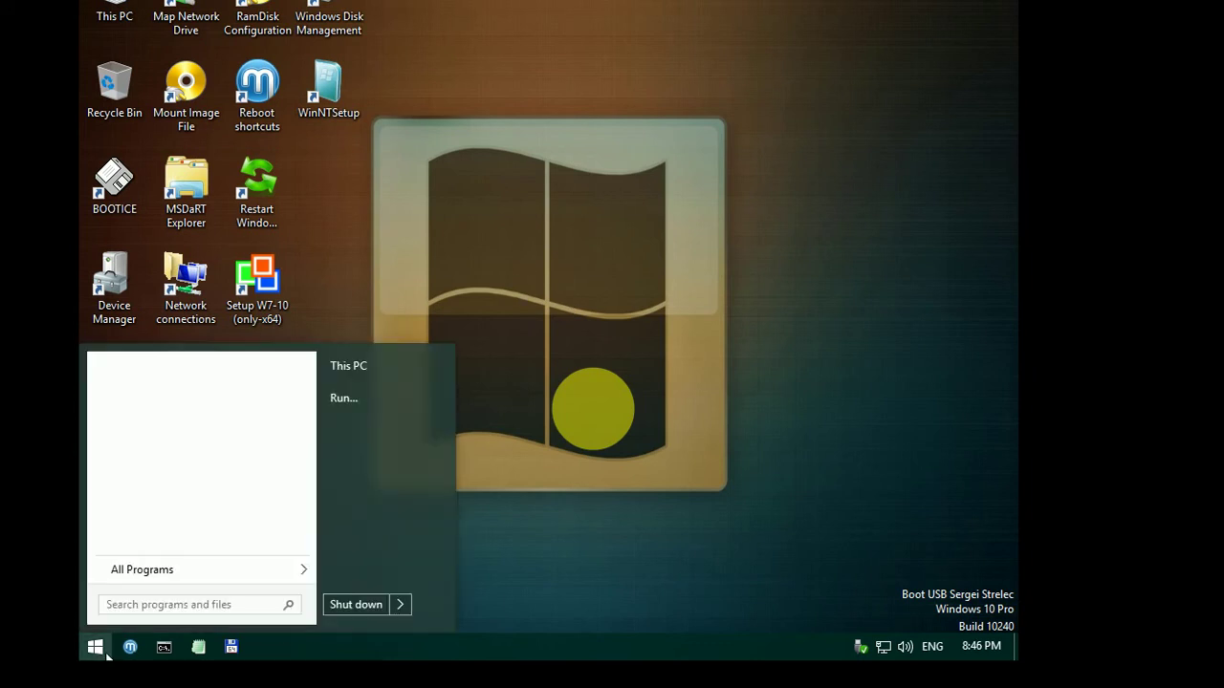
{"action": "left_click", "coordinate": [217, 573]}
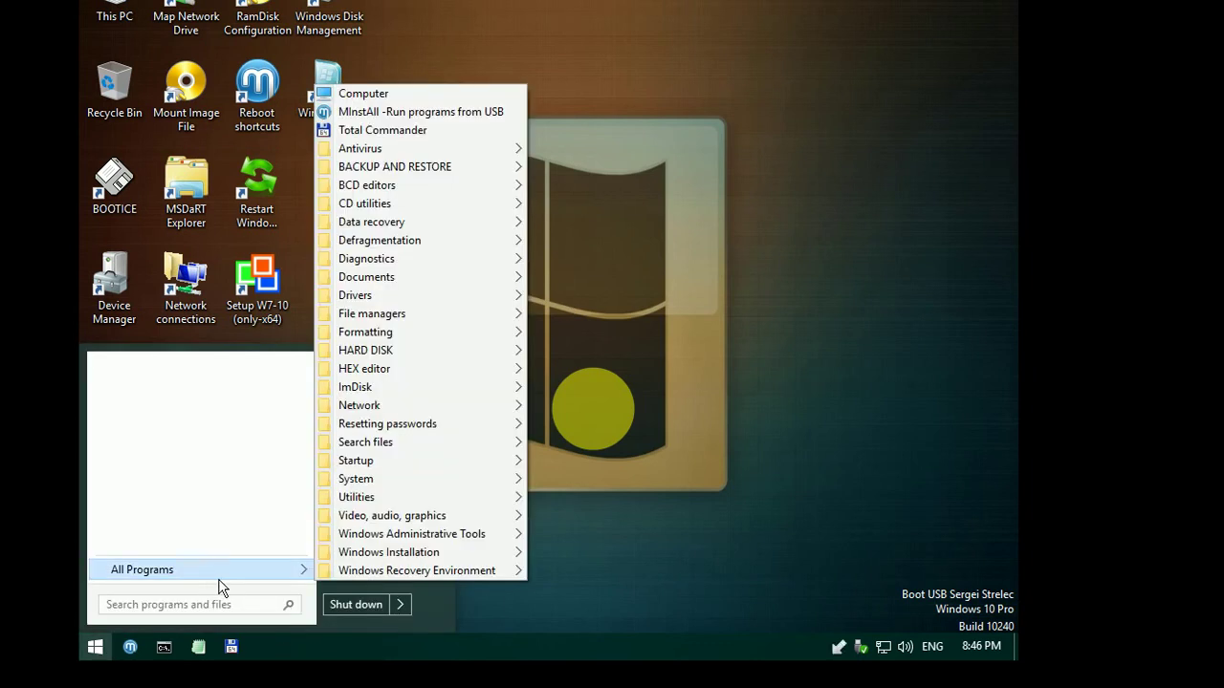
{"action": "mouse_move", "coordinate": [494, 153]}
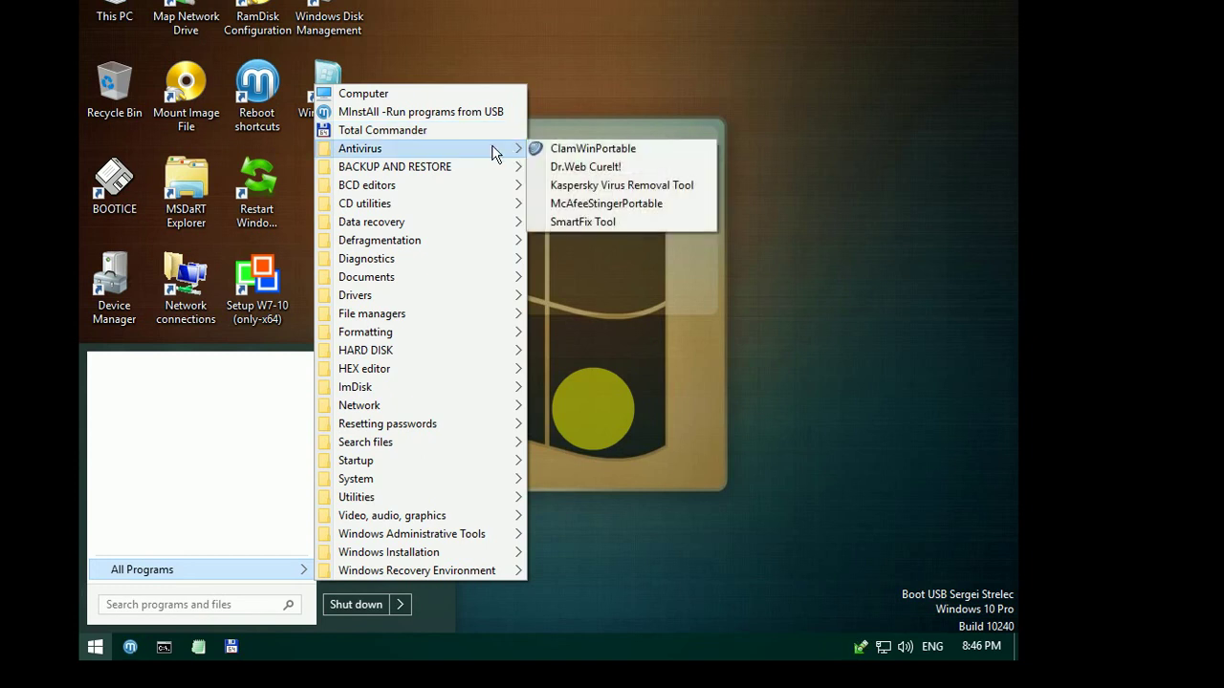
{"action": "left_click", "coordinate": [545, 150]}
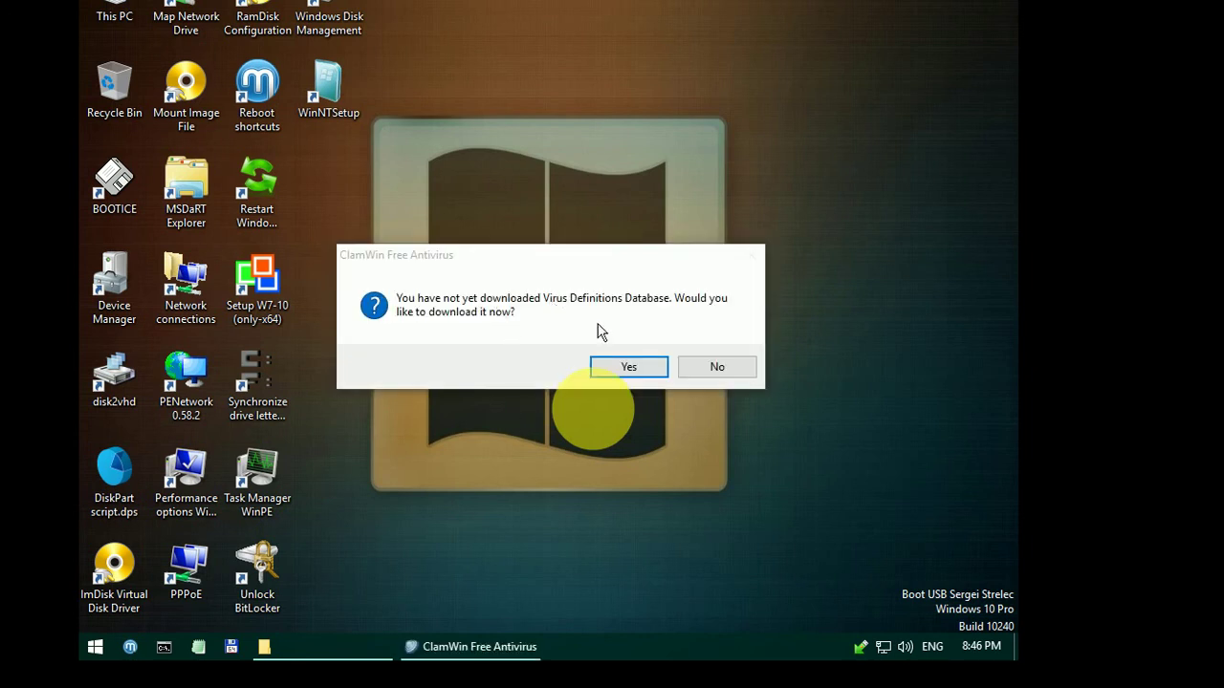
{"action": "left_click", "coordinate": [696, 373]}
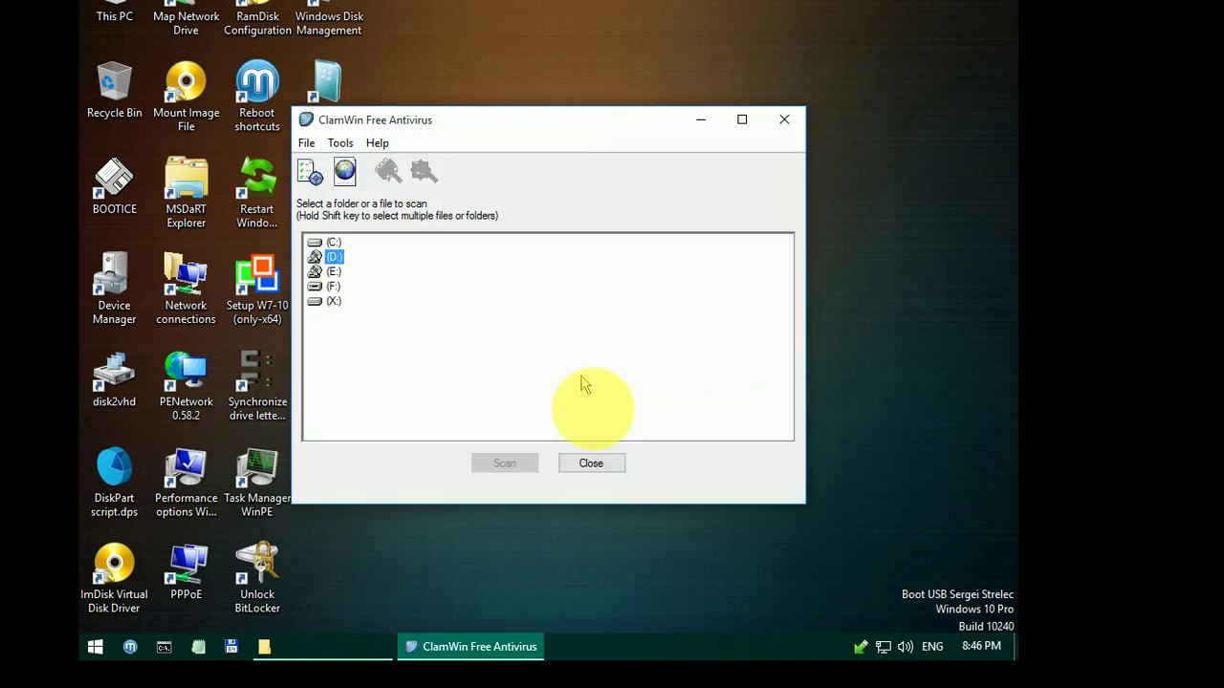
Step: Start McAfeeStingerPortable from the Antivirus program group, dismissing its warning and accepting the McAfee licence agreement
{"action": "left_click", "coordinate": [95, 647]}
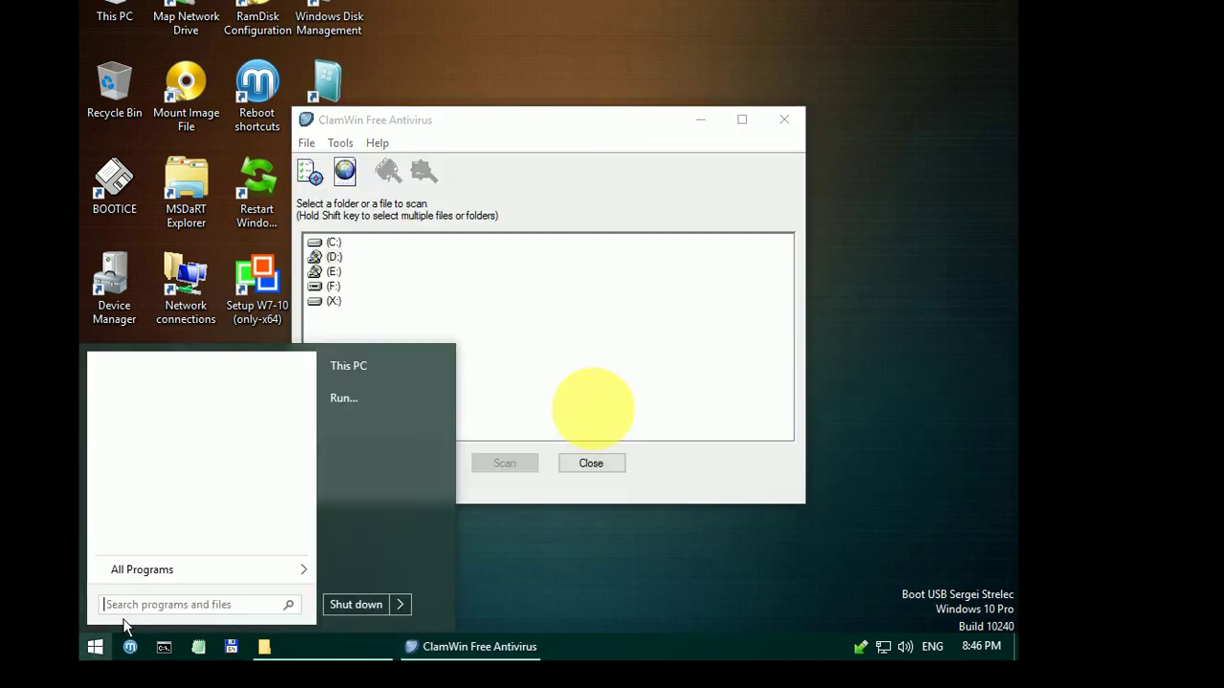
{"action": "left_click", "coordinate": [197, 569]}
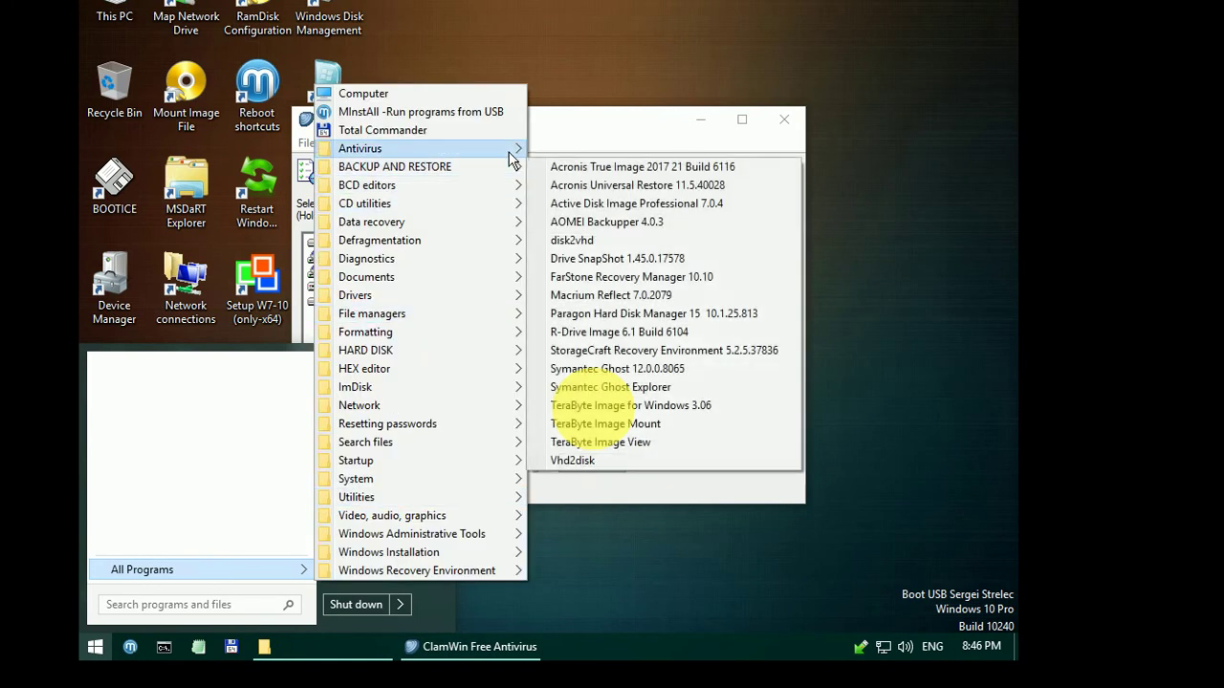
{"action": "mouse_move", "coordinate": [514, 157]}
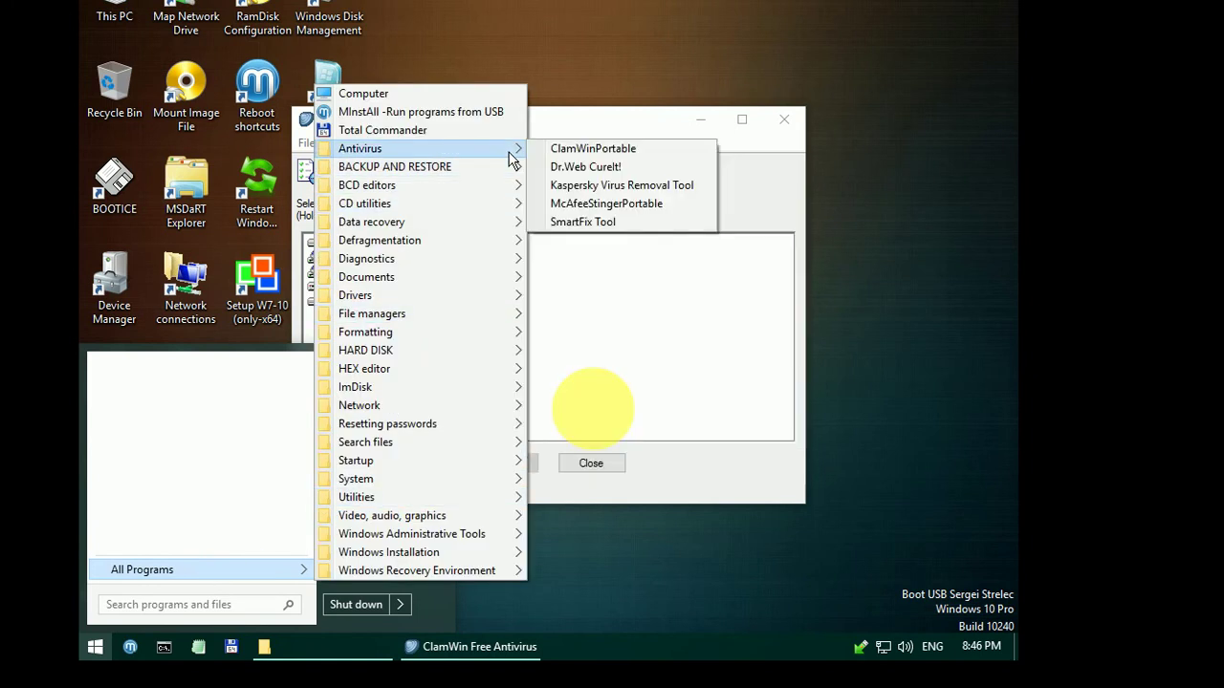
{"action": "left_click", "coordinate": [580, 209]}
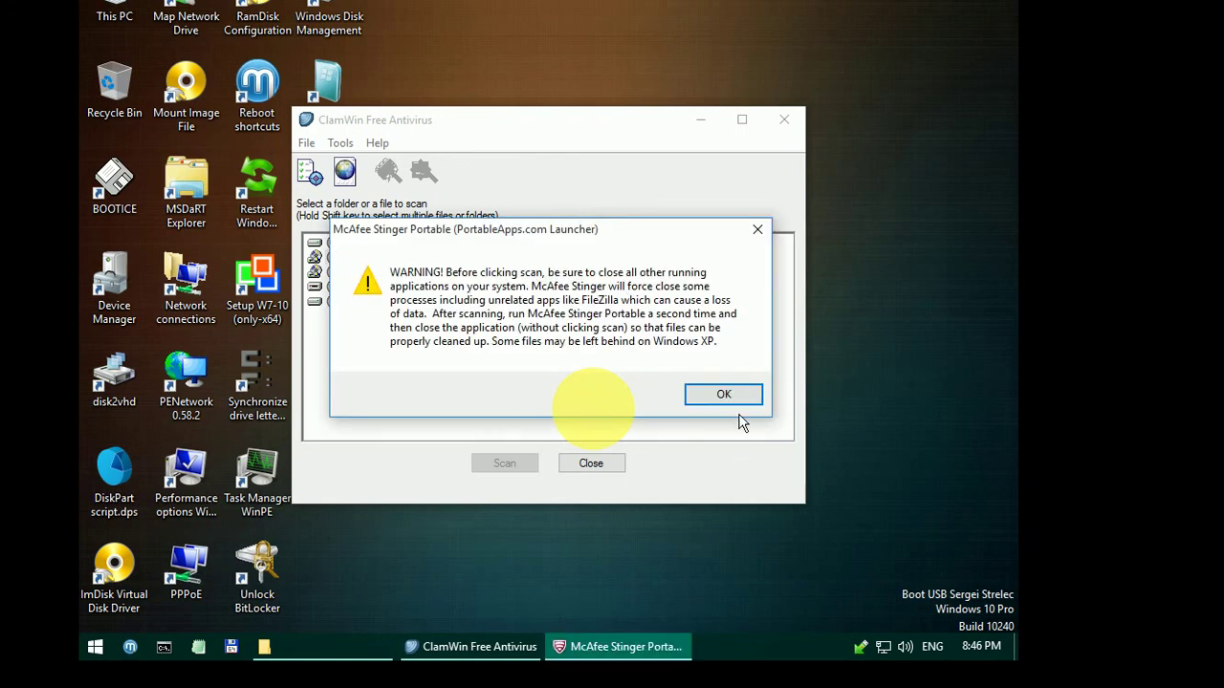
{"action": "left_click", "coordinate": [737, 396]}
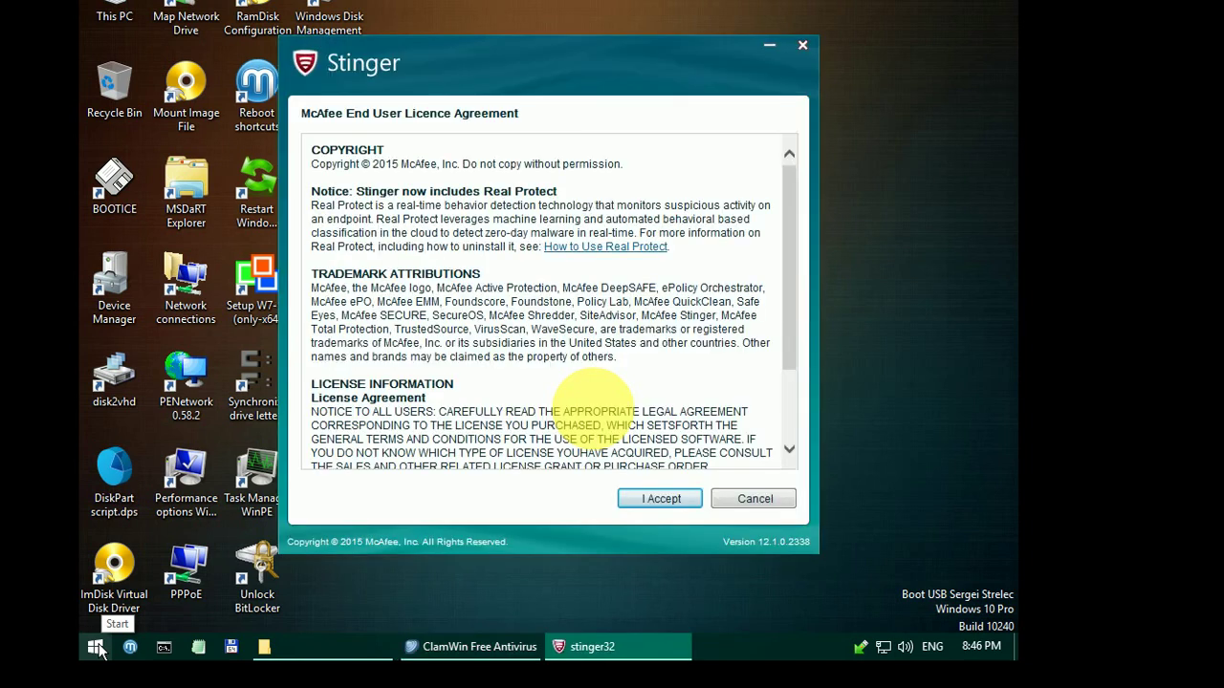
{"action": "left_click", "coordinate": [662, 500]}
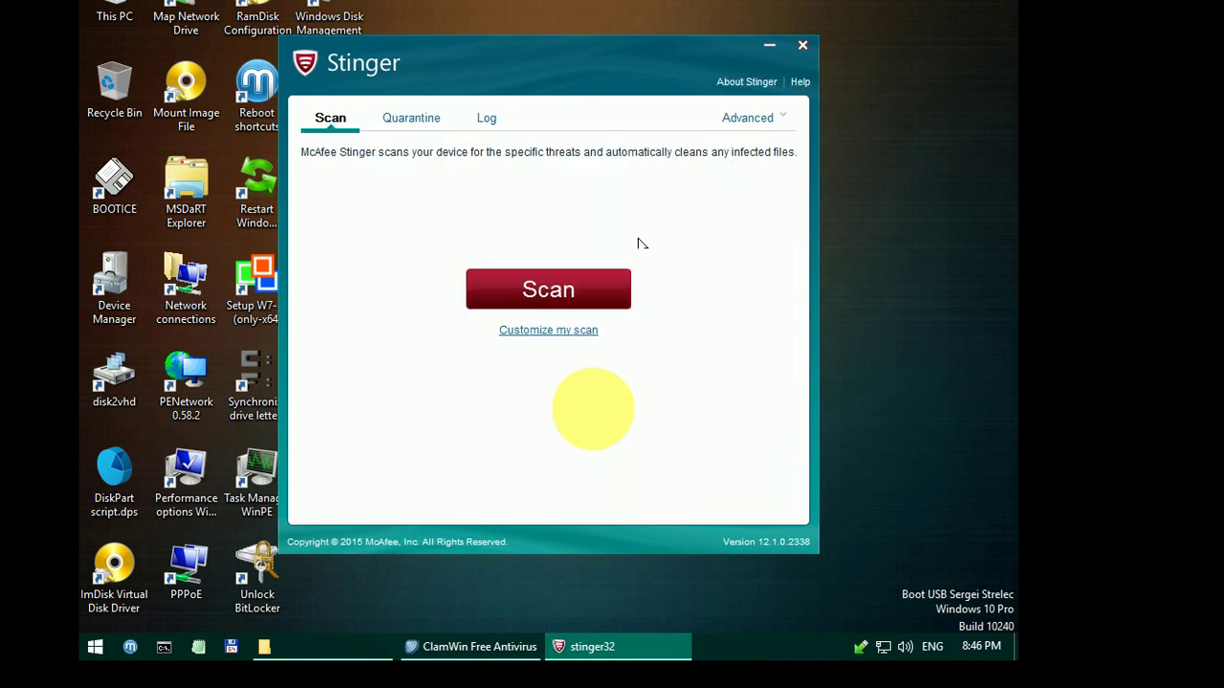
Step: Start FirefoxPortable from the Network program group and move its window fully into view
{"action": "left_click", "coordinate": [96, 648]}
{"action": "left_click", "coordinate": [202, 565]}
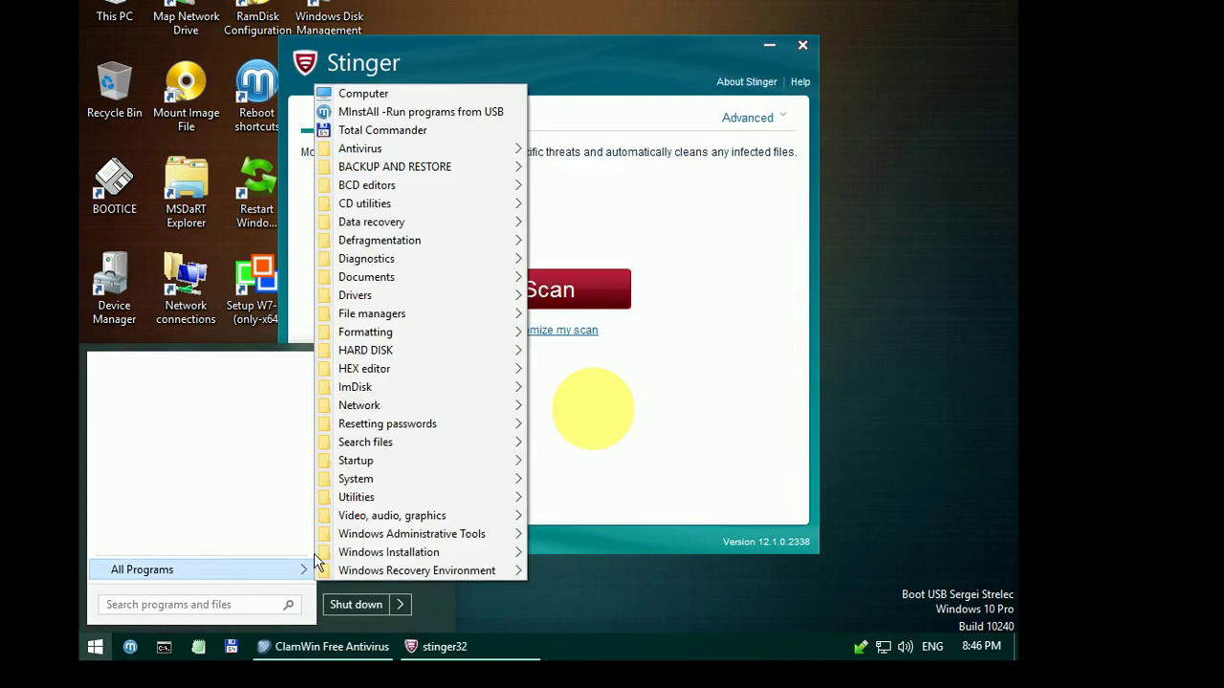
{"action": "mouse_move", "coordinate": [472, 404]}
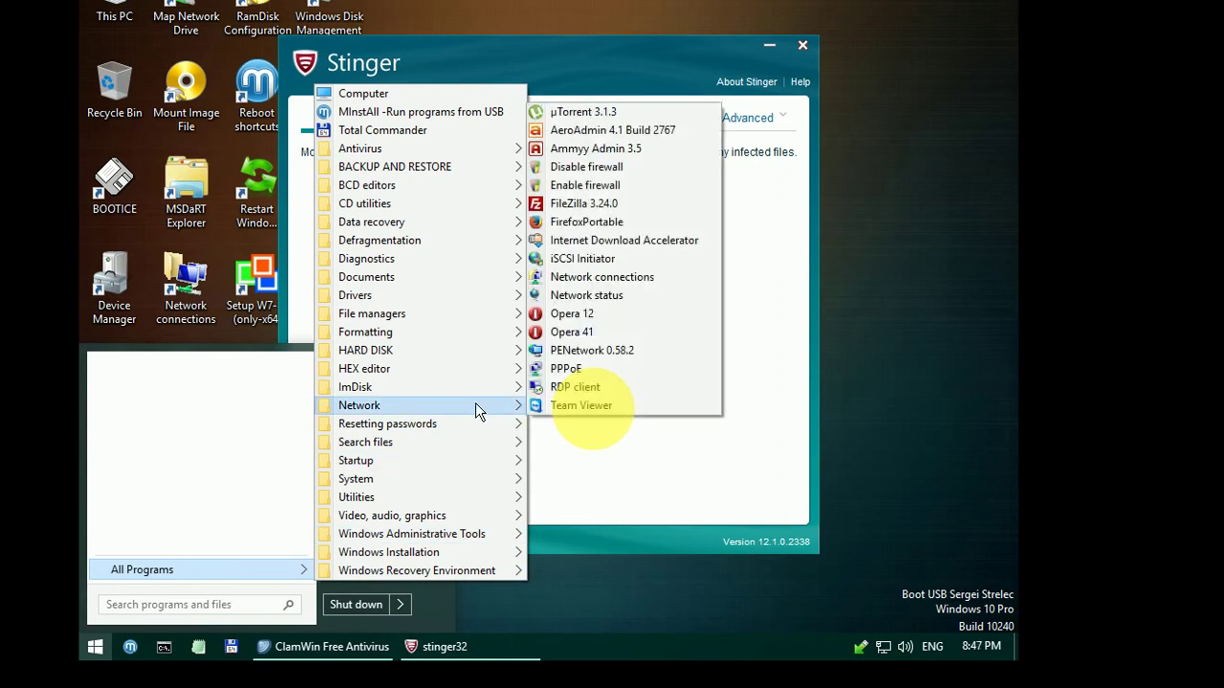
{"action": "left_click", "coordinate": [587, 222]}
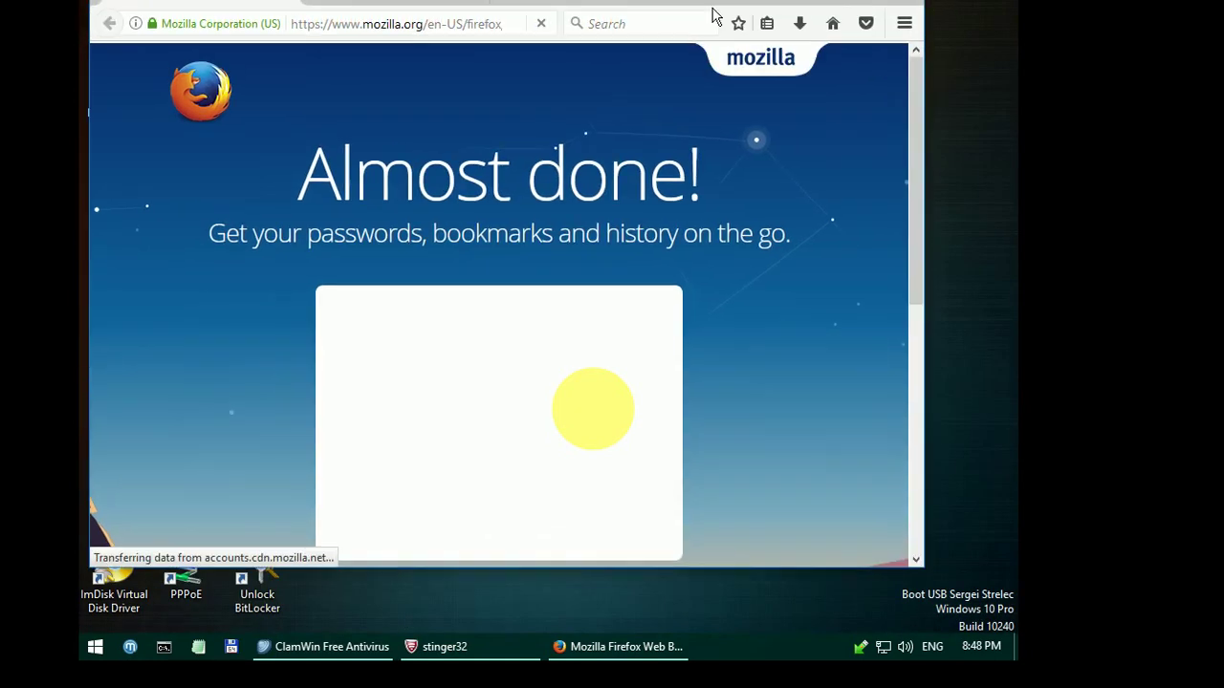
{"action": "left_click_drag", "start_coordinate": [714, 13], "coordinate": [746, 30]}
Step: Go to YouTube in Firefox by entering "youtube" as the address, and look through the home page
{"action": "left_click", "coordinate": [522, 84]}
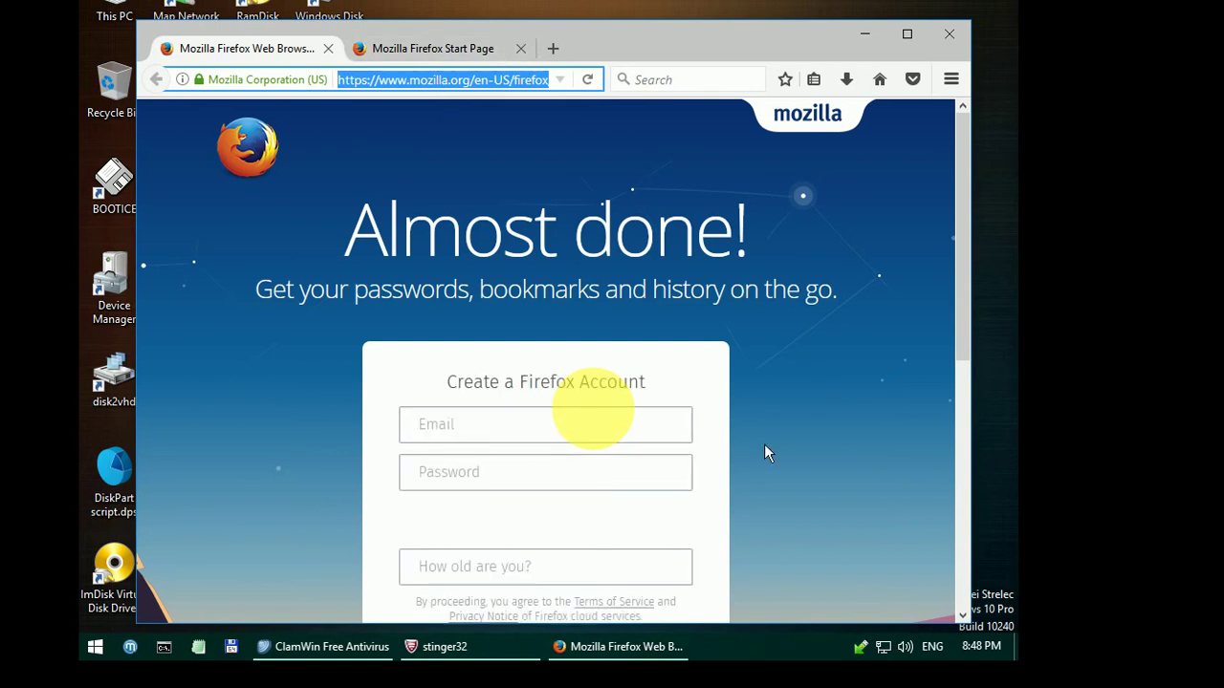
{"action": "type", "text": "yo"}
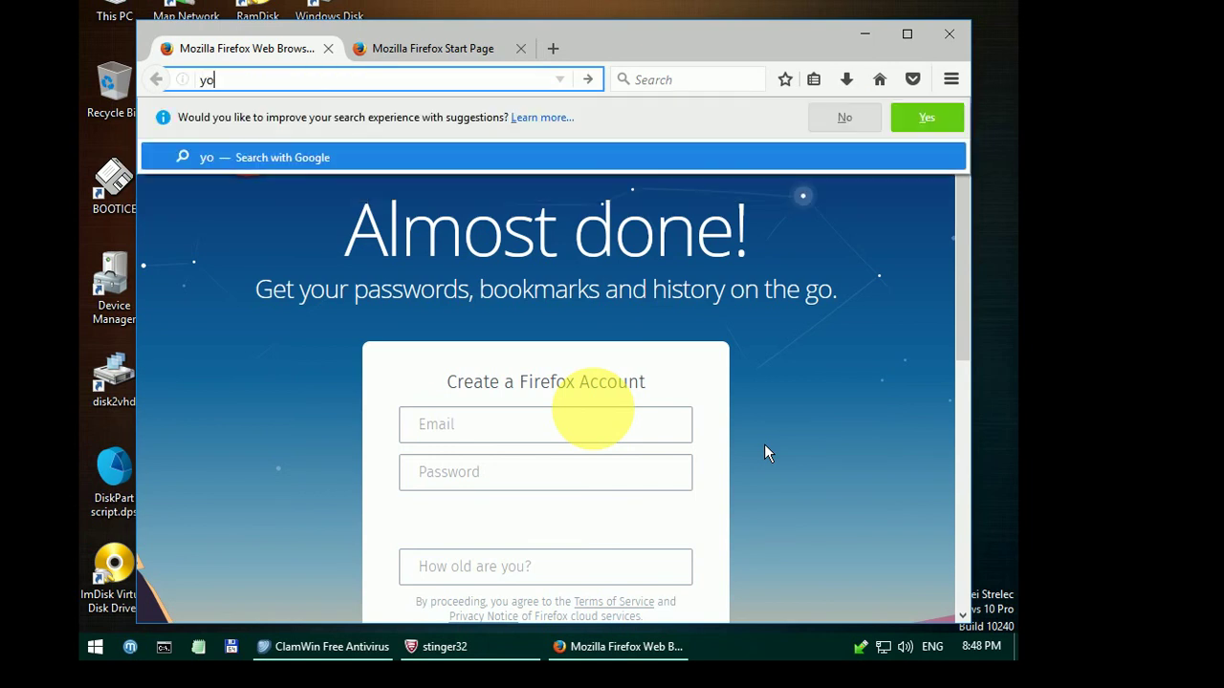
{"action": "type", "text": "utube"}
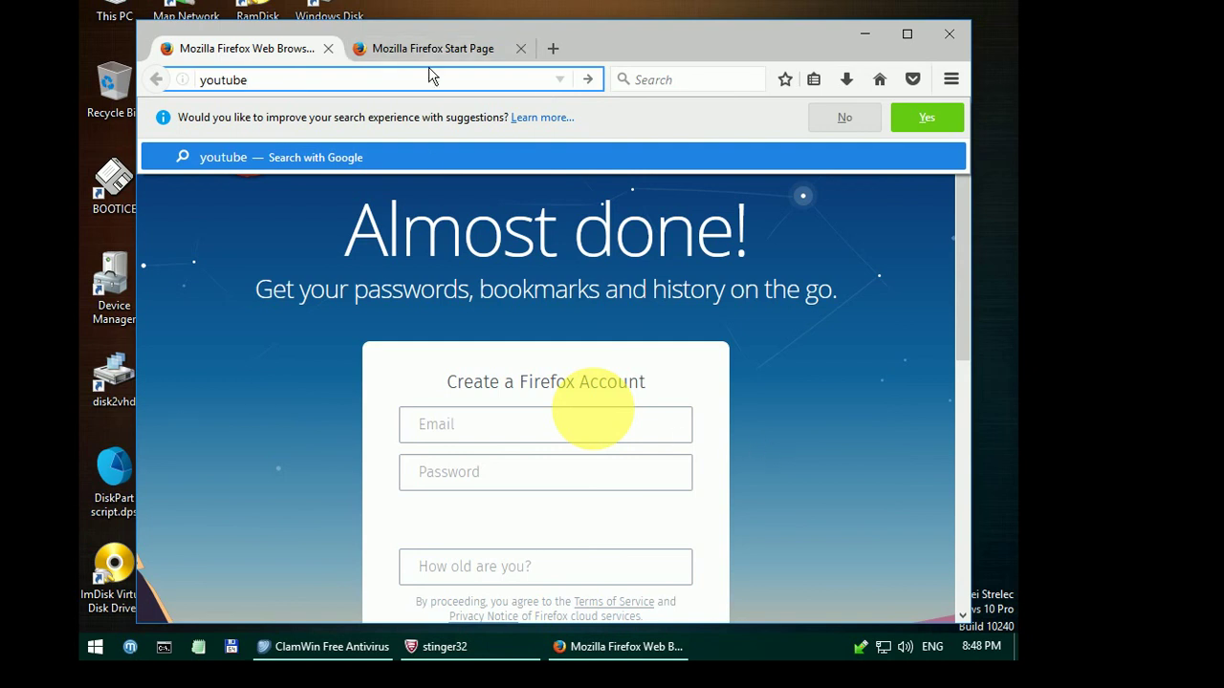
{"action": "key", "text": "Escape"}
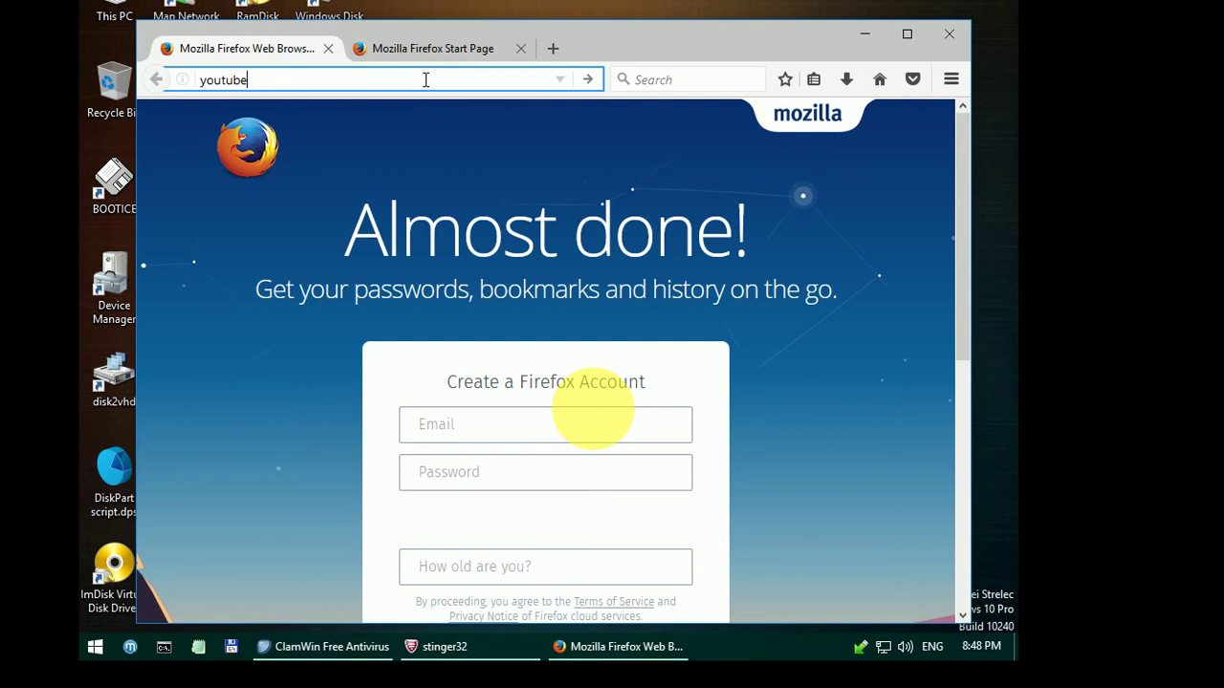
{"action": "key", "text": "Return"}
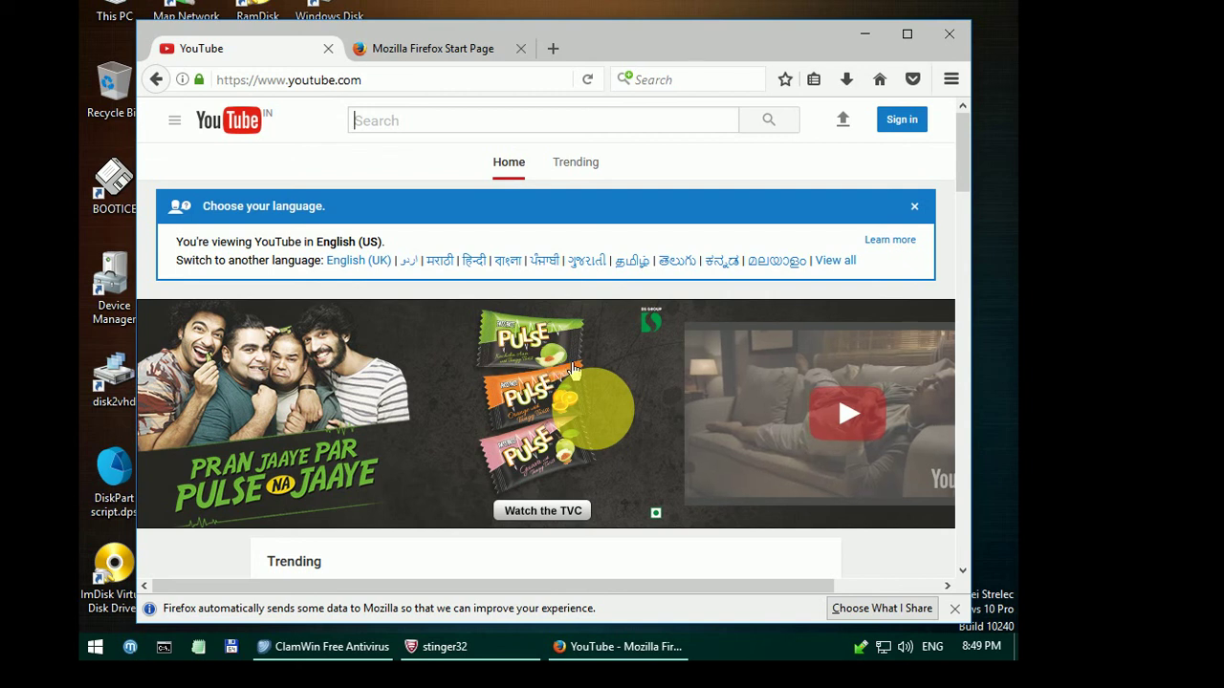
{"action": "scroll", "coordinate": [631, 389], "scroll_direction": "down", "scroll_amount": 1}
{"action": "scroll", "coordinate": [631, 390], "scroll_direction": "down", "scroll_amount": 5}
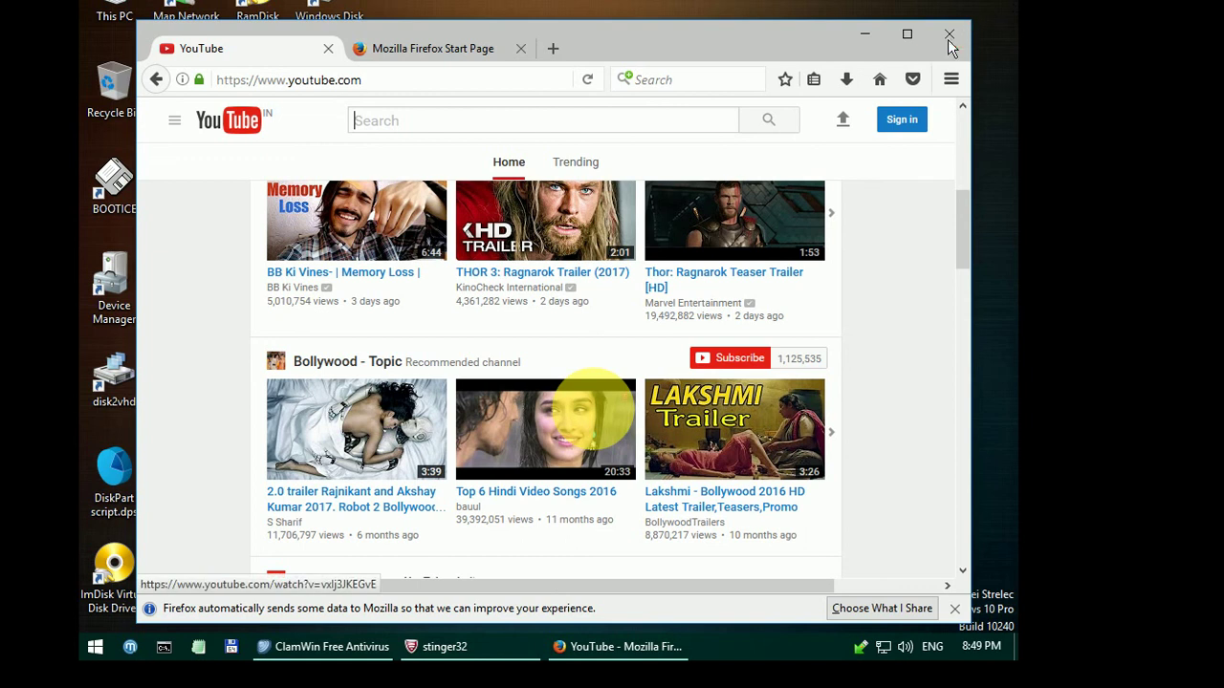
Step: Close Firefox with both its tabs, and close the Stinger and ClamWin windows
{"action": "left_click", "coordinate": [948, 39]}
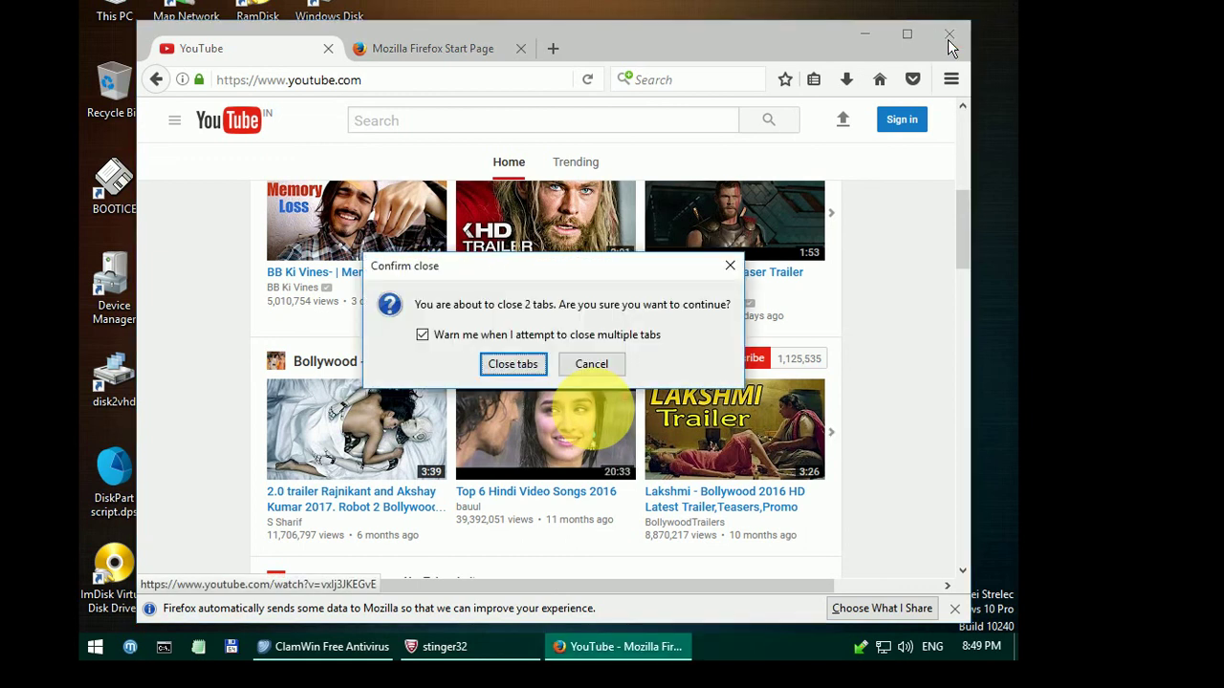
{"action": "left_click", "coordinate": [506, 364]}
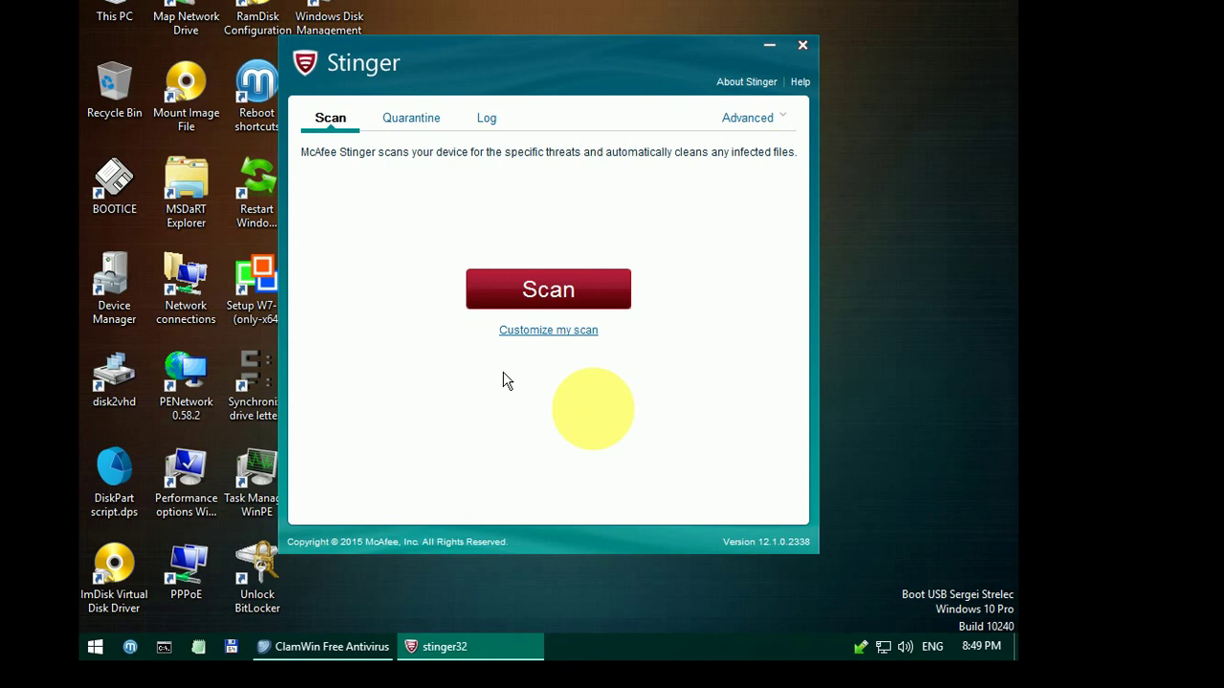
{"action": "left_click", "coordinate": [810, 54]}
{"action": "left_click", "coordinate": [784, 121]}
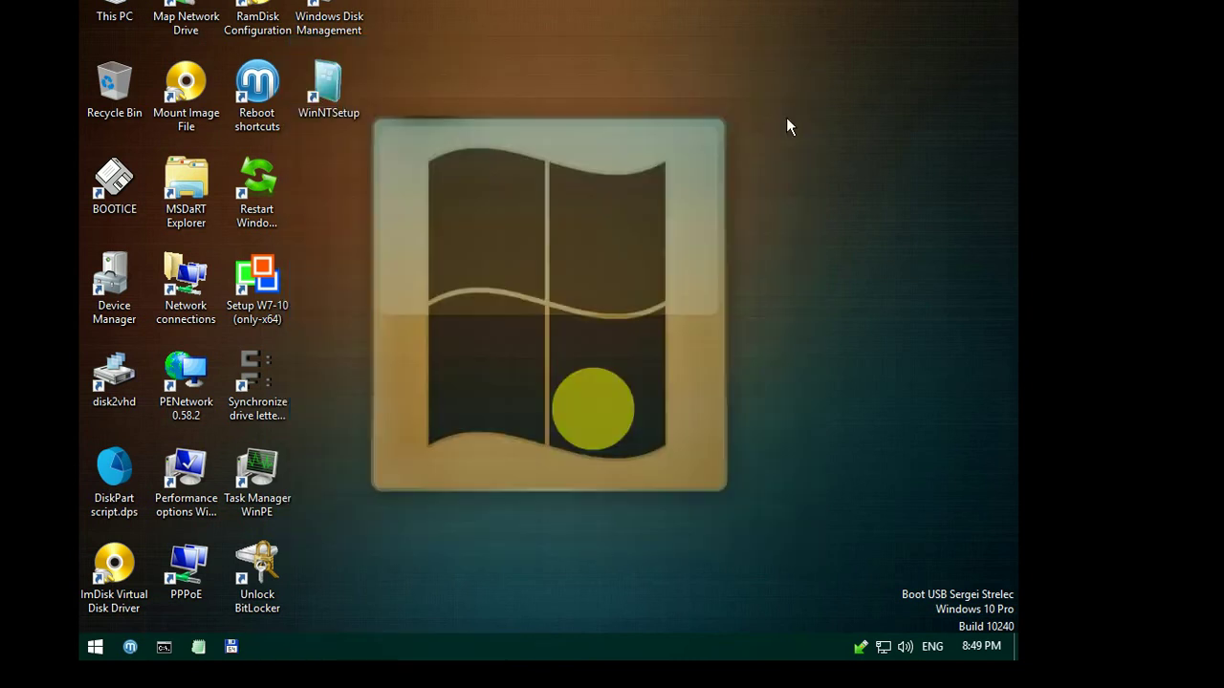